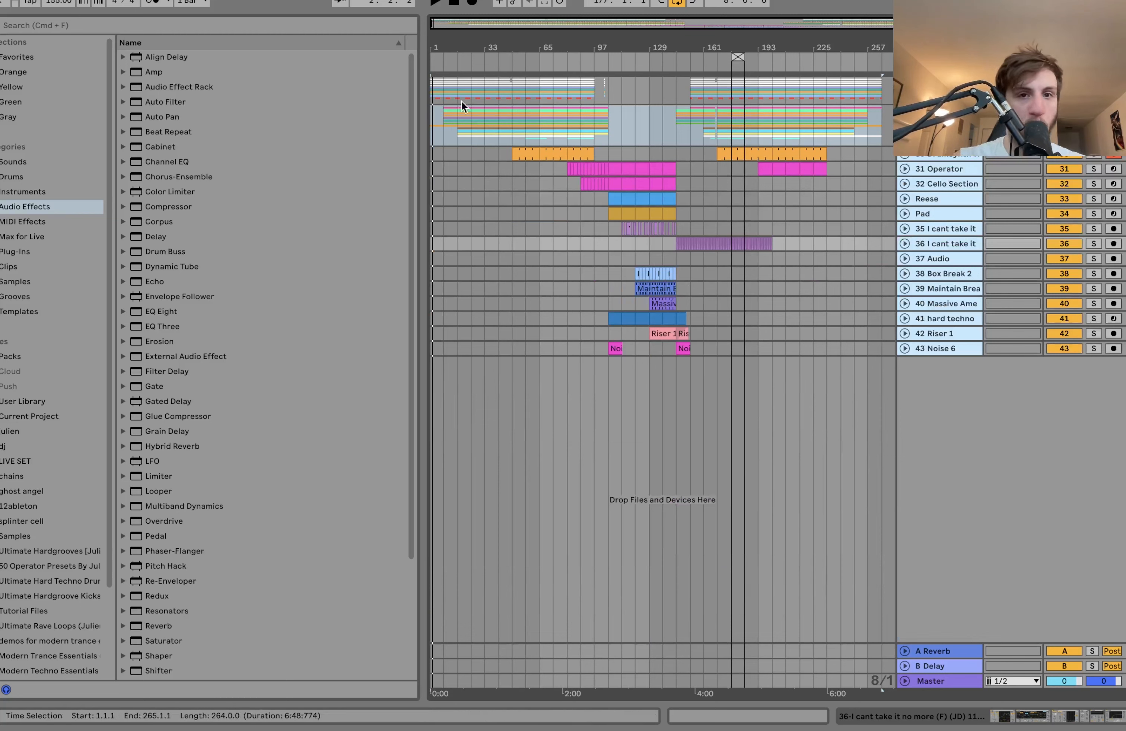
- Look over 14 Group by unfolding it to show its tracks and folding it back up
{"action": "left_click", "coordinate": [458, 127]}
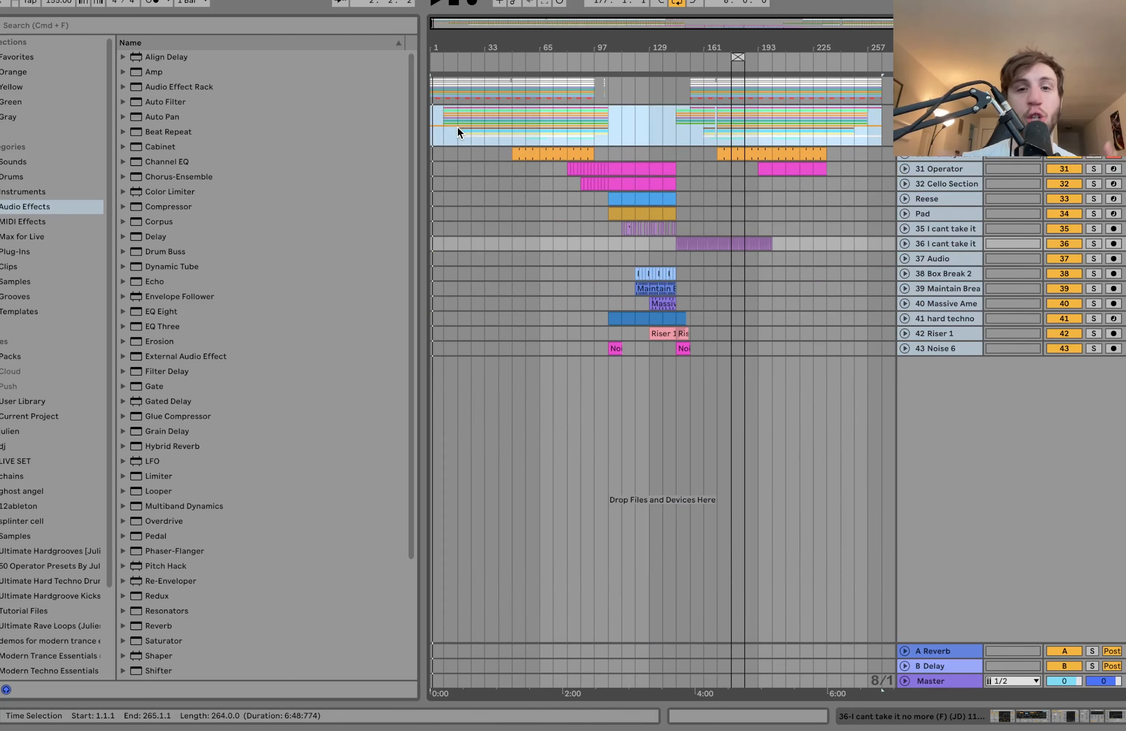
{"action": "left_click", "coordinate": [459, 130]}
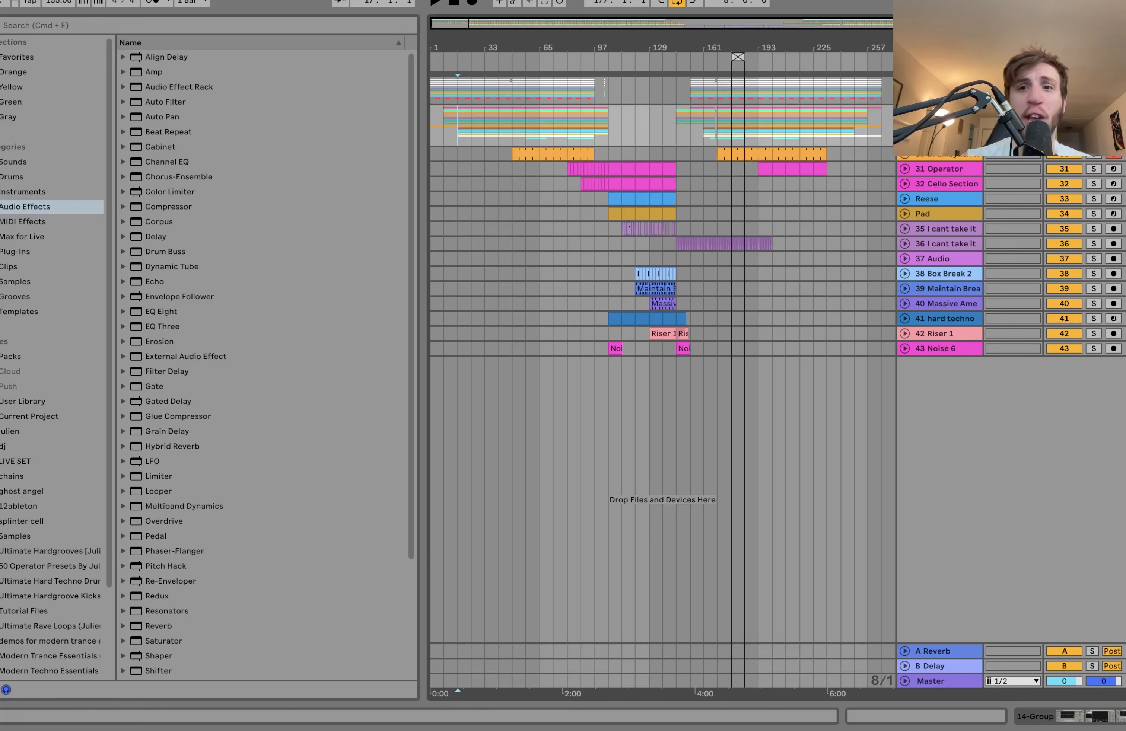
{"action": "left_click", "coordinate": [861, 134]}
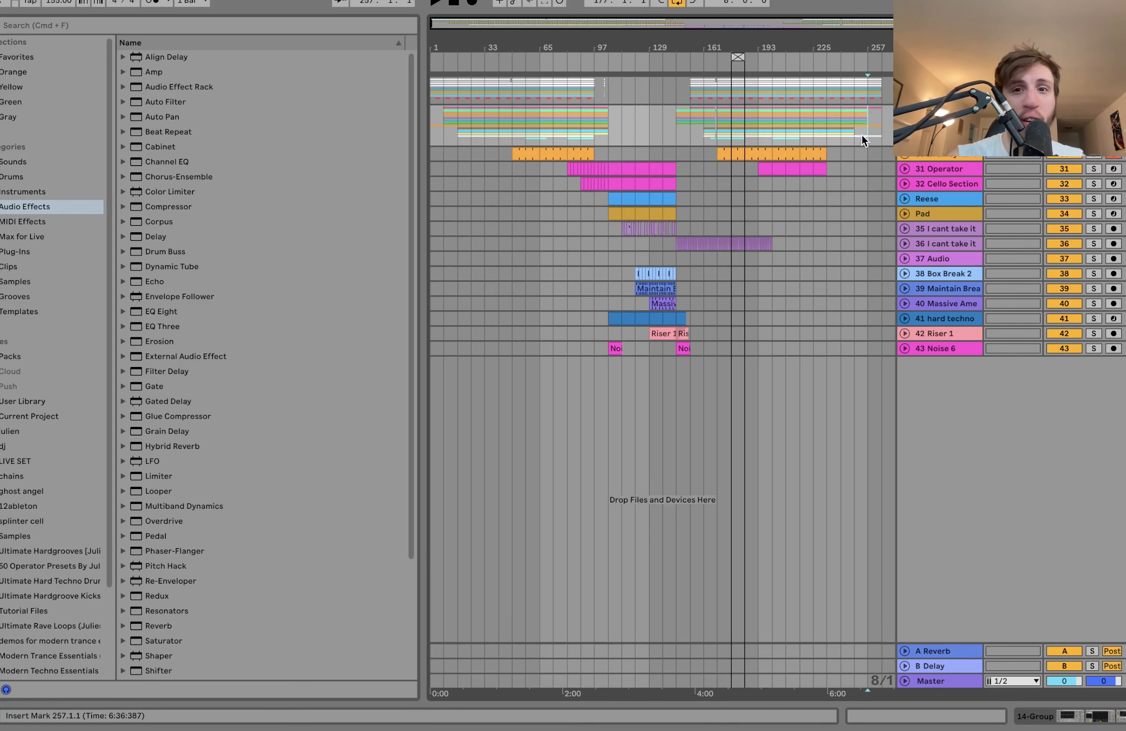
{"action": "left_click", "coordinate": [904, 112]}
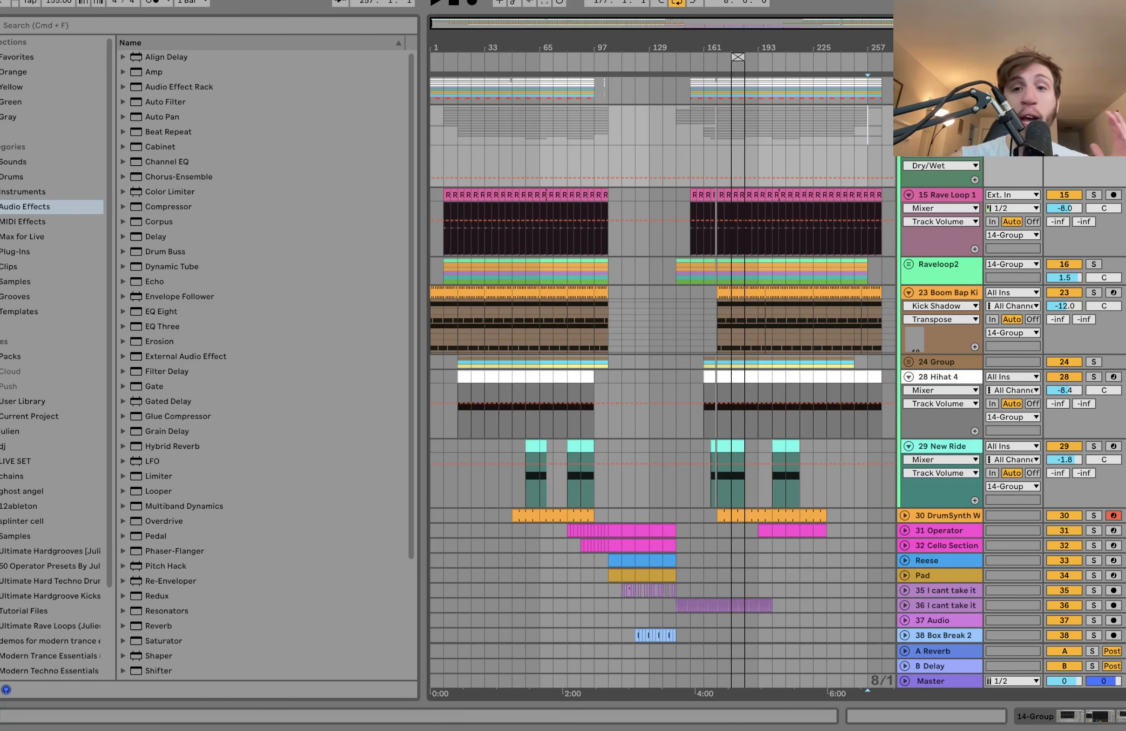
{"action": "left_click", "coordinate": [905, 112]}
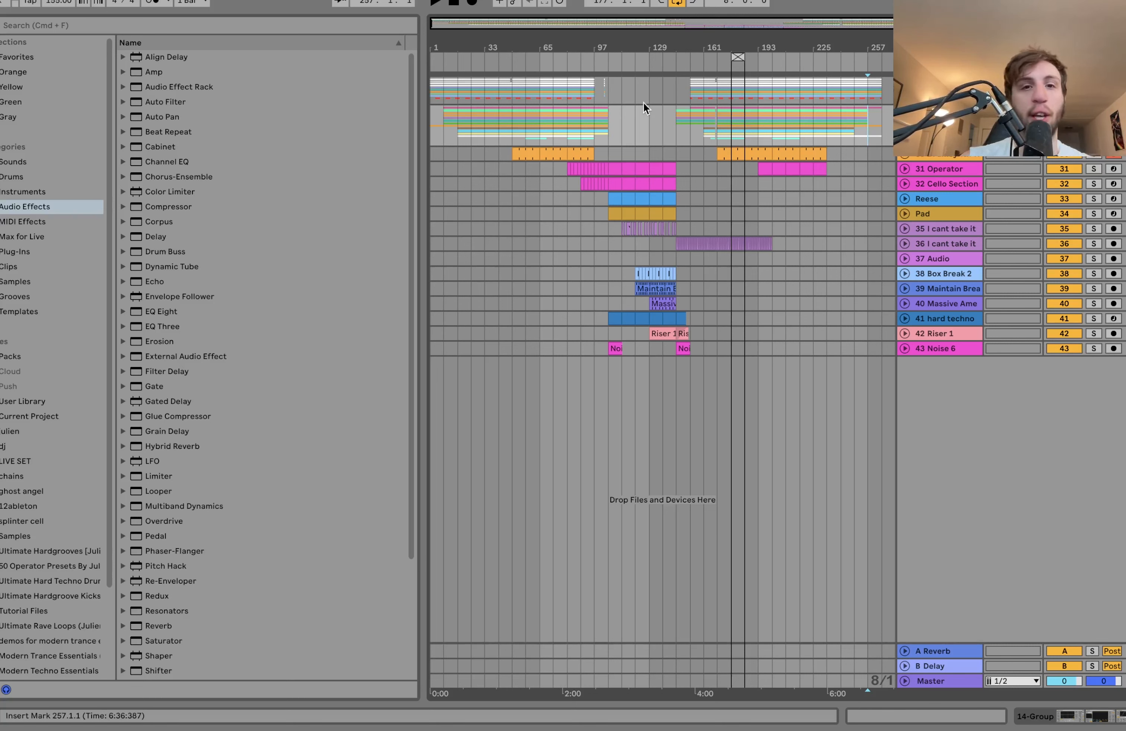
- Play the arrangement from bar 65 and unfold 14 Group to inspect the tracks above and inside it
{"action": "left_click", "coordinate": [536, 100]}
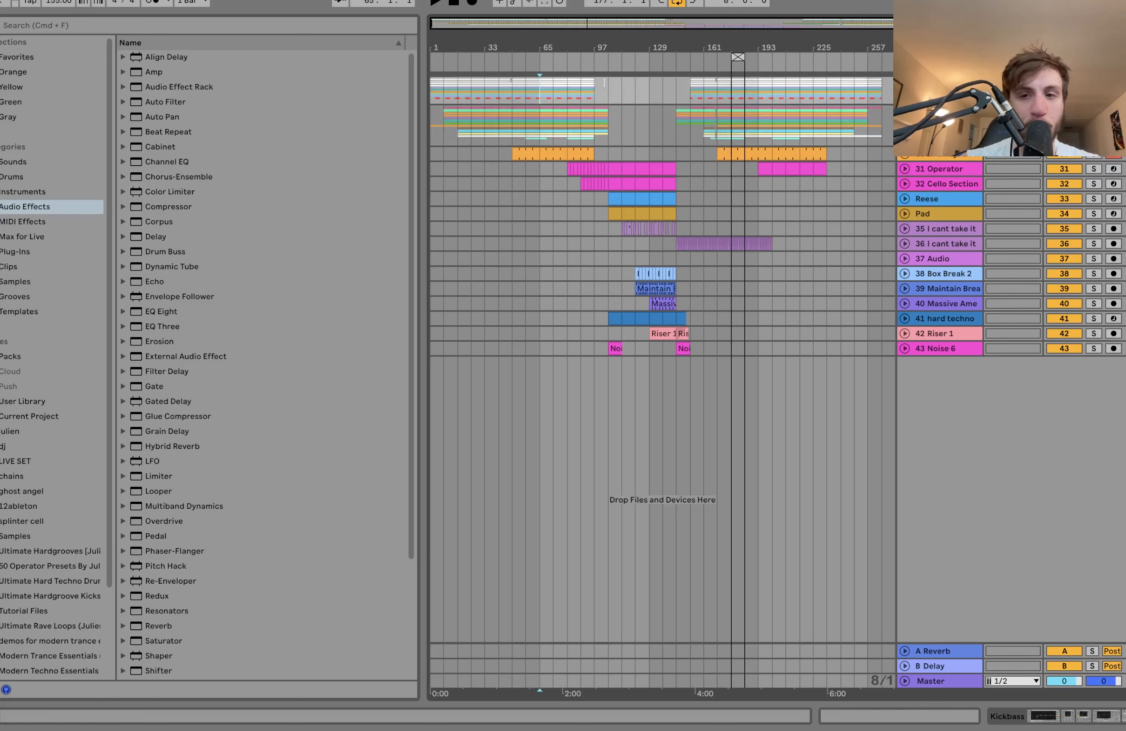
{"action": "key", "text": "space"}
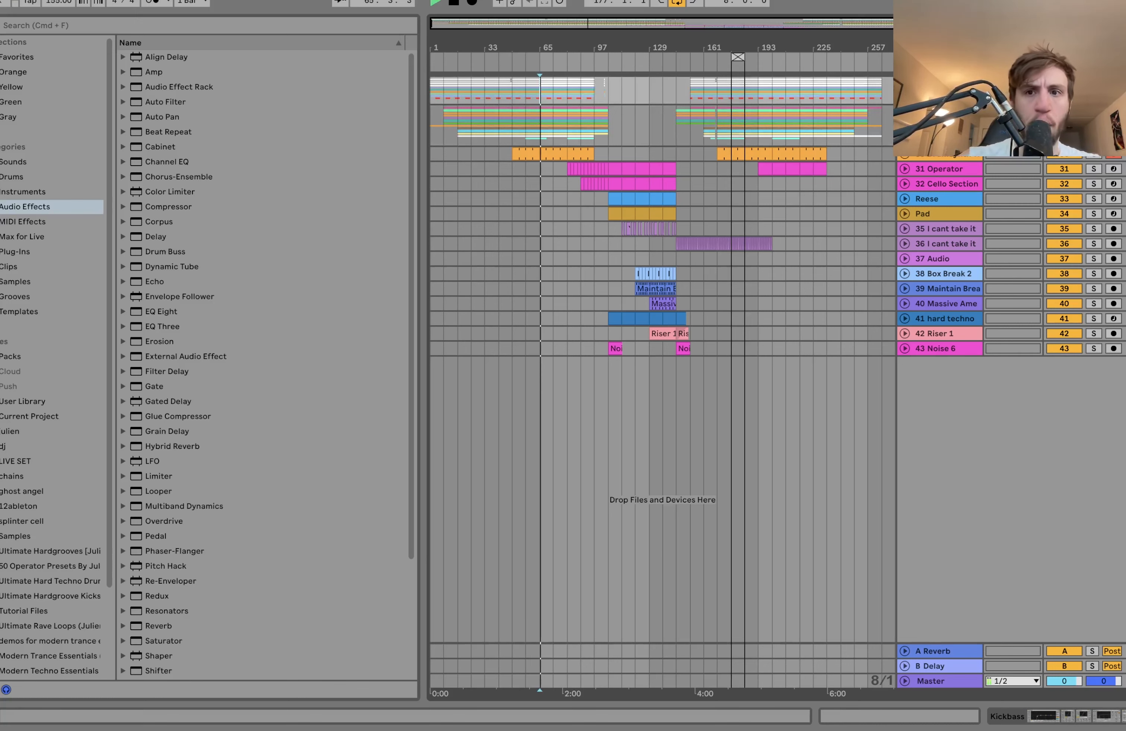
{"action": "left_click", "coordinate": [905, 112]}
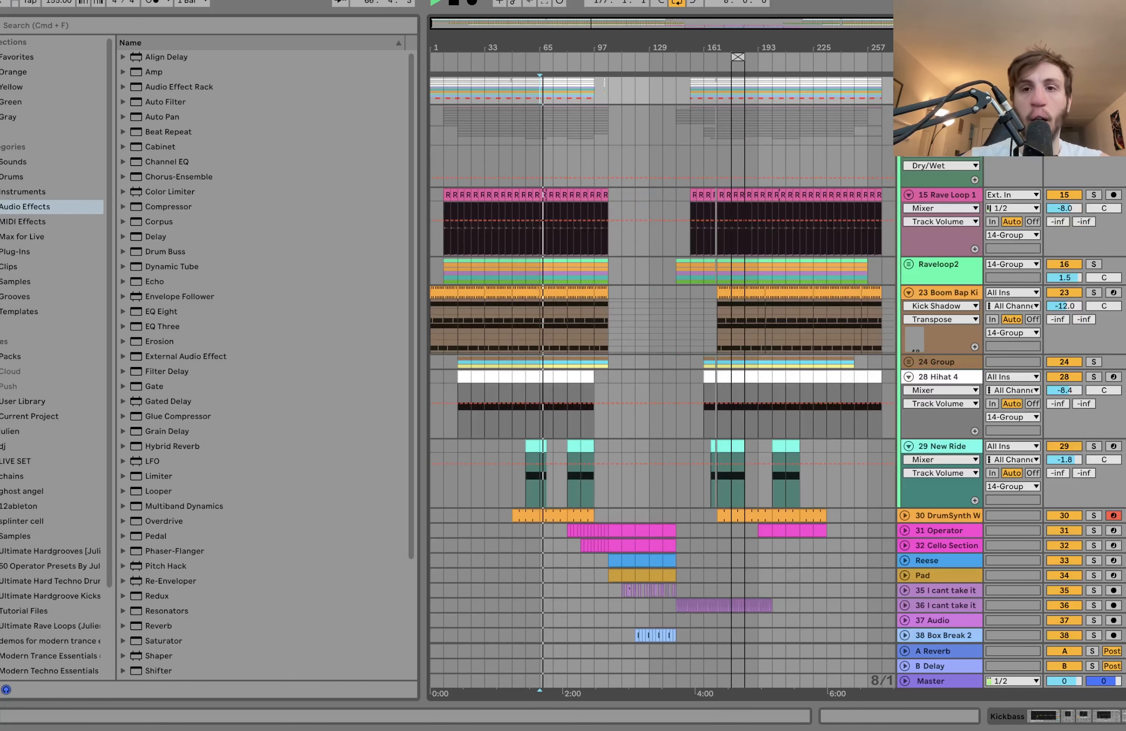
{"action": "scroll", "coordinate": [660, 370], "scroll_direction": "up", "scroll_amount": 5}
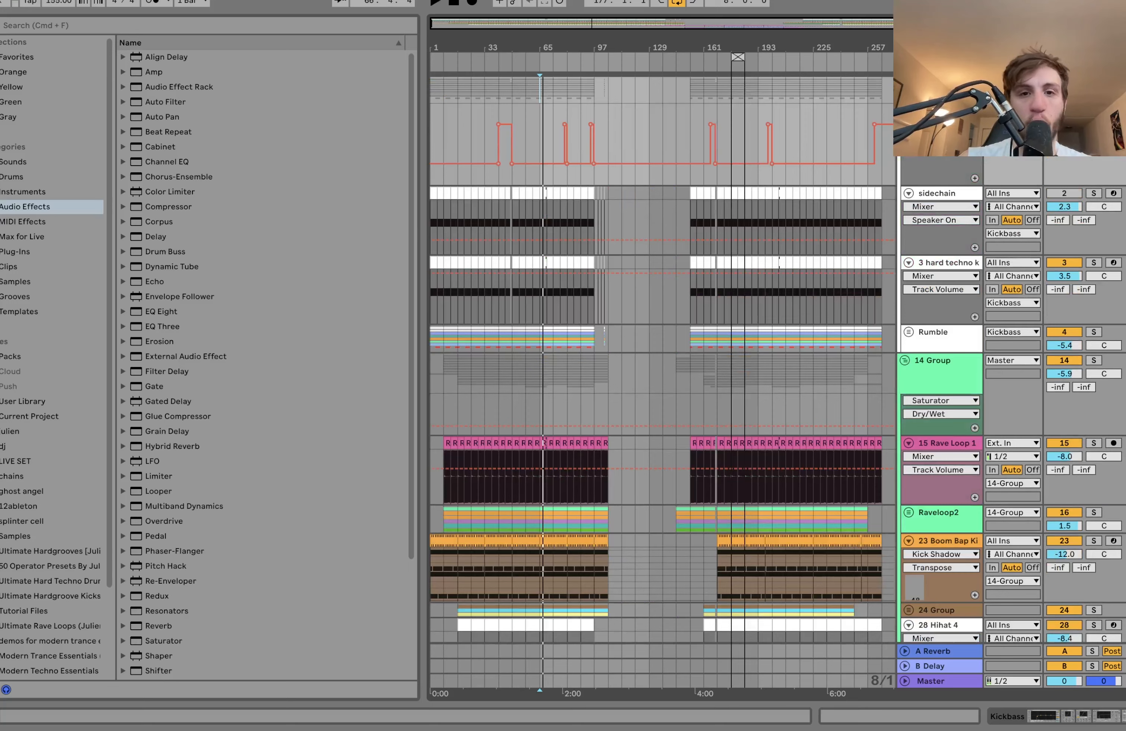
{"action": "scroll", "coordinate": [660, 370], "scroll_direction": "down", "scroll_amount": 1}
{"action": "scroll", "coordinate": [660, 371], "scroll_direction": "up", "scroll_amount": 1}
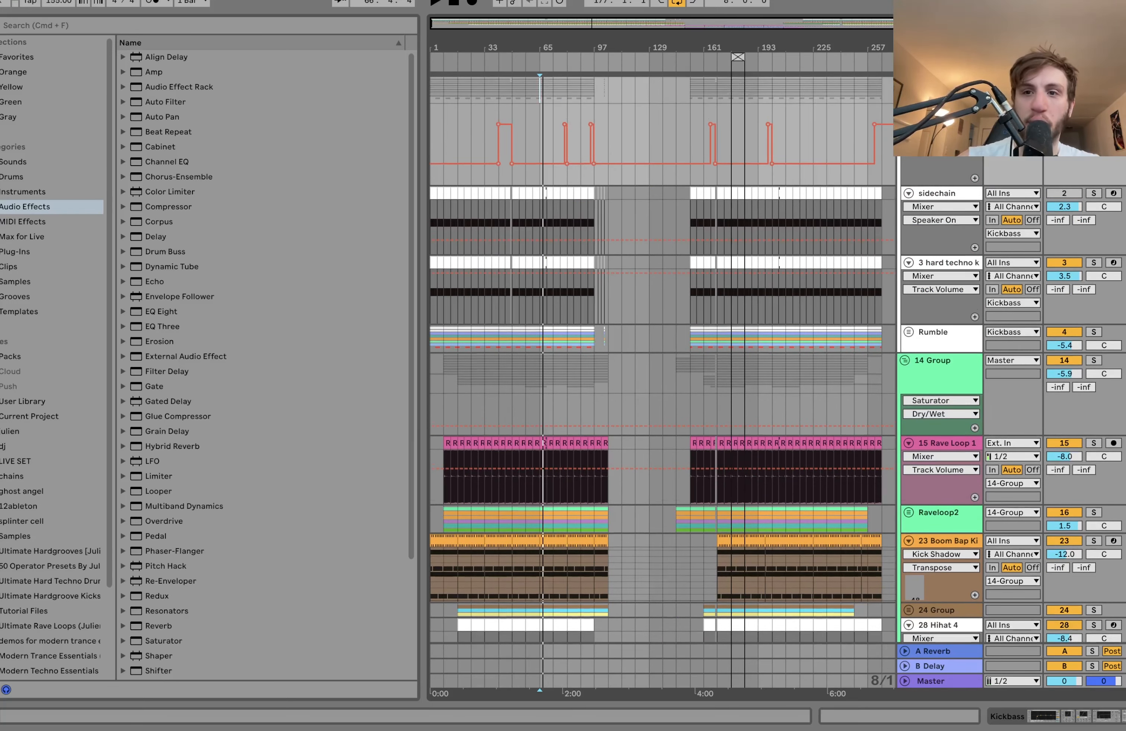
- Solo the 3 hard techno kick track during playback and zoom in on its hard techno kick 16 sample waveform
{"action": "key", "text": "space"}
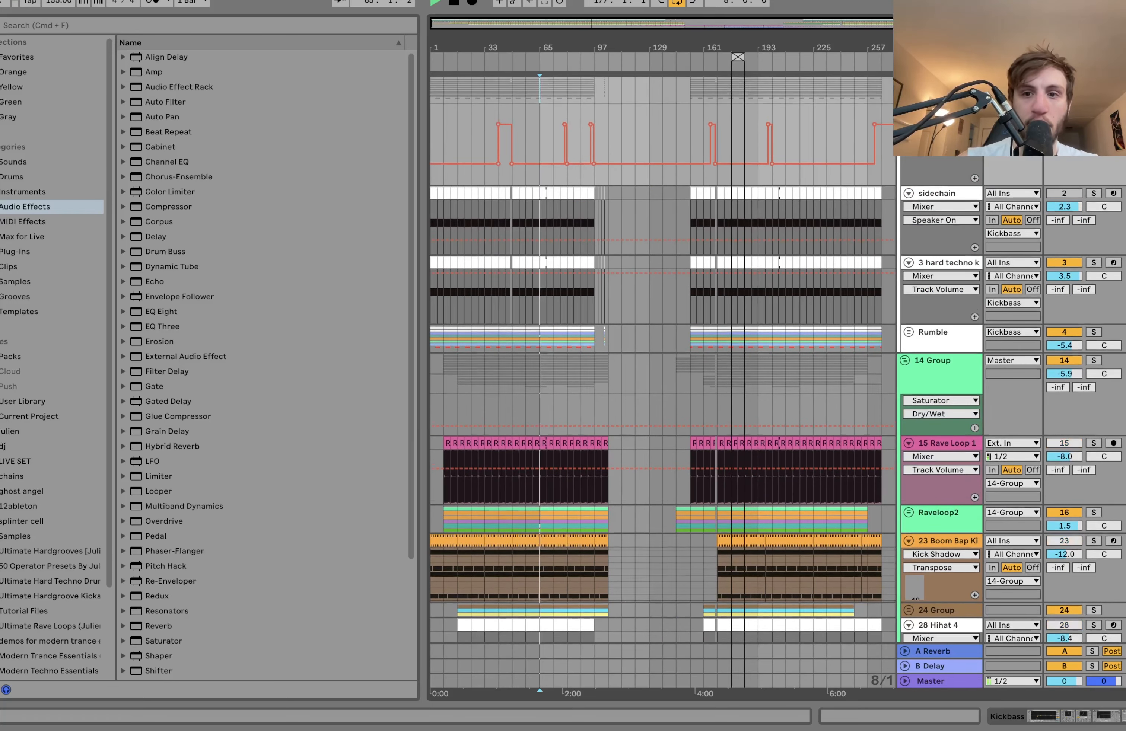
{"action": "left_click", "coordinate": [1097, 265]}
{"action": "left_click", "coordinate": [938, 263]}
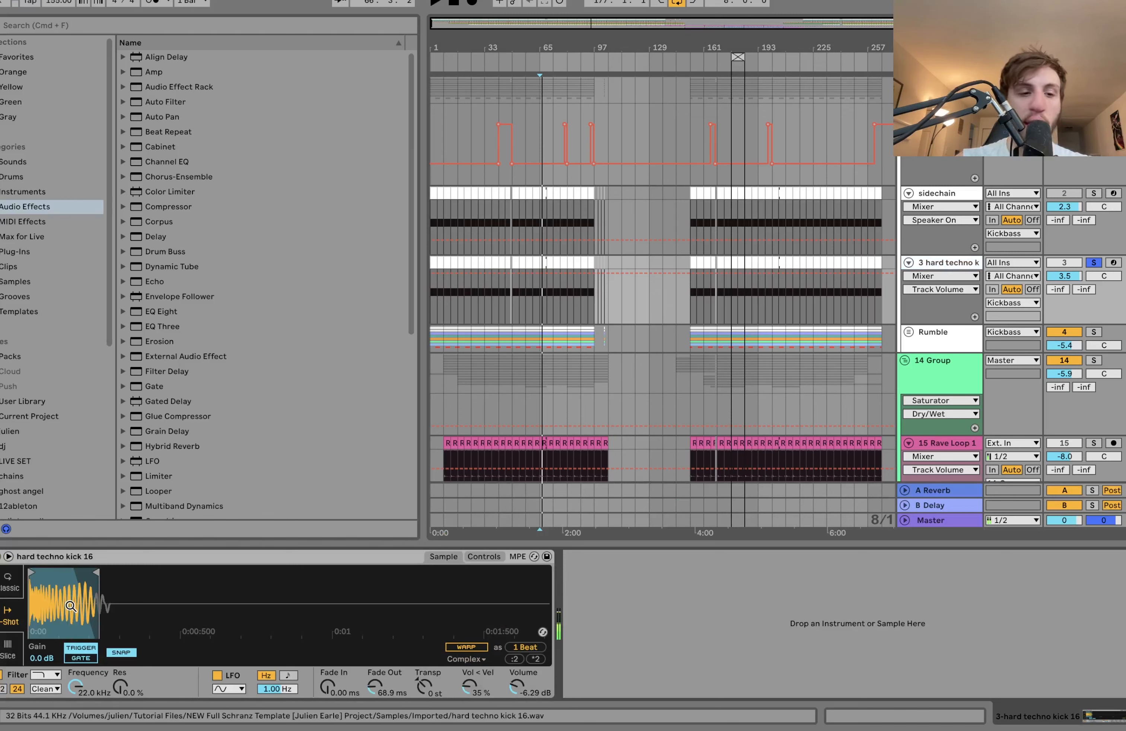
{"action": "scroll", "coordinate": [171, 607], "scroll_direction": "up", "scroll_amount": 5}
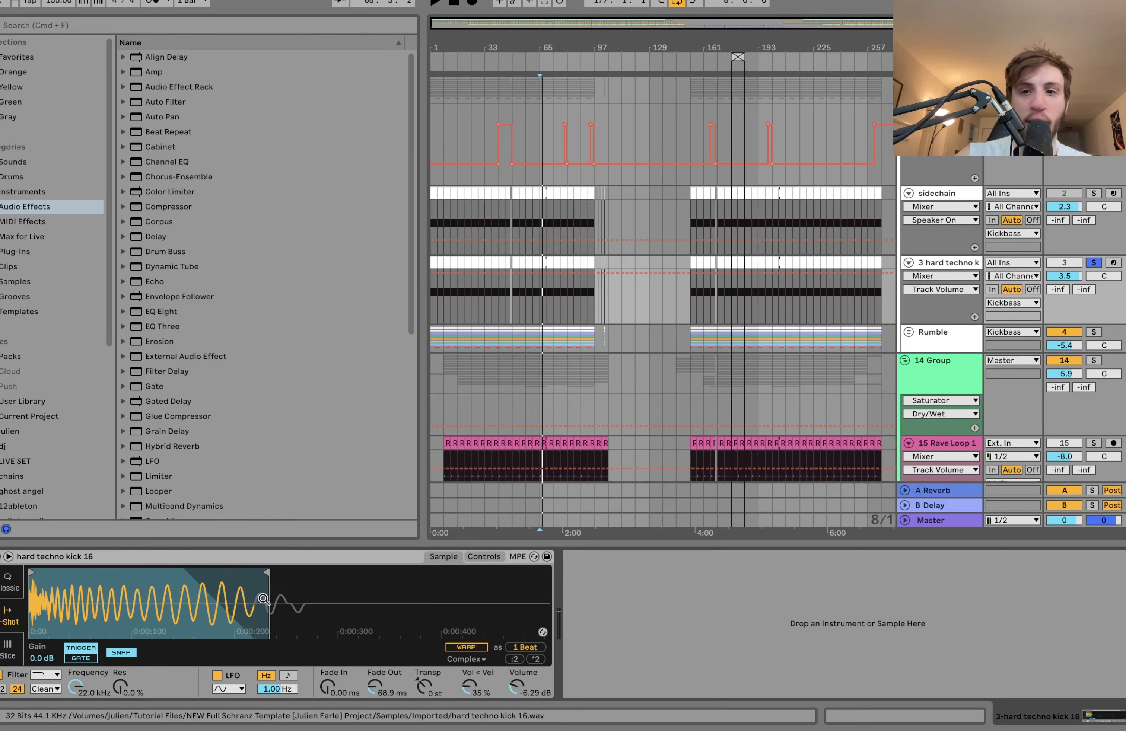
- Solo the Rumble group, show its effects and unfold it to reveal its layers
{"action": "left_click", "coordinate": [1093, 332]}
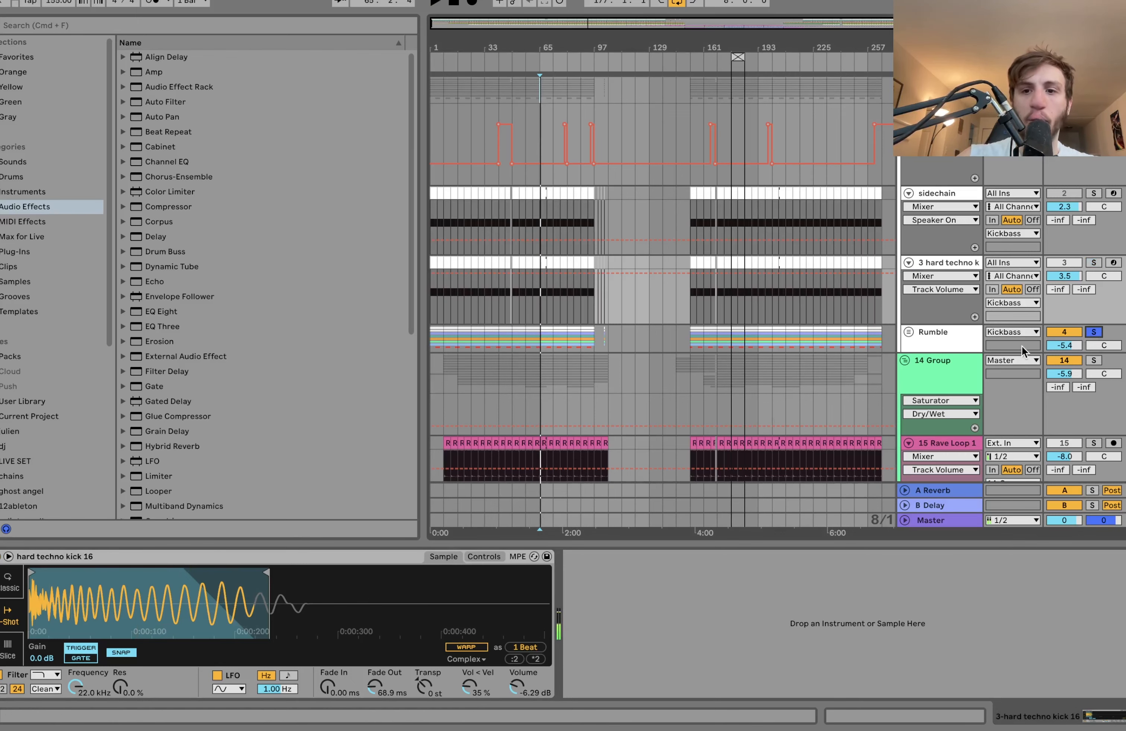
{"action": "left_click", "coordinate": [947, 341]}
{"action": "left_click", "coordinate": [908, 331]}
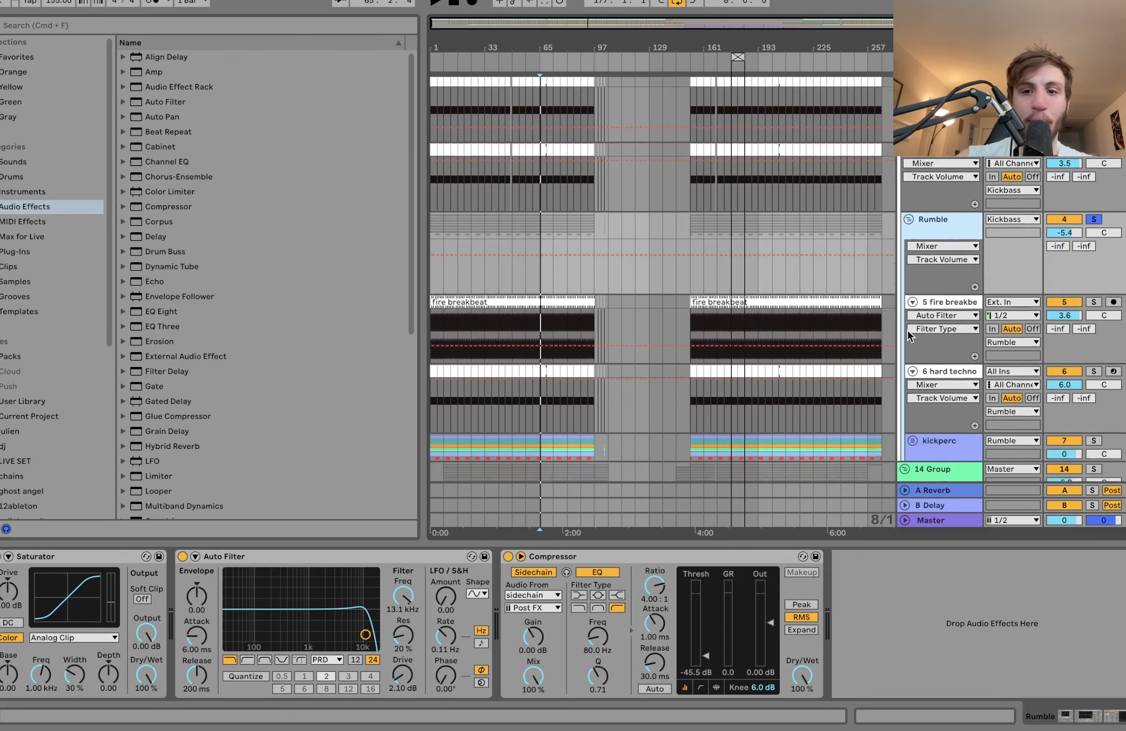
- Fold the 6 hard techno track in the Rumble group and show its Arpeggiator and sampler
{"action": "scroll", "coordinate": [908, 330], "scroll_direction": "down", "scroll_amount": 3}
{"action": "left_click", "coordinate": [912, 288]}
{"action": "left_click", "coordinate": [942, 289]}
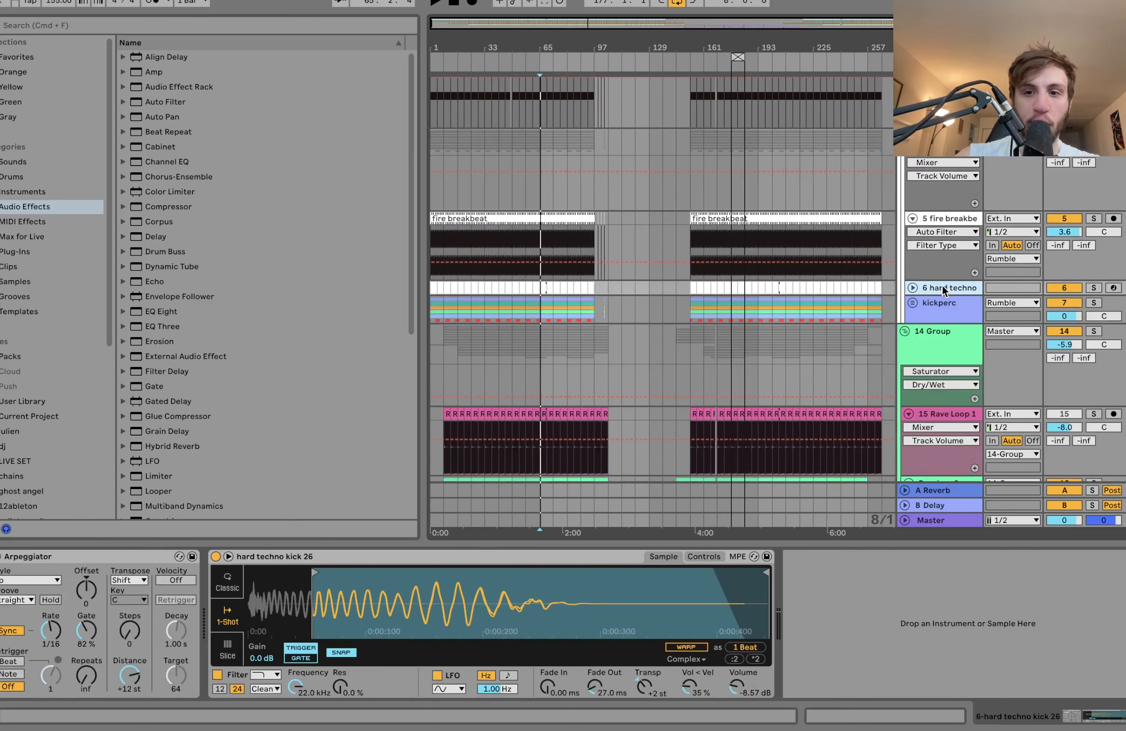
- Switch off the Saturator, Auto Filter and Compressor on the Rumble group
{"action": "left_click", "coordinate": [939, 159]}
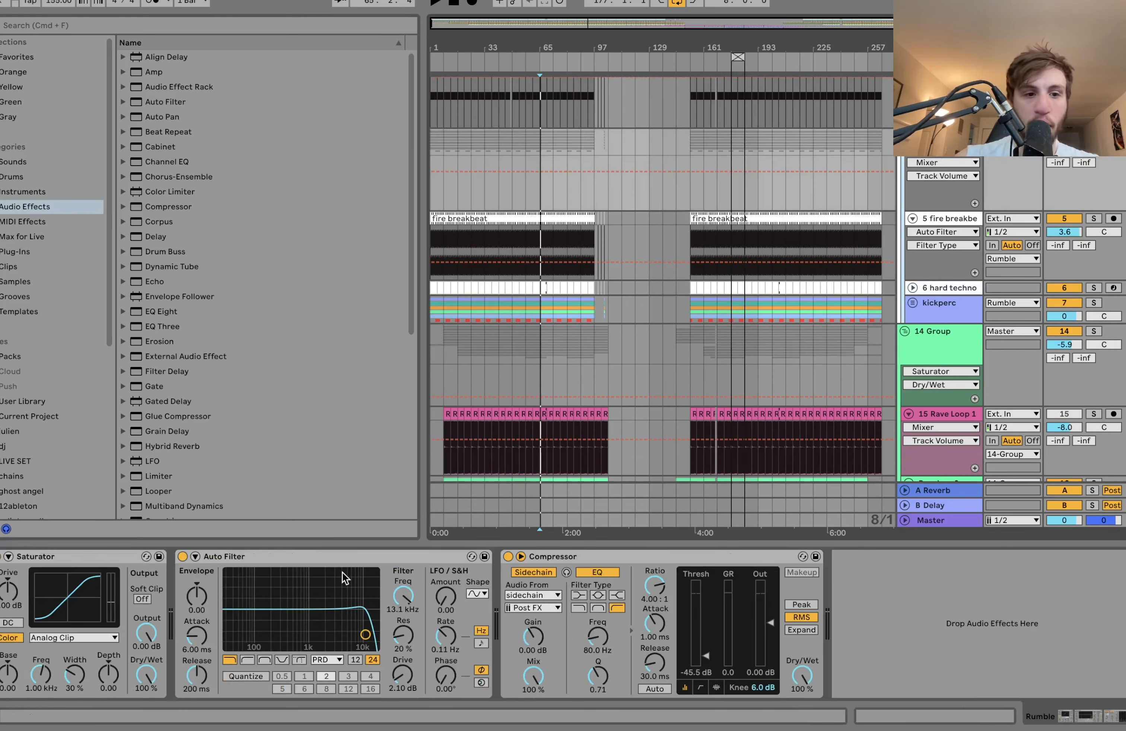
{"action": "left_click", "coordinate": [0, 556]}
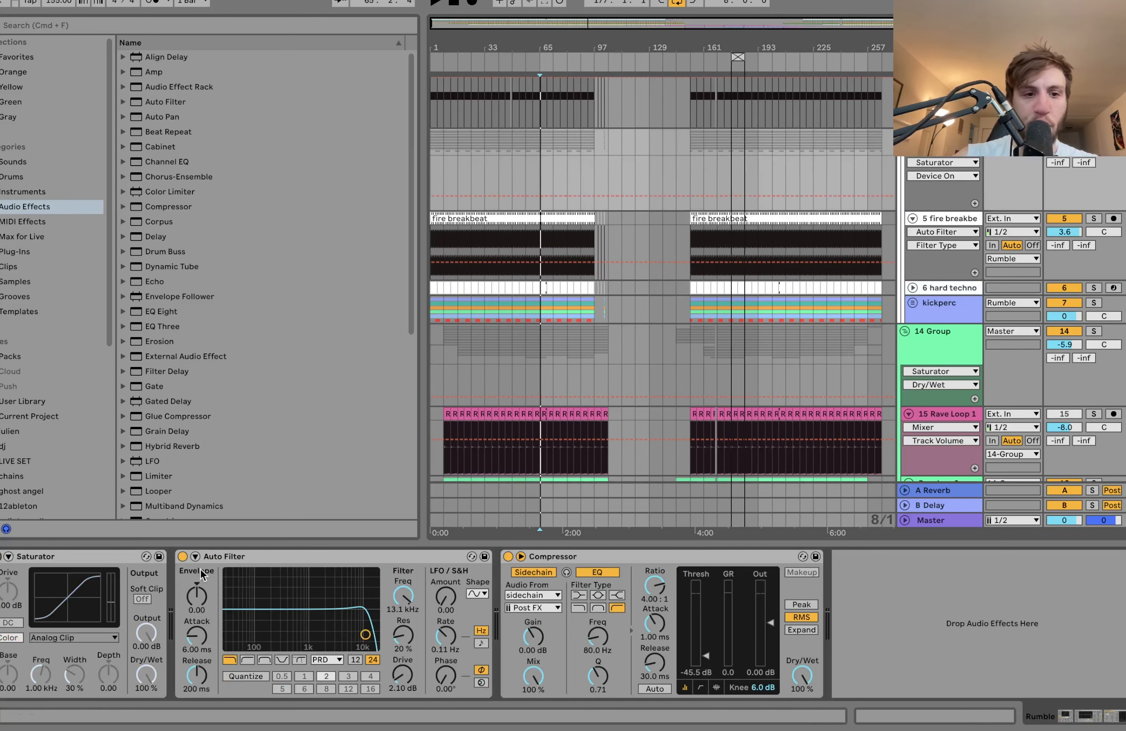
{"action": "left_click", "coordinate": [182, 557]}
{"action": "left_click", "coordinate": [508, 557]}
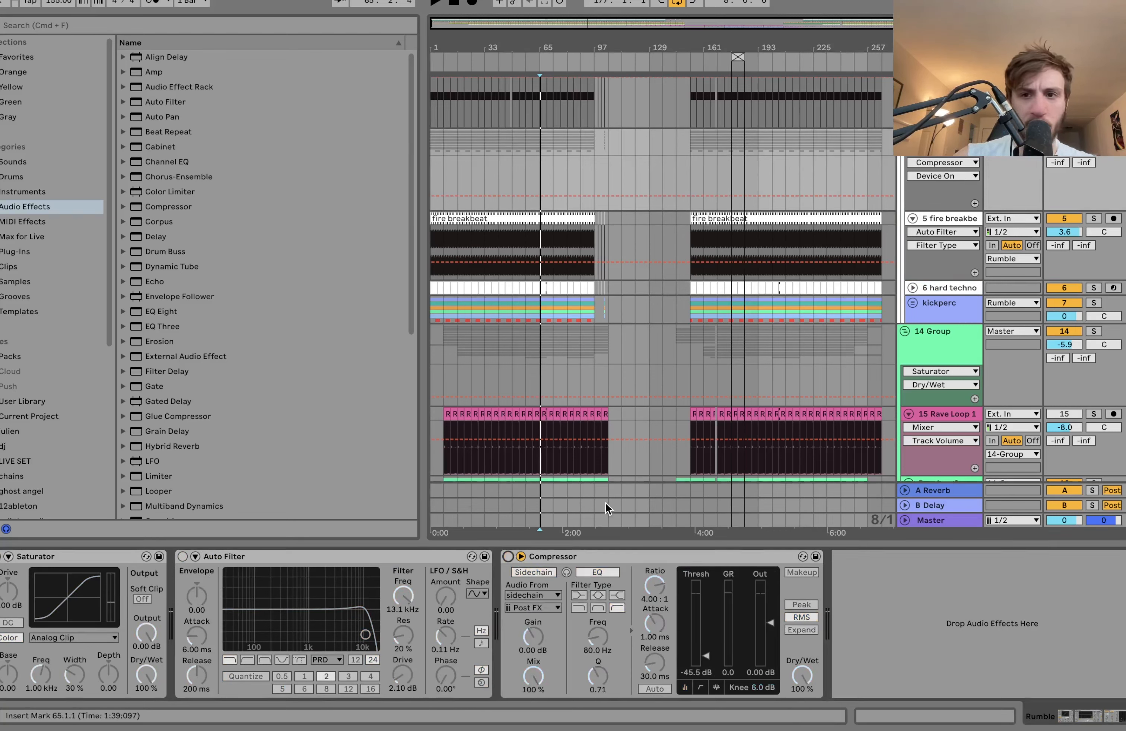
- Deactivate the 5 fire breakbeat track and the kickperc group, and play the unfolded 6 hard techno layer by itself
{"action": "left_click", "coordinate": [1065, 219]}
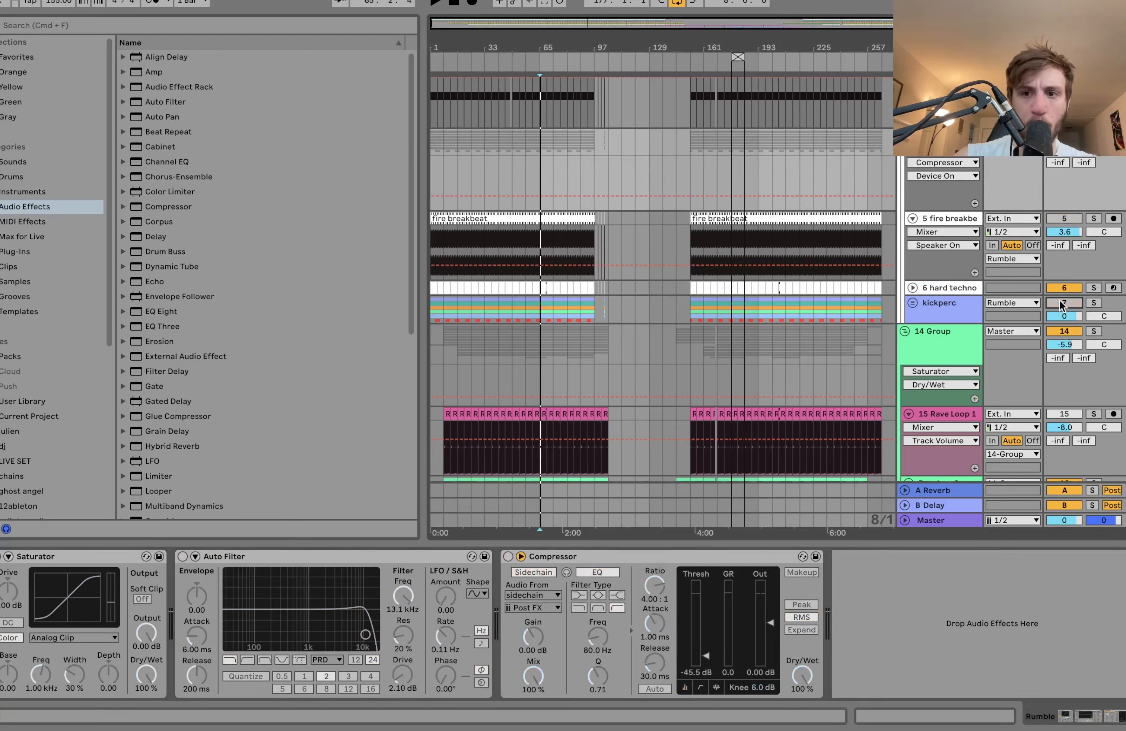
{"action": "key", "text": "space"}
{"action": "left_click", "coordinate": [931, 288]}
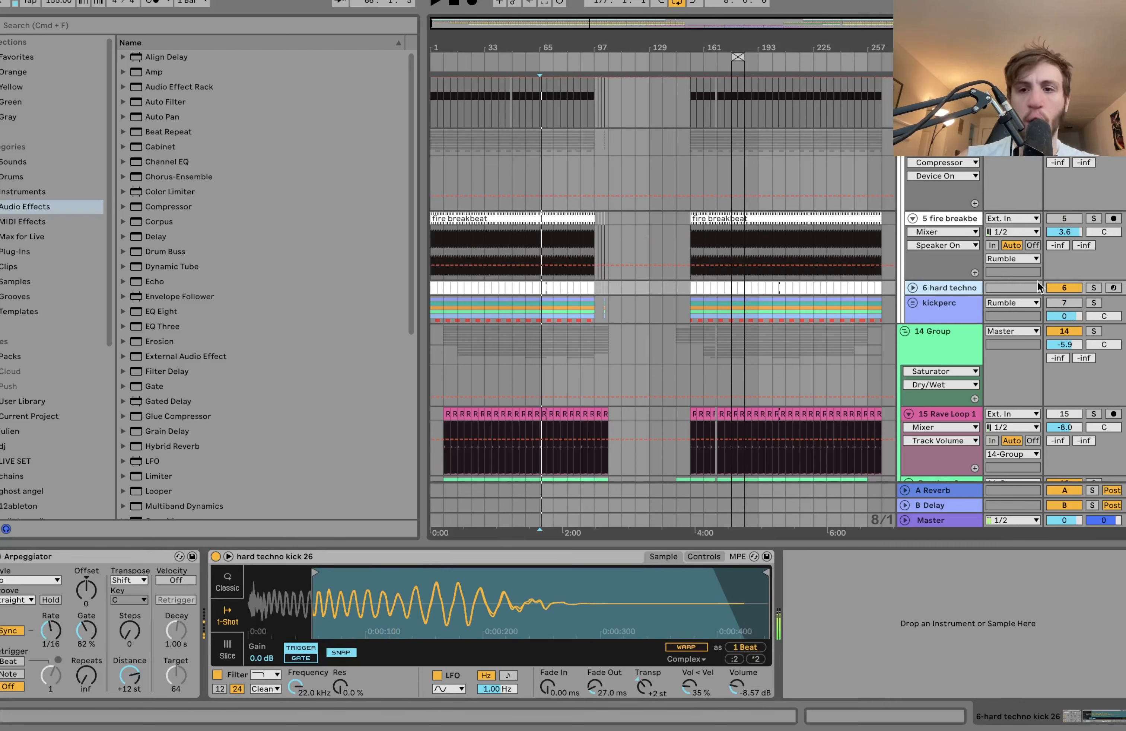
{"action": "left_click", "coordinate": [912, 288]}
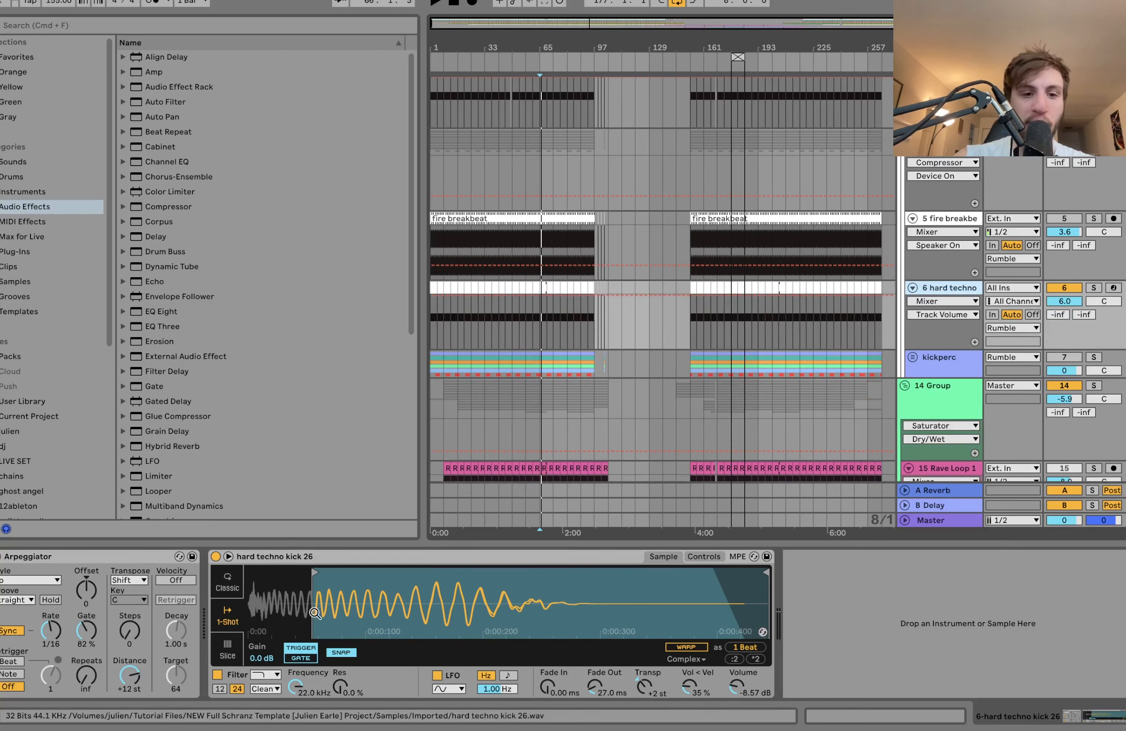
{"action": "key", "text": "space"}
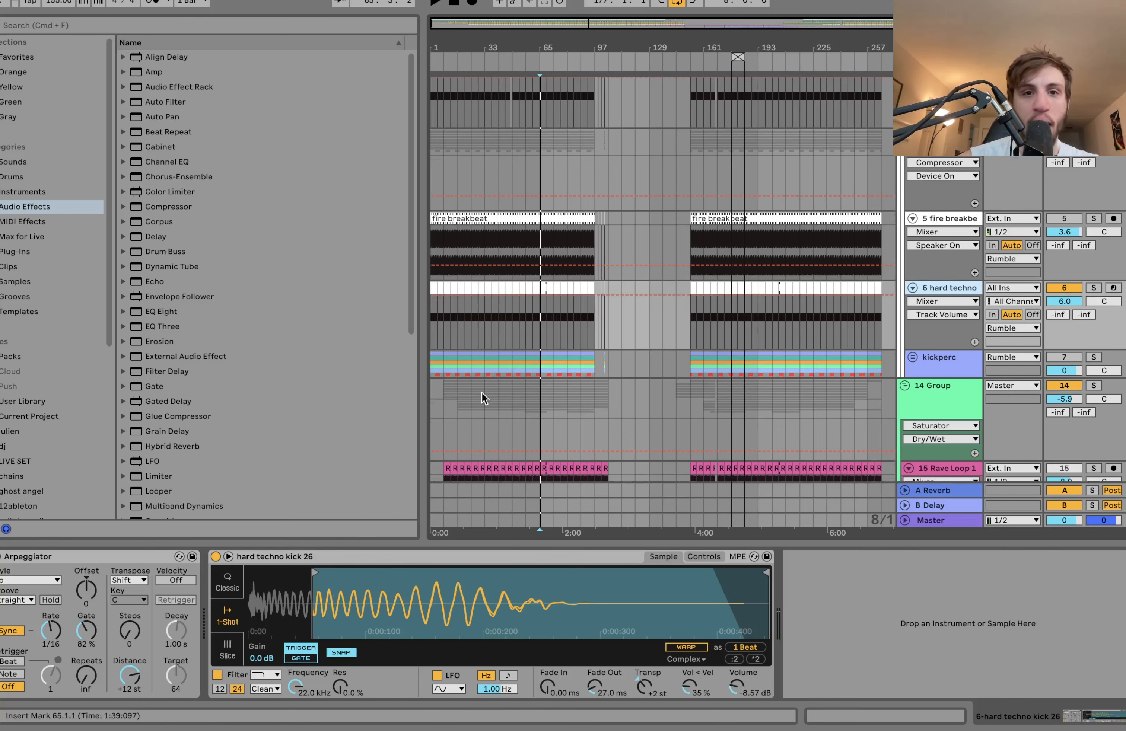
- Reactivate the kickperc group and play it together with the 6 hard techno layer
{"action": "scroll", "coordinate": [484, 394], "scroll_direction": "up", "scroll_amount": 5}
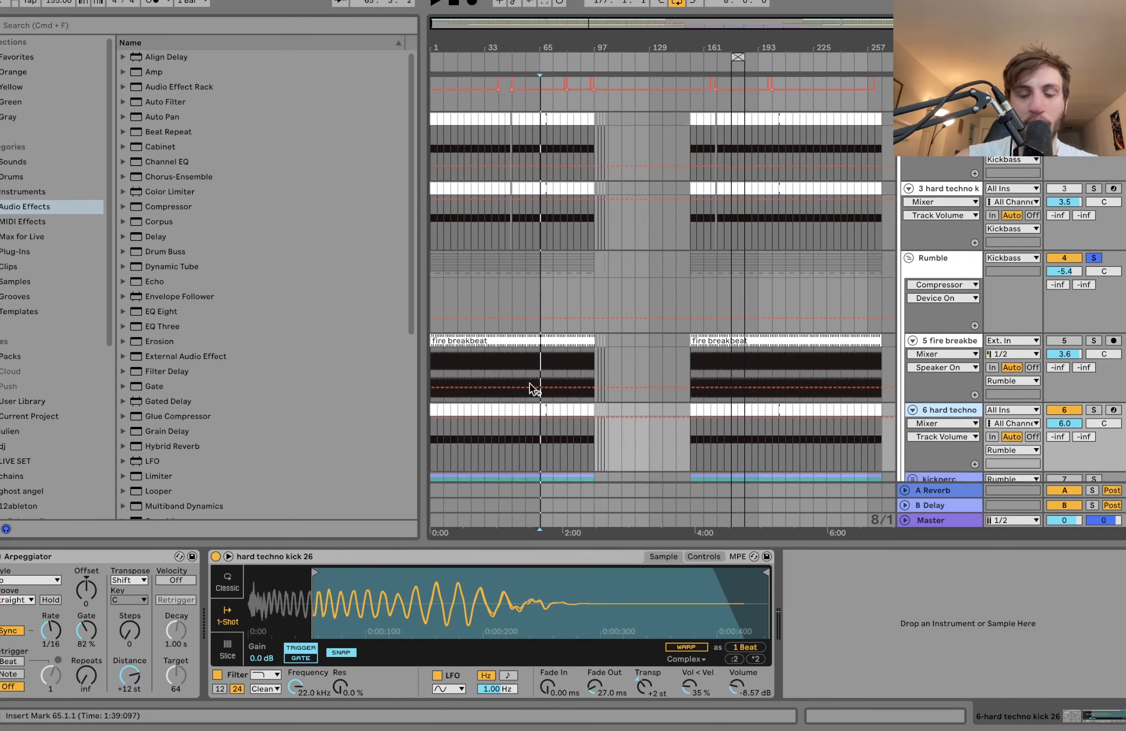
{"action": "scroll", "coordinate": [534, 389], "scroll_direction": "down", "scroll_amount": 4}
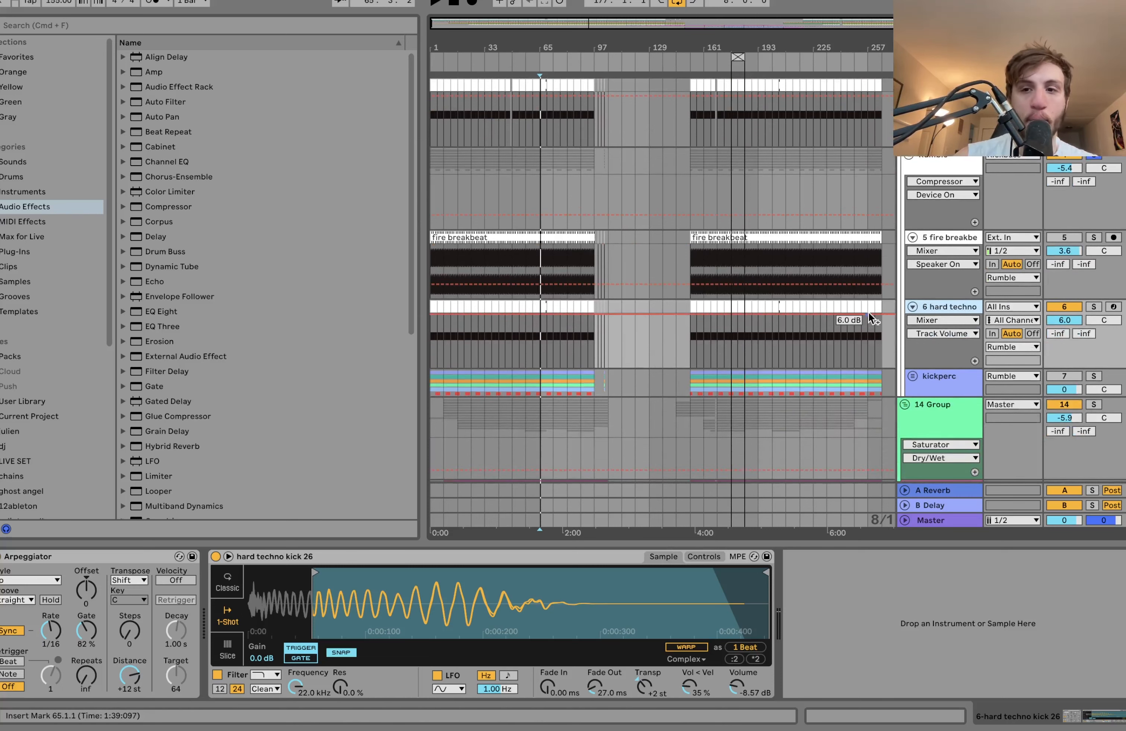
{"action": "left_click", "coordinate": [935, 392]}
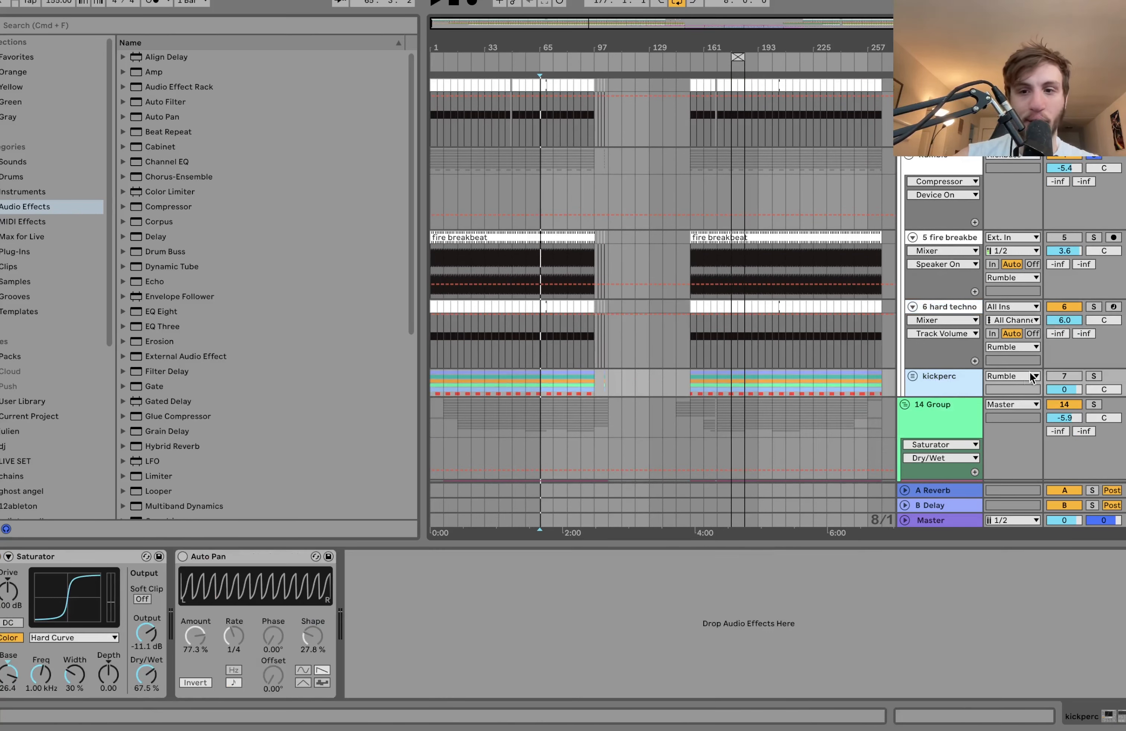
{"action": "left_click", "coordinate": [1065, 376]}
{"action": "key", "text": "space"}
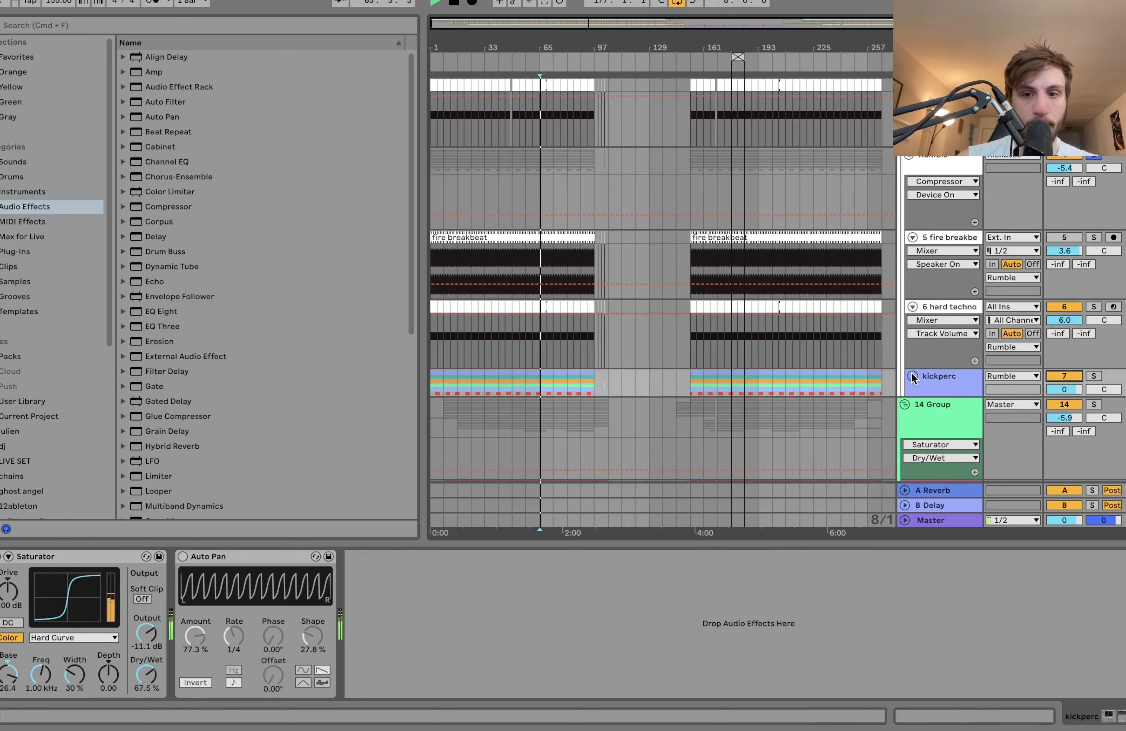
- Unfold the kickperc group to show its tracks and switch off its Saturator
{"action": "left_click", "coordinate": [912, 376]}
{"action": "scroll", "coordinate": [912, 378], "scroll_direction": "down", "scroll_amount": 5}
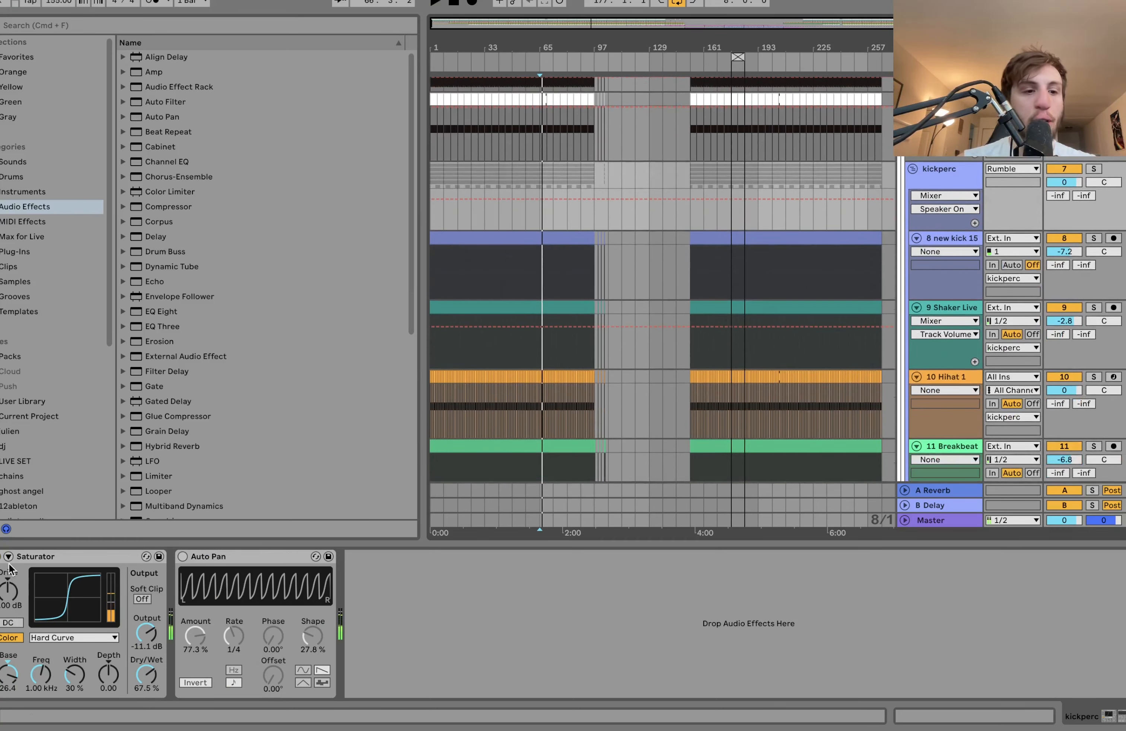
{"action": "scroll", "coordinate": [976, 295], "scroll_direction": "down", "scroll_amount": 3}
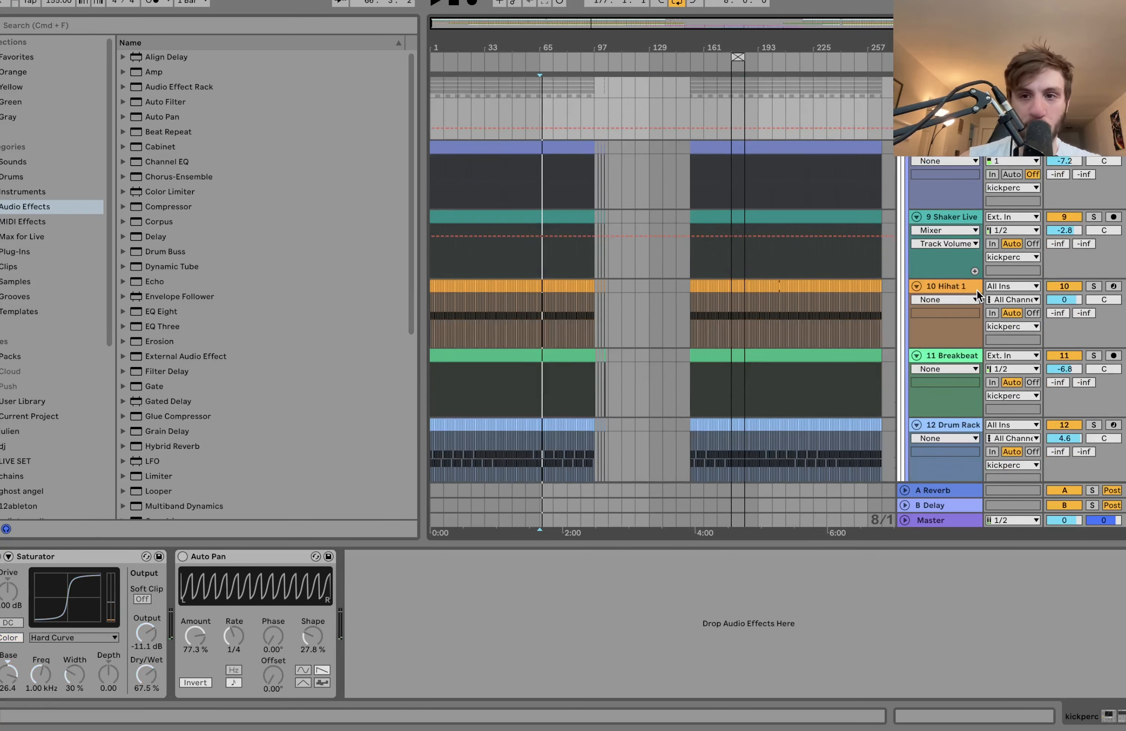
{"action": "scroll", "coordinate": [976, 290], "scroll_direction": "up", "scroll_amount": 1}
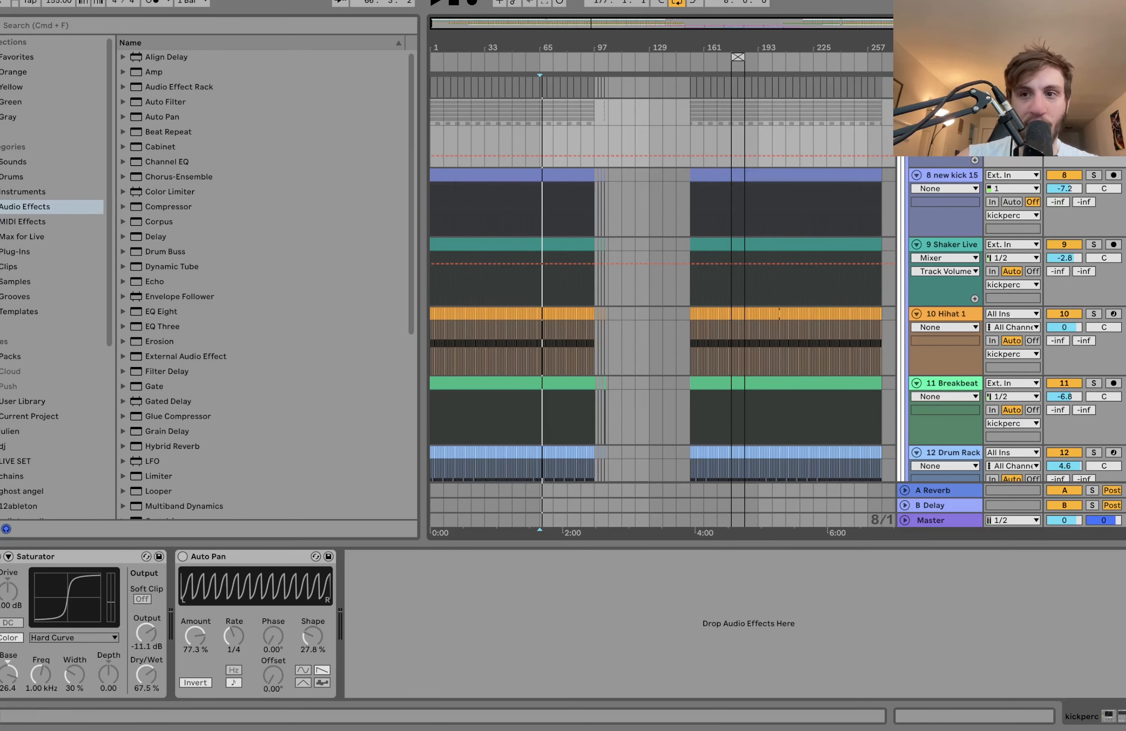
- Show the two Auto Filters on the 8 new kick 15 track and look through the other kickperc layers
{"action": "left_click", "coordinate": [962, 170]}
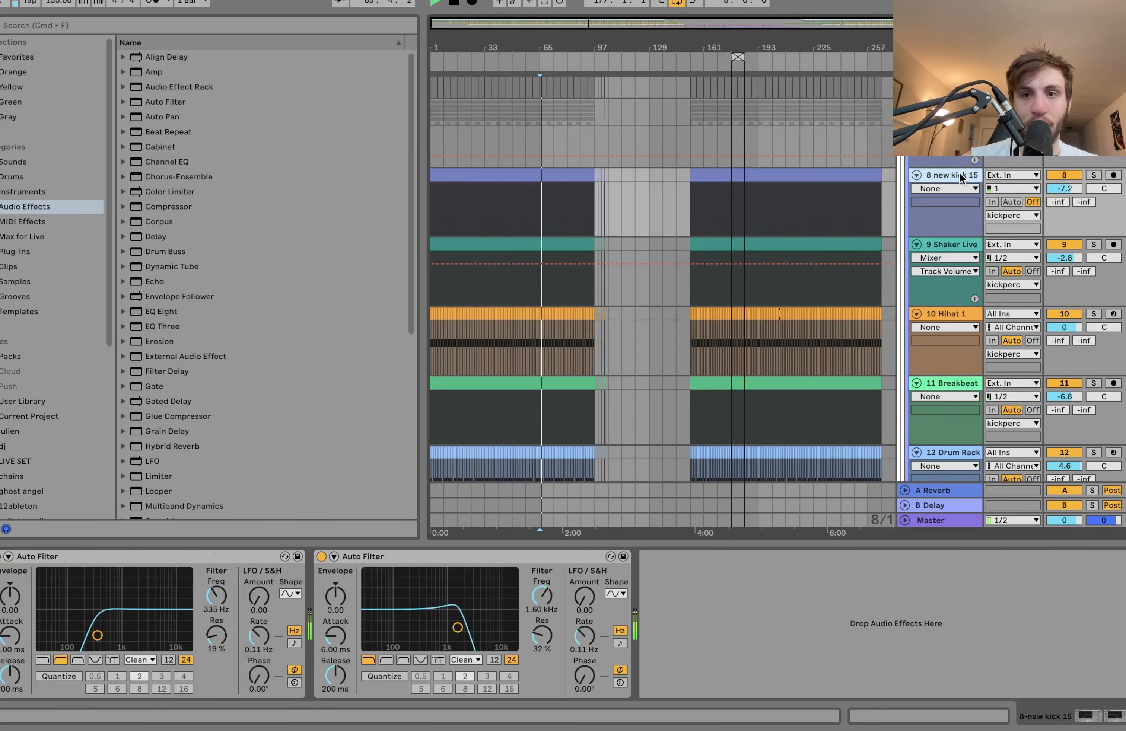
{"action": "scroll", "coordinate": [958, 172], "scroll_direction": "down", "scroll_amount": 3}
{"action": "scroll", "coordinate": [958, 172], "scroll_direction": "down", "scroll_amount": 5}
{"action": "scroll", "coordinate": [959, 173], "scroll_direction": "up", "scroll_amount": 3}
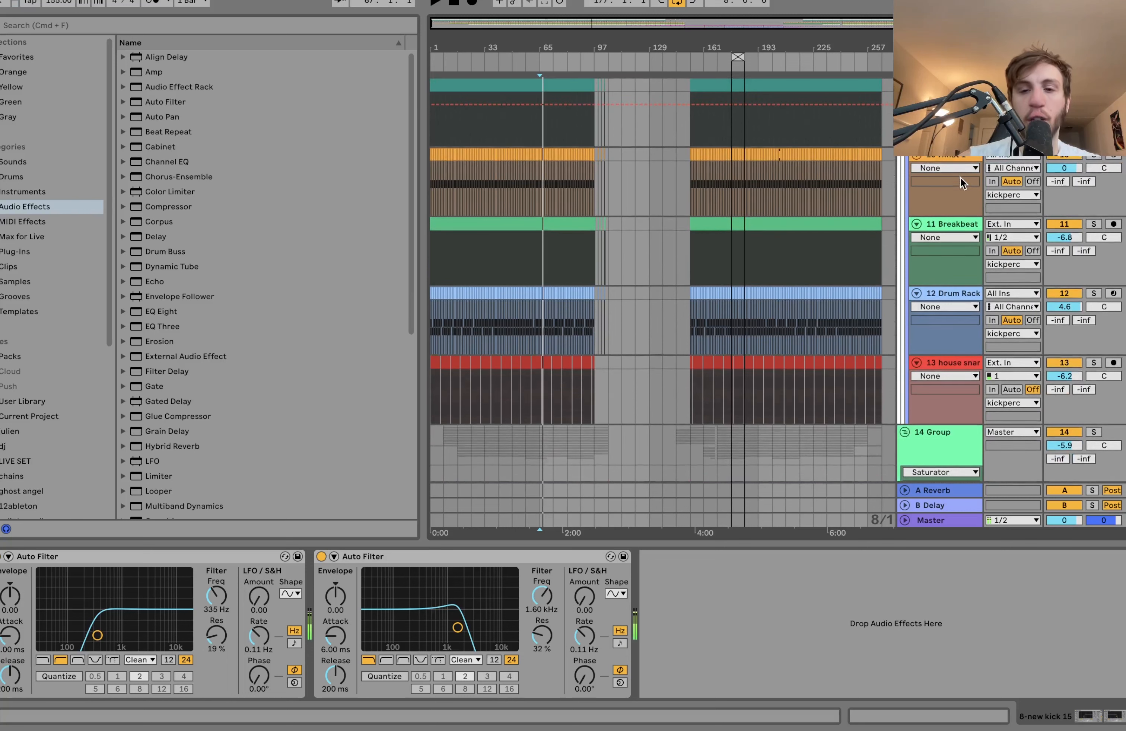
{"action": "scroll", "coordinate": [960, 180], "scroll_direction": "up", "scroll_amount": 3}
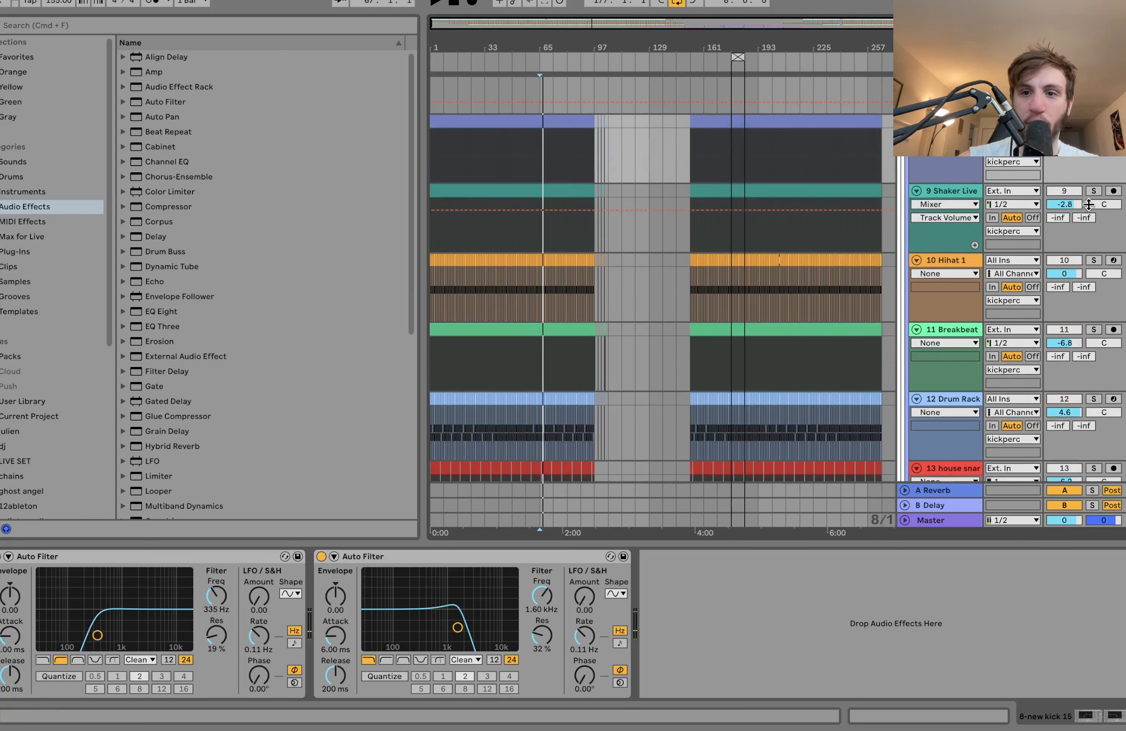
- Solo the 10 Hihat 1 and 13 house snare tracks in the kickperc group and play them from bar 65
{"action": "scroll", "coordinate": [1091, 340], "scroll_direction": "down", "scroll_amount": 4}
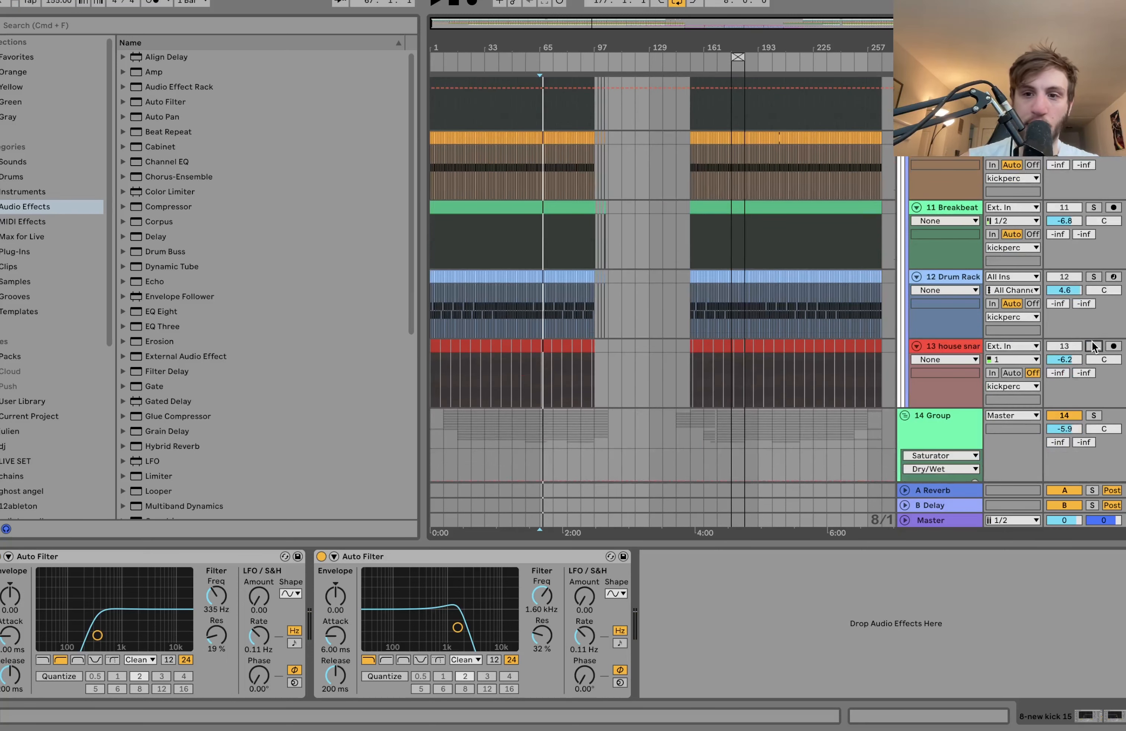
{"action": "left_click", "coordinate": [1092, 346]}
{"action": "key", "text": "space"}
{"action": "scroll", "coordinate": [1090, 285], "scroll_direction": "up", "scroll_amount": 2}
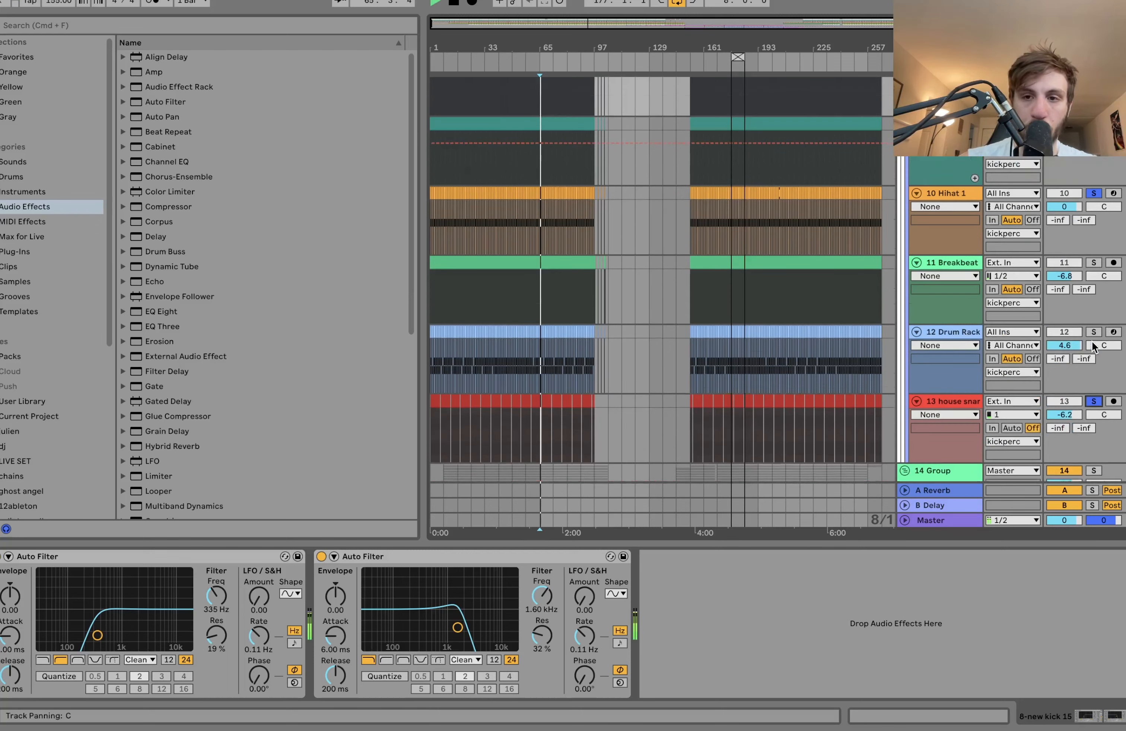
- Add the 11 Breakbeat and 12 Drum Rack tracks to the solo, show the Drum Rack's devices and play the layers
{"action": "left_click", "coordinate": [1092, 264]}
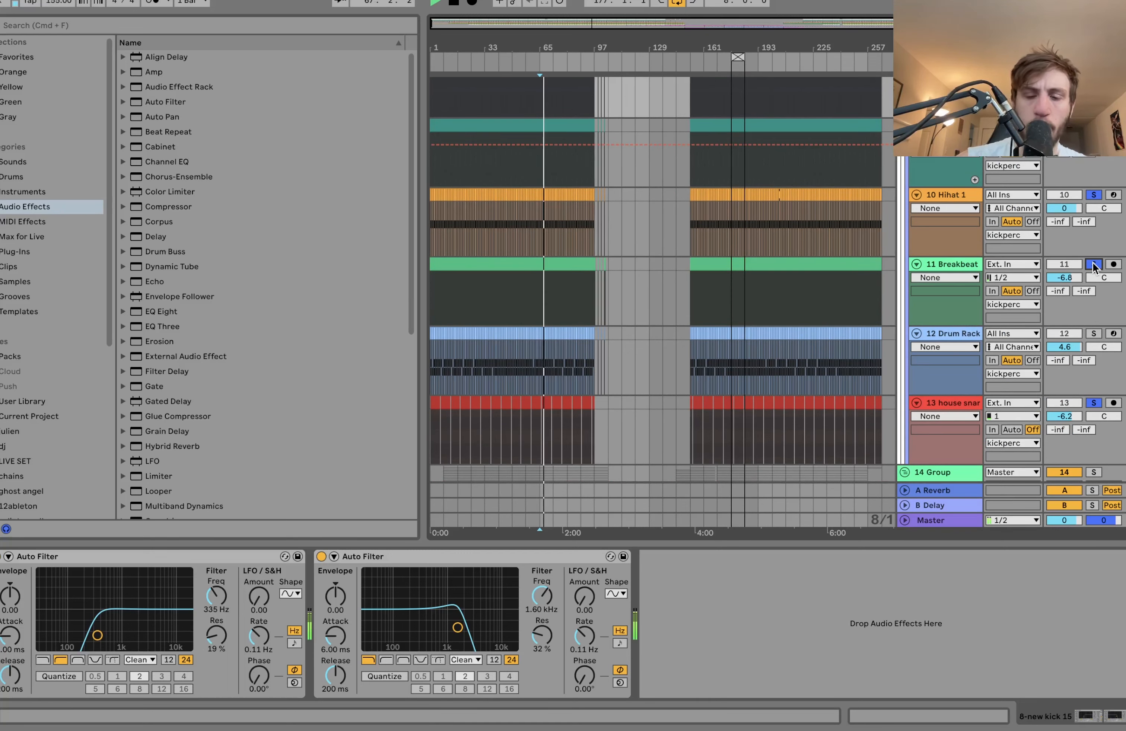
{"action": "left_click", "coordinate": [1092, 334]}
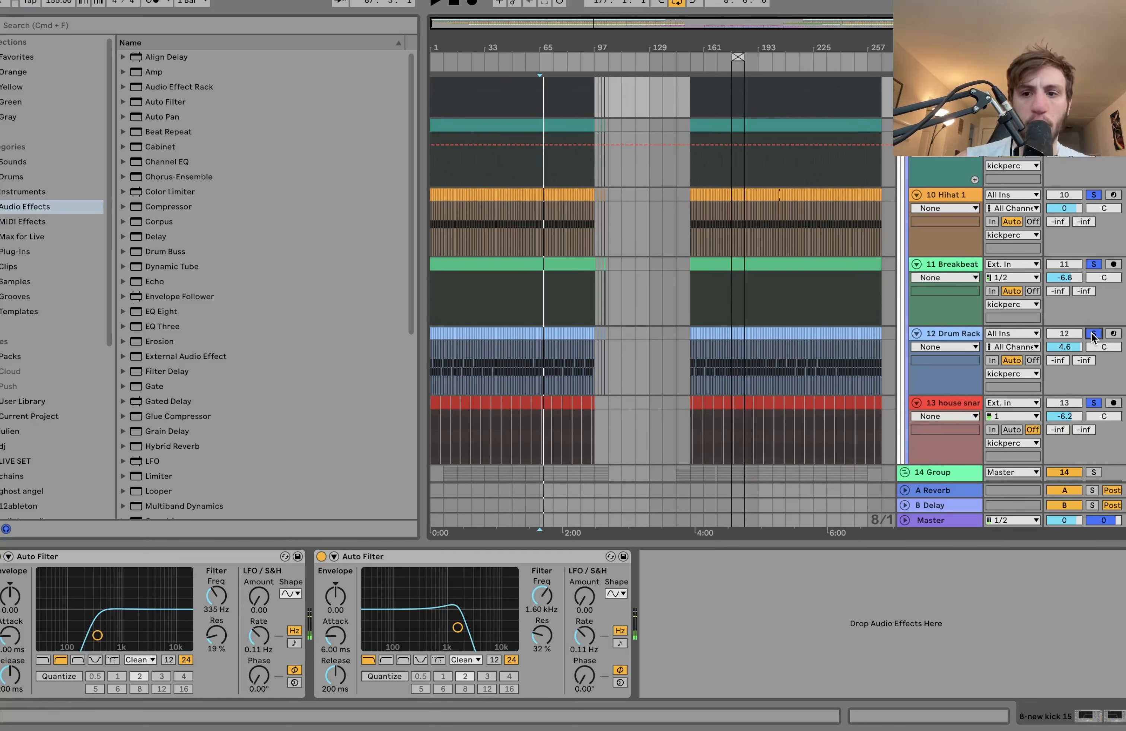
{"action": "left_click", "coordinate": [933, 338]}
{"action": "key", "text": "space"}
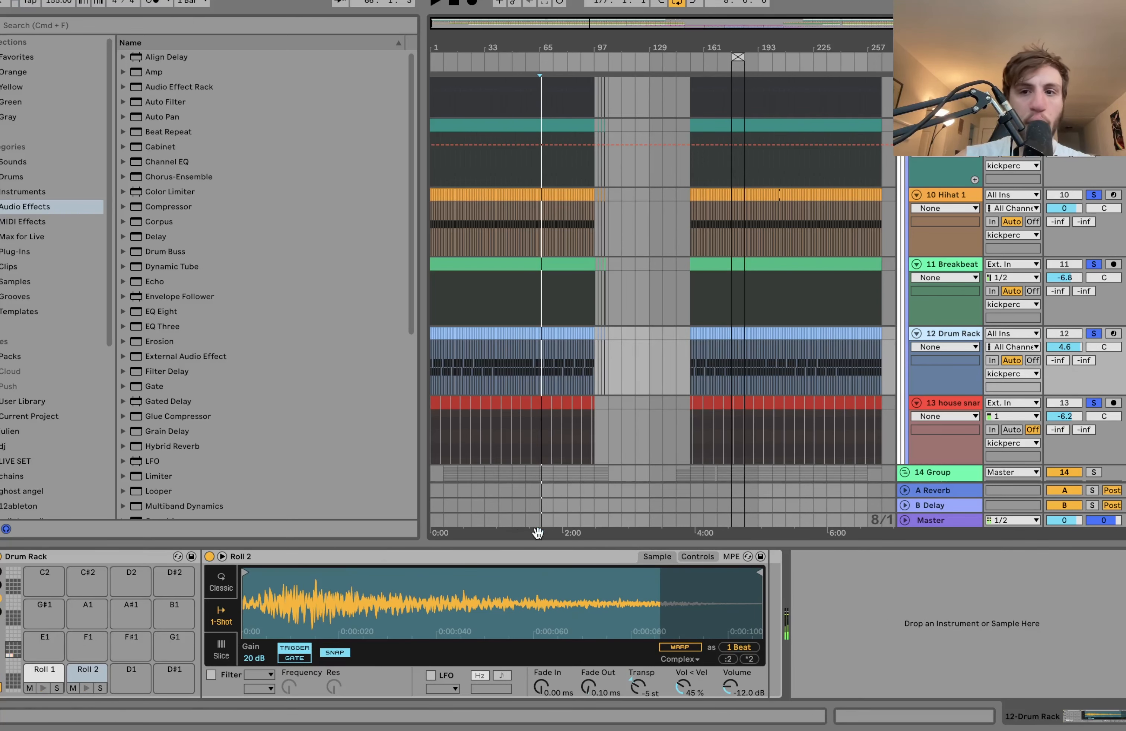
{"action": "key", "text": "space"}
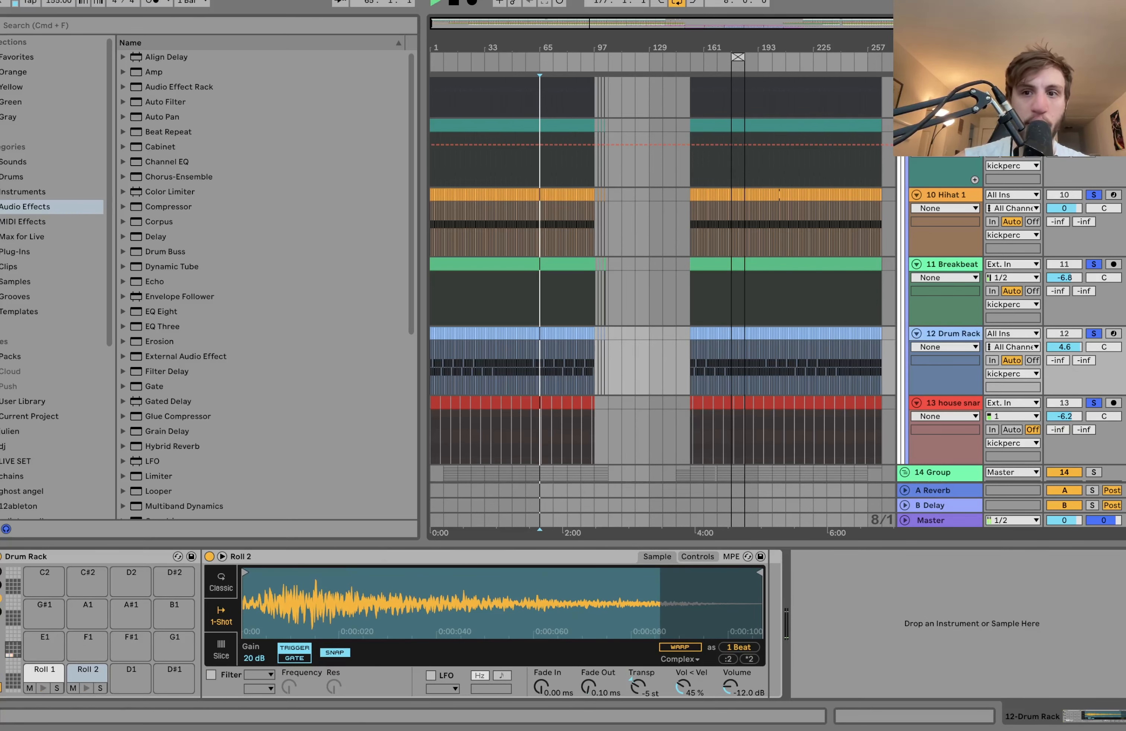
- Solo the whole kickperc group during playback and show its effect chain
{"action": "scroll", "coordinate": [661, 285], "scroll_direction": "up", "scroll_amount": 3}
{"action": "scroll", "coordinate": [662, 280], "scroll_direction": "up", "scroll_amount": 2}
{"action": "left_click", "coordinate": [1093, 197]}
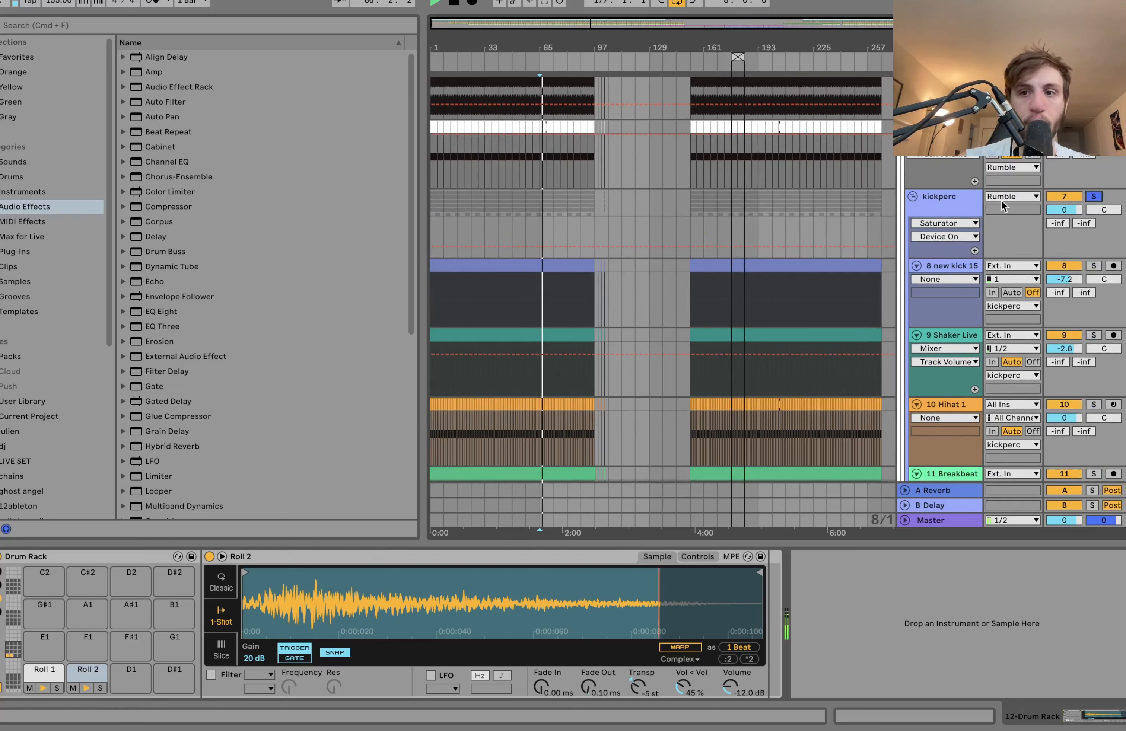
{"action": "left_click", "coordinate": [962, 200]}
{"action": "key", "text": "space"}
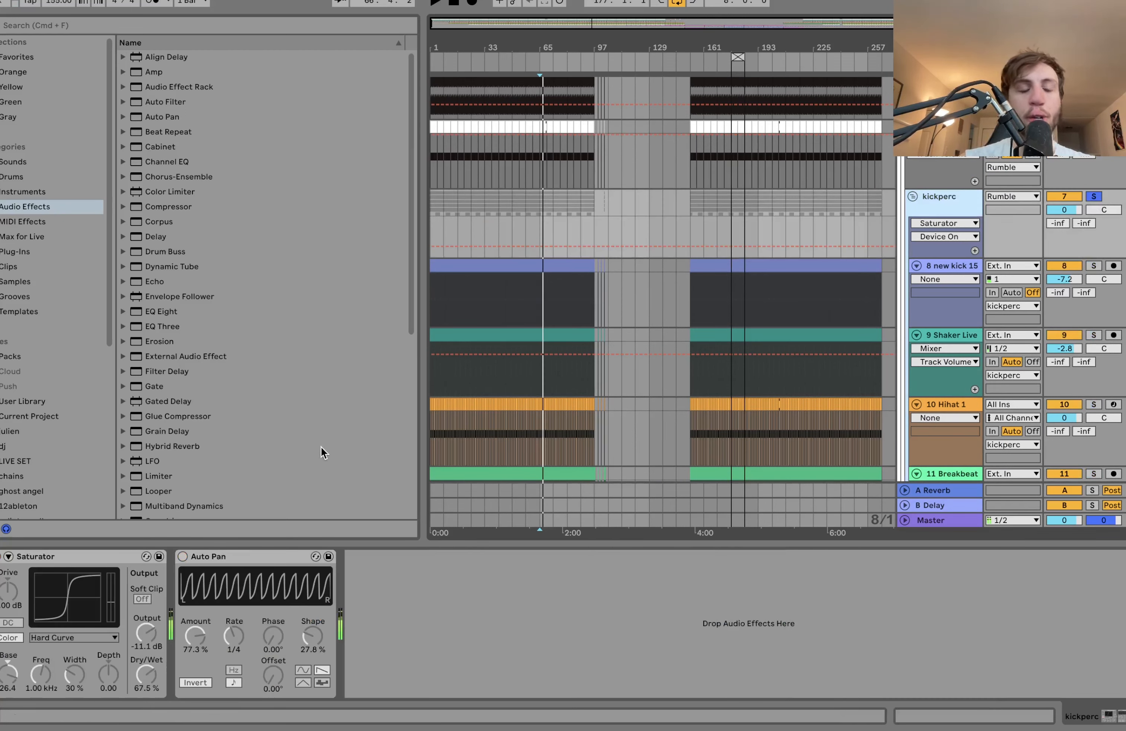
- Switch the kickperc group's Saturator back on and delete its Auto Pan while auditioning from bar 65
{"action": "left_click", "coordinate": [1, 557]}
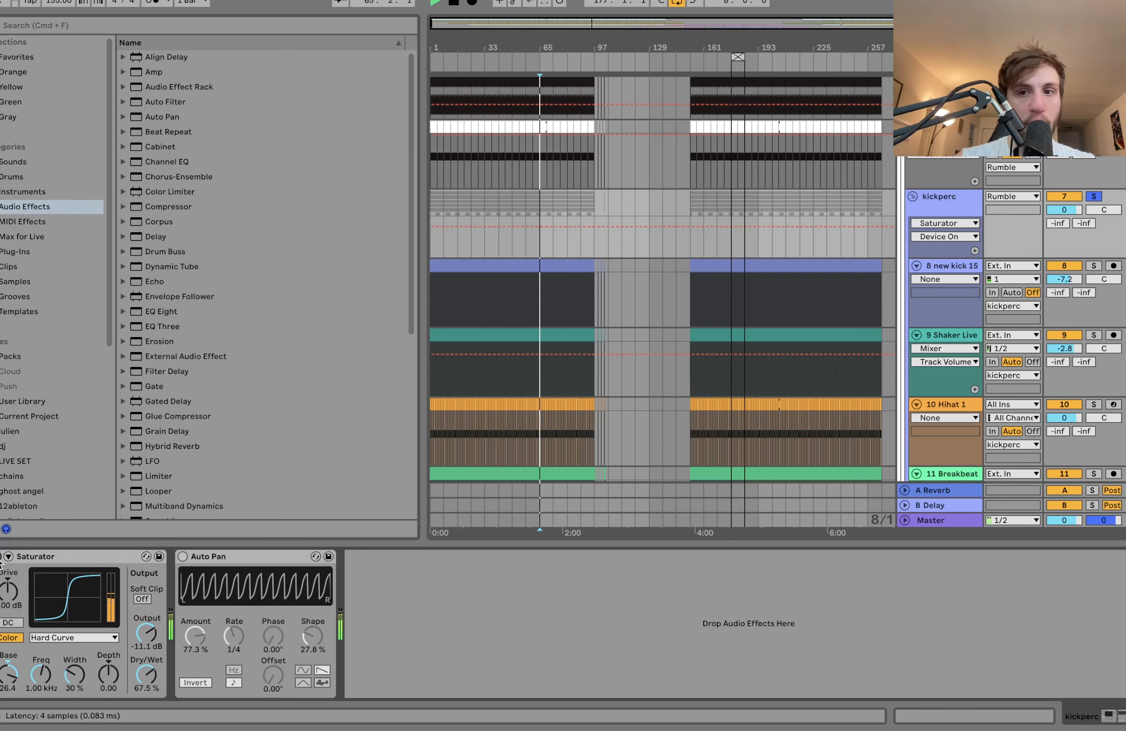
{"action": "left_click", "coordinate": [211, 556]}
{"action": "key", "text": "Delete"}
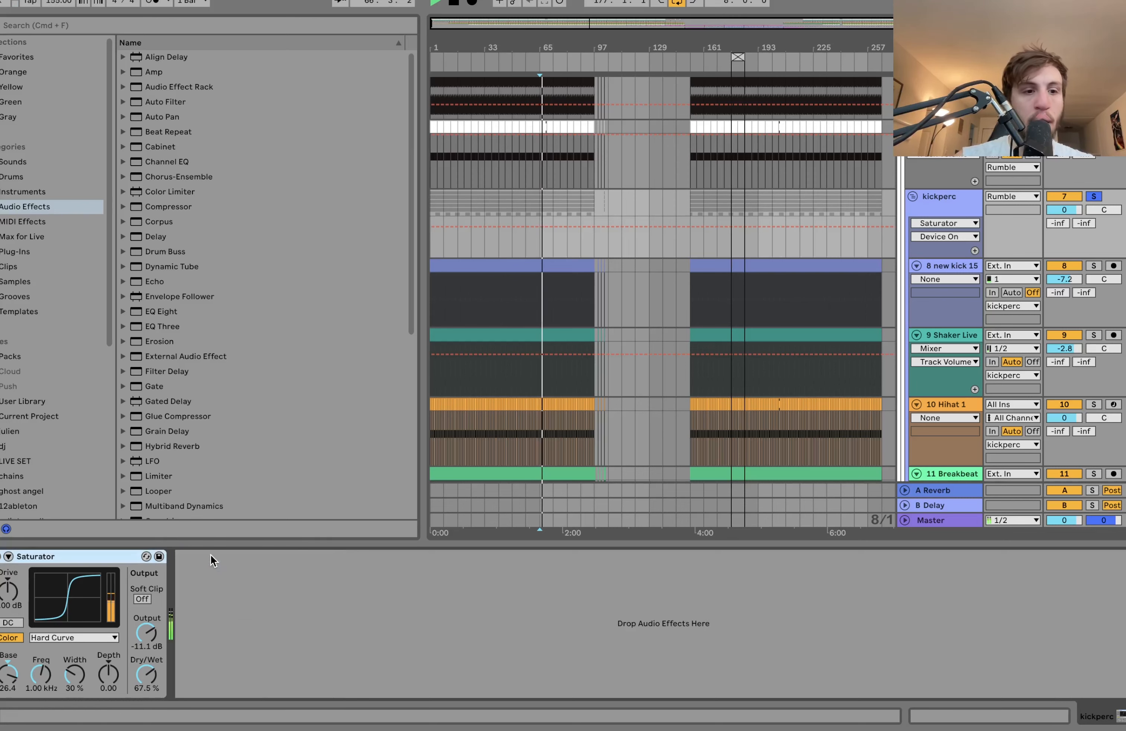
{"action": "key", "text": "space"}
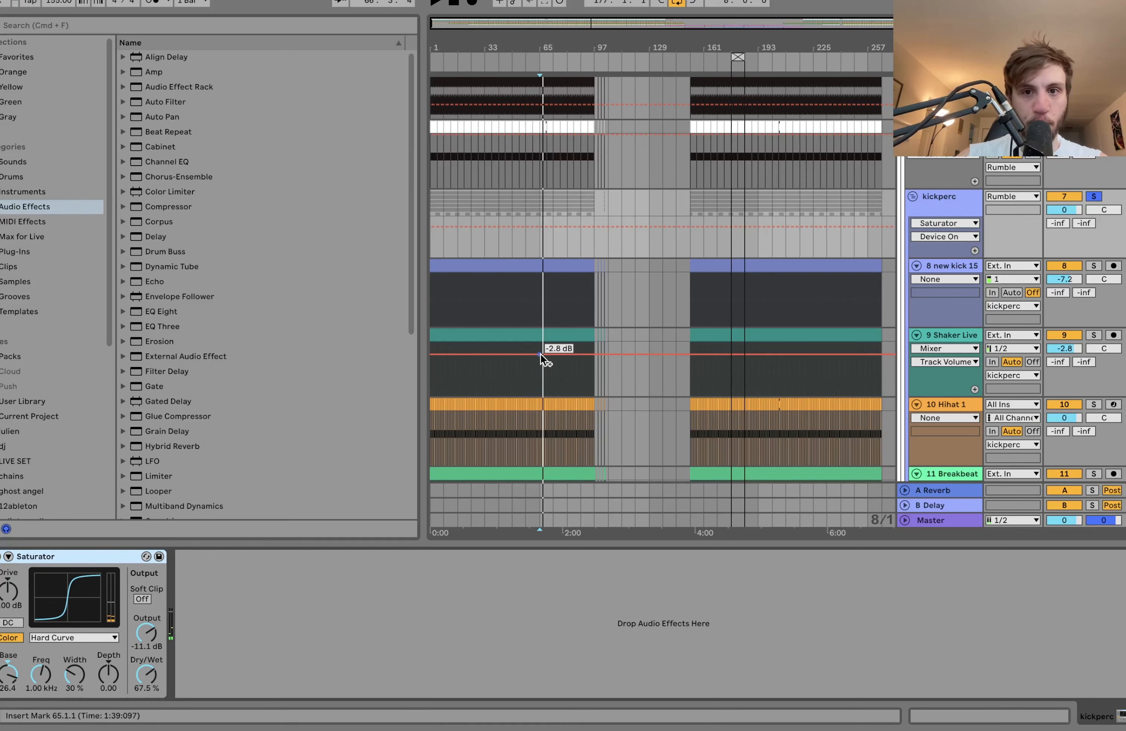
- Add the 6 hard techno track to the kickperc solo, show its devices and play both together
{"action": "scroll", "coordinate": [541, 356], "scroll_direction": "up", "scroll_amount": 4}
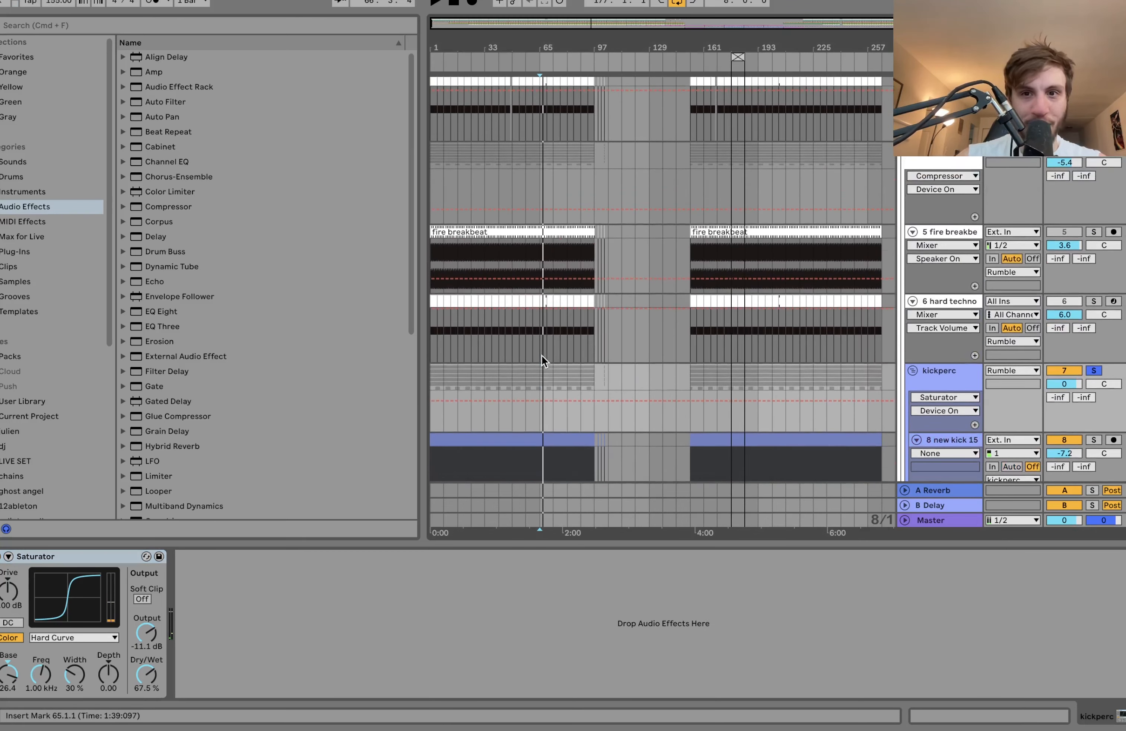
{"action": "left_click", "coordinate": [1093, 300]}
{"action": "left_click", "coordinate": [948, 298]}
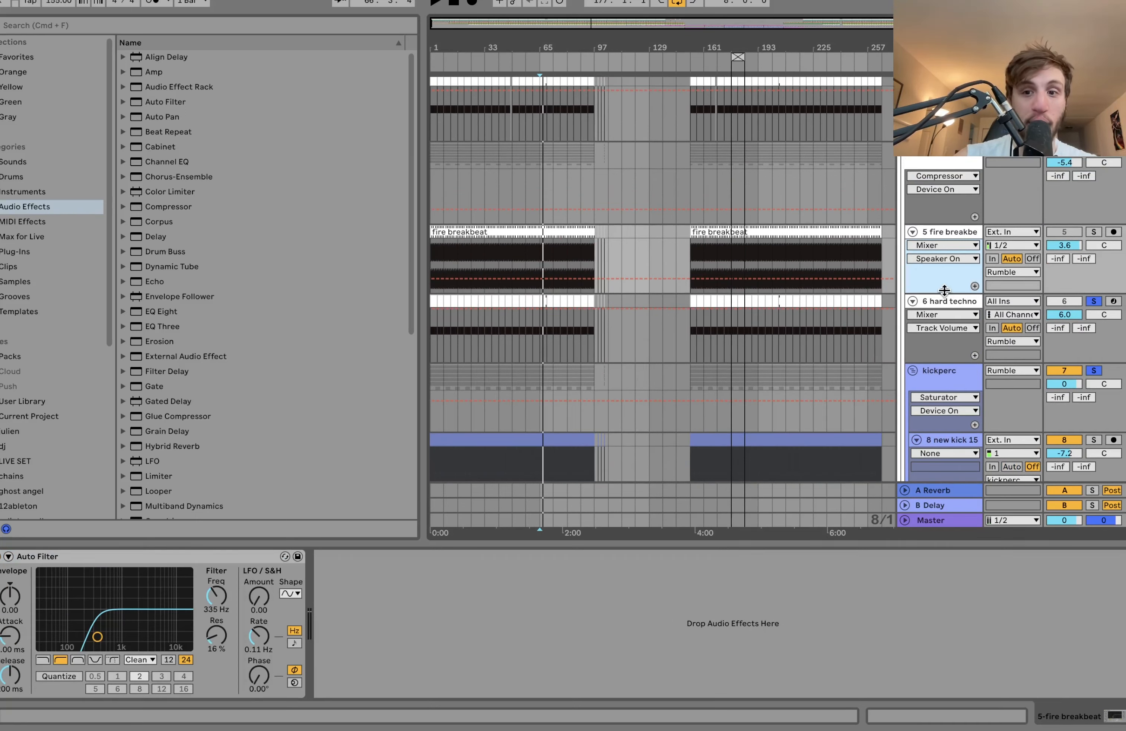
{"action": "key", "text": "space"}
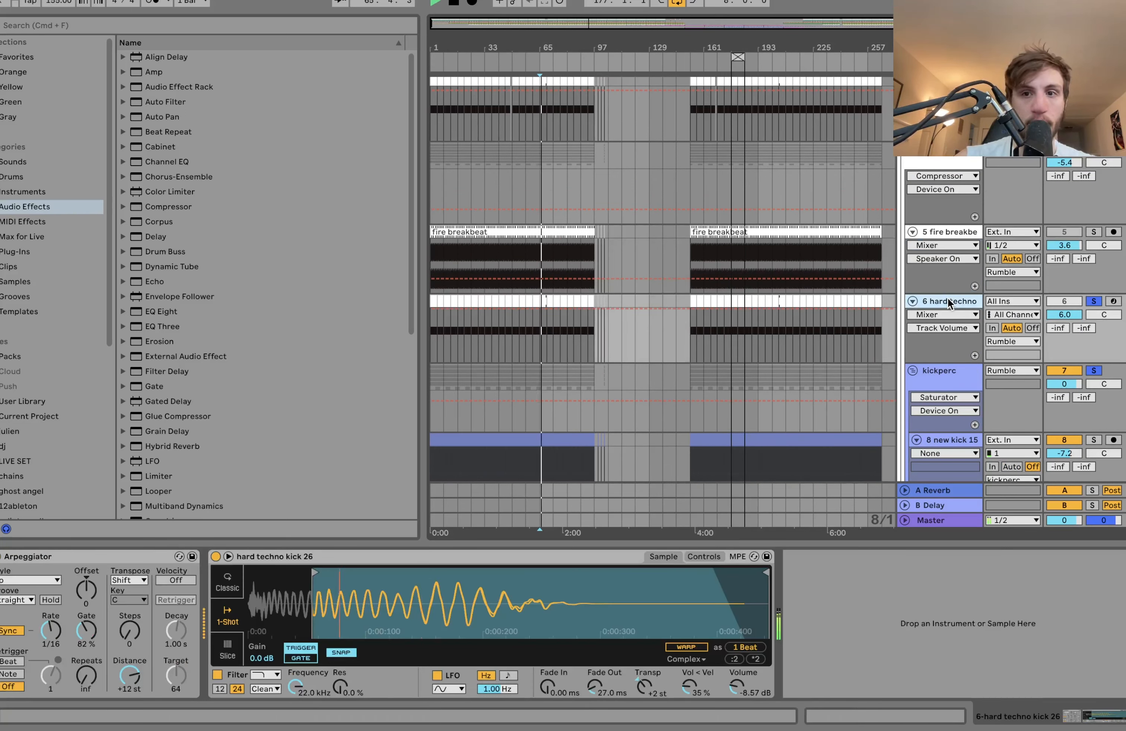
- Reactivate the 5 fire breakbeat track in the Rumble group and play it soloed from bar 65
{"action": "left_click", "coordinate": [851, 113]}
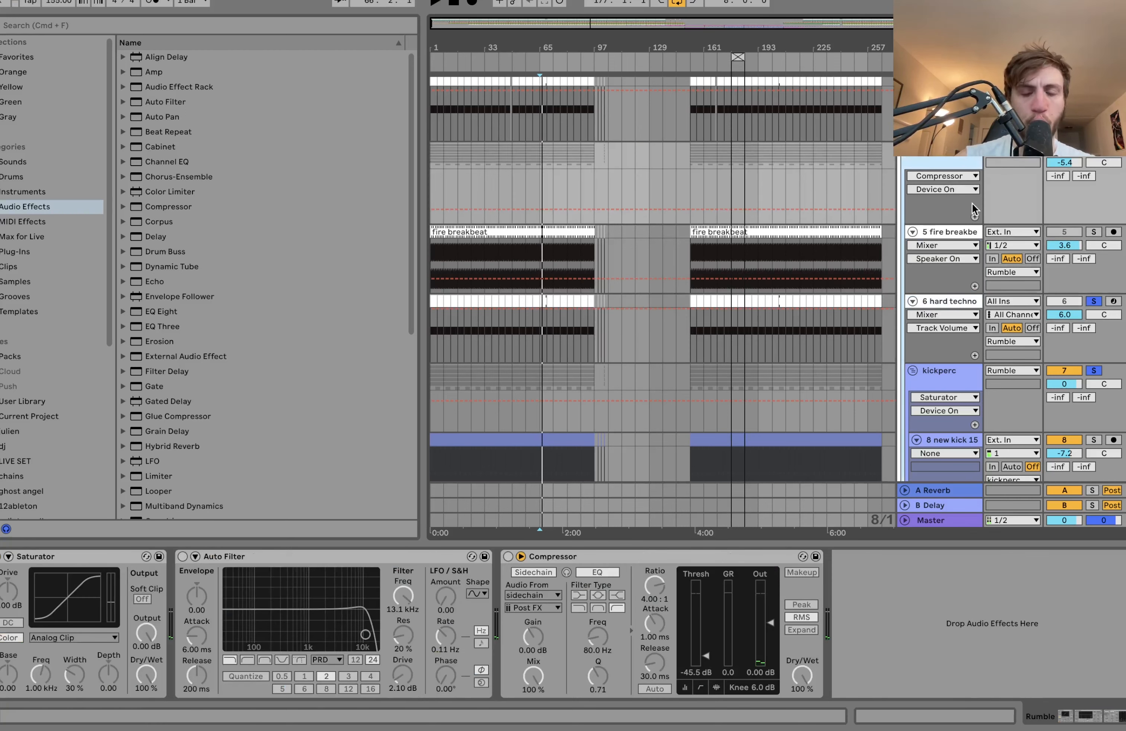
{"action": "left_click", "coordinate": [951, 230]}
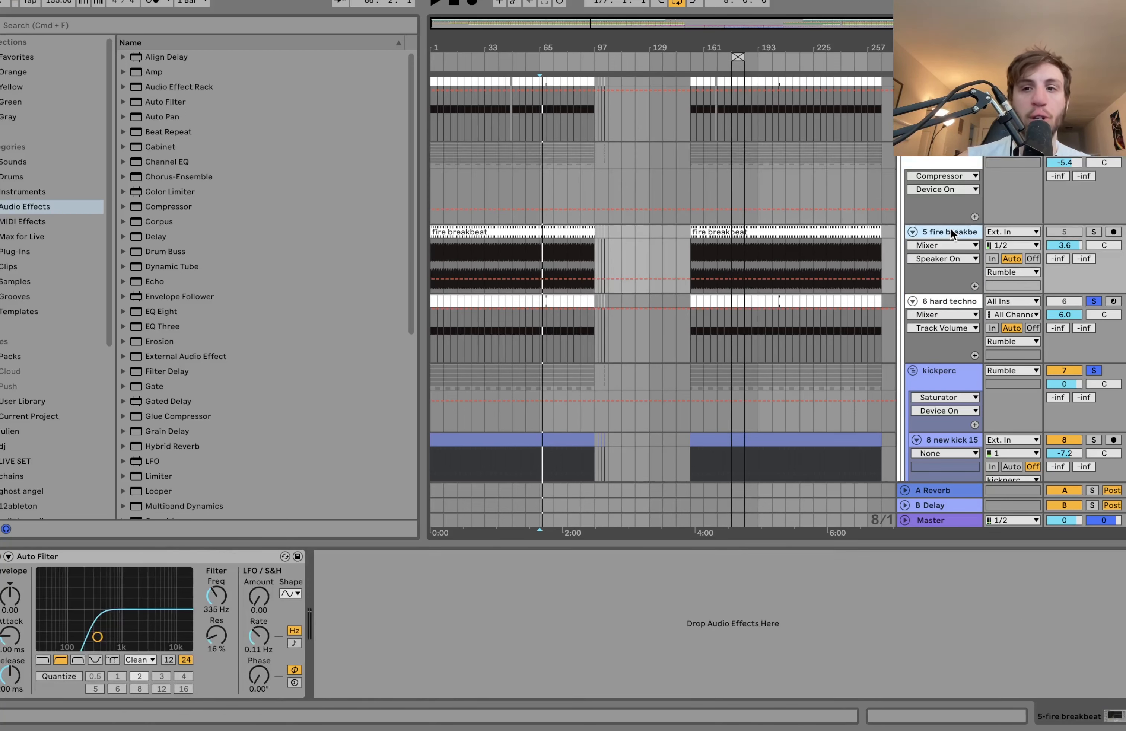
{"action": "left_click", "coordinate": [1093, 232]}
{"action": "key", "text": "space"}
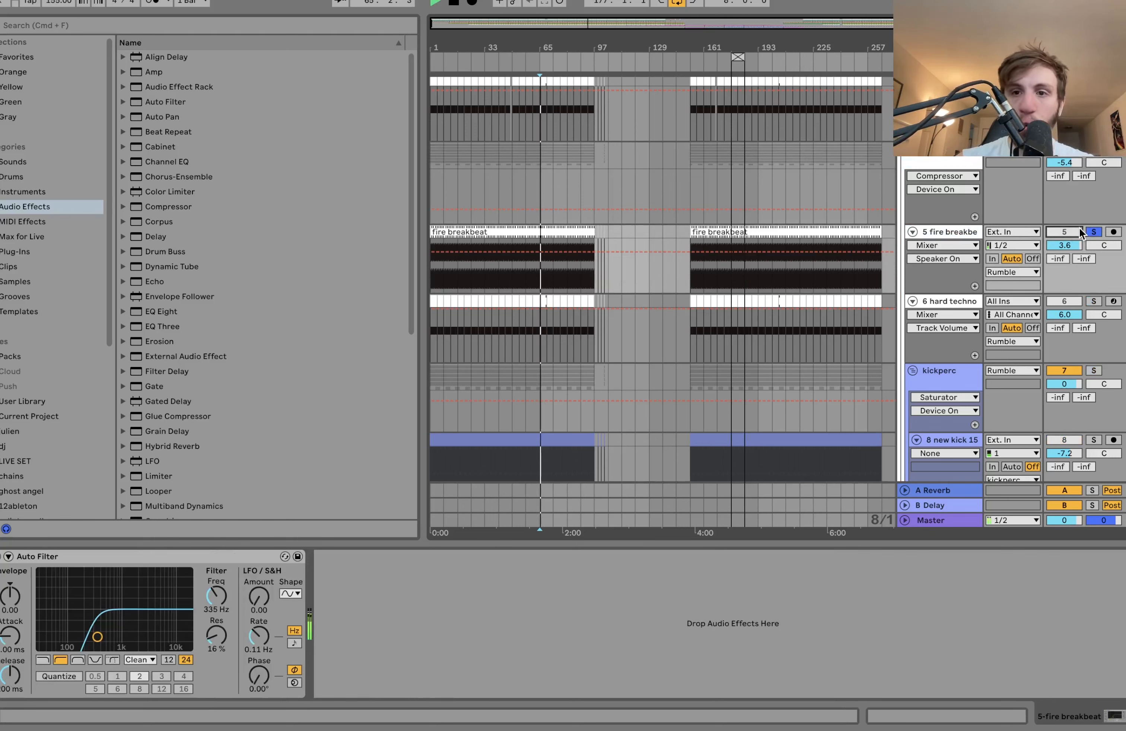
- Solo the Rumble group, switch its Saturator back on and audition the combined layers
{"action": "left_click", "coordinate": [1094, 153]}
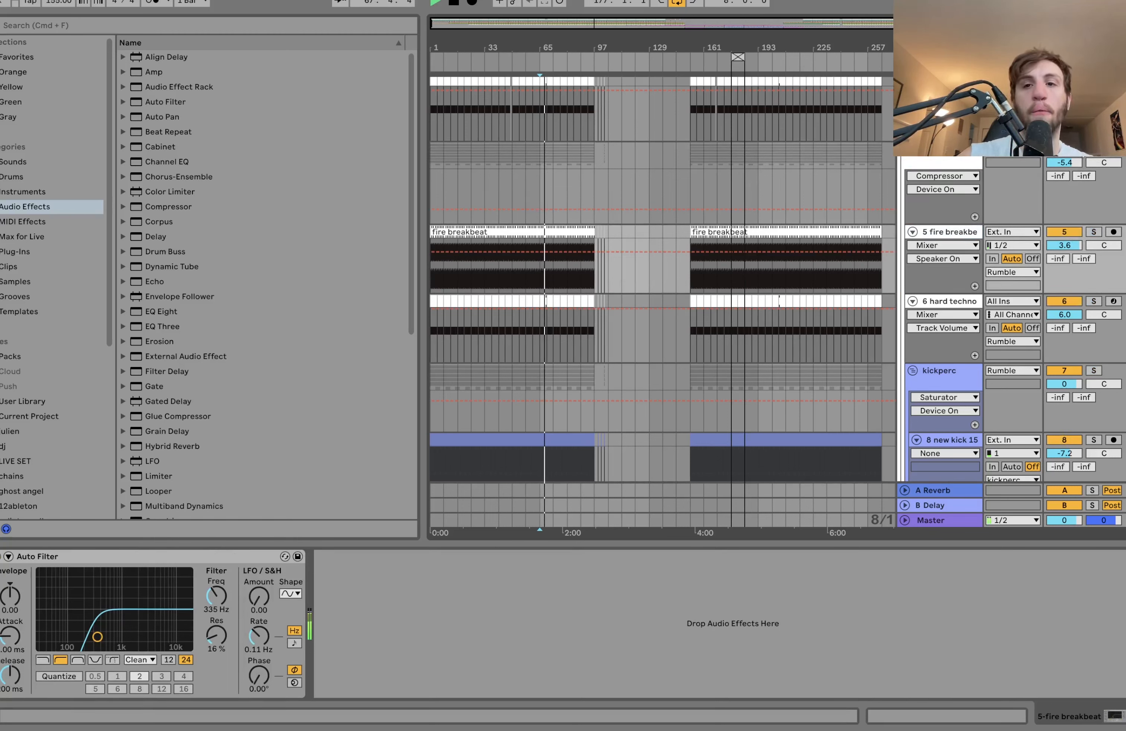
{"action": "left_click", "coordinate": [935, 161]}
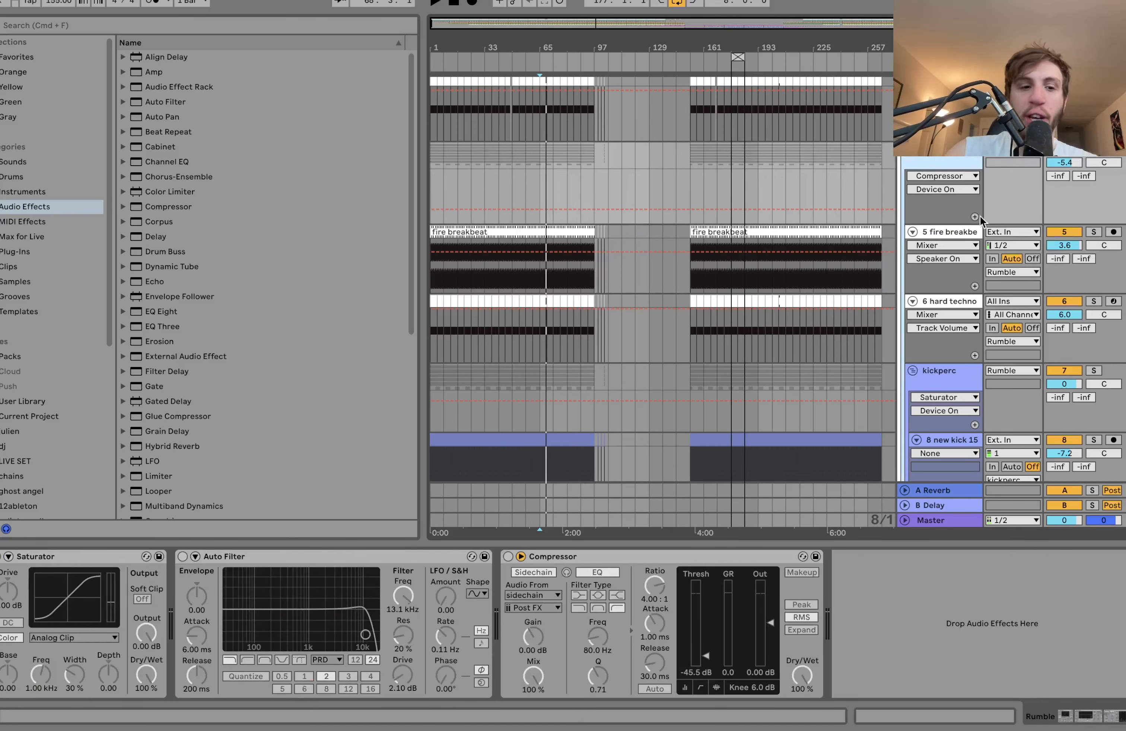
{"action": "left_click", "coordinate": [1, 563]}
{"action": "key", "text": "space"}
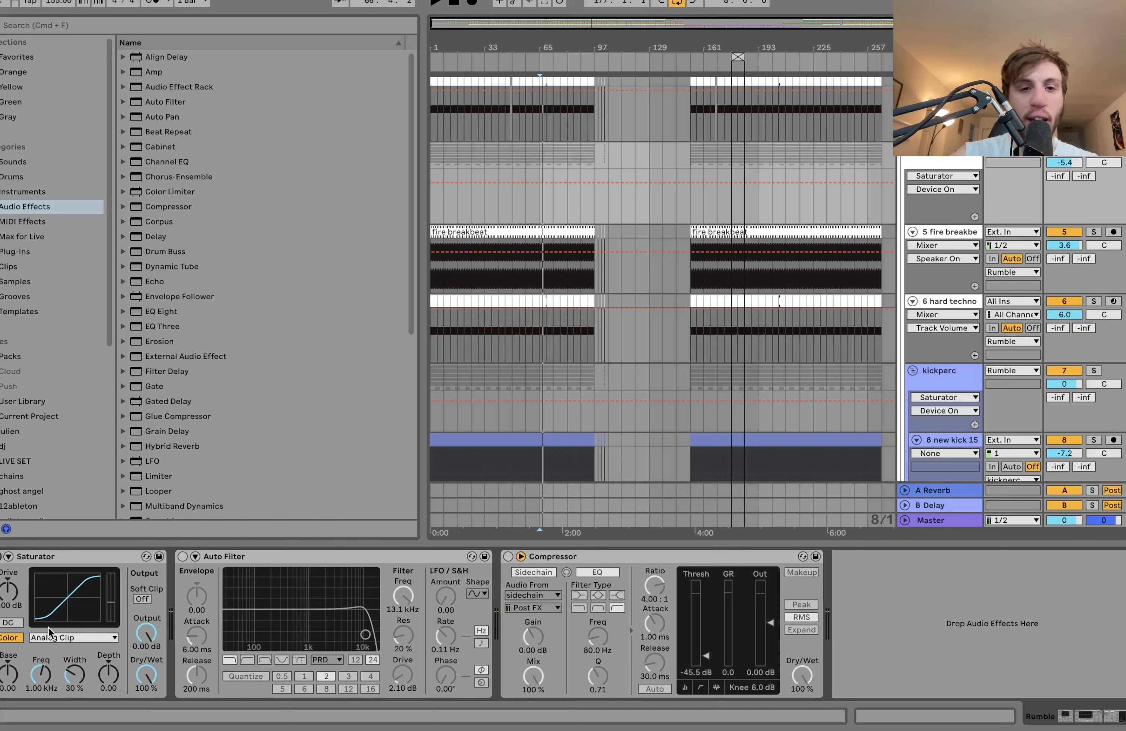
- Switch on the Rumble group's Auto Filter and sidechain Compressor around playback
{"action": "left_click", "coordinate": [182, 557]}
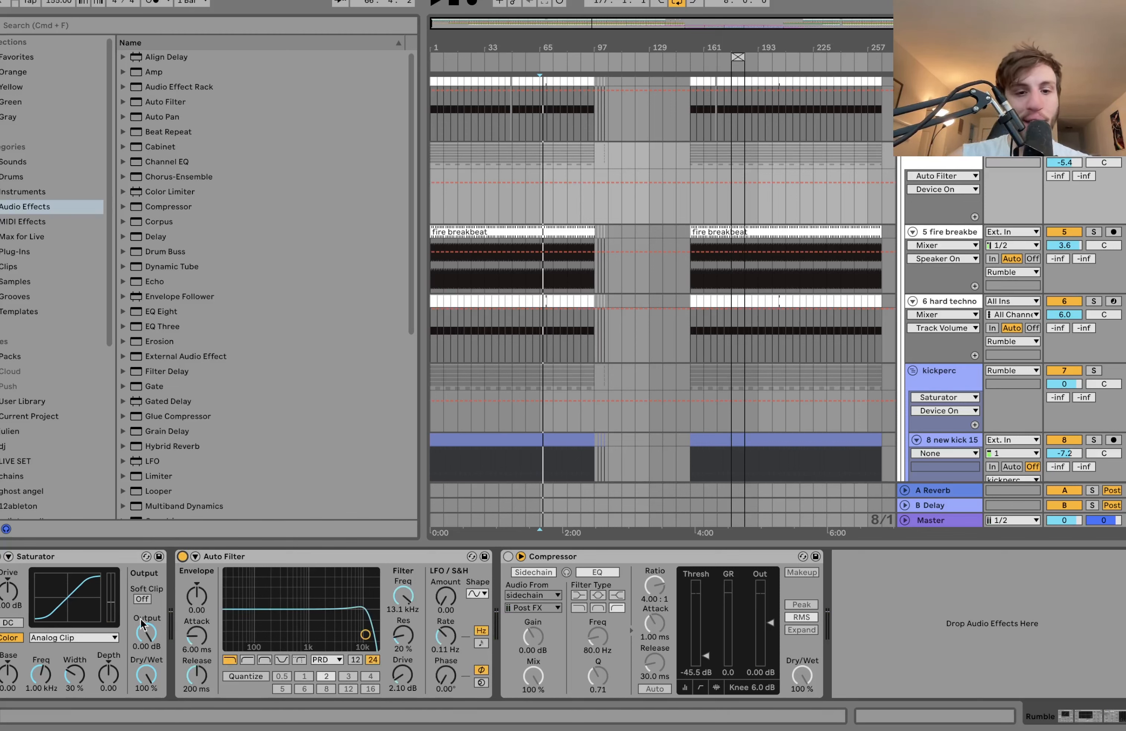
{"action": "key", "text": "space"}
{"action": "left_click", "coordinate": [508, 556]}
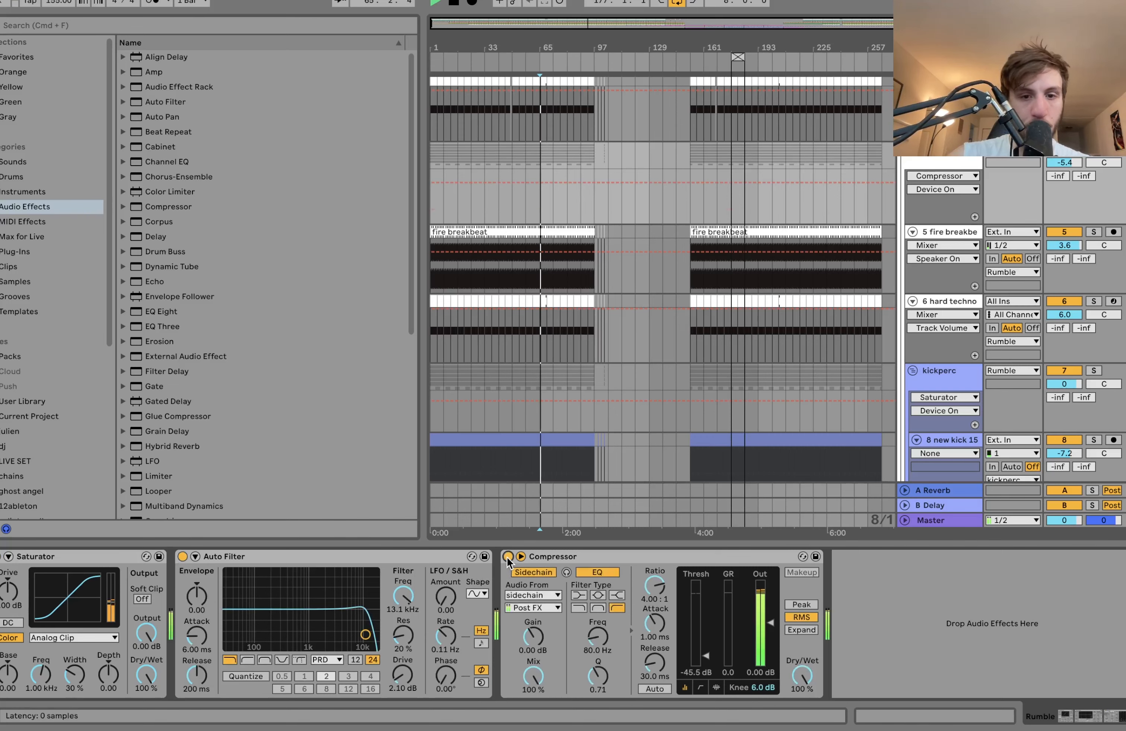
- Unsolo the Rumble group, play the combined kick and rumble, and show the Kickbass group's effect chain
{"action": "scroll", "coordinate": [788, 253], "scroll_direction": "up", "scroll_amount": 5}
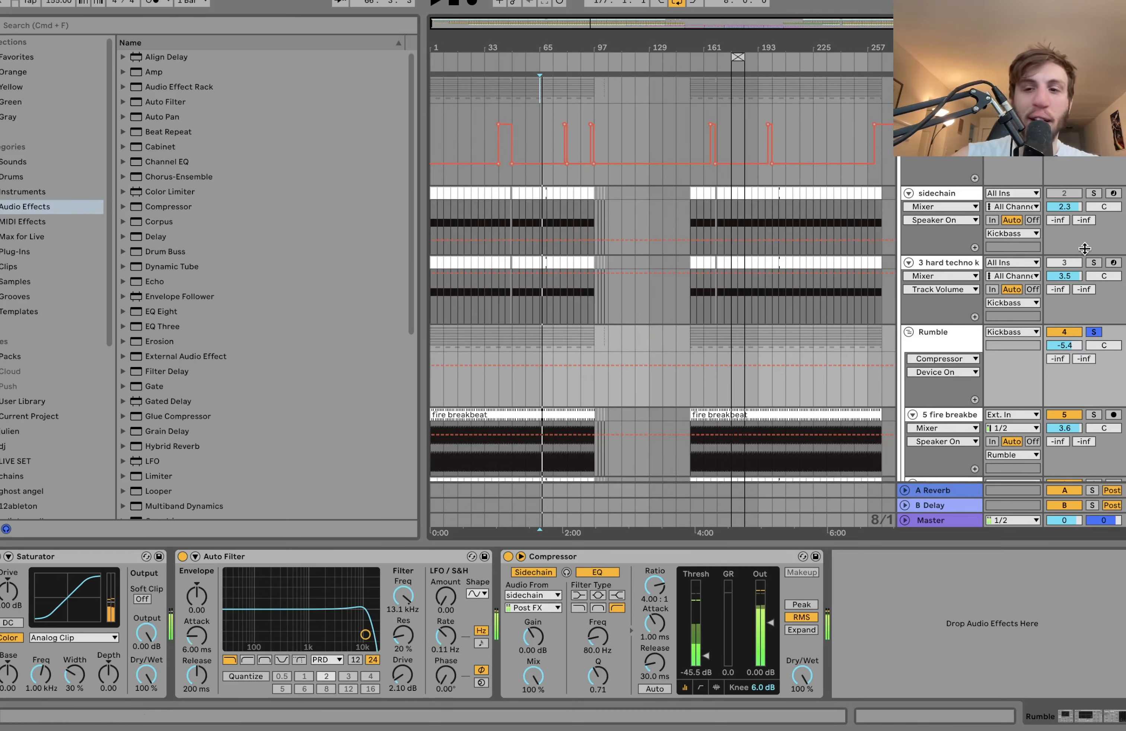
{"action": "left_click", "coordinate": [1093, 332]}
{"action": "key", "text": "space"}
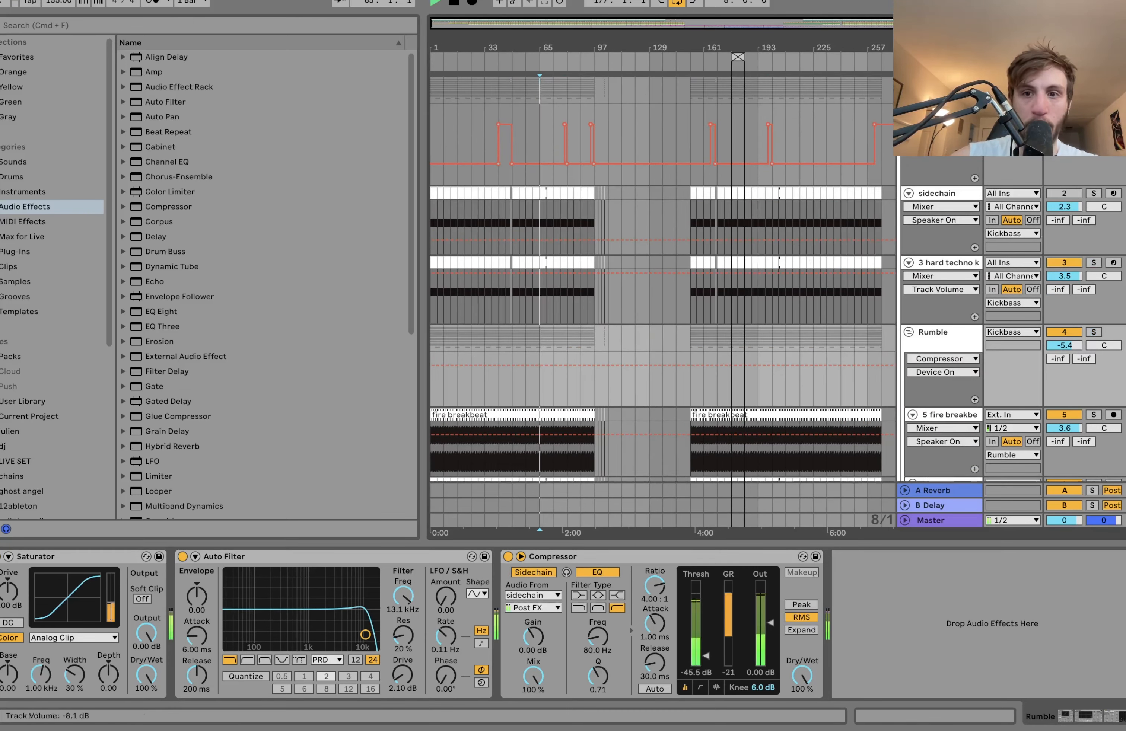
{"action": "left_click", "coordinate": [933, 83]}
{"action": "key", "text": "space"}
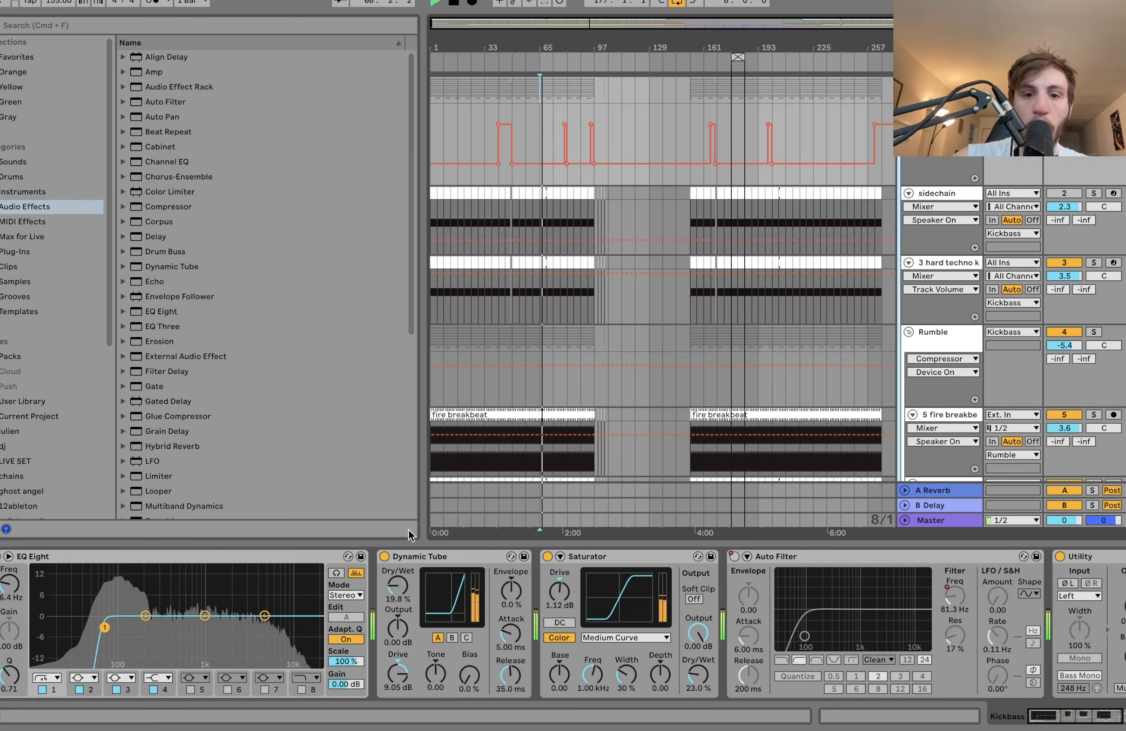
- Bypass the Dynamic Tube and Saturator on the Kickbass group and audition it with the EQ Eight still active
{"action": "left_click", "coordinate": [423, 560]}
{"action": "scroll", "coordinate": [423, 560], "scroll_direction": "right", "scroll_amount": 3}
{"action": "left_click", "coordinate": [531, 555], "text": "shift"}
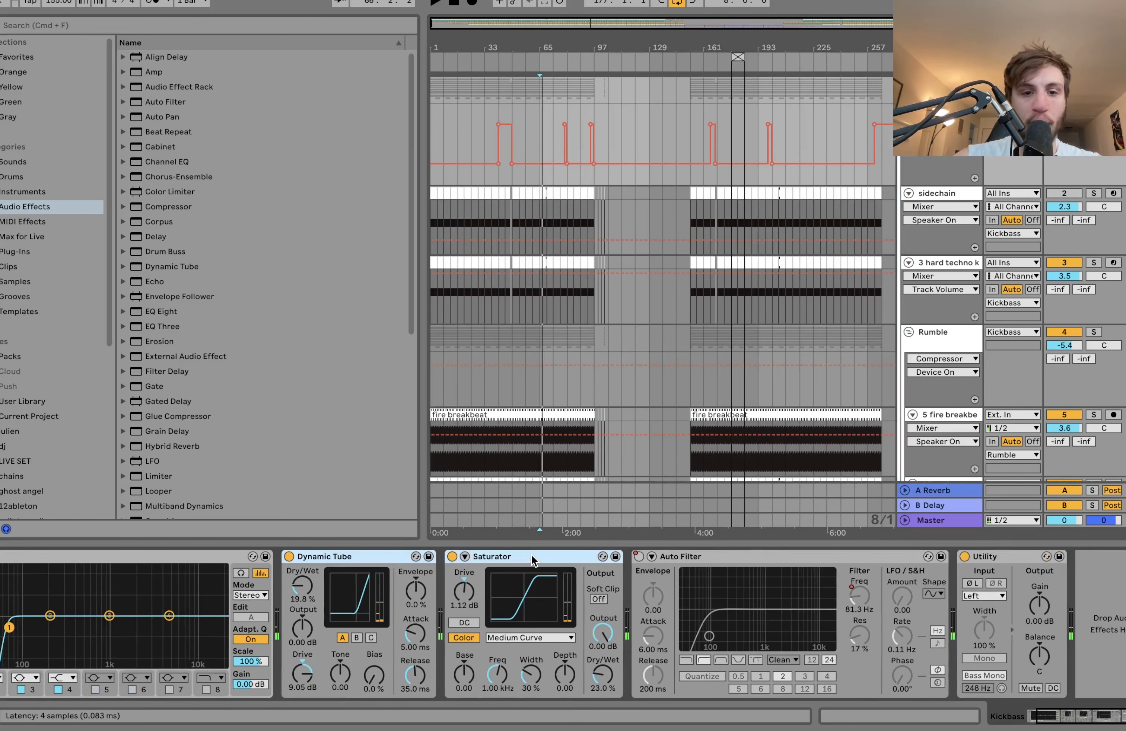
{"action": "left_click", "coordinate": [454, 557]}
{"action": "scroll", "coordinate": [454, 556], "scroll_direction": "left", "scroll_amount": 2}
{"action": "scroll", "coordinate": [454, 557], "scroll_direction": "left", "scroll_amount": 1}
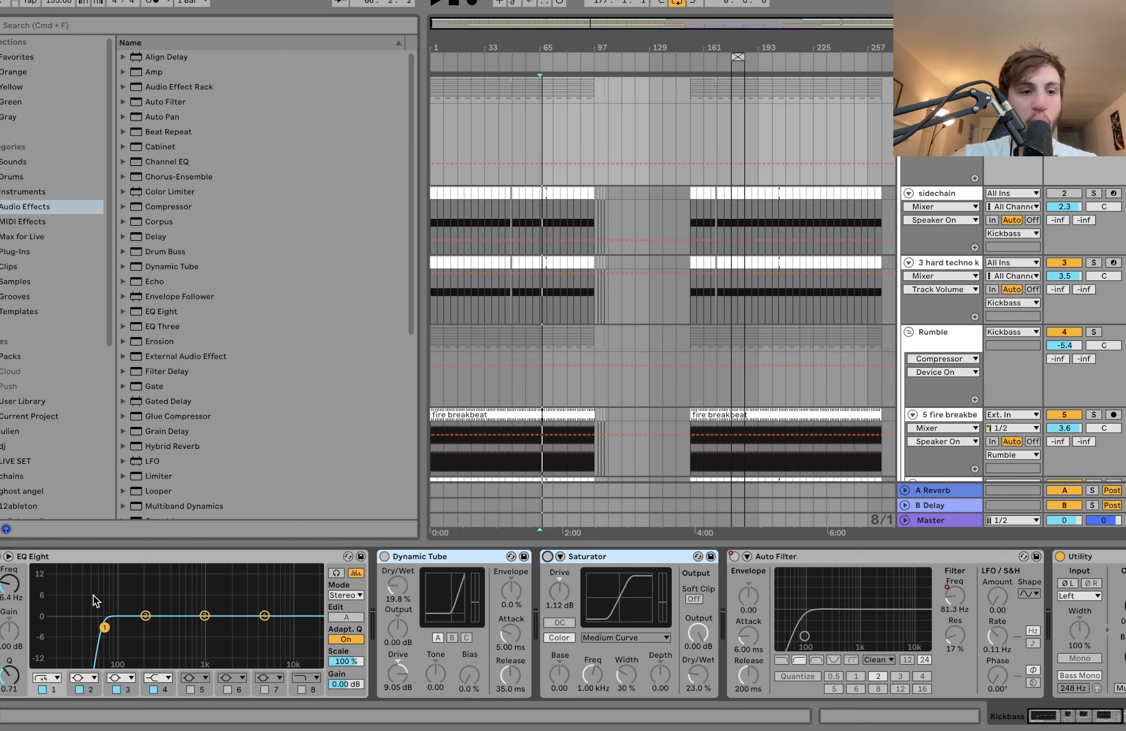
{"action": "key", "text": "space"}
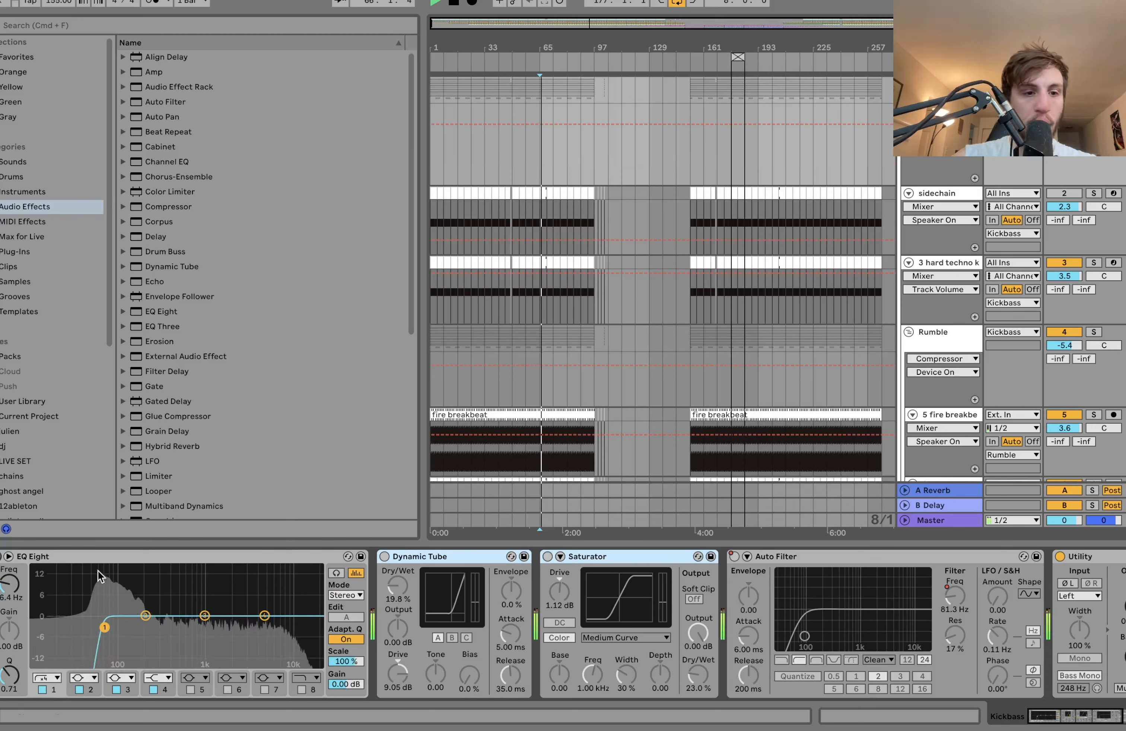
{"action": "key", "text": "space"}
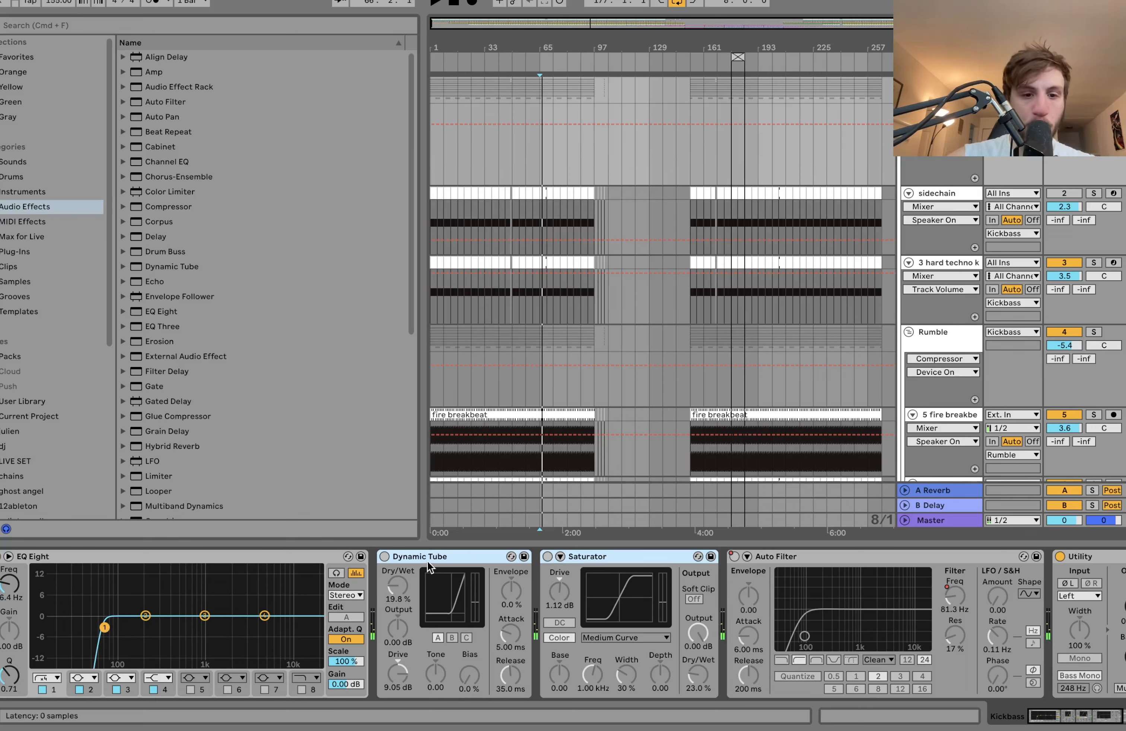
- Switch the Kickbass group's Dynamic Tube and Saturator back on one after the other while playing
{"action": "left_click", "coordinate": [384, 557]}
{"action": "key", "text": "space"}
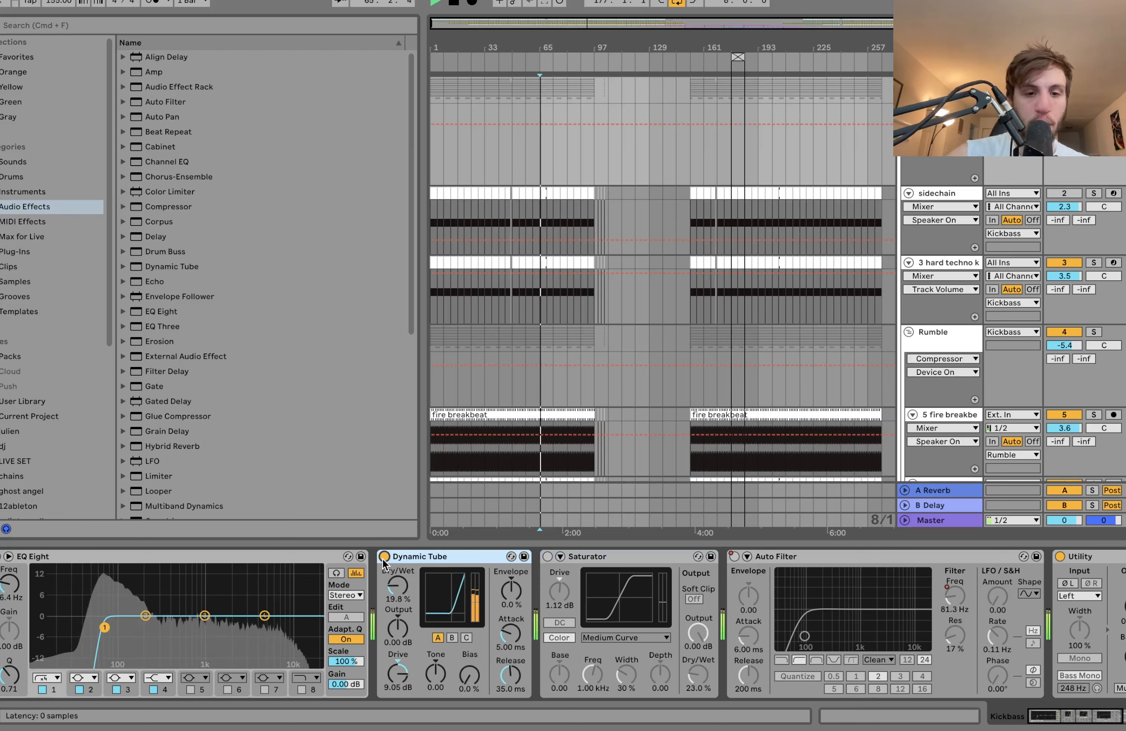
{"action": "left_click", "coordinate": [547, 557]}
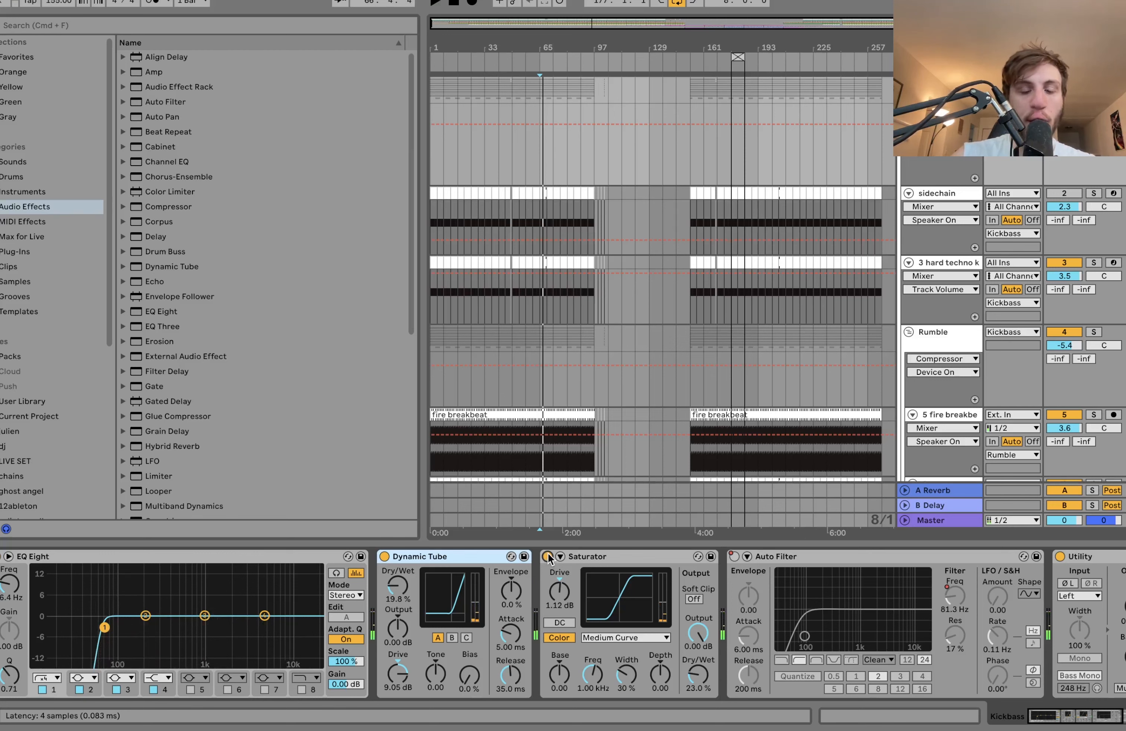
- Show the on/off automation of the Kickbass group's Auto Filter and play from bar 41
{"action": "scroll", "coordinate": [547, 558], "scroll_direction": "right", "scroll_amount": 3}
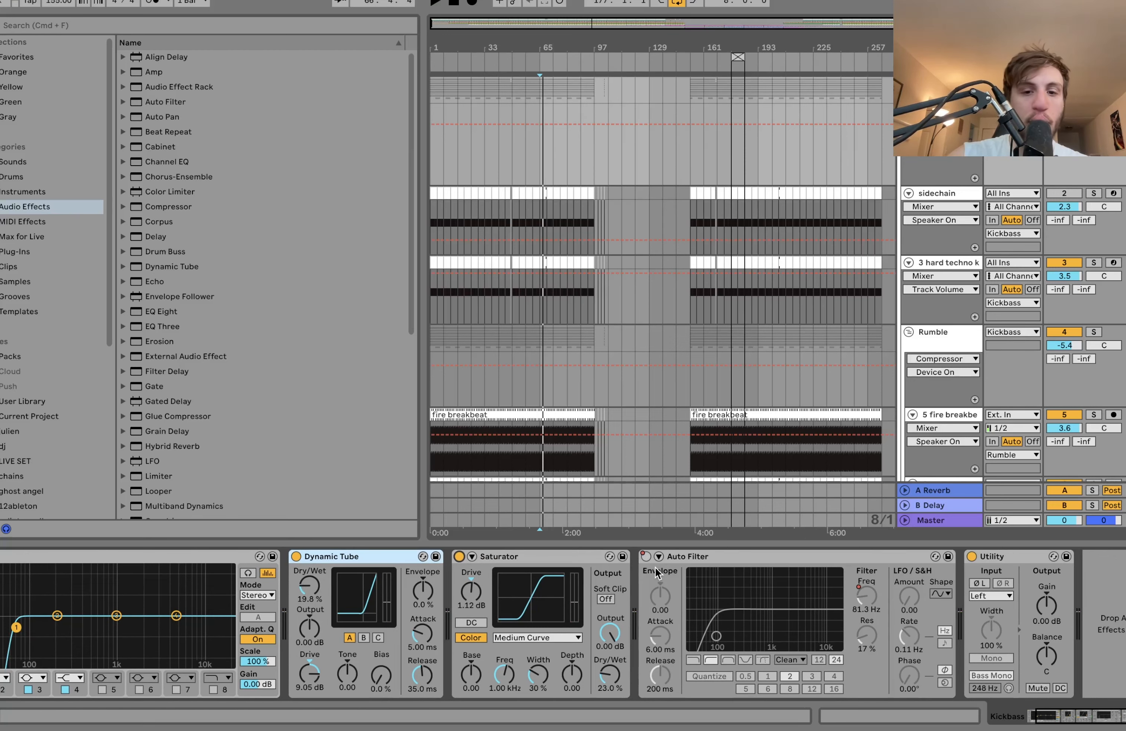
{"action": "right_click", "coordinate": [645, 557]}
{"action": "left_click", "coordinate": [667, 566]}
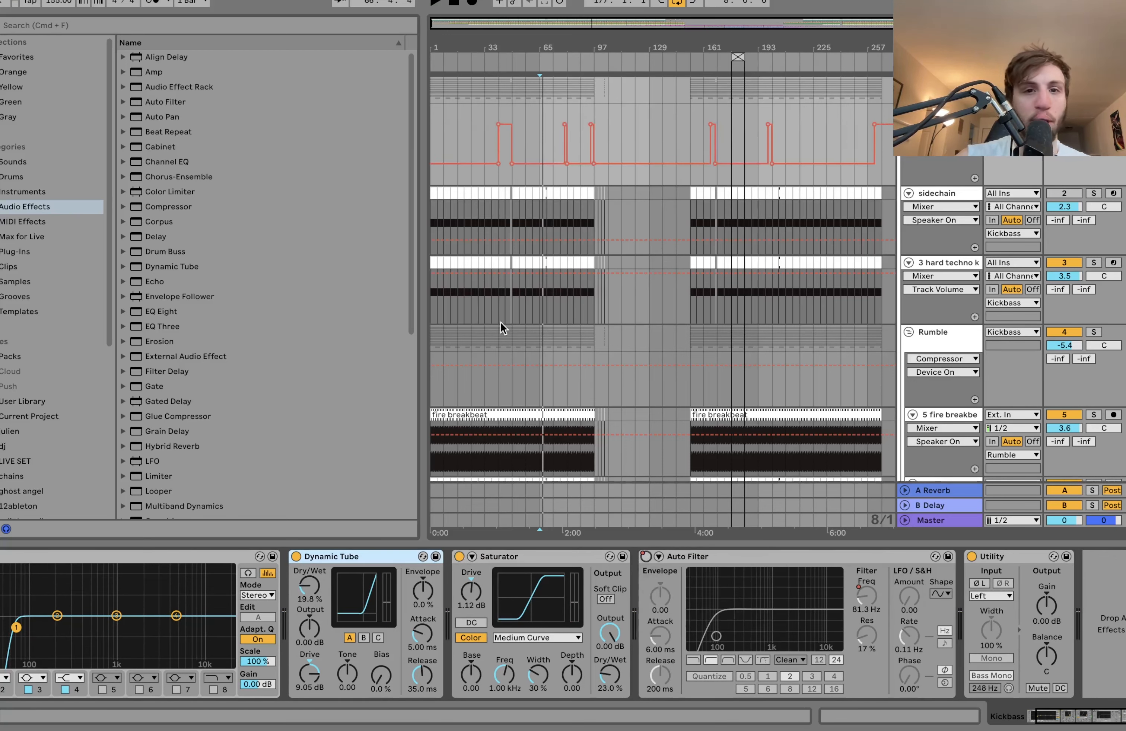
{"action": "left_click", "coordinate": [501, 124]}
{"action": "key", "text": "space"}
- Play the filtered kick passage from bar 47 to hear the Auto Filter sweep near its end
{"action": "scroll", "coordinate": [500, 107], "scroll_direction": "up", "scroll_amount": 5}
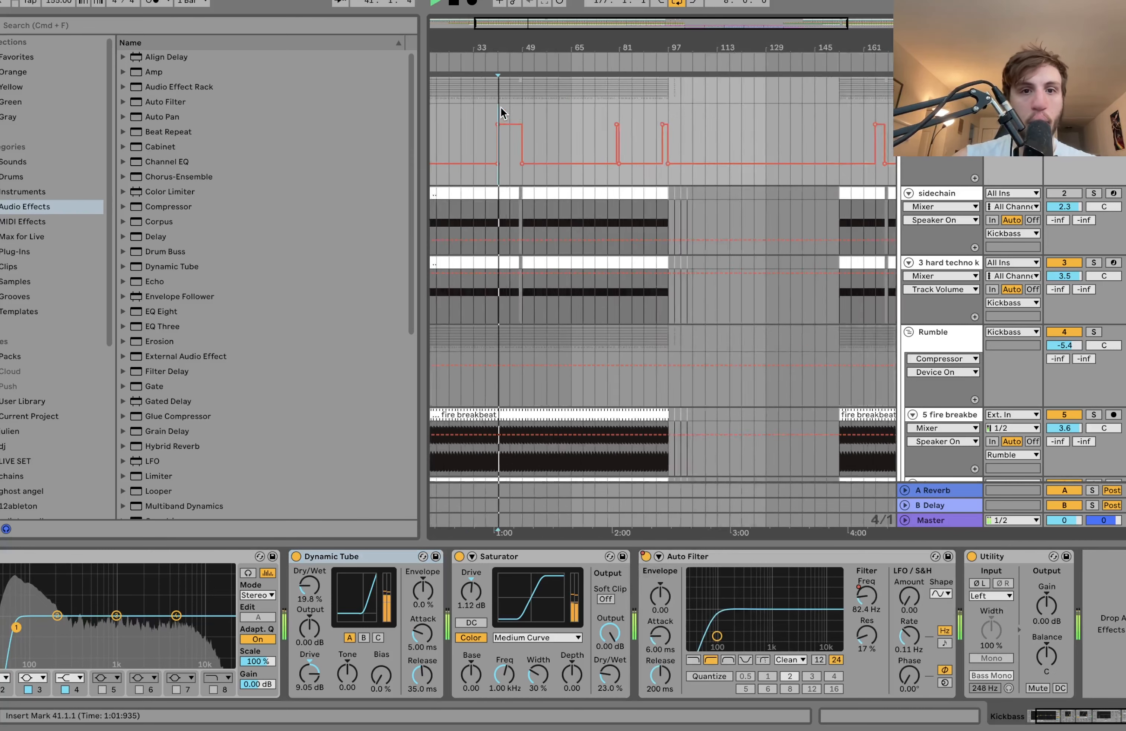
{"action": "left_click", "coordinate": [547, 105]}
{"action": "key", "text": "space"}
{"action": "key", "text": "space"}
{"action": "scroll", "coordinate": [547, 105], "scroll_direction": "down", "scroll_amount": 3}
{"action": "scroll", "coordinate": [547, 105], "scroll_direction": "down", "scroll_amount": 1}
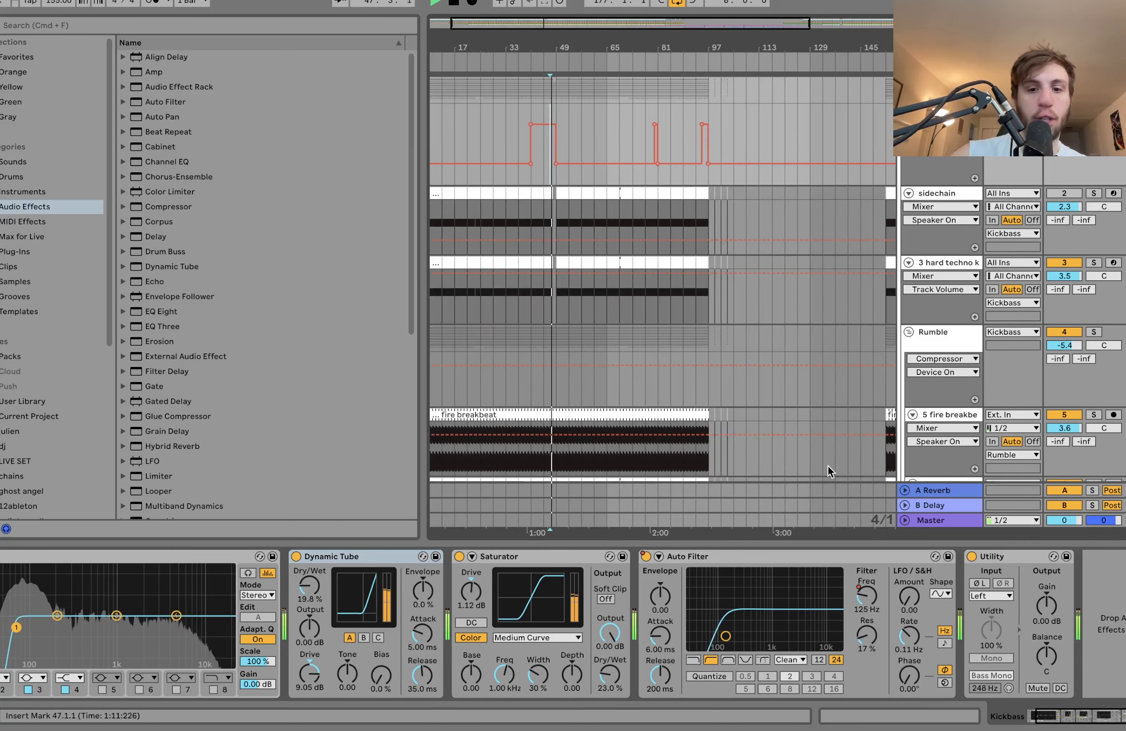
- Show the Auto Filter's frequency automation, select the Kickbass Utility and bring the 14 Group tracks into view
{"action": "key", "text": "space"}
{"action": "left_click", "coordinate": [866, 596]}
{"action": "left_click", "coordinate": [1024, 558]}
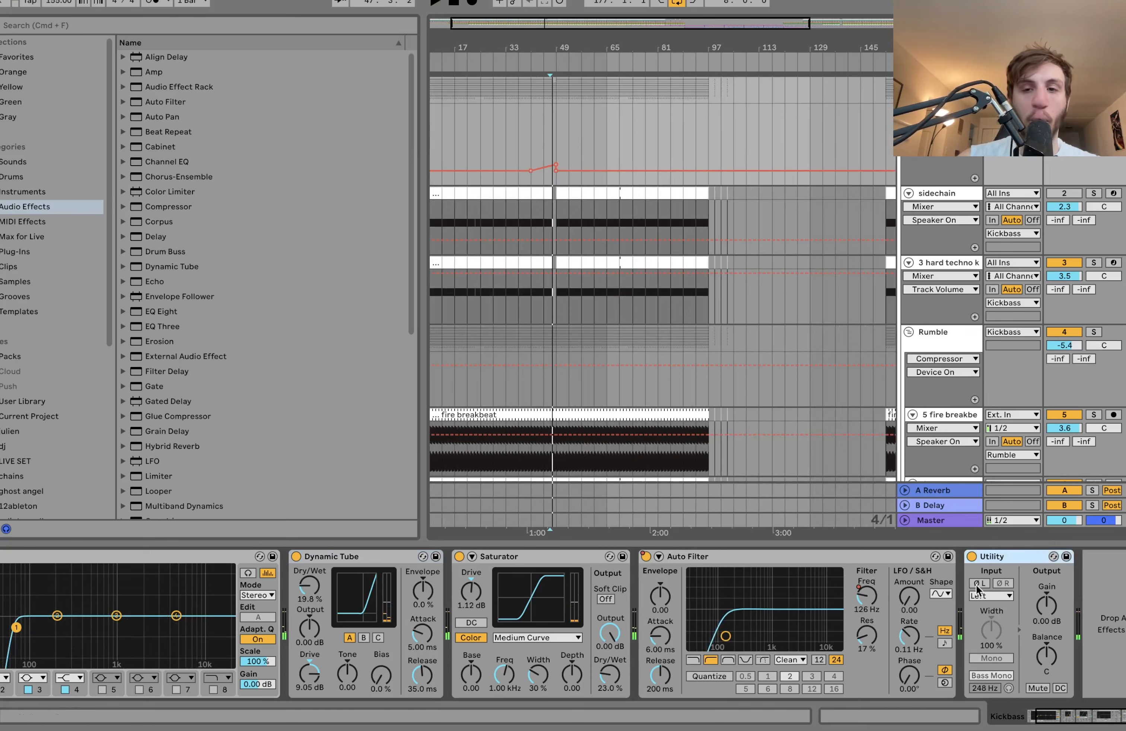
{"action": "scroll", "coordinate": [660, 285], "scroll_direction": "down", "scroll_amount": 10}
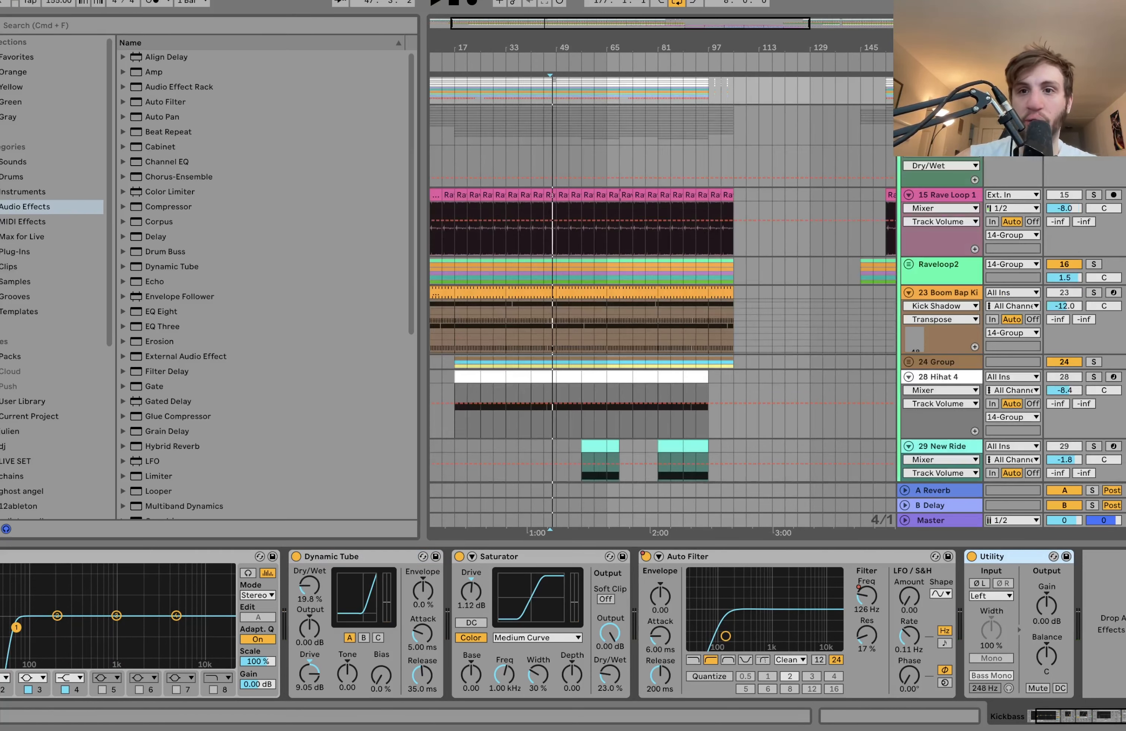
- Solo the 14 Group, play it from bar 47 and bring its lower tracks into view
{"action": "left_click", "coordinate": [942, 110]}
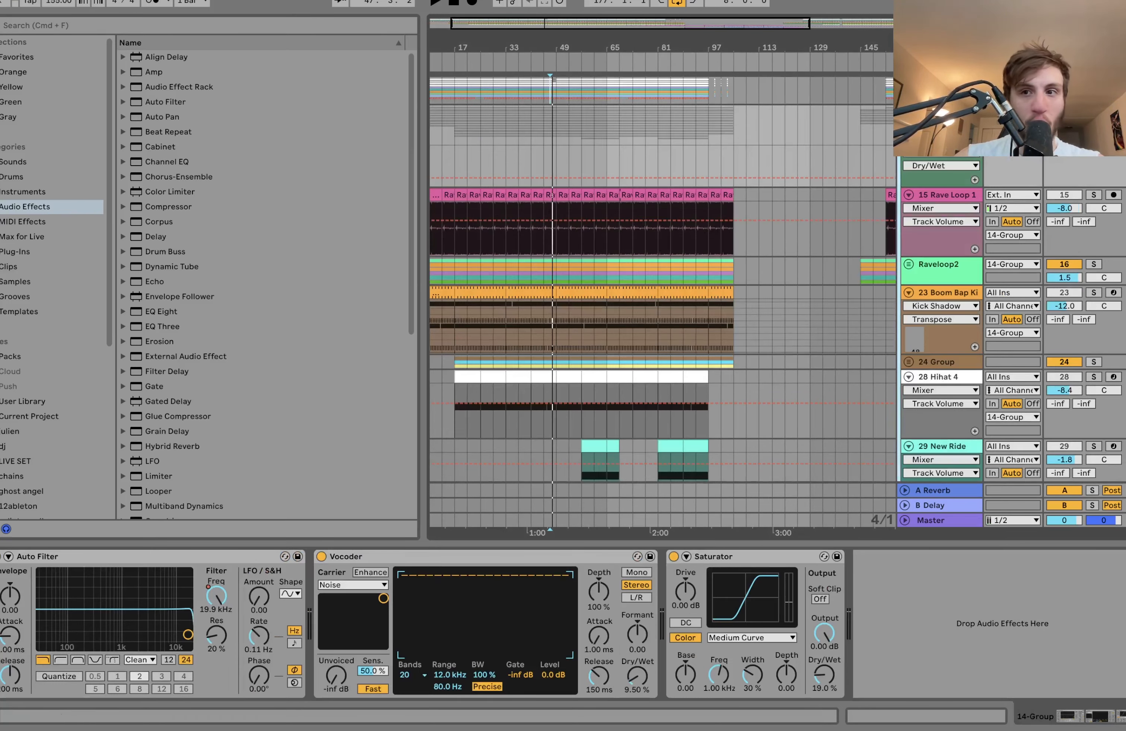
{"action": "key", "text": "s"}
{"action": "key", "text": "space"}
{"action": "scroll", "coordinate": [743, 245], "scroll_direction": "down", "scroll_amount": 5}
{"action": "scroll", "coordinate": [743, 245], "scroll_direction": "down", "scroll_amount": 1}
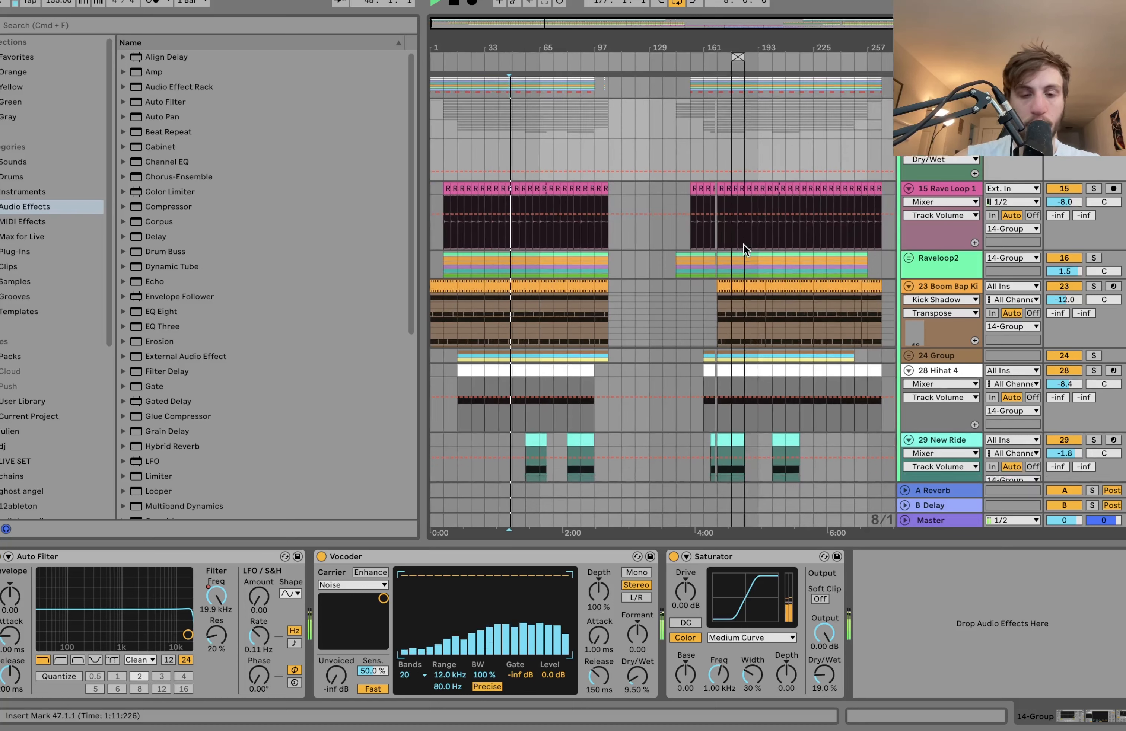
{"action": "scroll", "coordinate": [743, 244], "scroll_direction": "down", "scroll_amount": 3}
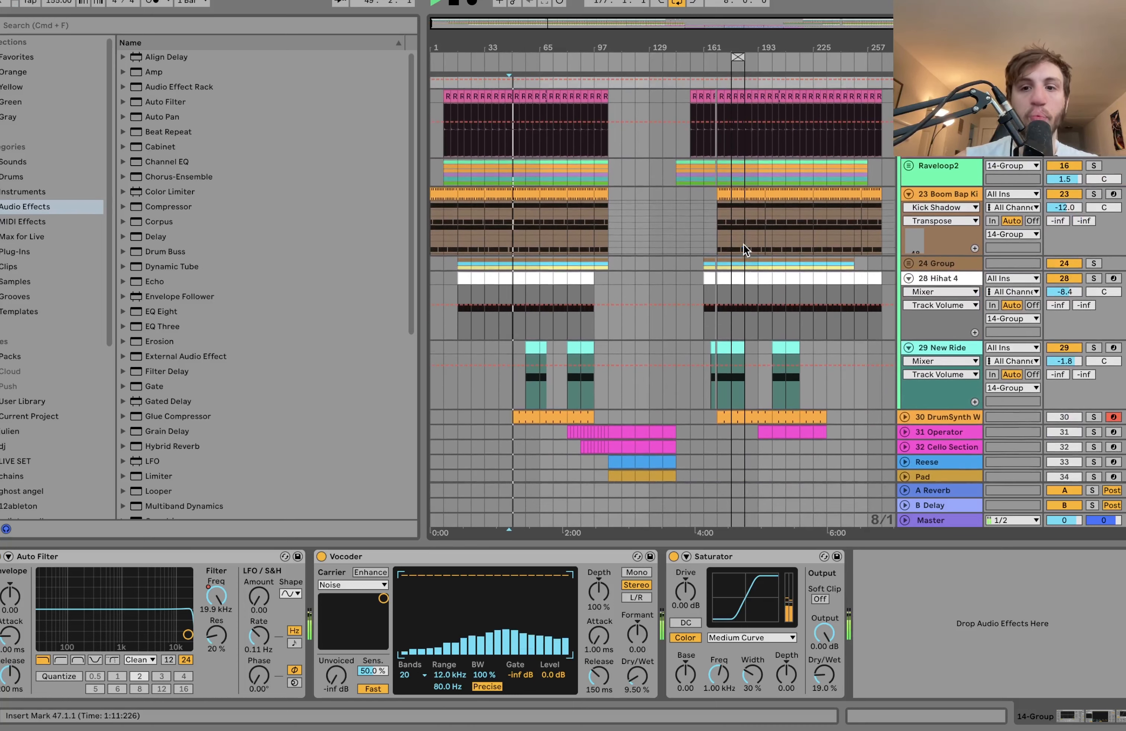
- Audition the 28 Hihat 4 track in solo, select 15 Rave Loop 1 and take the hi-hat's solo off
{"action": "left_click", "coordinate": [964, 280]}
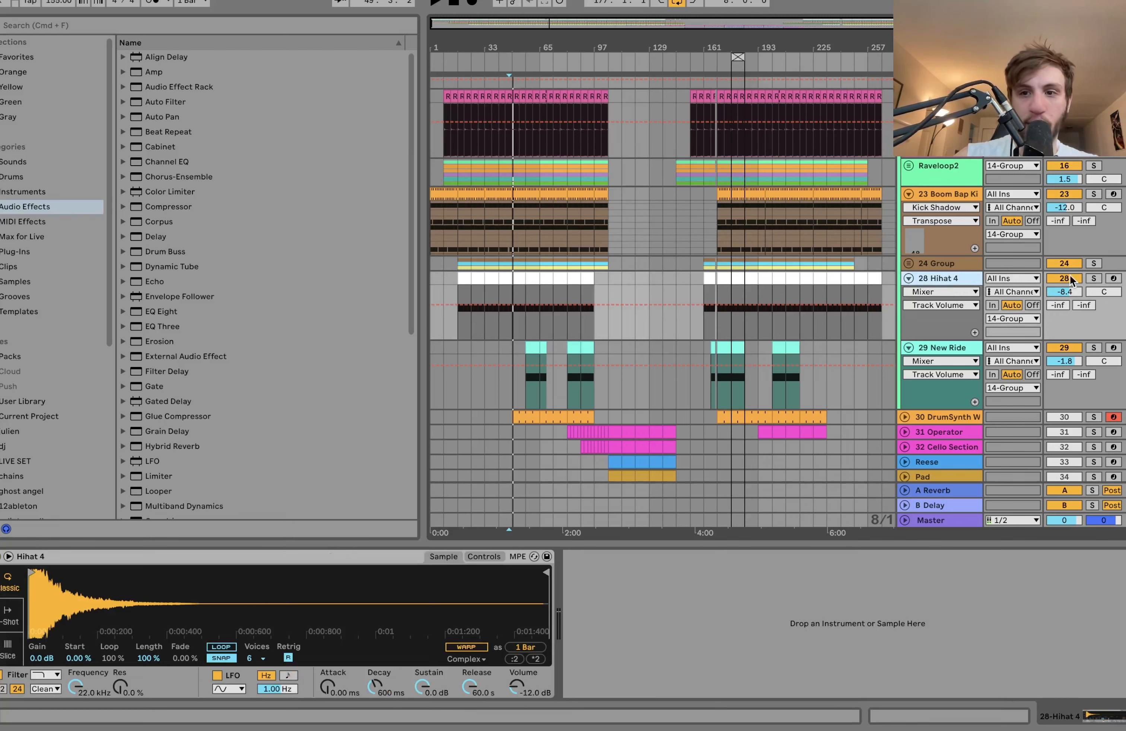
{"action": "left_click", "coordinate": [1093, 278]}
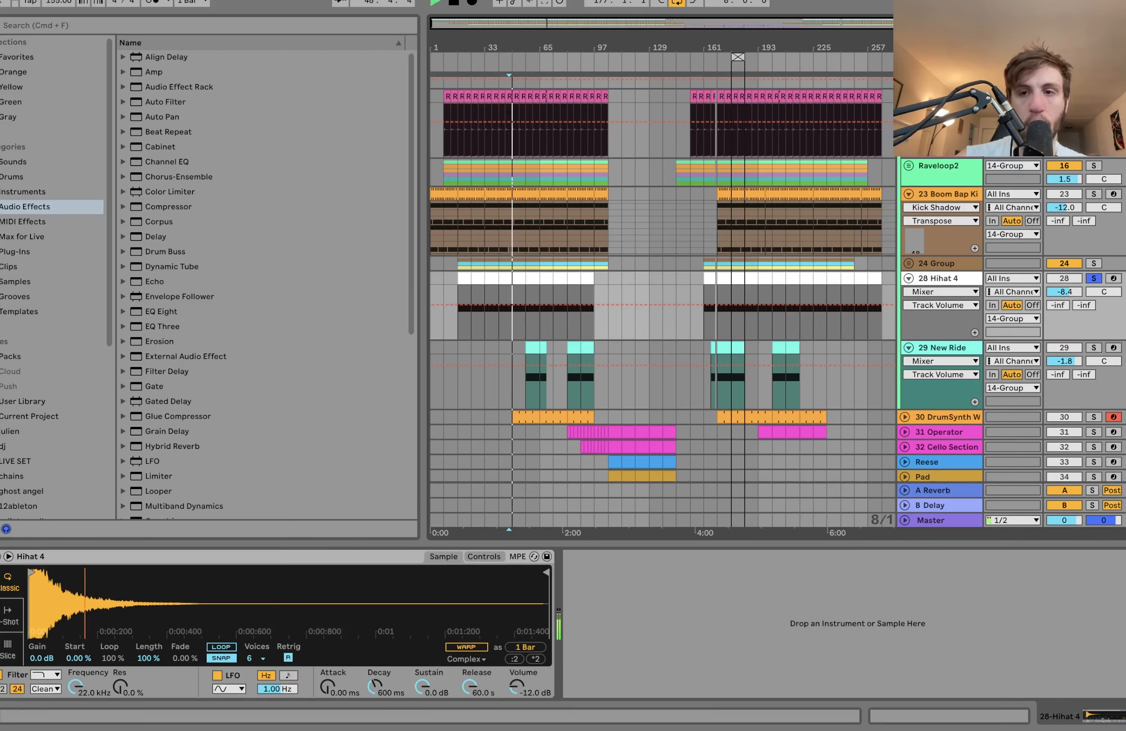
{"action": "left_click", "coordinate": [959, 97]}
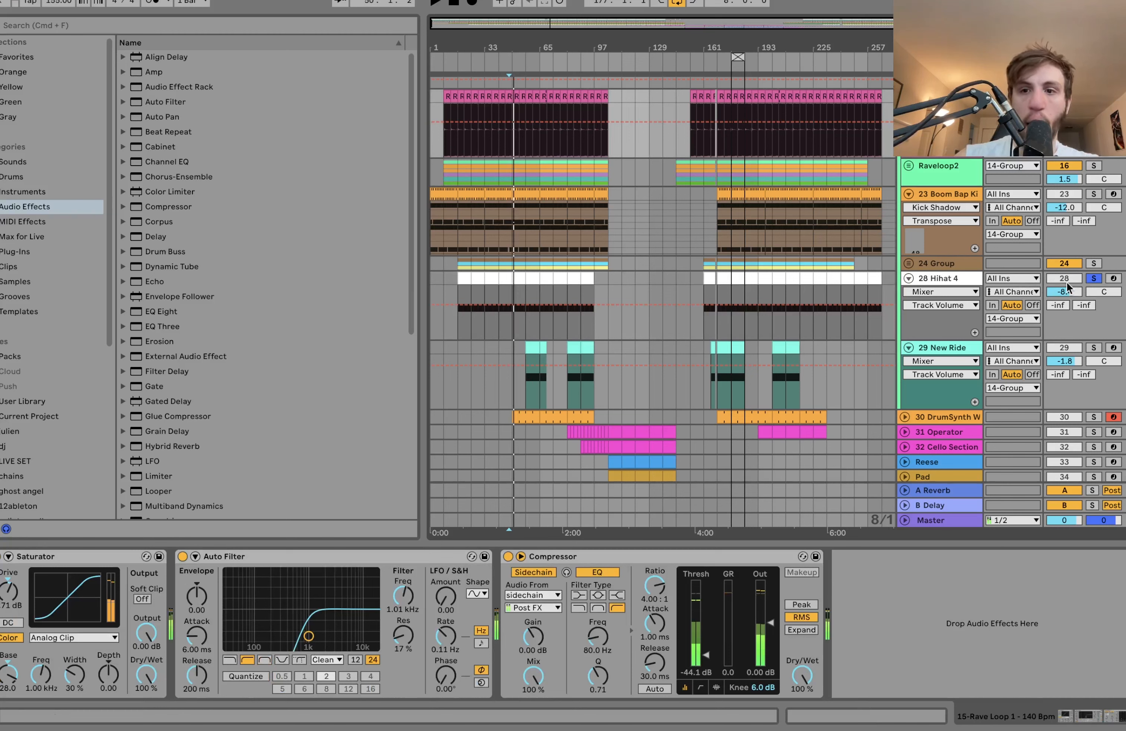
{"action": "left_click", "coordinate": [1093, 279]}
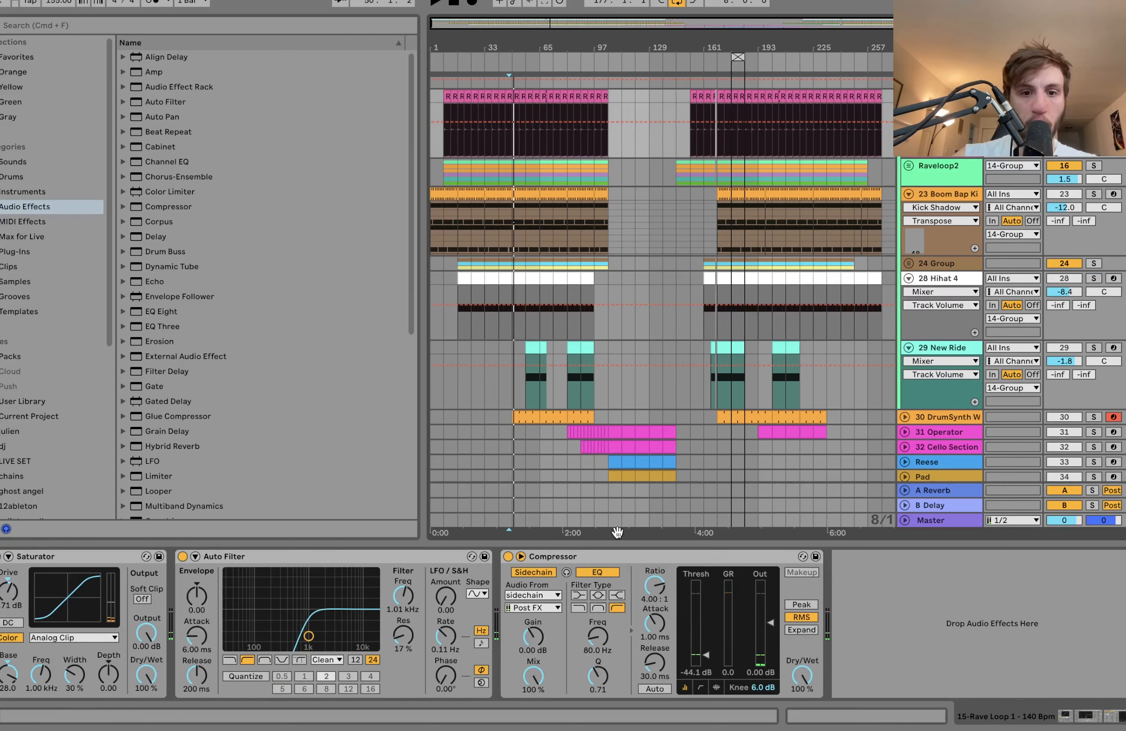
- Switch off all effects on the 15 Rave Loop 1 track and play the raw loop
{"action": "left_click", "coordinate": [558, 557]}
{"action": "key", "text": "super+a"}
{"action": "left_click", "coordinate": [507, 556]}
{"action": "key", "text": "space"}
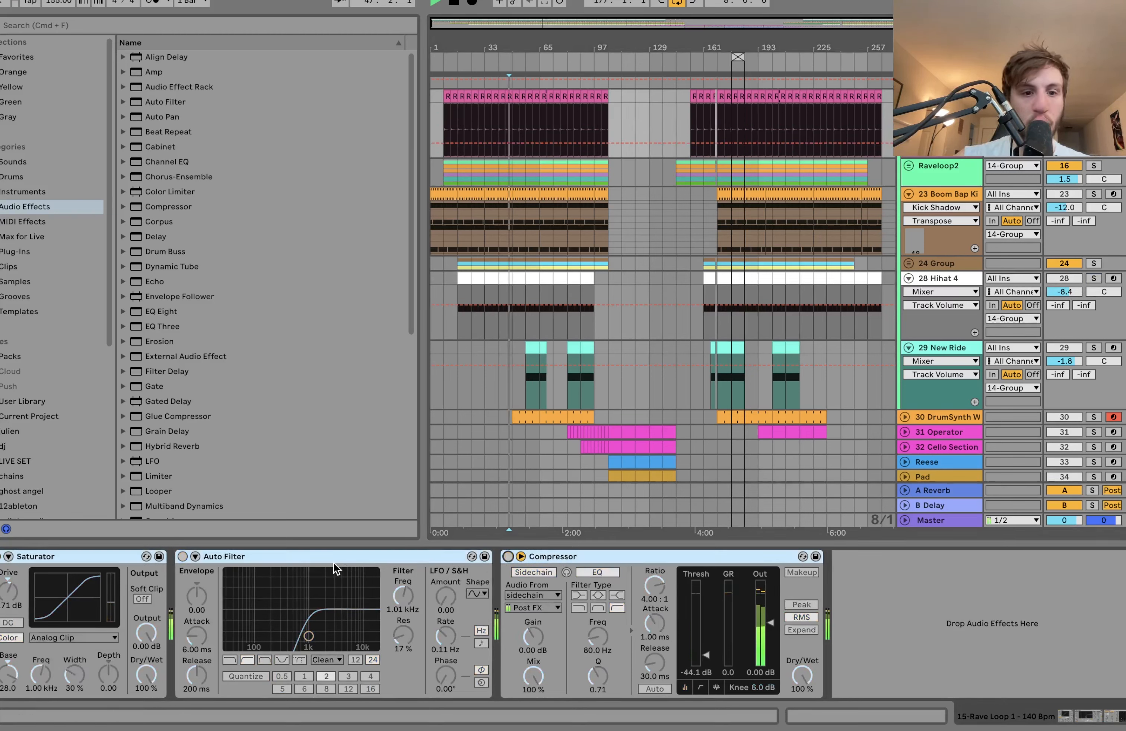
- Switch Rave Loop 1's Saturator, Auto Filter and Compressor back on one after the other, playing the loop in between
{"action": "left_click", "coordinate": [332, 556]}
{"action": "left_click", "coordinate": [1, 556]}
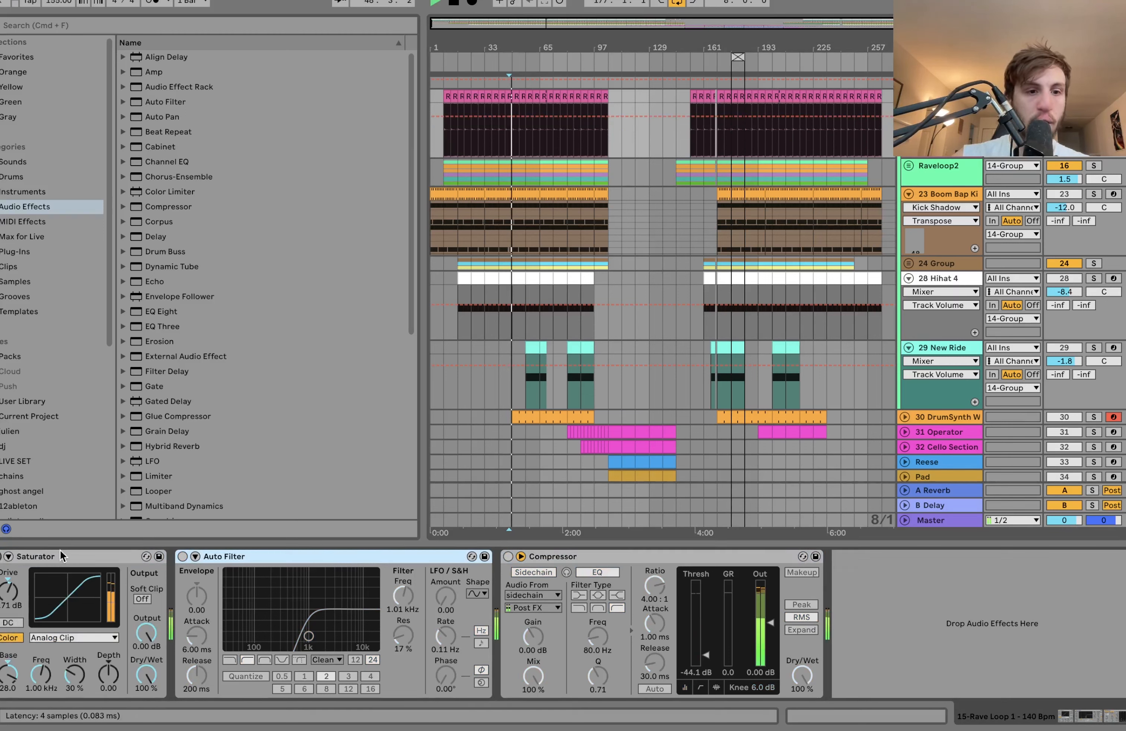
{"action": "left_click", "coordinate": [182, 557]}
{"action": "key", "text": "space"}
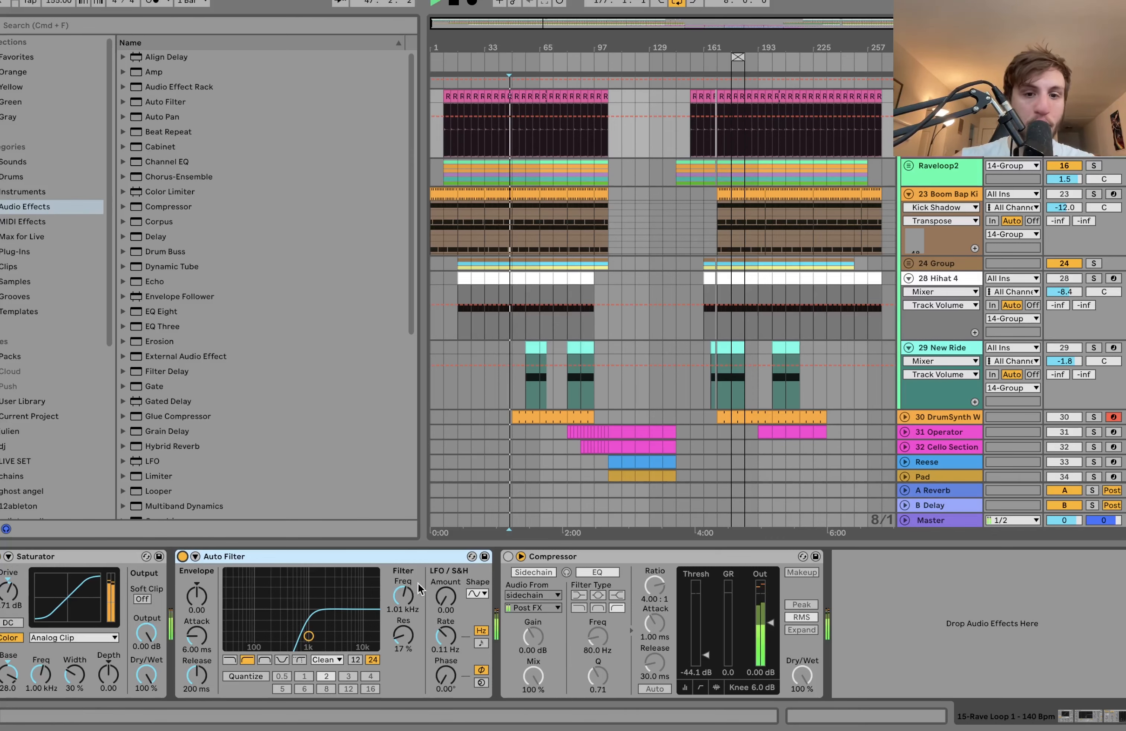
{"action": "left_click", "coordinate": [508, 557]}
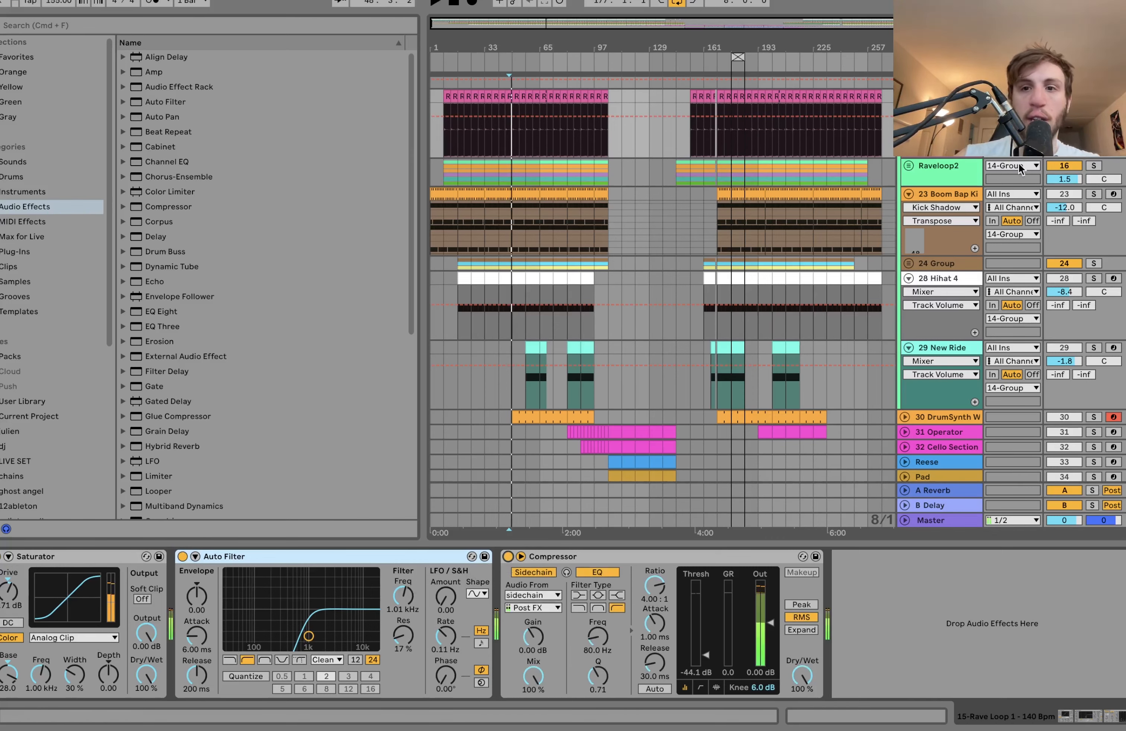
- Unfold the Raveloop2 group, solo it and play it from bar 47
{"action": "left_click", "coordinate": [958, 176]}
{"action": "left_click", "coordinate": [908, 164]}
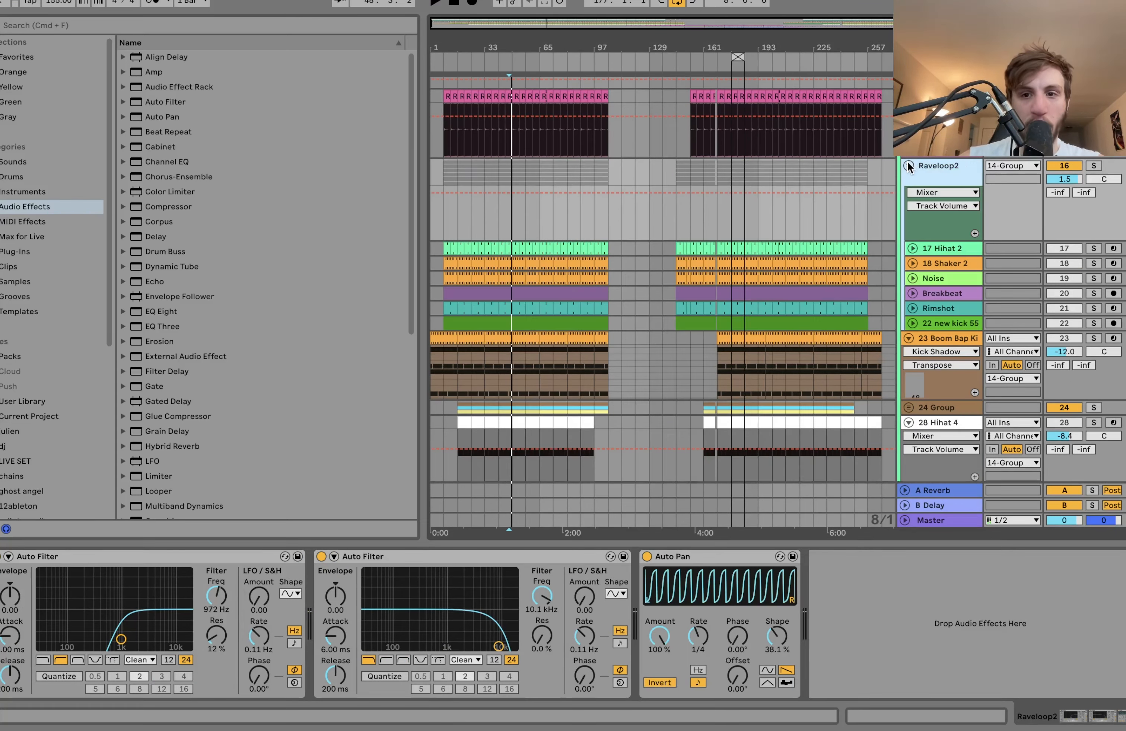
{"action": "left_click", "coordinate": [1093, 165]}
{"action": "key", "text": "space"}
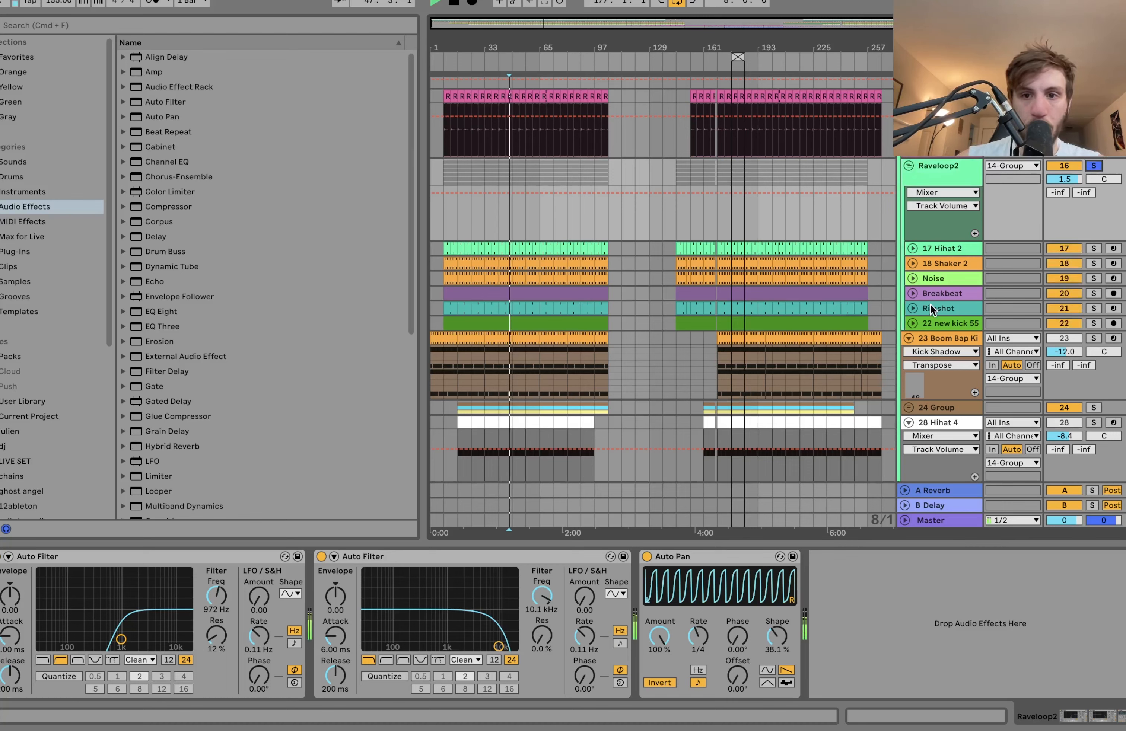
- Switch off the Raveloop2 group's Auto Pan and replay the group without it
{"action": "left_click", "coordinate": [940, 165]}
{"action": "key", "text": "space"}
{"action": "left_click", "coordinate": [646, 555]}
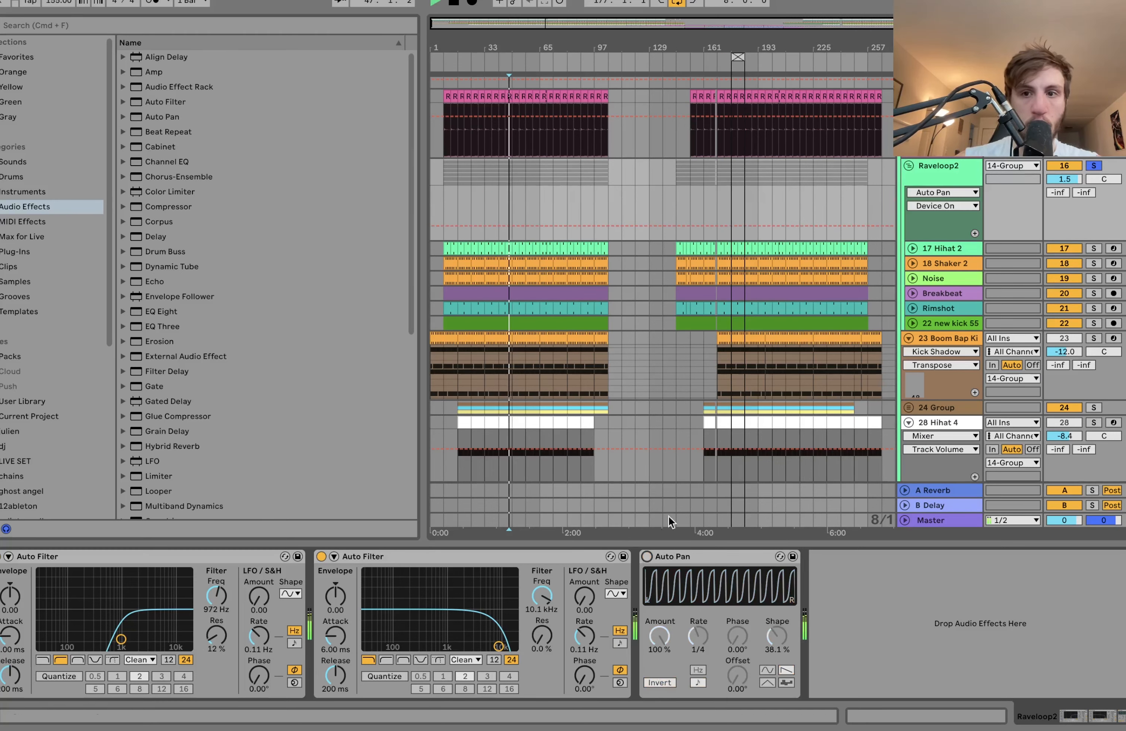
- Select all Raveloop2 layers from 17 Hihat 2 to 22 new kick 55 and unfold them together
{"action": "left_click", "coordinate": [941, 323]}
{"action": "key", "text": "space"}
{"action": "left_click", "coordinate": [940, 245], "text": "shift"}
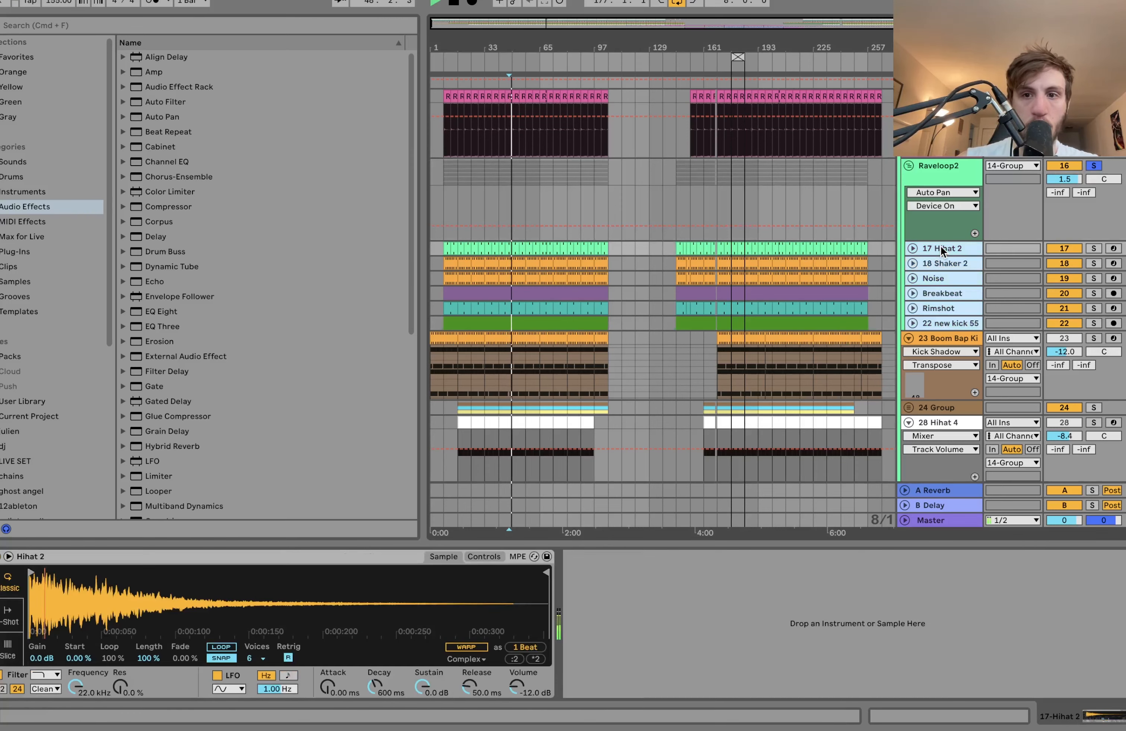
{"action": "key", "text": "u"}
{"action": "scroll", "coordinate": [940, 245], "scroll_direction": "down", "scroll_amount": 3}
{"action": "scroll", "coordinate": [940, 245], "scroll_direction": "down", "scroll_amount": 2}
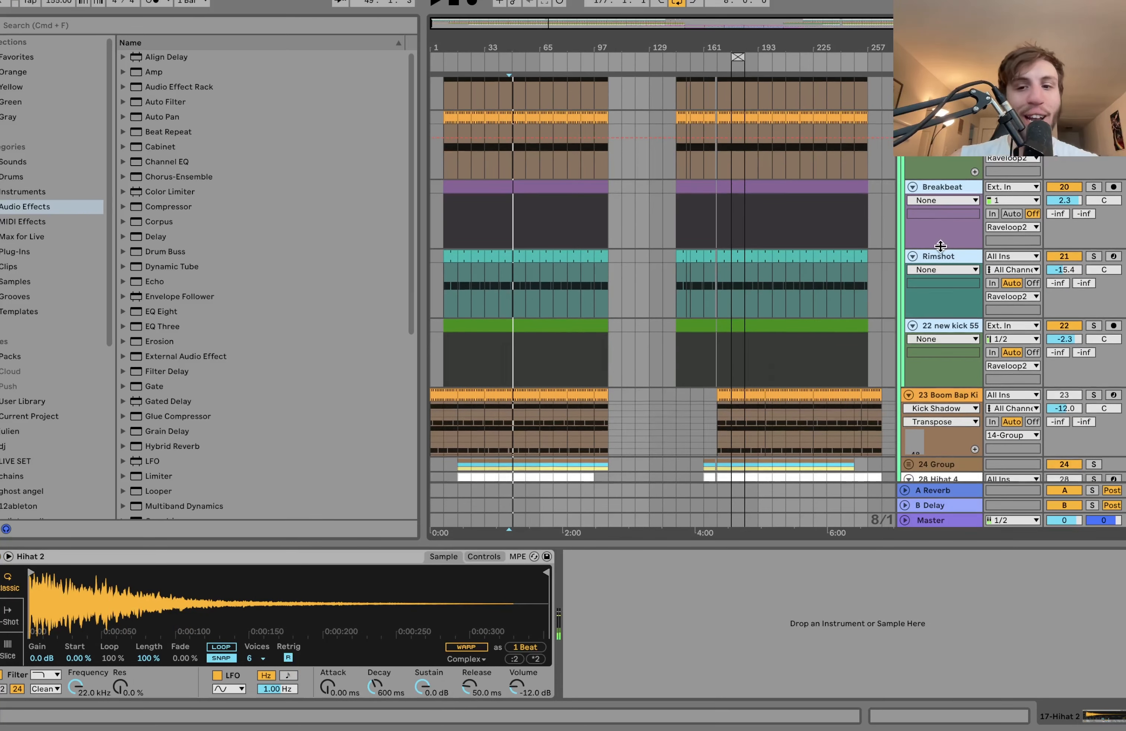
- Add Raveloop2's layers in solo one by one while playing: new kick 55, Rimshot, Noise, Breakbeat, Shaker 2 and Hihat 2
{"action": "left_click", "coordinate": [965, 327]}
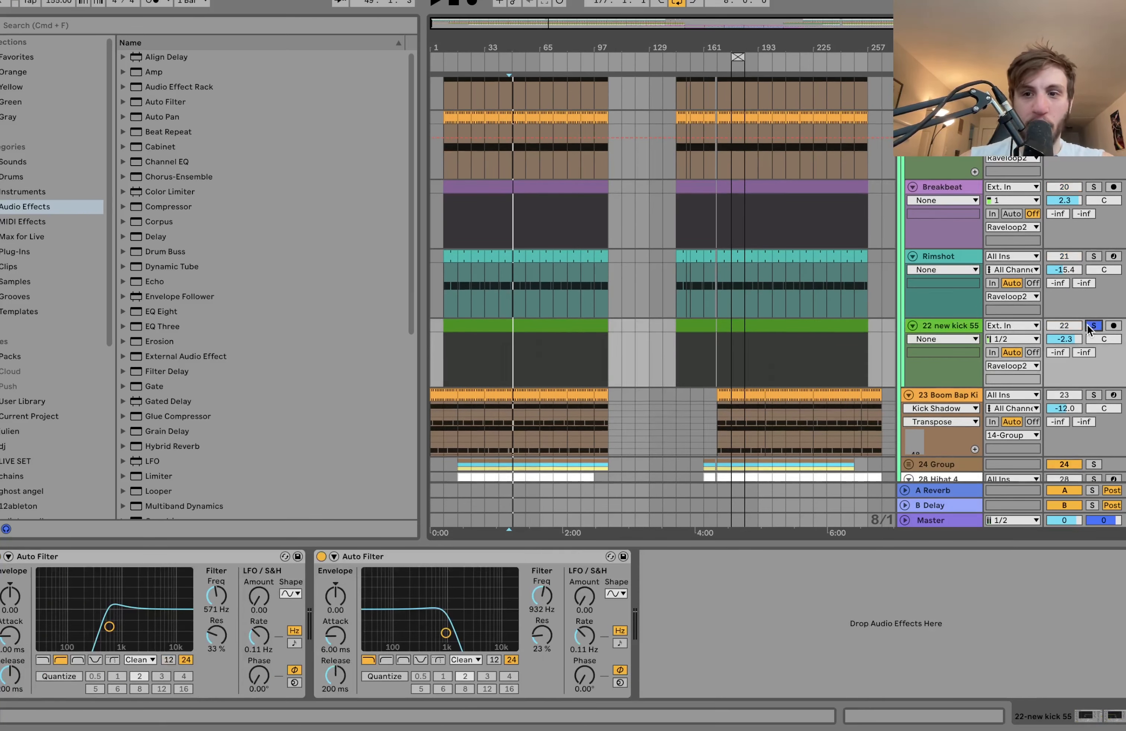
{"action": "scroll", "coordinate": [1087, 318], "scroll_direction": "up", "scroll_amount": 5}
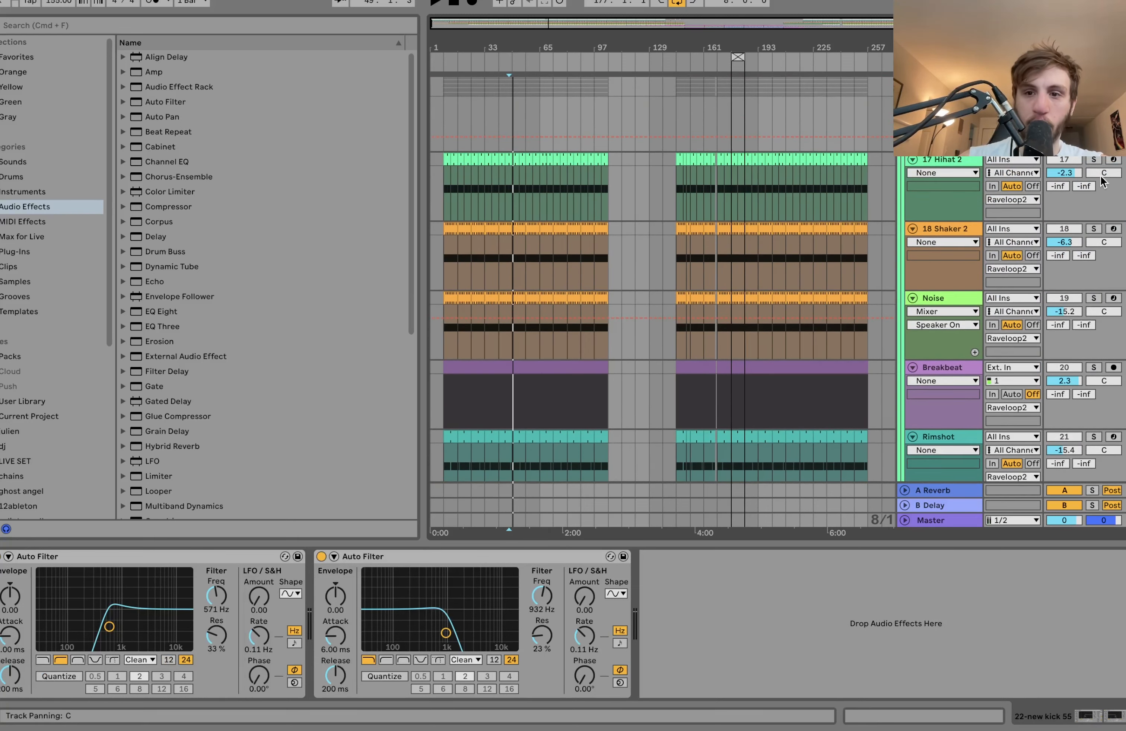
{"action": "scroll", "coordinate": [1075, 309], "scroll_direction": "down", "scroll_amount": 3}
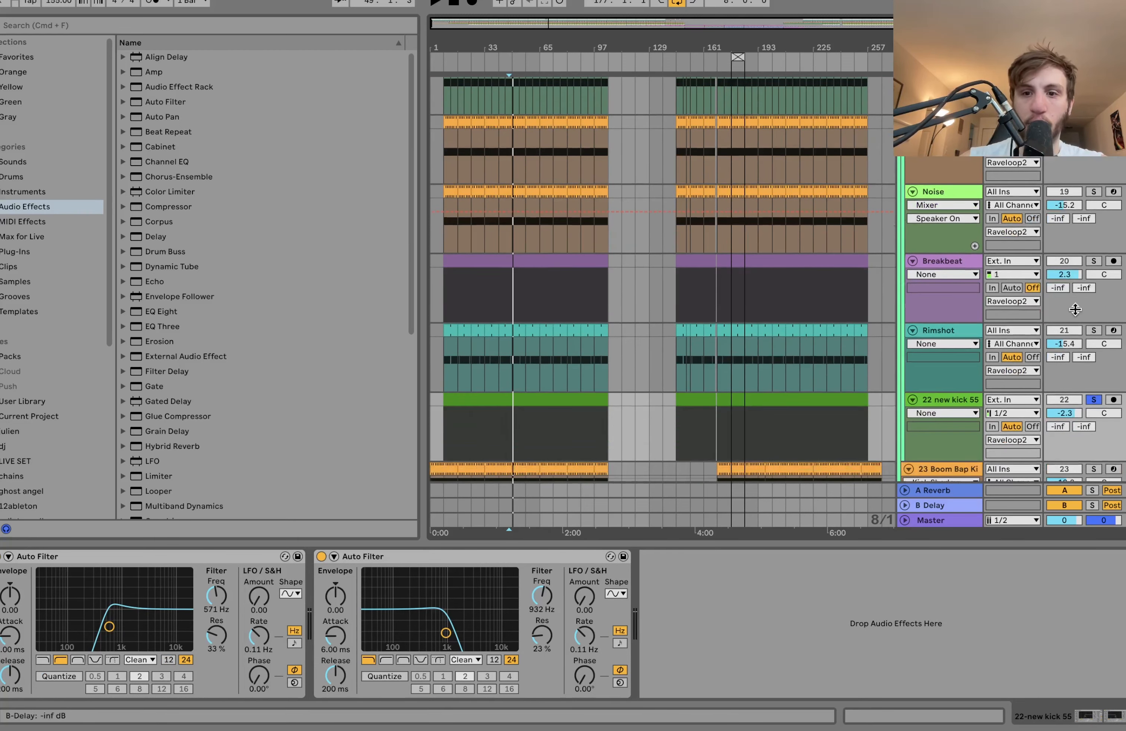
{"action": "left_click", "coordinate": [1094, 331]}
{"action": "key", "text": "space"}
{"action": "scroll", "coordinate": [1097, 335], "scroll_direction": "up", "scroll_amount": 1}
{"action": "scroll", "coordinate": [1097, 335], "scroll_direction": "up", "scroll_amount": 1}
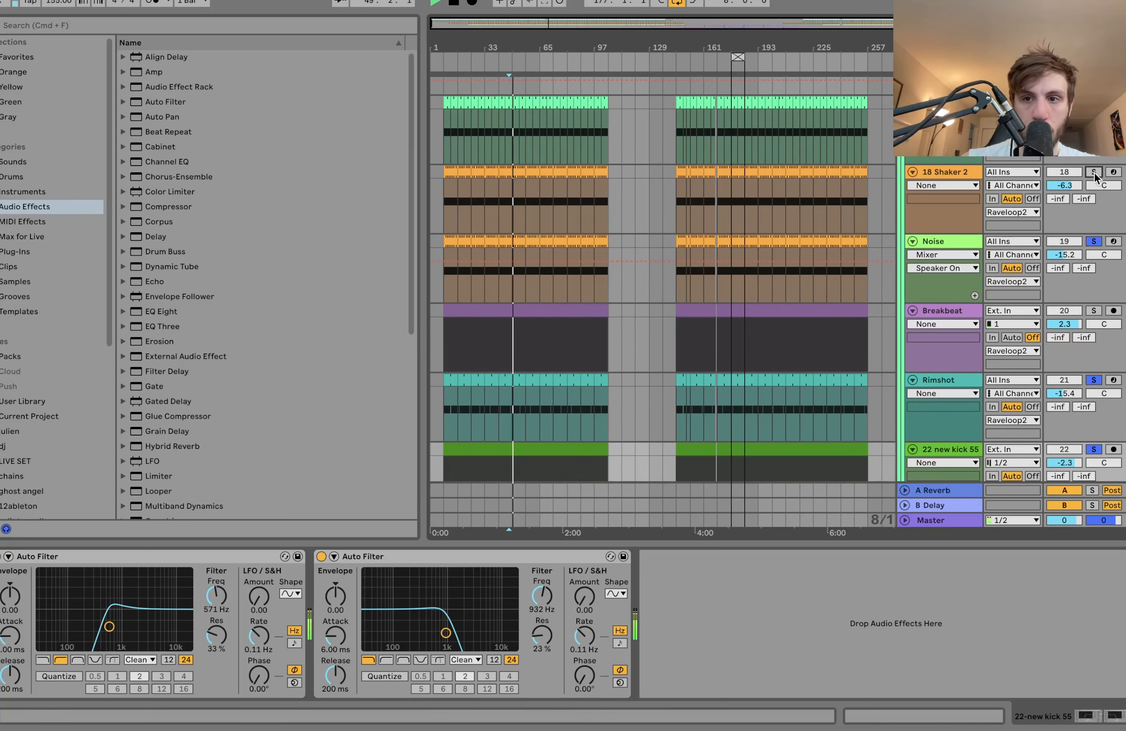
{"action": "scroll", "coordinate": [1088, 316], "scroll_direction": "down", "scroll_amount": 4}
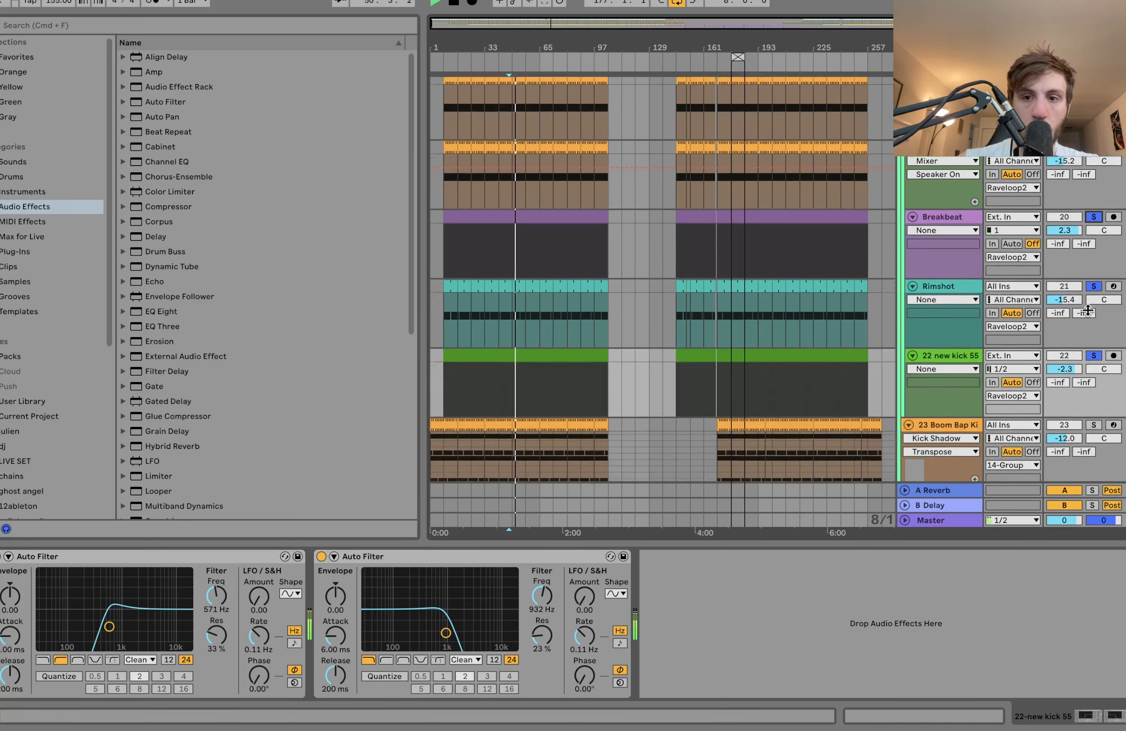
{"action": "scroll", "coordinate": [950, 227], "scroll_direction": "up", "scroll_amount": 8}
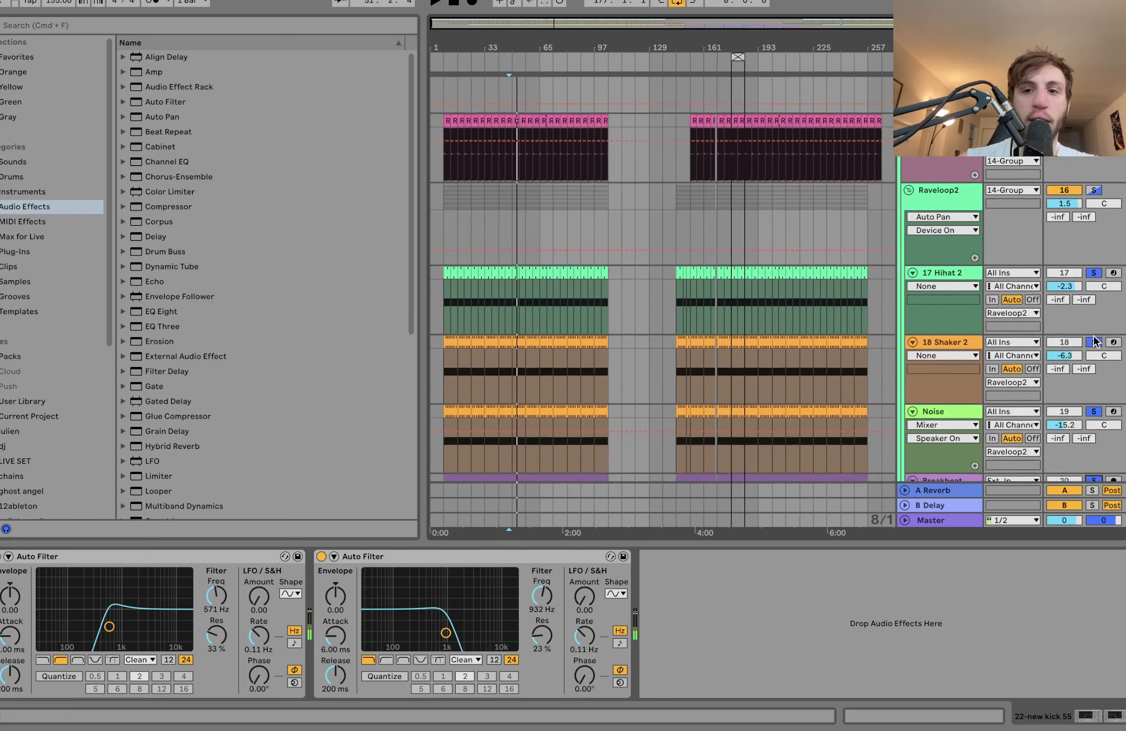
- Fold the Raveloop2 group, switch its Auto Pan back on and play it from bar 47
{"action": "left_click", "coordinate": [950, 227]}
{"action": "left_click", "coordinate": [908, 222]}
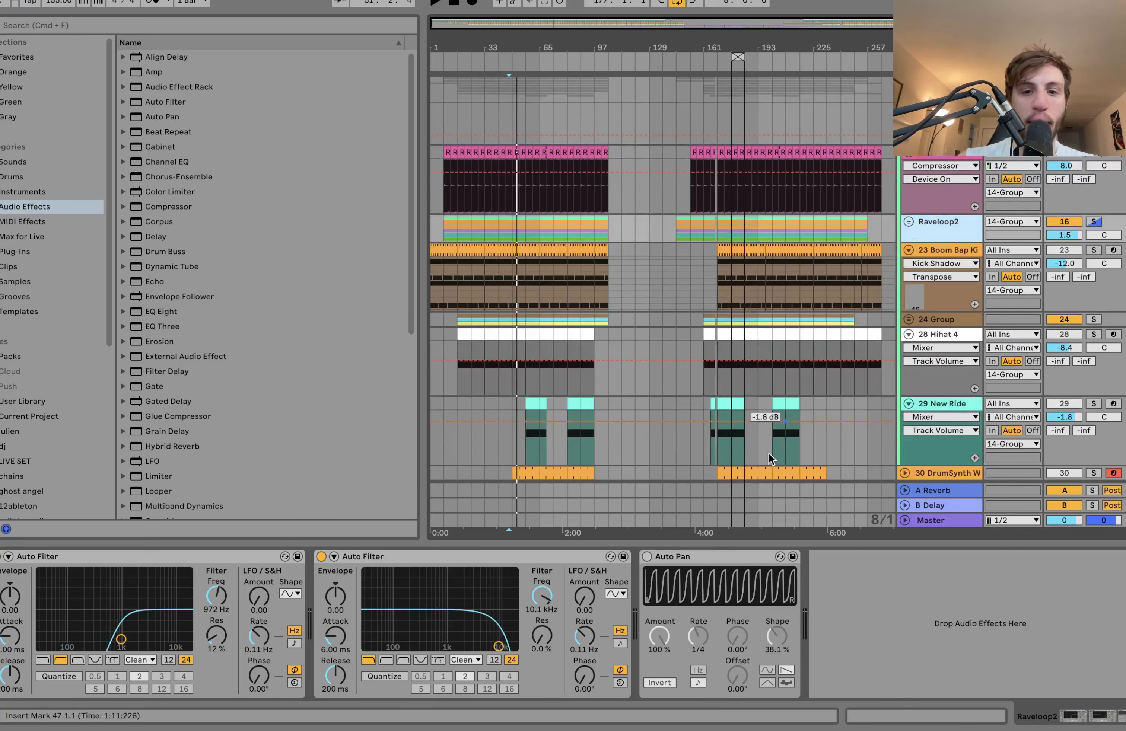
{"action": "left_click", "coordinate": [646, 557]}
{"action": "key", "text": "space"}
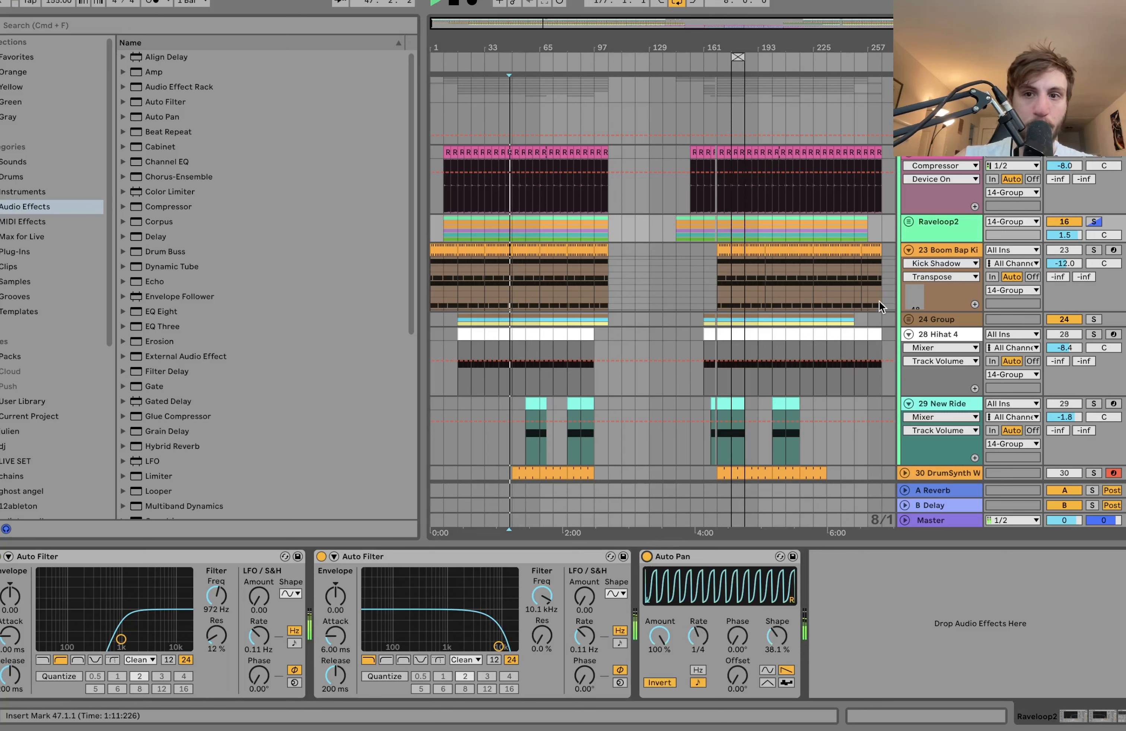
- Play the 23 Boom Bap Kit track in solo and show its Amp and two Auto Filters
{"action": "left_click", "coordinate": [941, 251]}
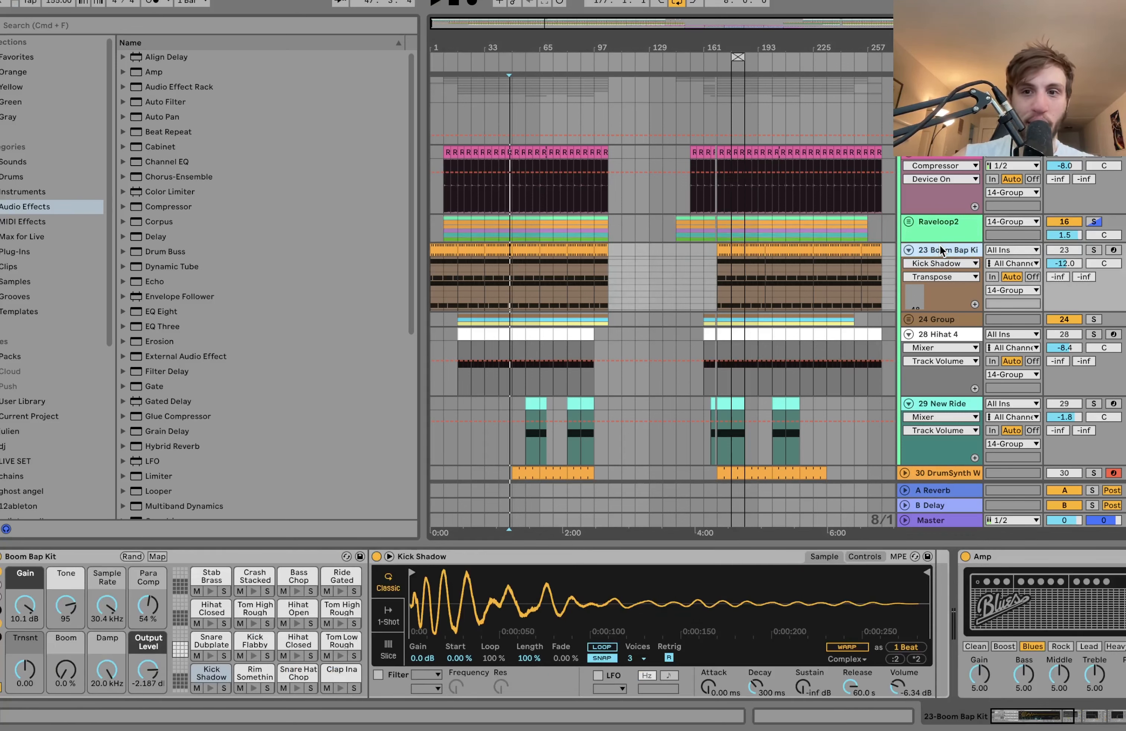
{"action": "left_click", "coordinate": [1093, 250]}
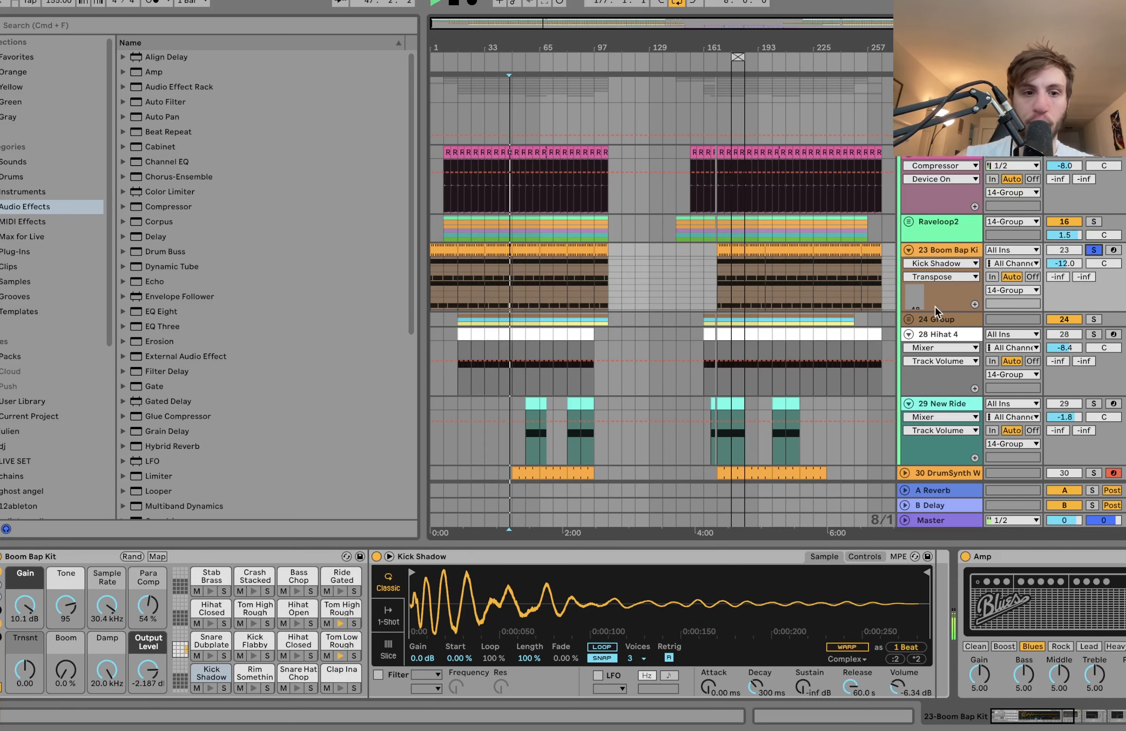
{"action": "scroll", "coordinate": [636, 621], "scroll_direction": "right", "scroll_amount": 15}
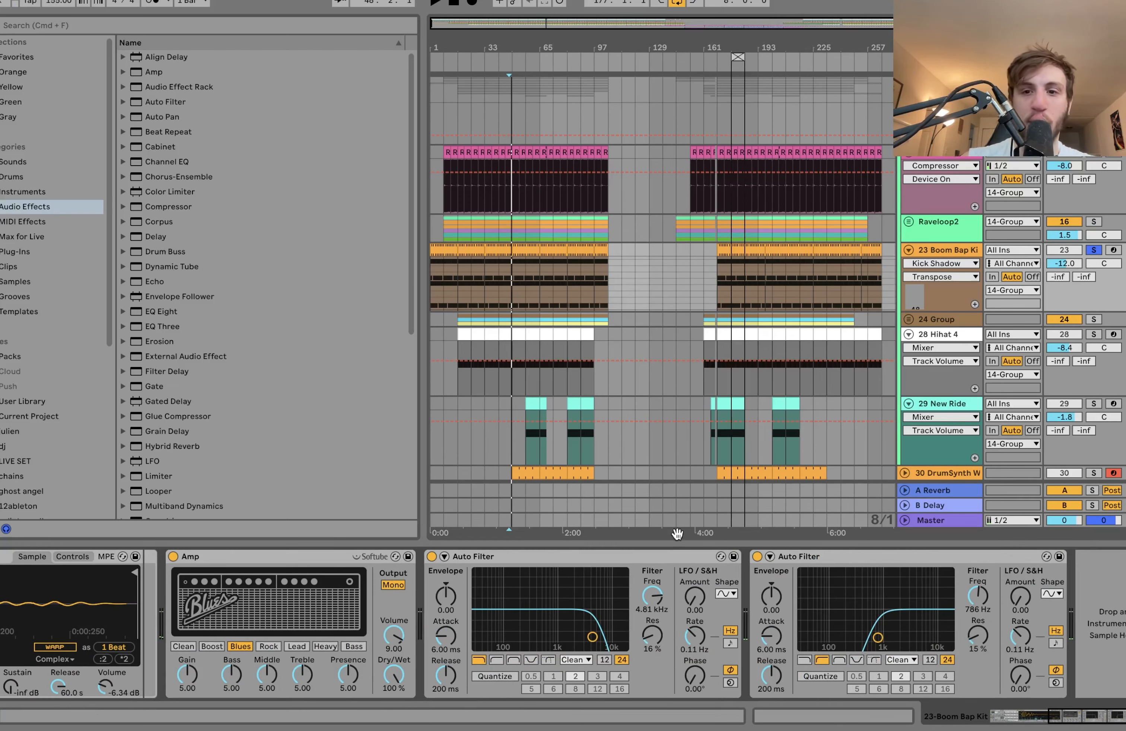
- Play the 24 Group in solo, unfold its three Raveloop tracks and show the group's effect chain
{"action": "scroll", "coordinate": [783, 350], "scroll_direction": "down", "scroll_amount": 5}
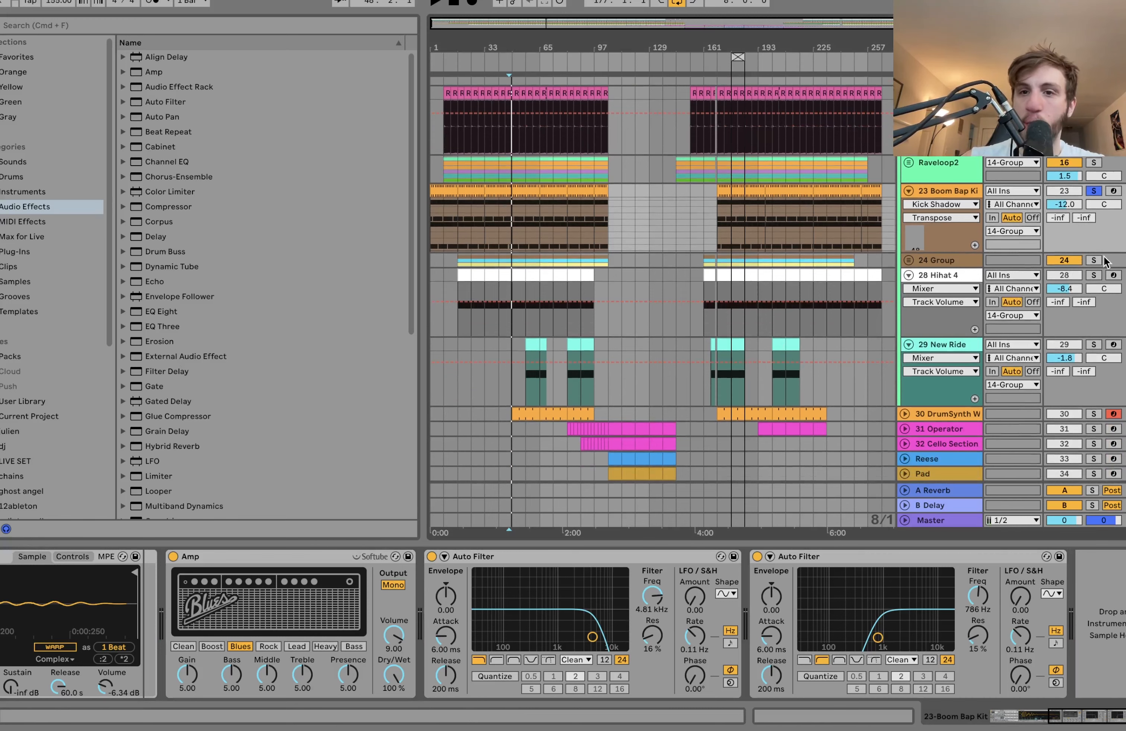
{"action": "left_click", "coordinate": [1094, 260]}
{"action": "key", "text": "space"}
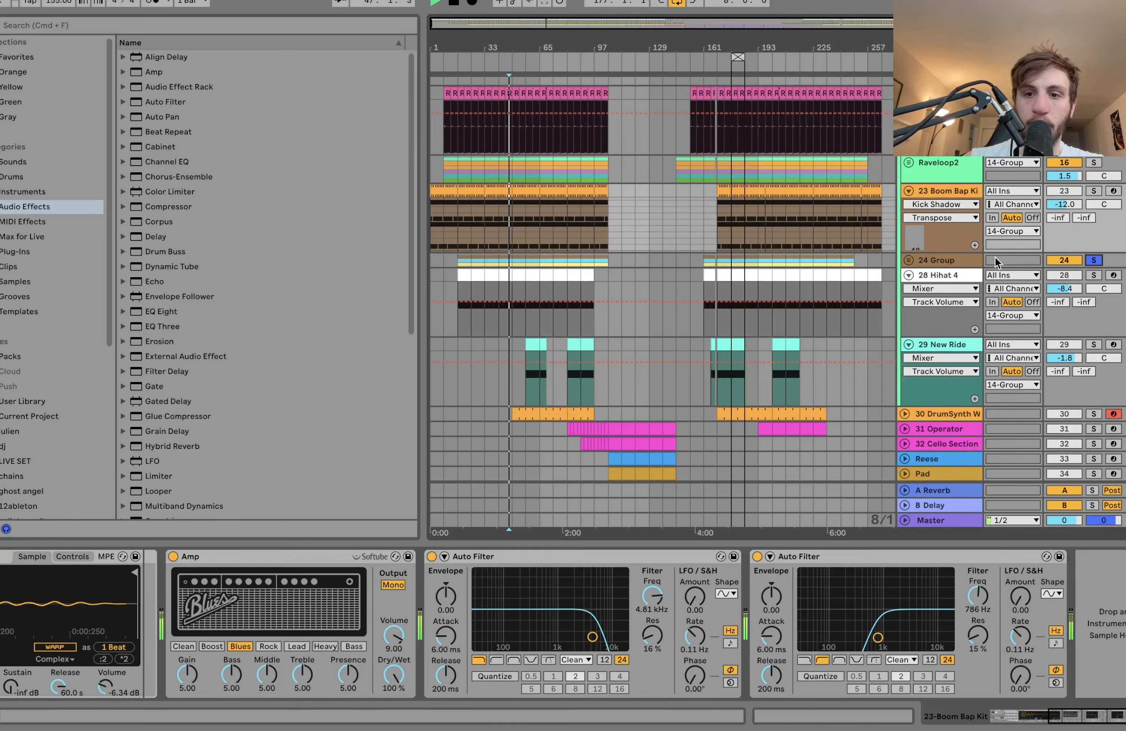
{"action": "left_click", "coordinate": [908, 260]}
{"action": "left_click", "coordinate": [936, 327]}
{"action": "left_click", "coordinate": [934, 265]}
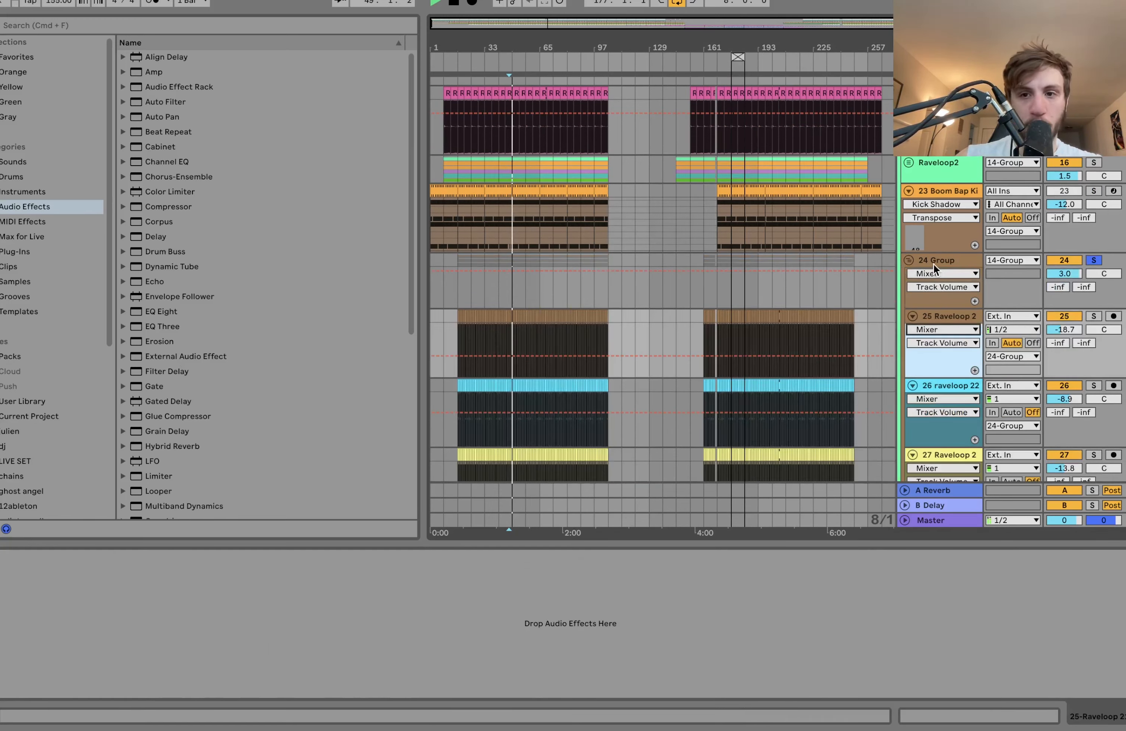
{"action": "left_click", "coordinate": [933, 264]}
- Solo the 29 New Ride track and select its first clip in the arrangement
{"action": "scroll", "coordinate": [933, 264], "scroll_direction": "down", "scroll_amount": 2}
{"action": "scroll", "coordinate": [933, 264], "scroll_direction": "down", "scroll_amount": 10}
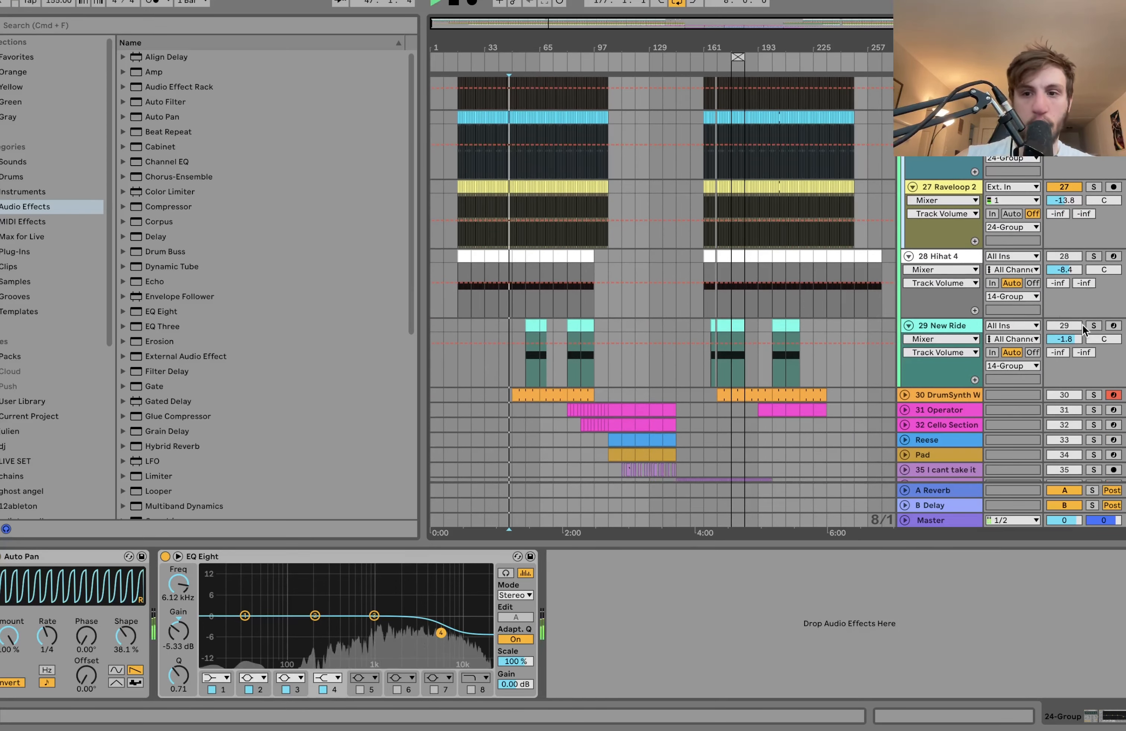
{"action": "left_click", "coordinate": [1091, 326]}
{"action": "left_click", "coordinate": [534, 326]}
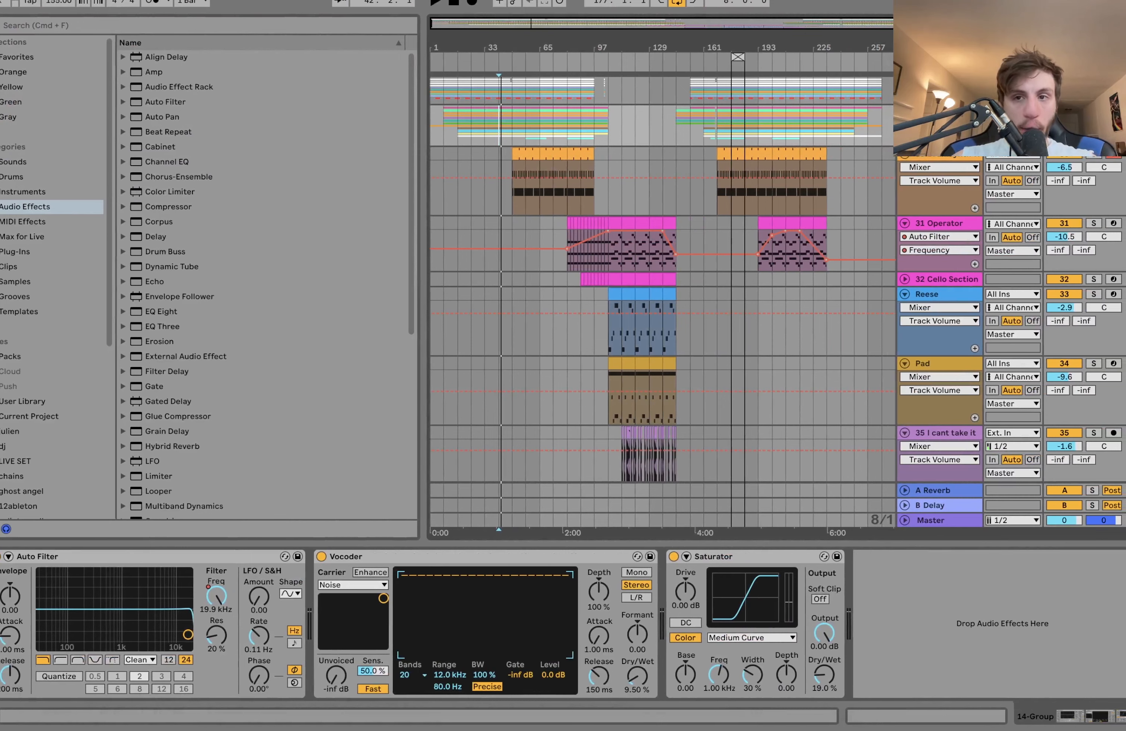
- Show the frequency automation of the 14-Group's Auto Filter and place the insert marker at bar 97, where the dip begins
{"action": "left_click", "coordinate": [1093, 113]}
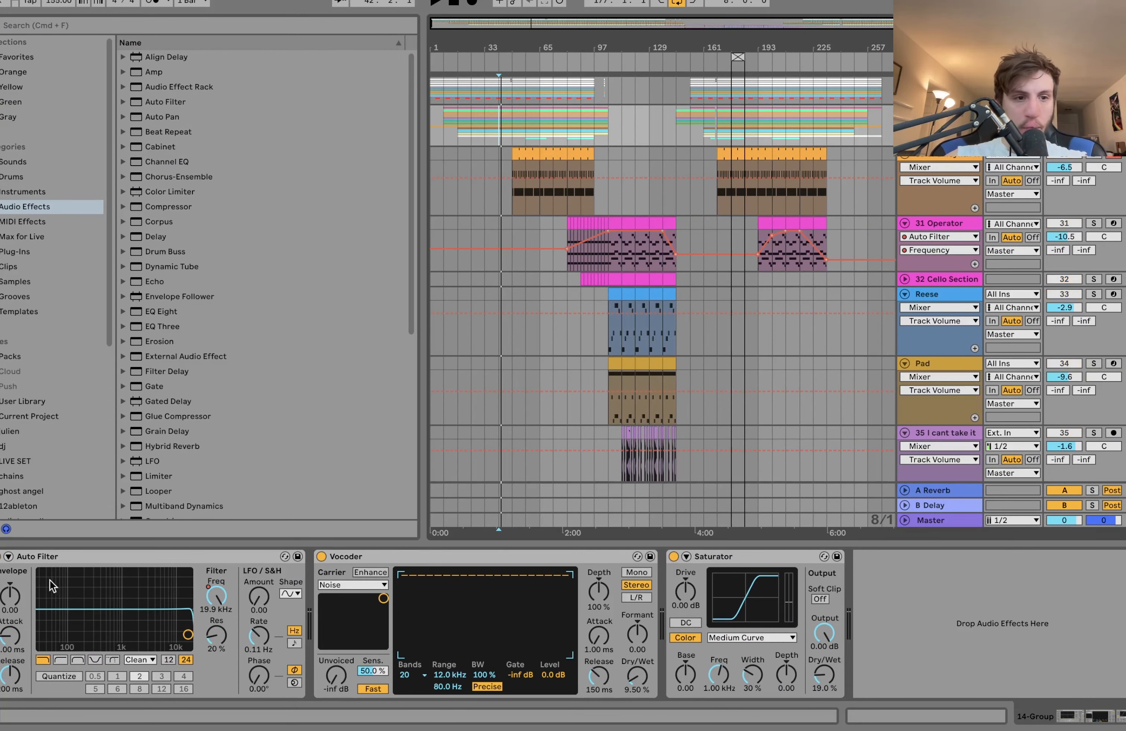
{"action": "right_click", "coordinate": [209, 603]}
{"action": "left_click", "coordinate": [256, 606]}
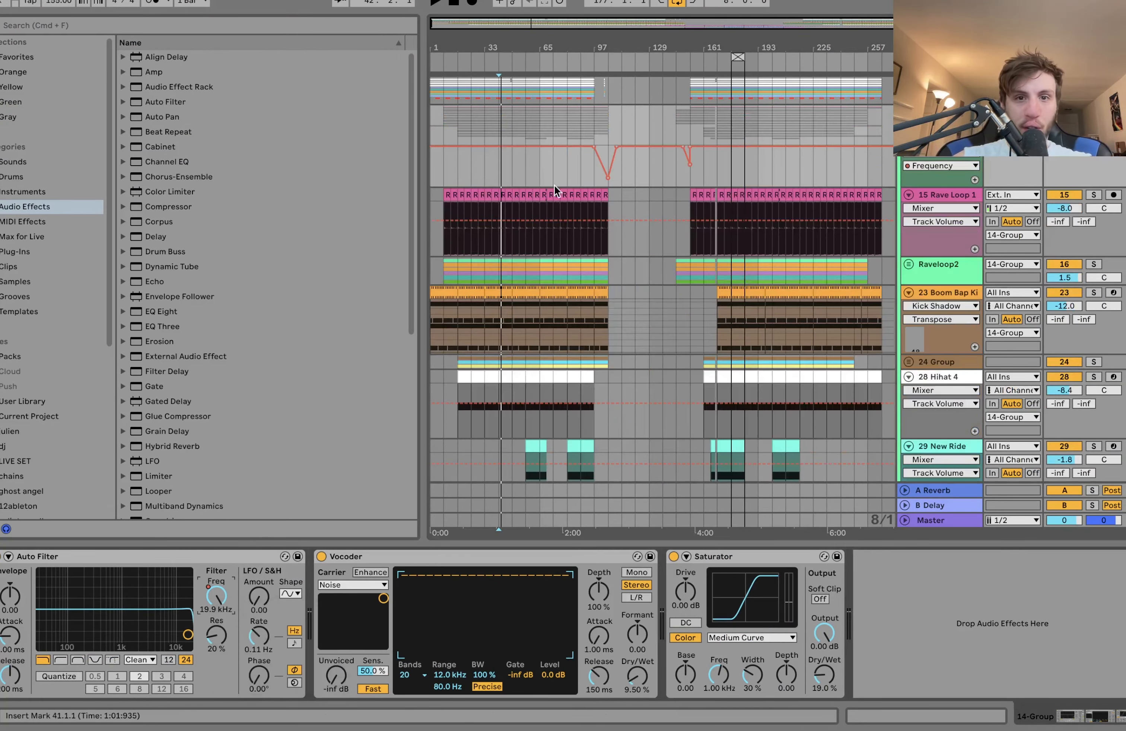
{"action": "left_click", "coordinate": [587, 178]}
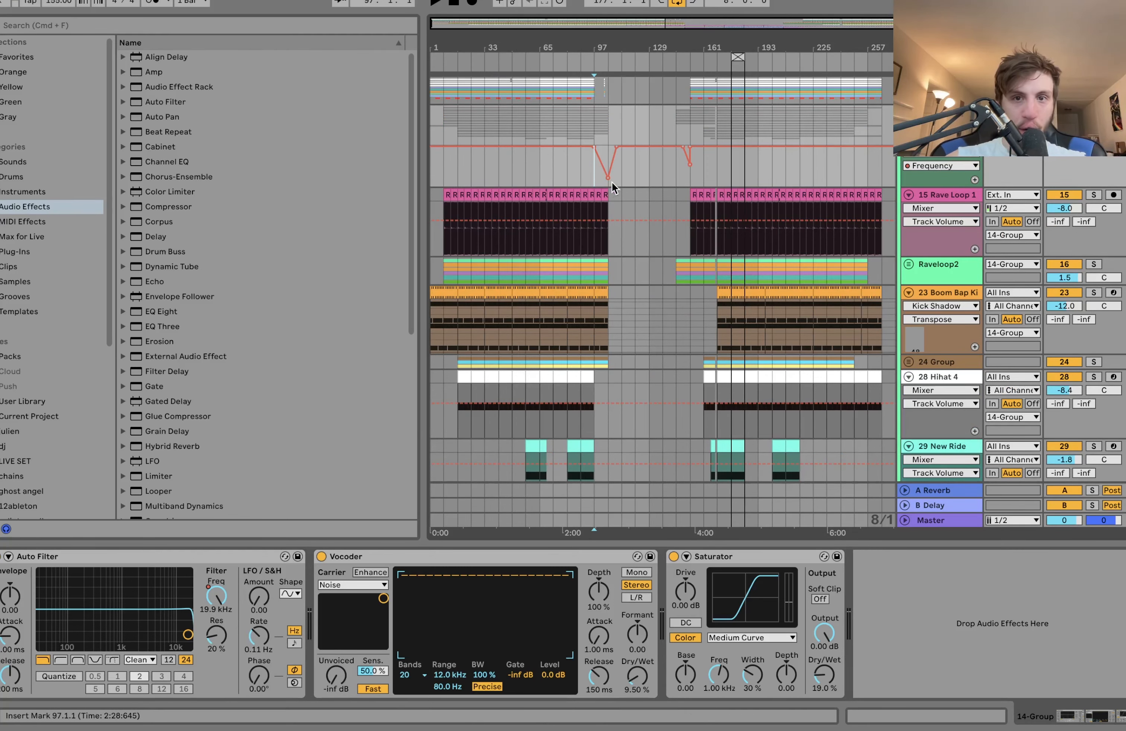
{"action": "scroll", "coordinate": [611, 182], "scroll_direction": "up", "scroll_amount": 3}
{"action": "scroll", "coordinate": [611, 182], "scroll_direction": "down", "scroll_amount": 3}
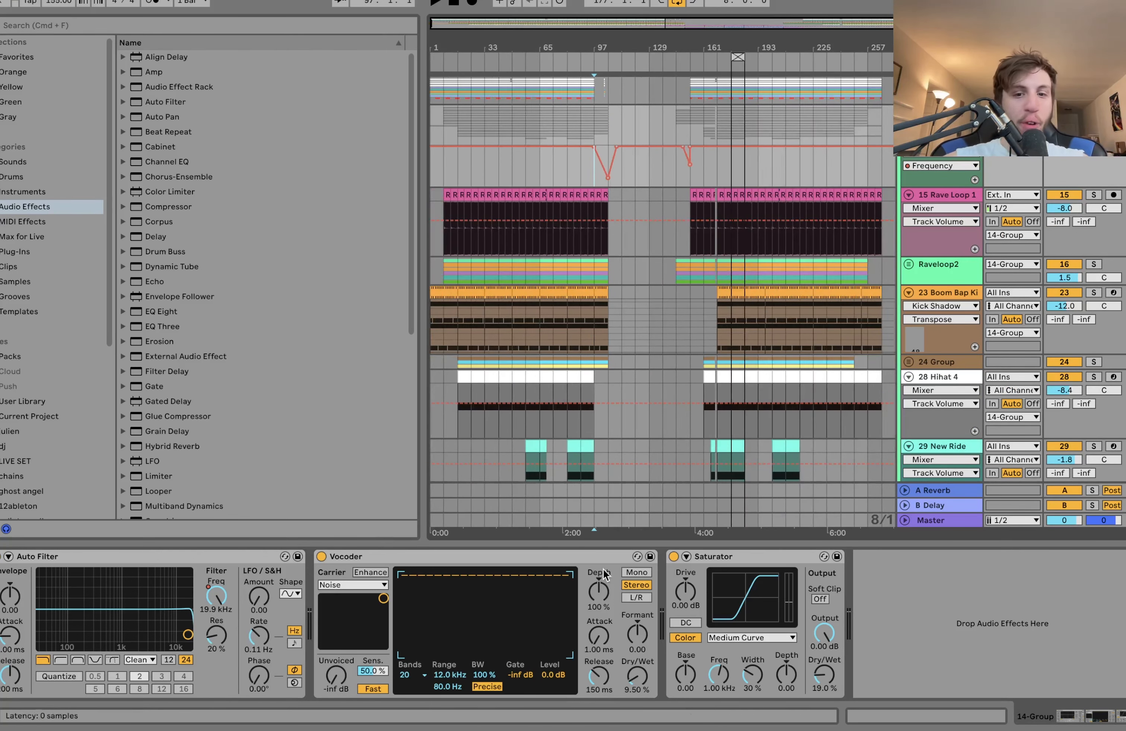
- Play the 14-Group with its Vocoder and Saturator bypassed, and switch the Vocoder back on
{"action": "left_click", "coordinate": [666, 563]}
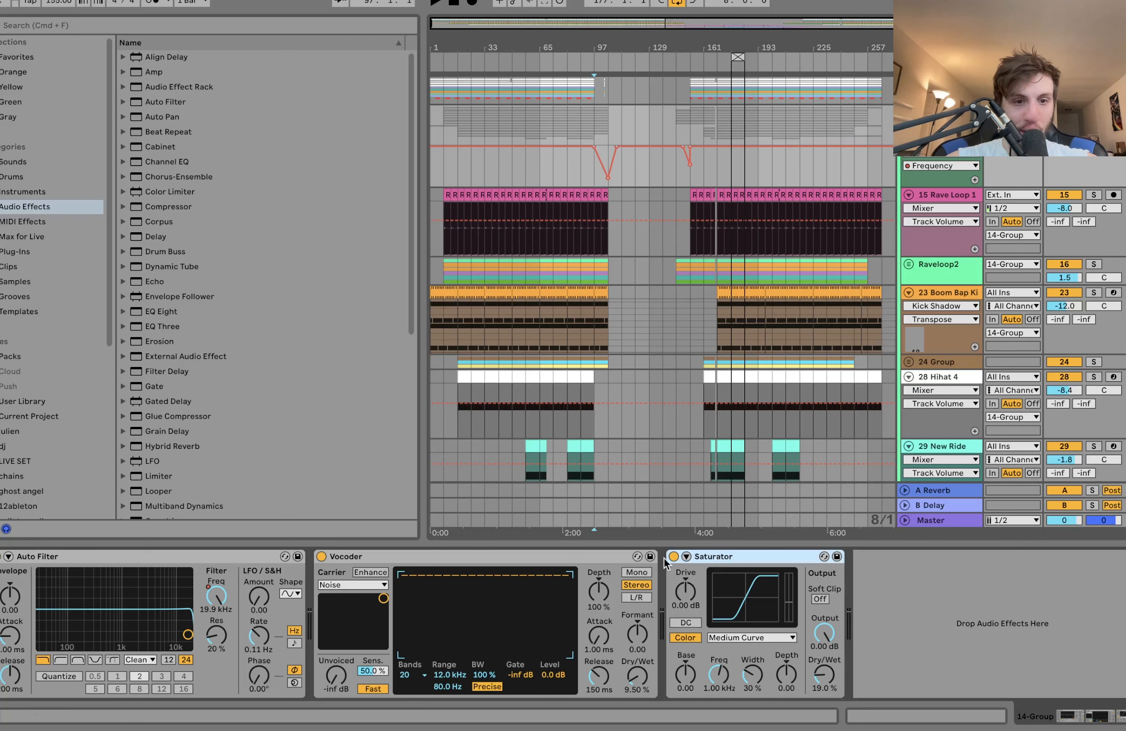
{"action": "left_click", "coordinate": [481, 557], "text": "shift"}
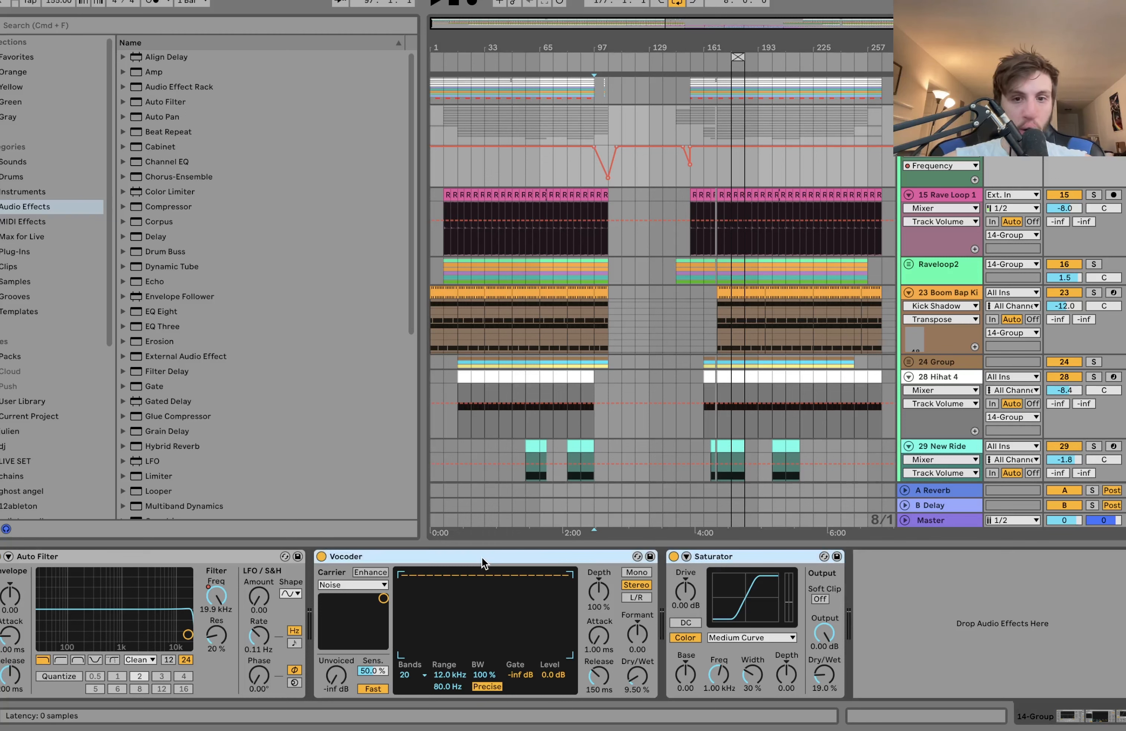
{"action": "left_click", "coordinate": [322, 557]}
{"action": "key", "text": "space"}
{"action": "left_click", "coordinate": [673, 556]}
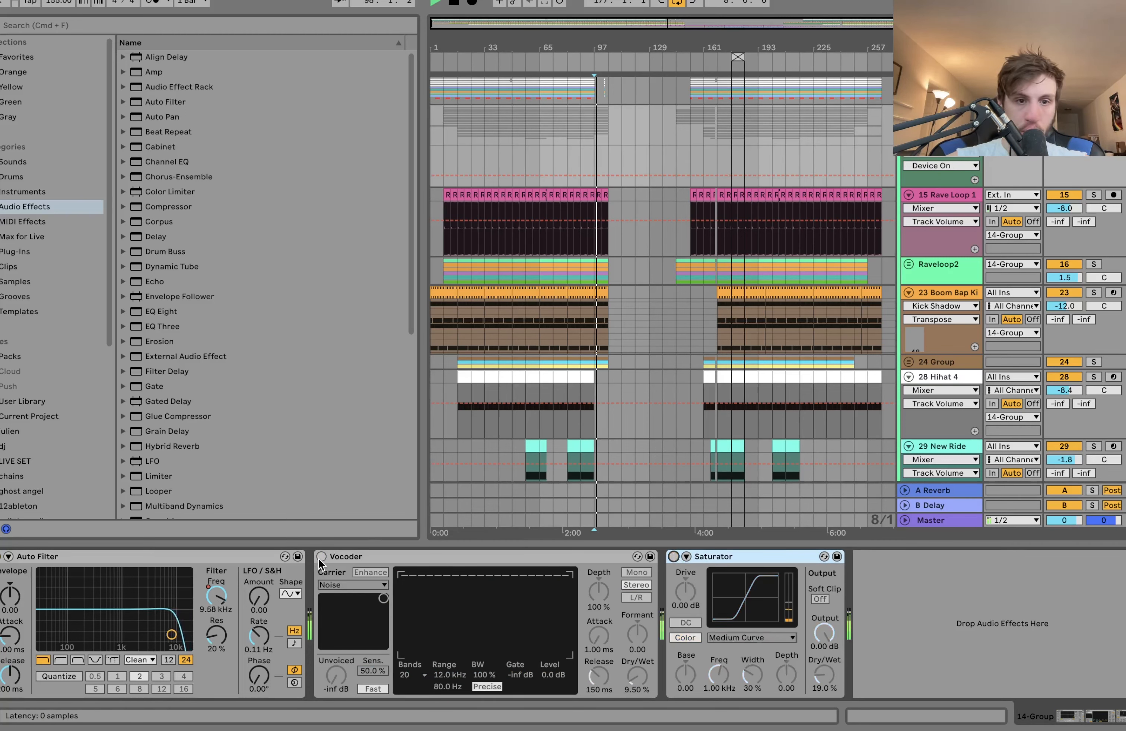
{"action": "left_click", "coordinate": [321, 556]}
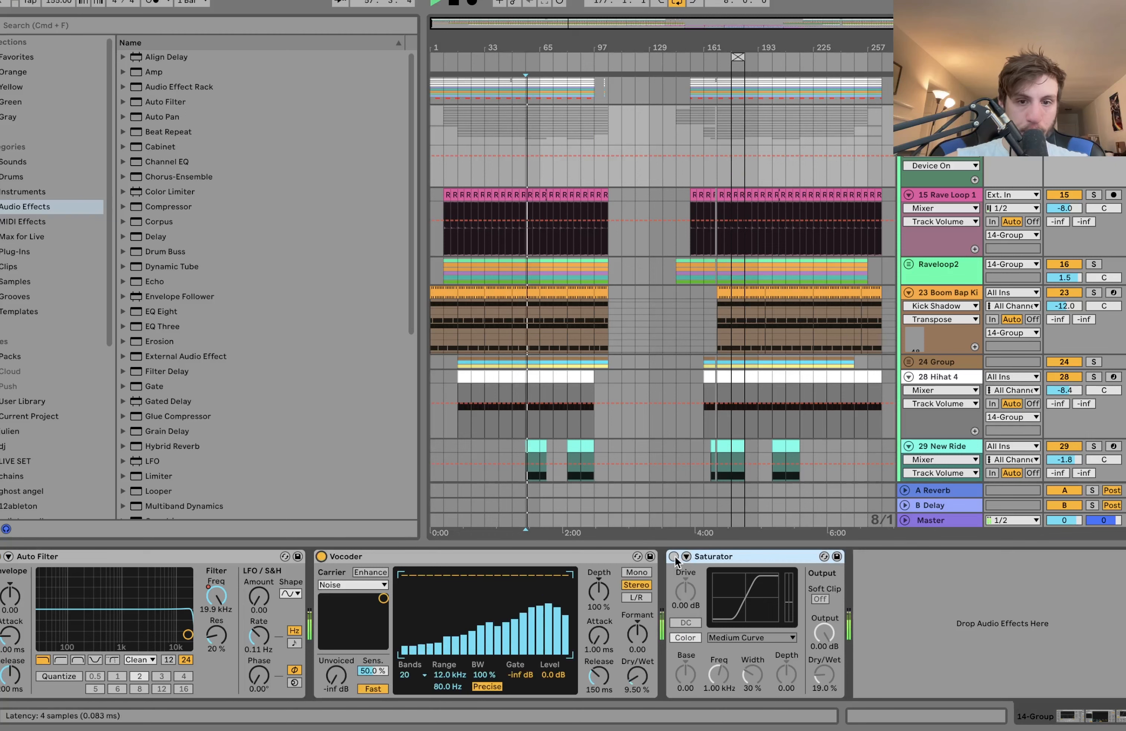
- Compare the 14-Group's sound by toggling its Vocoder and Saturator during playback, leaving both effects switched on
{"action": "left_click", "coordinate": [322, 557]}
{"action": "key", "text": "space"}
{"action": "left_click", "coordinate": [323, 557]}
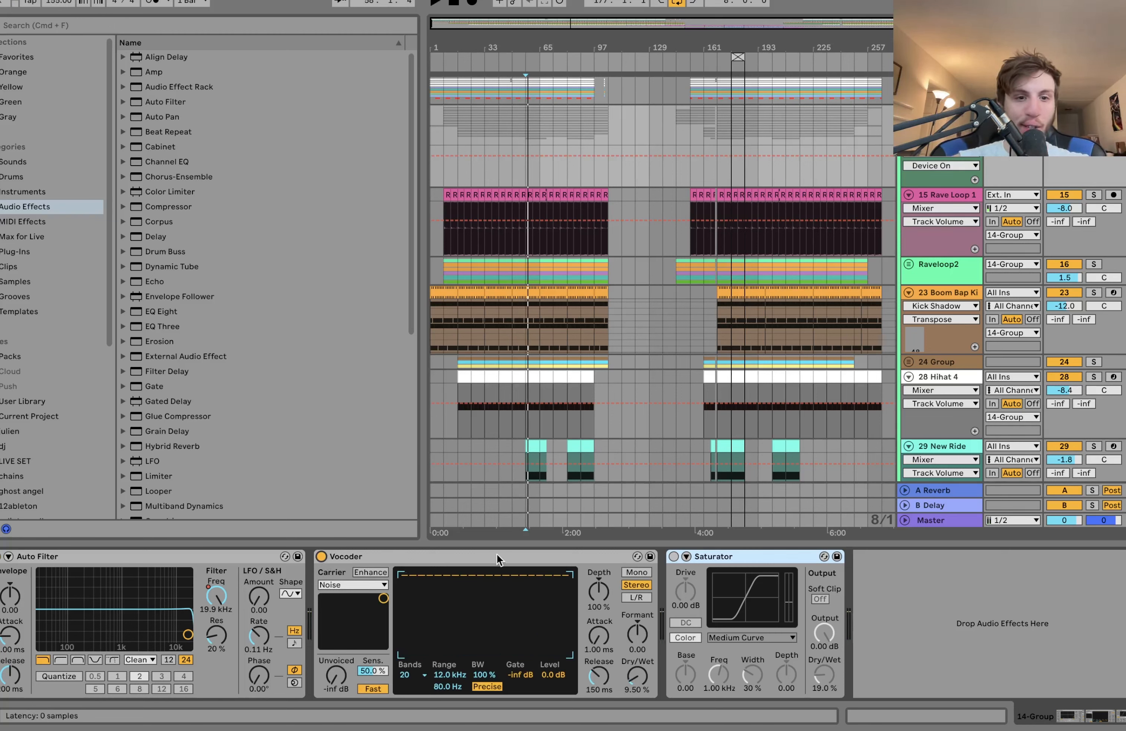
{"action": "left_click", "coordinate": [672, 557]}
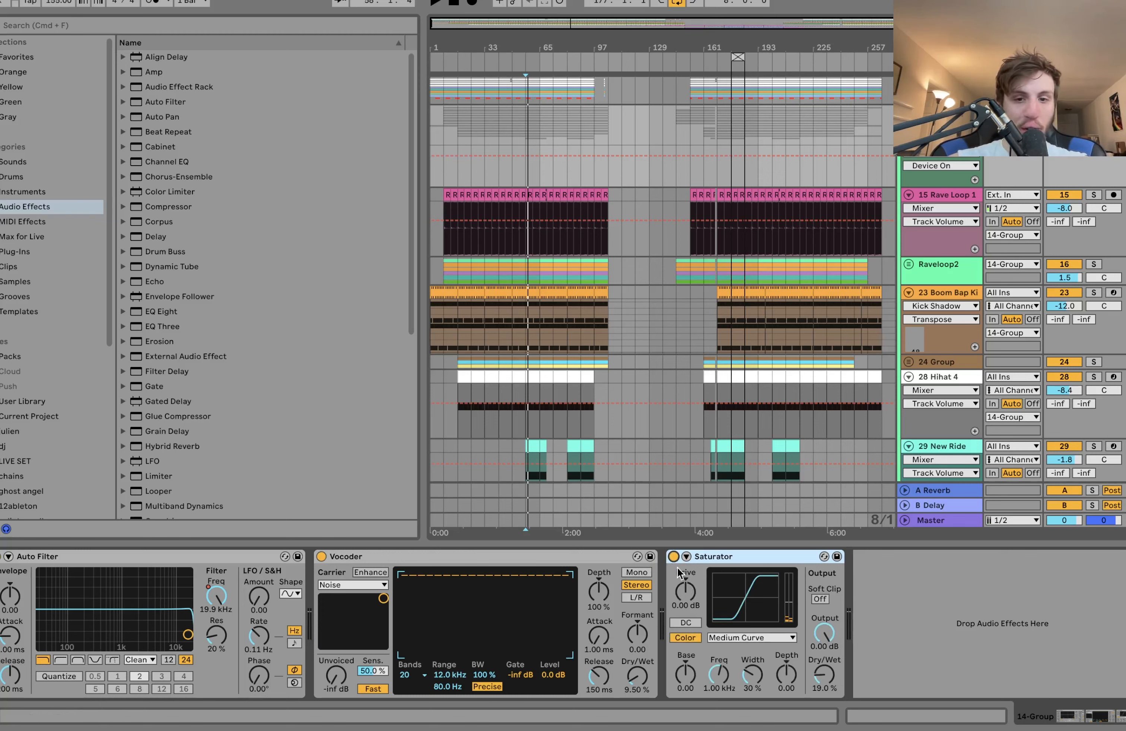
{"action": "key", "text": "space"}
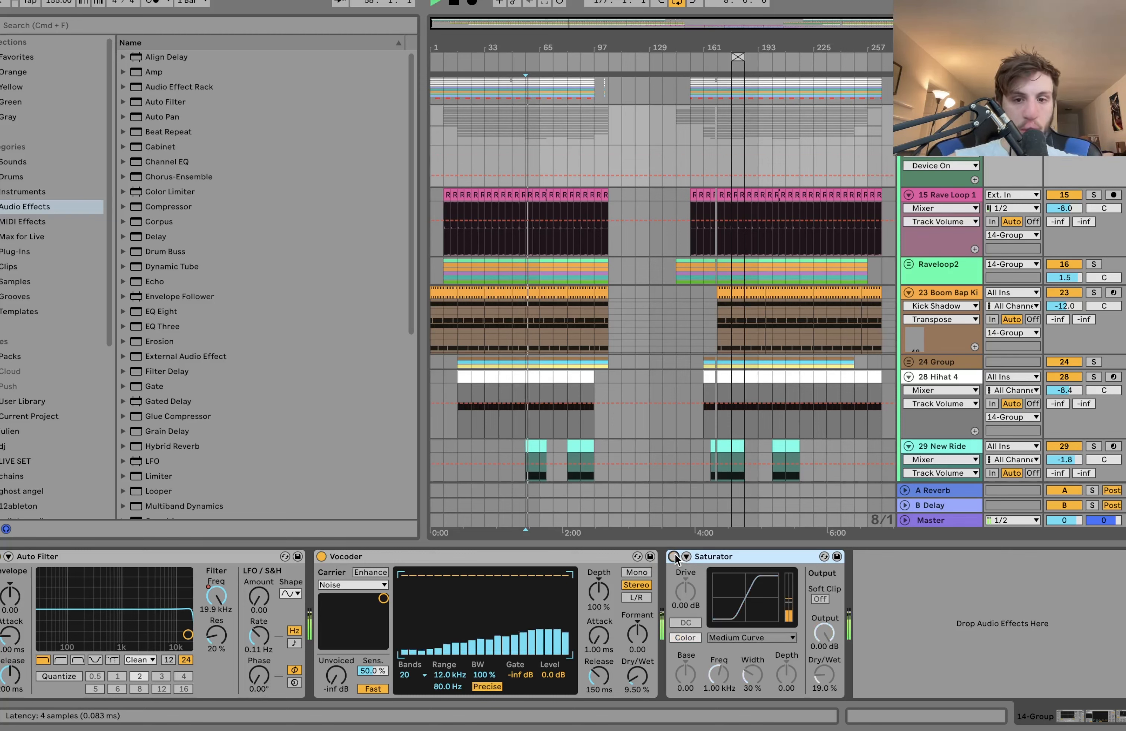
{"action": "key", "text": "space"}
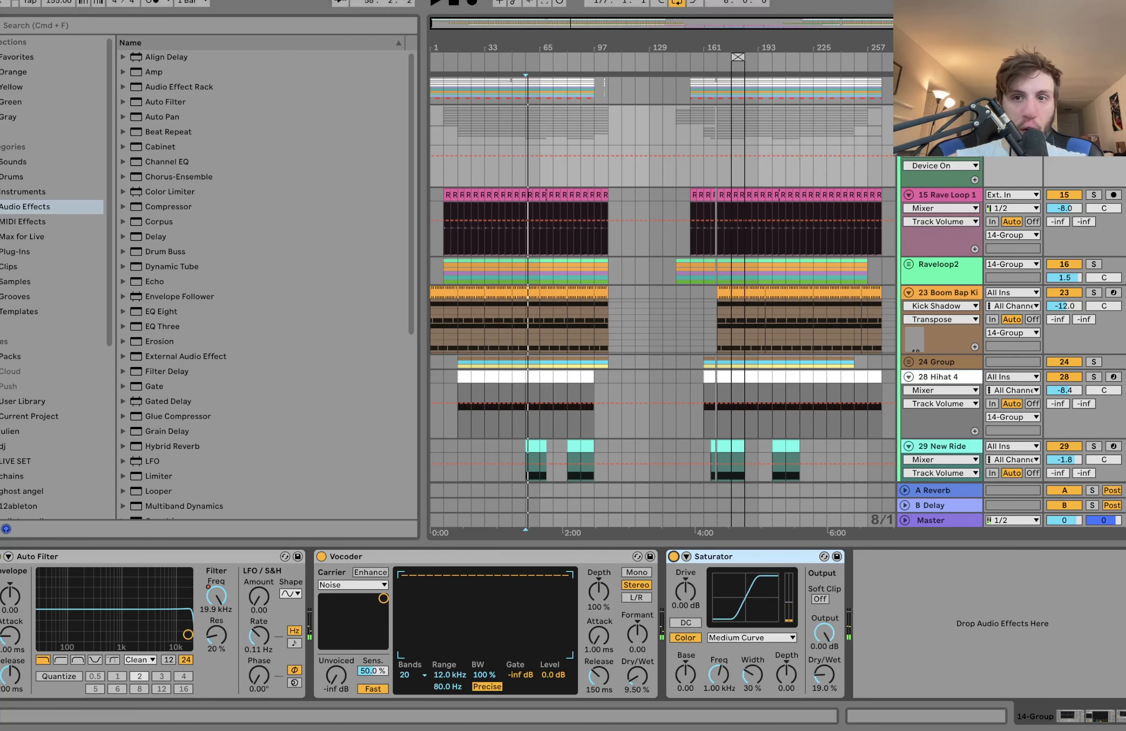
- Show the devices of the 30 DrumSynth Weirdo track and play the arrangement from bar 57
{"action": "scroll", "coordinate": [660, 313], "scroll_direction": "down", "scroll_amount": 5}
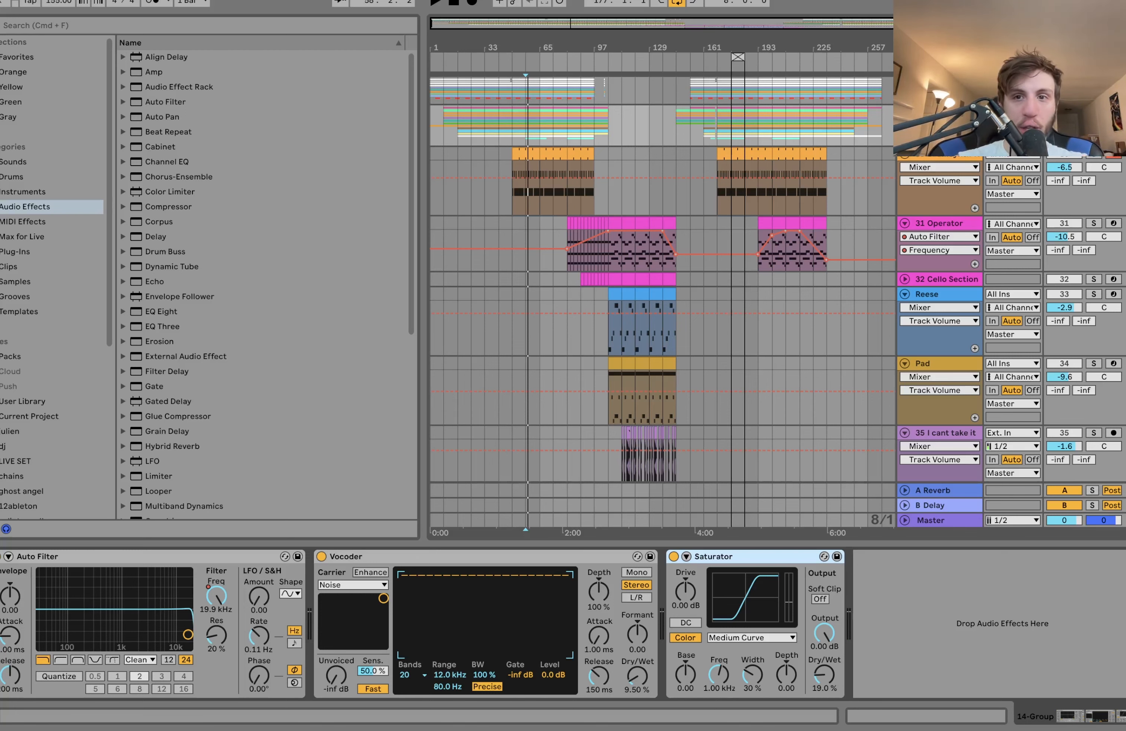
{"action": "left_click", "coordinate": [939, 84]}
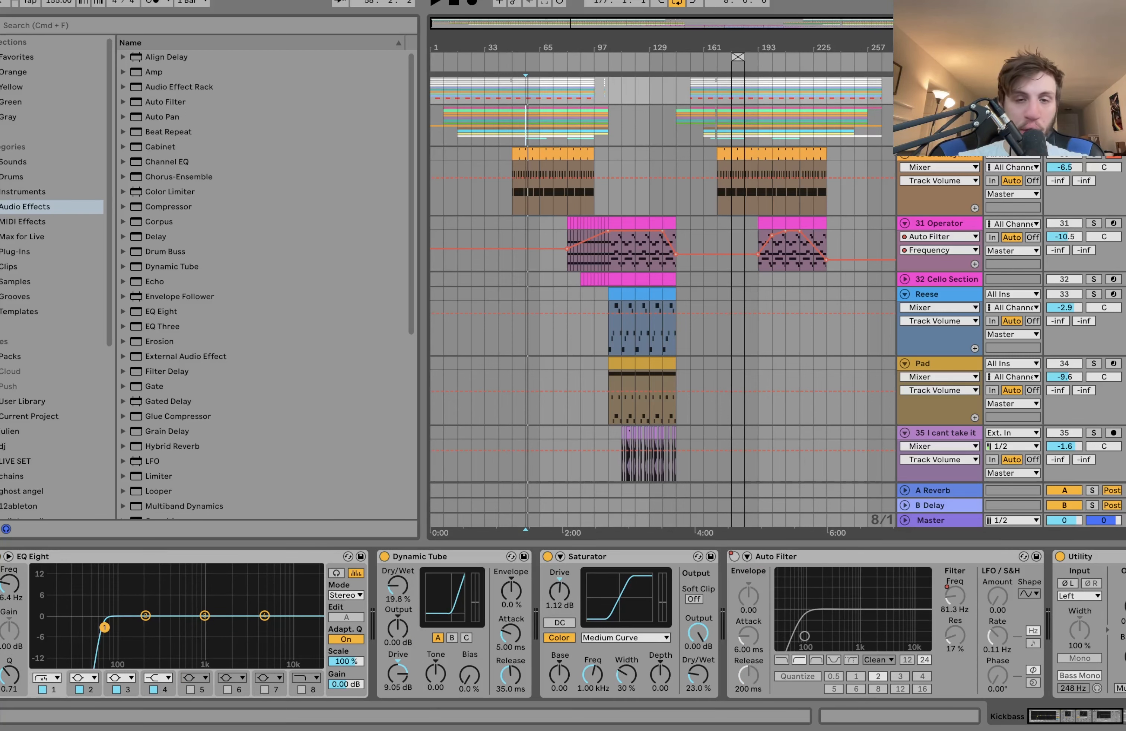
{"action": "left_click", "coordinate": [955, 159]}
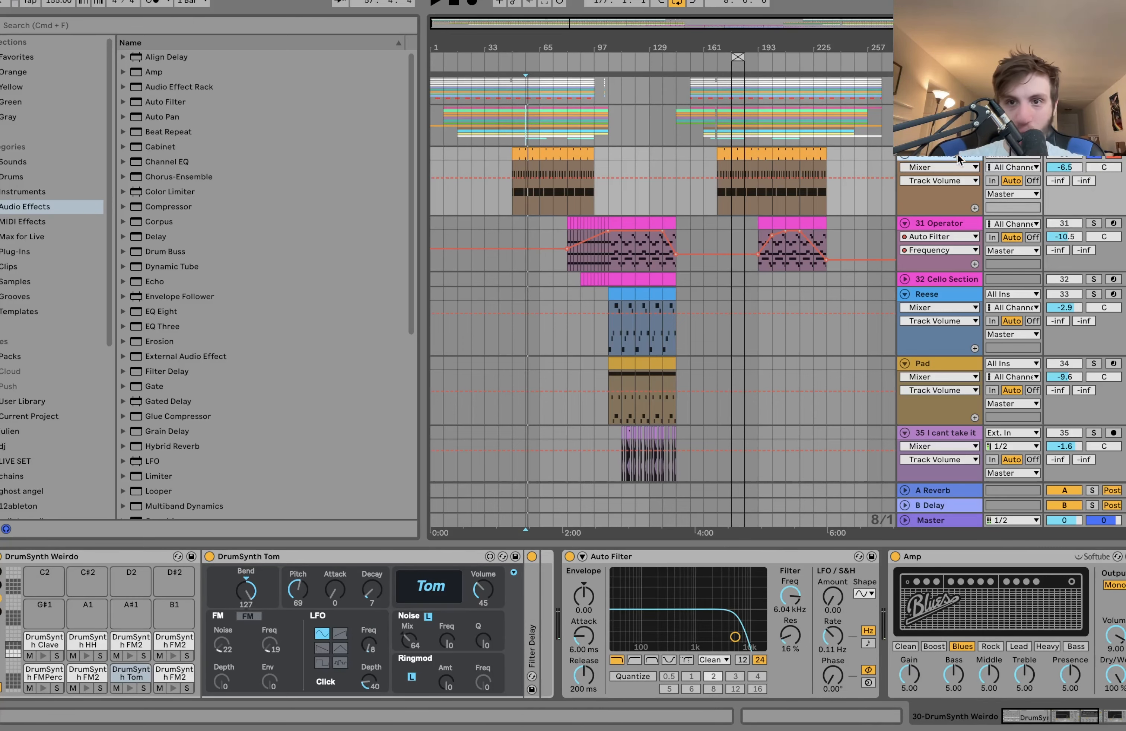
{"action": "left_click", "coordinate": [529, 176]}
{"action": "key", "text": "space"}
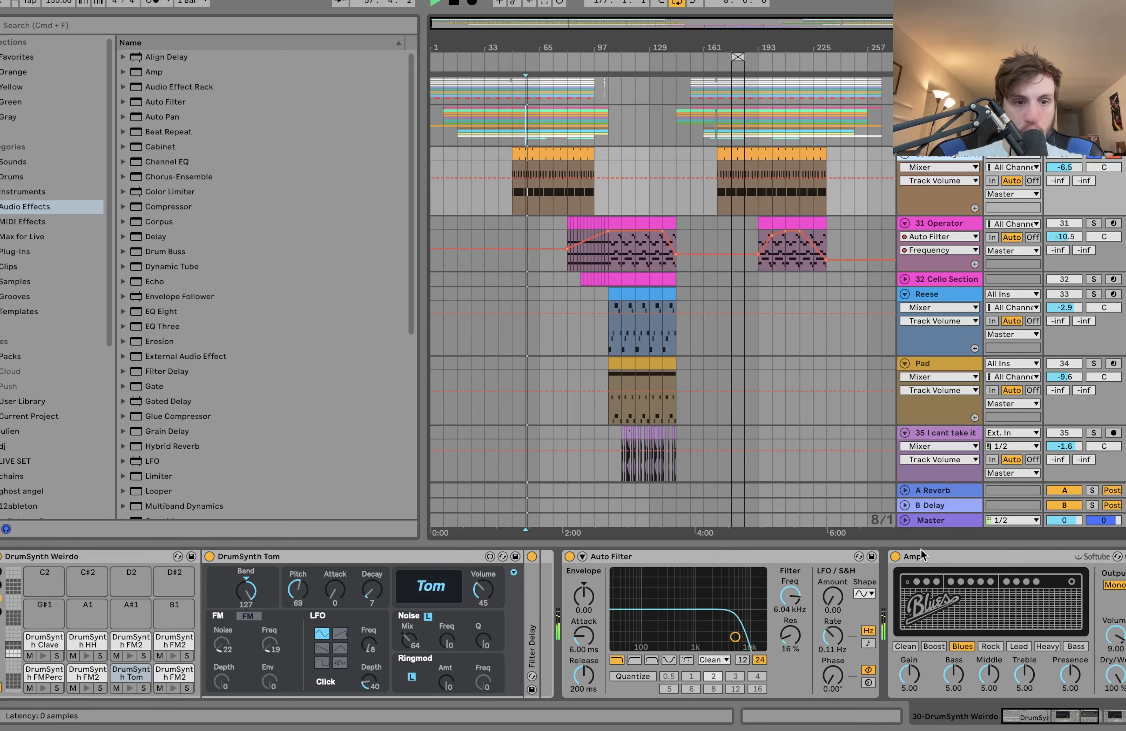
- Bypass the Amp and both Auto Filters on the DrumSynth Weirdo track and replay it from bar 57
{"action": "scroll", "coordinate": [837, 563], "scroll_direction": "right", "scroll_amount": 3}
{"action": "scroll", "coordinate": [839, 562], "scroll_direction": "right", "scroll_amount": 3}
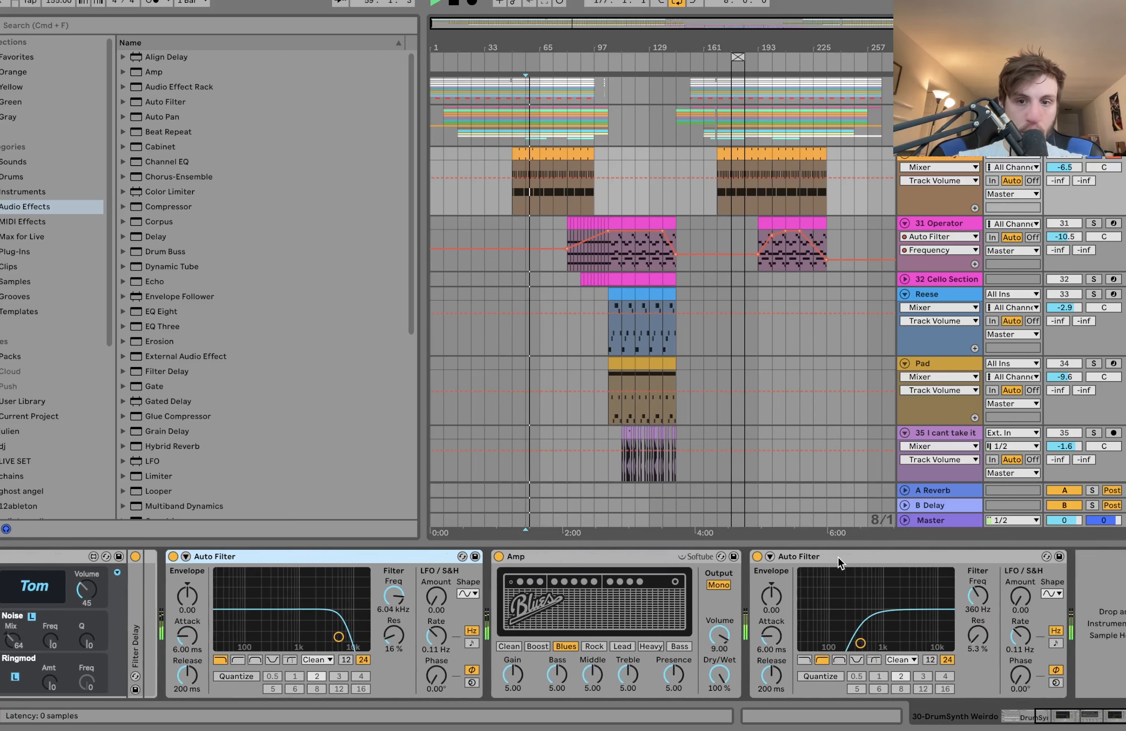
{"action": "left_click", "coordinate": [839, 560], "text": "shift"}
{"action": "left_click", "coordinate": [758, 557]}
{"action": "scroll", "coordinate": [356, 650], "scroll_direction": "left", "scroll_amount": 6}
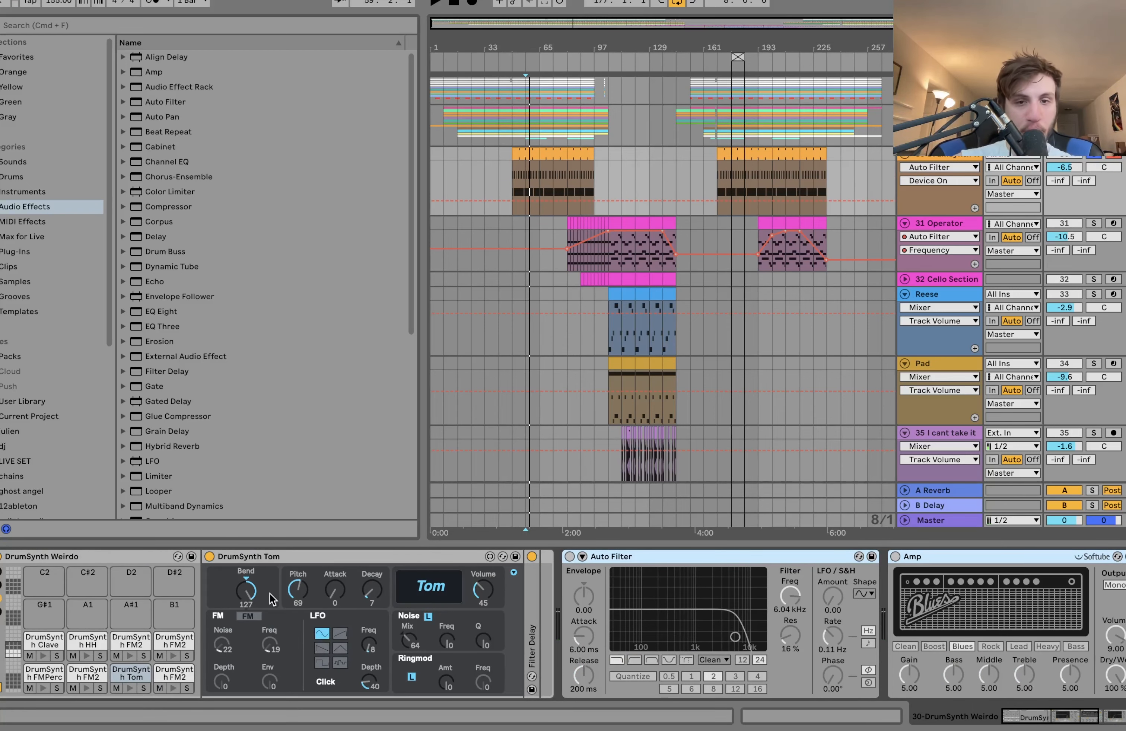
{"action": "key", "text": "space"}
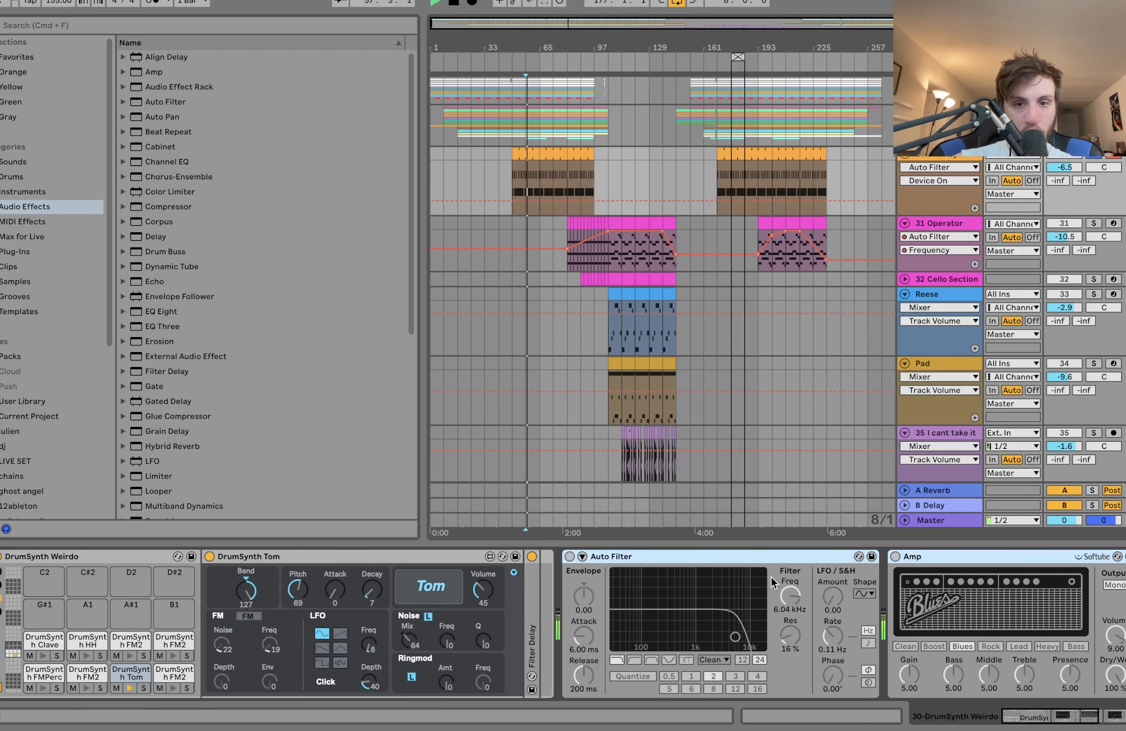
- Switch the DrumSynth Weirdo track's Amp and two Auto Filters back on, stop playback and return to the 14-Group's effect chain
{"action": "left_click", "coordinate": [570, 557]}
{"action": "scroll", "coordinate": [568, 562], "scroll_direction": "right", "scroll_amount": 3}
{"action": "scroll", "coordinate": [569, 562], "scroll_direction": "right", "scroll_amount": 5}
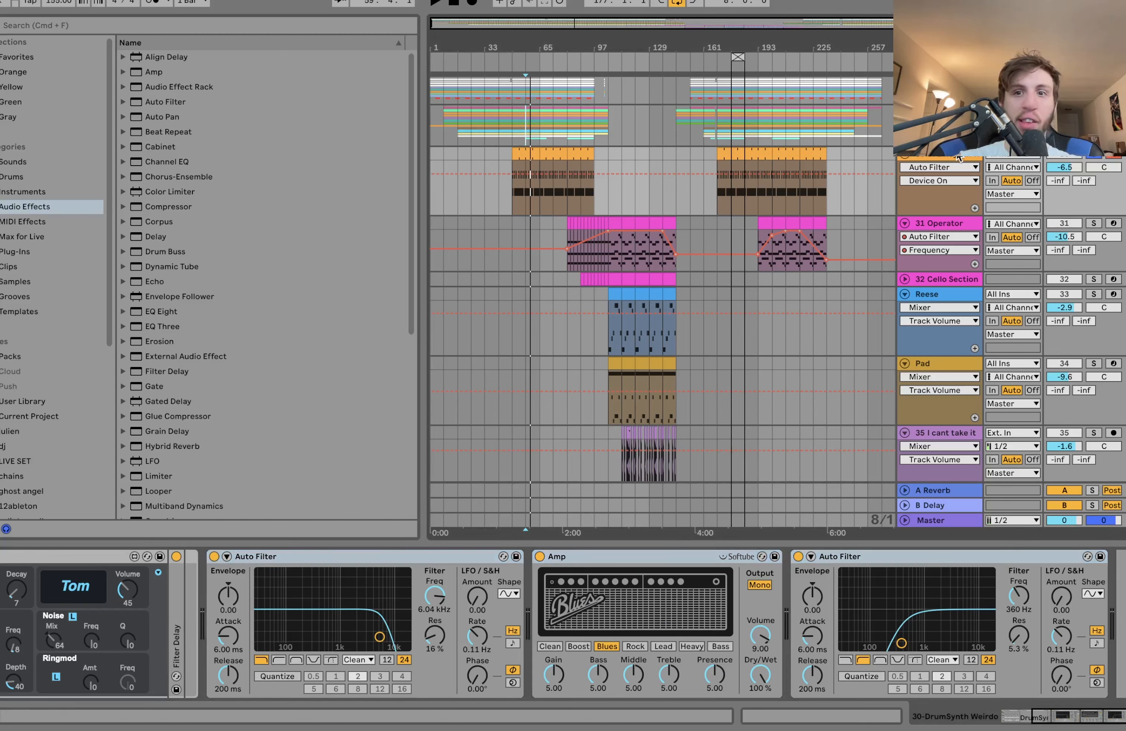
{"action": "key", "text": "space"}
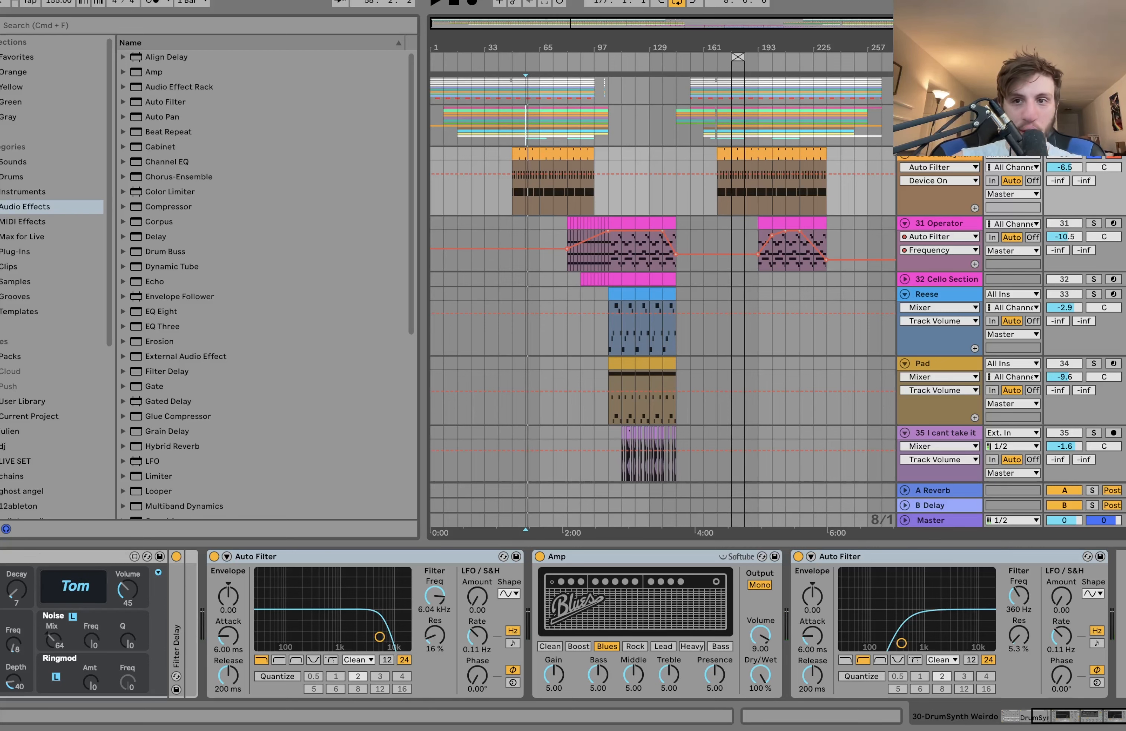
{"action": "key", "text": "Up"}
{"action": "key", "text": "Down"}
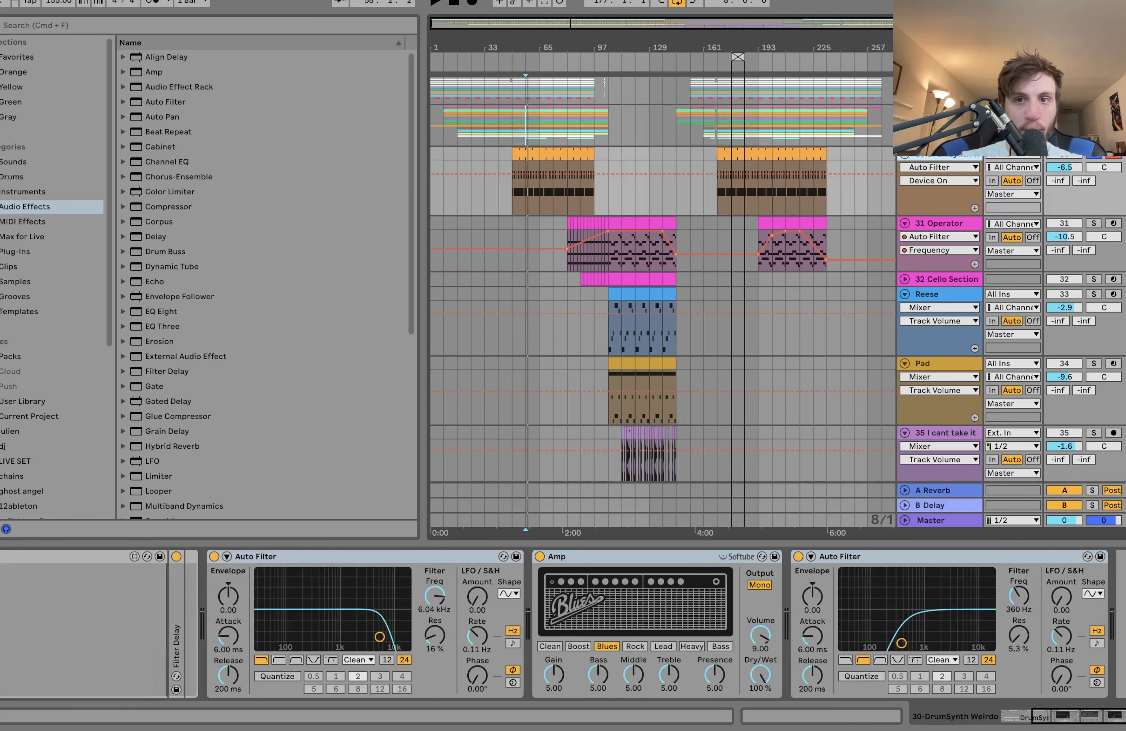
{"action": "key", "text": "Up"}
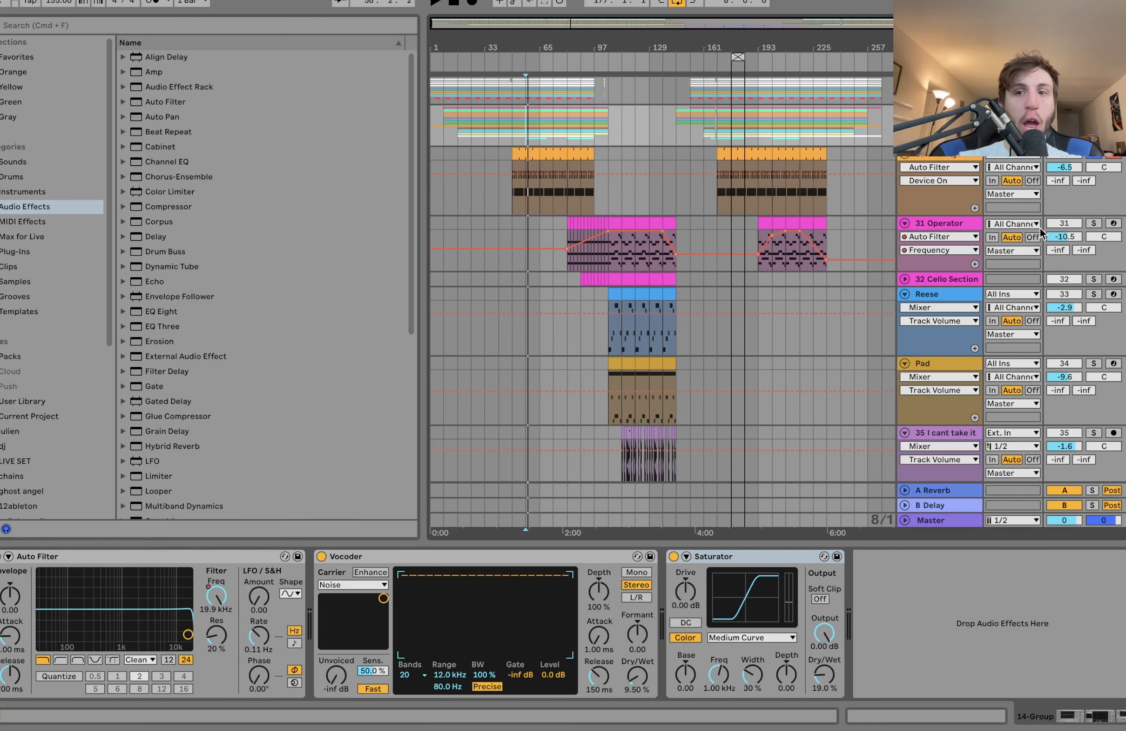
- Solo the 32 Cello Section track, zoom in on its clip at bar 129 and play it
{"action": "left_click", "coordinate": [1093, 279]}
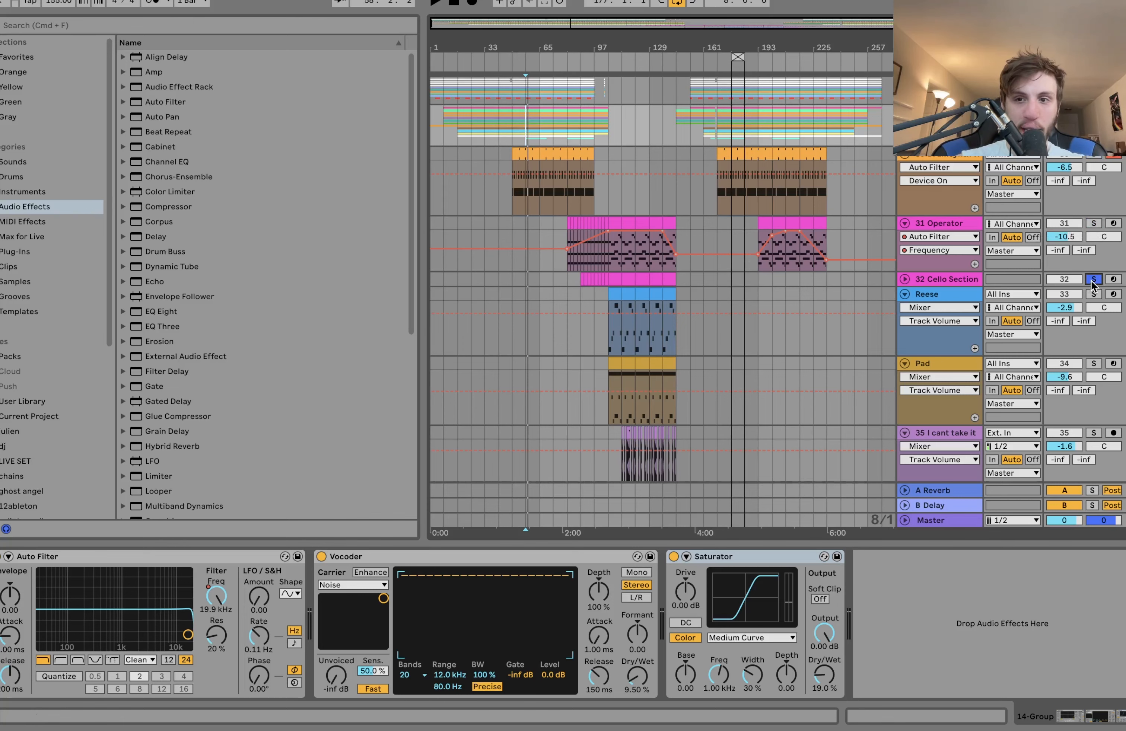
{"action": "left_click", "coordinate": [657, 279]}
{"action": "key", "text": "z"}
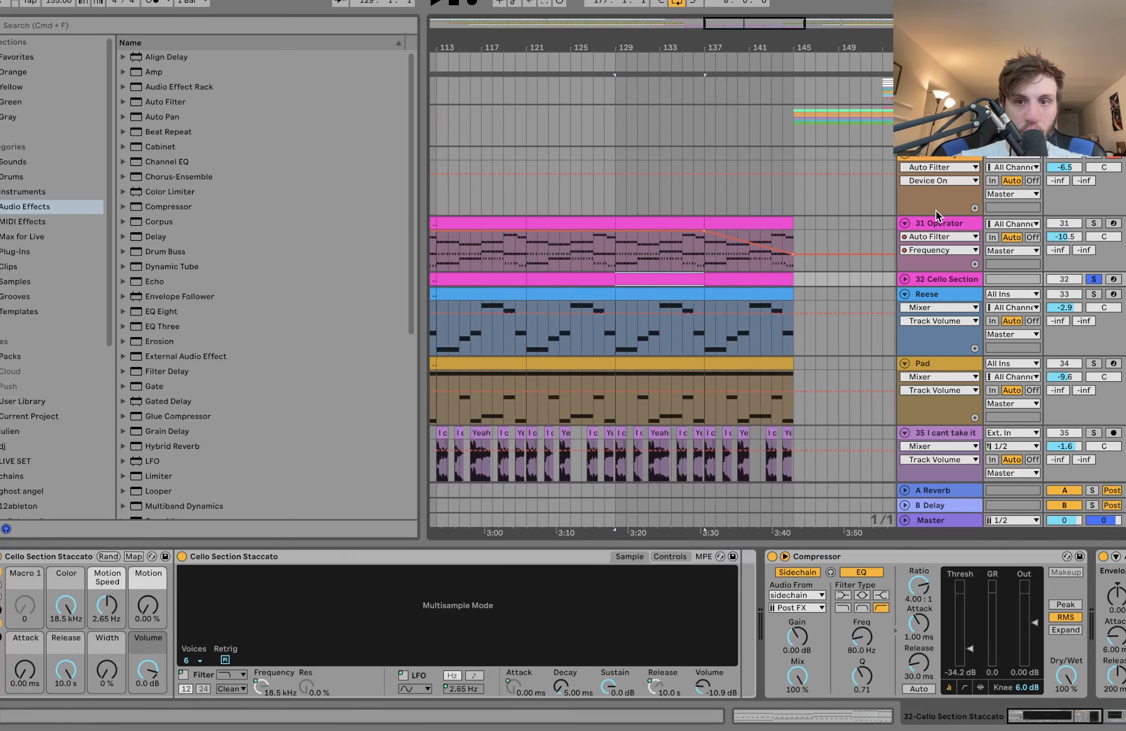
{"action": "key", "text": "space"}
- Solo the tracks from 31 Operator through Pad together and show the Reese track's devices
{"action": "left_click", "coordinate": [937, 224]}
{"action": "left_click", "coordinate": [939, 358], "text": "shift"}
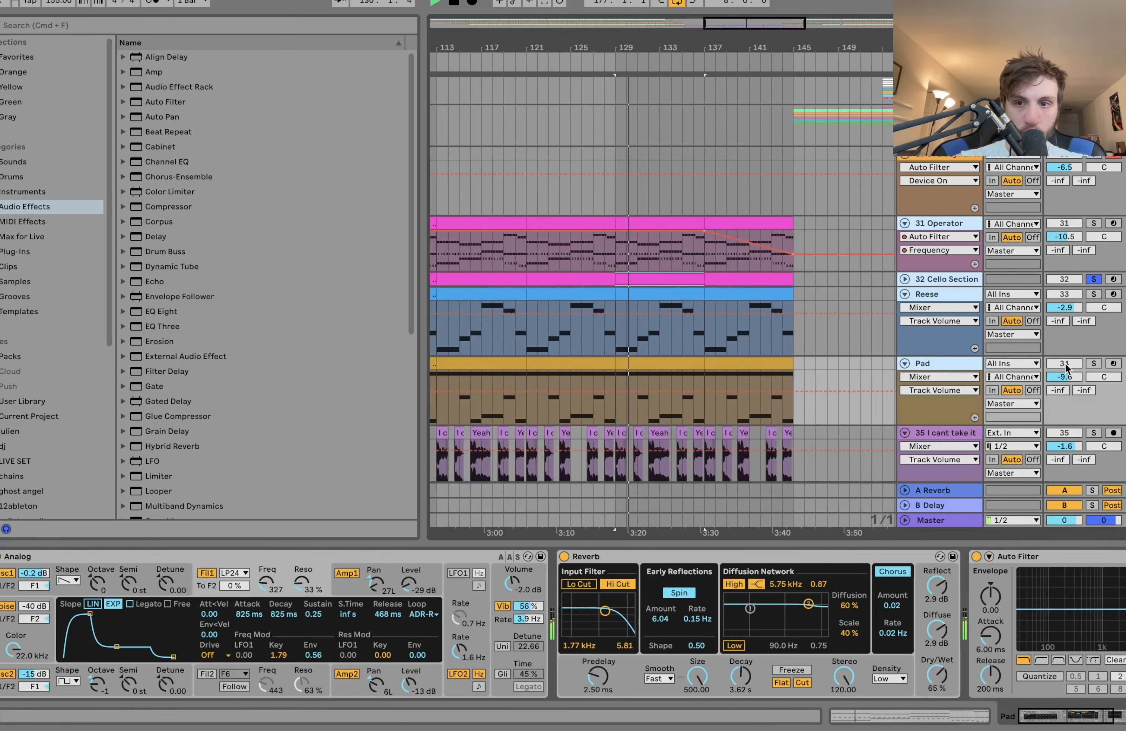
{"action": "left_click", "coordinate": [1093, 363]}
{"action": "left_click", "coordinate": [954, 294]}
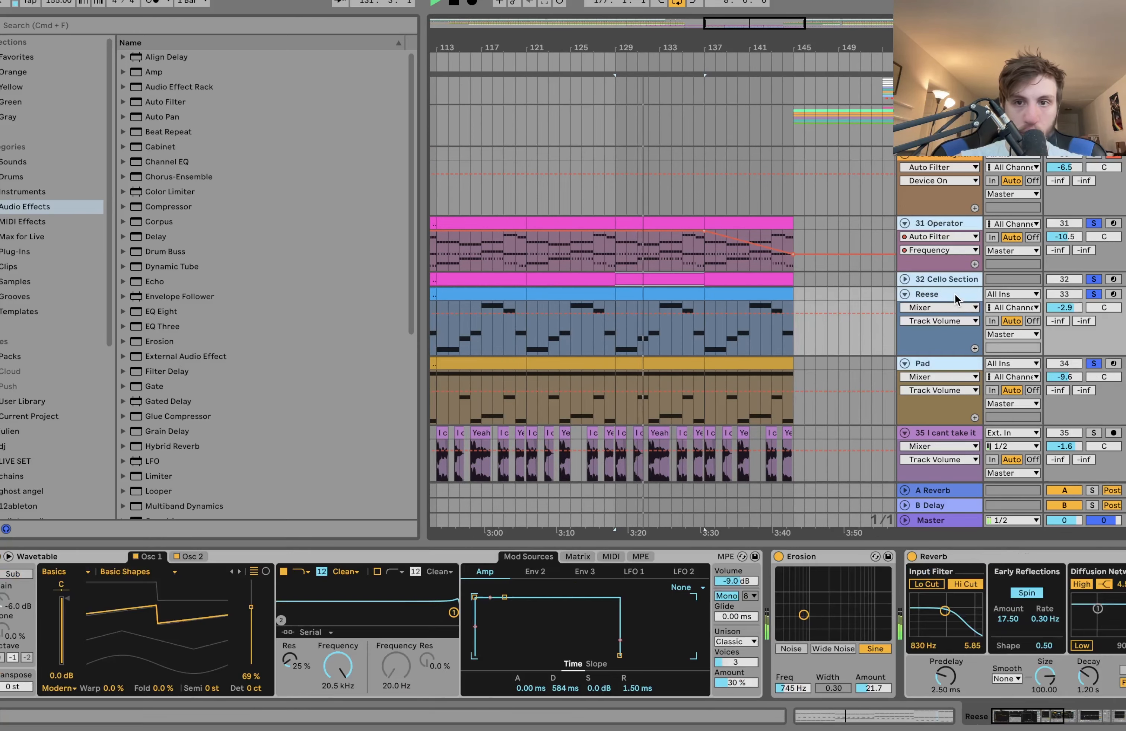
- Unfold the 32 Cello Section track, open its bar 129 clip in the note editor and play it
{"action": "left_click", "coordinate": [927, 281], "text": "shift"}
{"action": "left_click", "coordinate": [904, 279]}
{"action": "scroll", "coordinate": [900, 284], "scroll_direction": "down", "scroll_amount": 5}
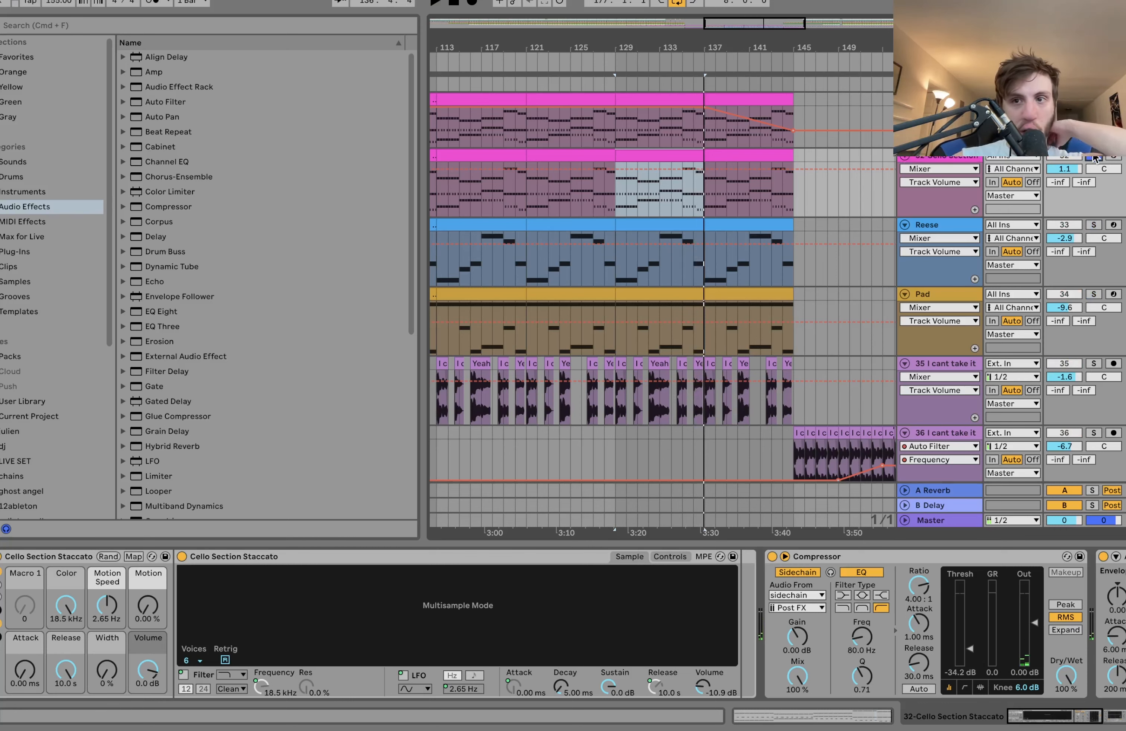
{"action": "double_click", "coordinate": [678, 156]}
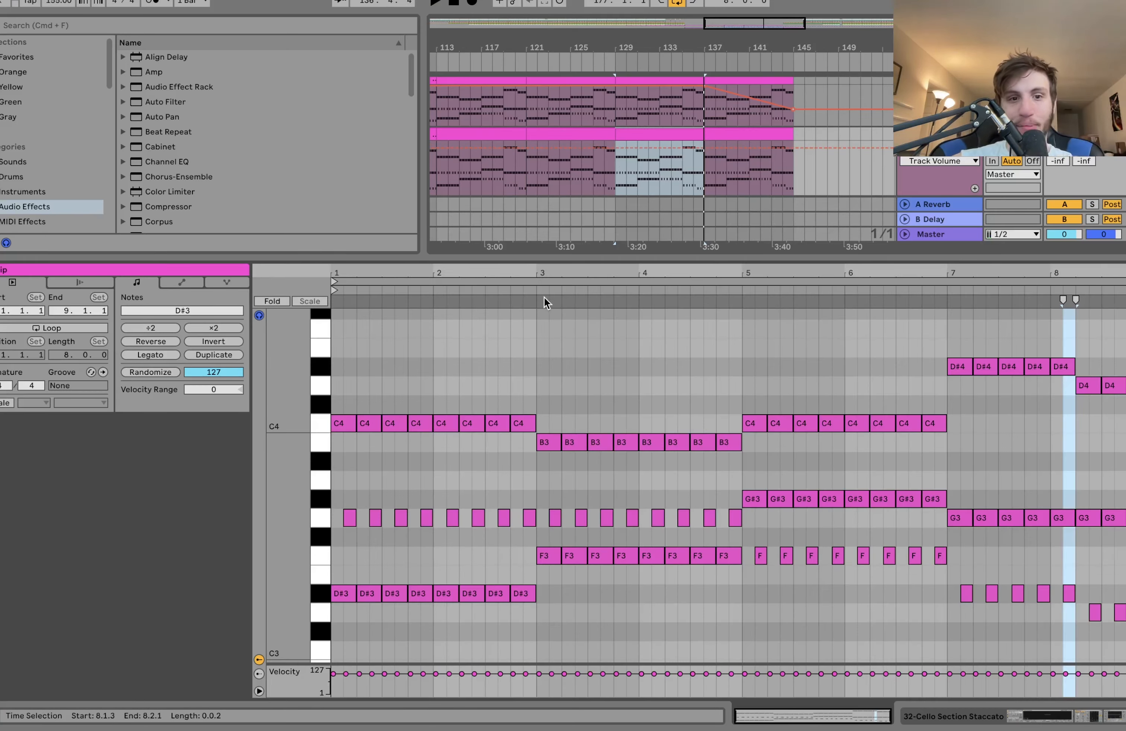
{"action": "key", "text": "space"}
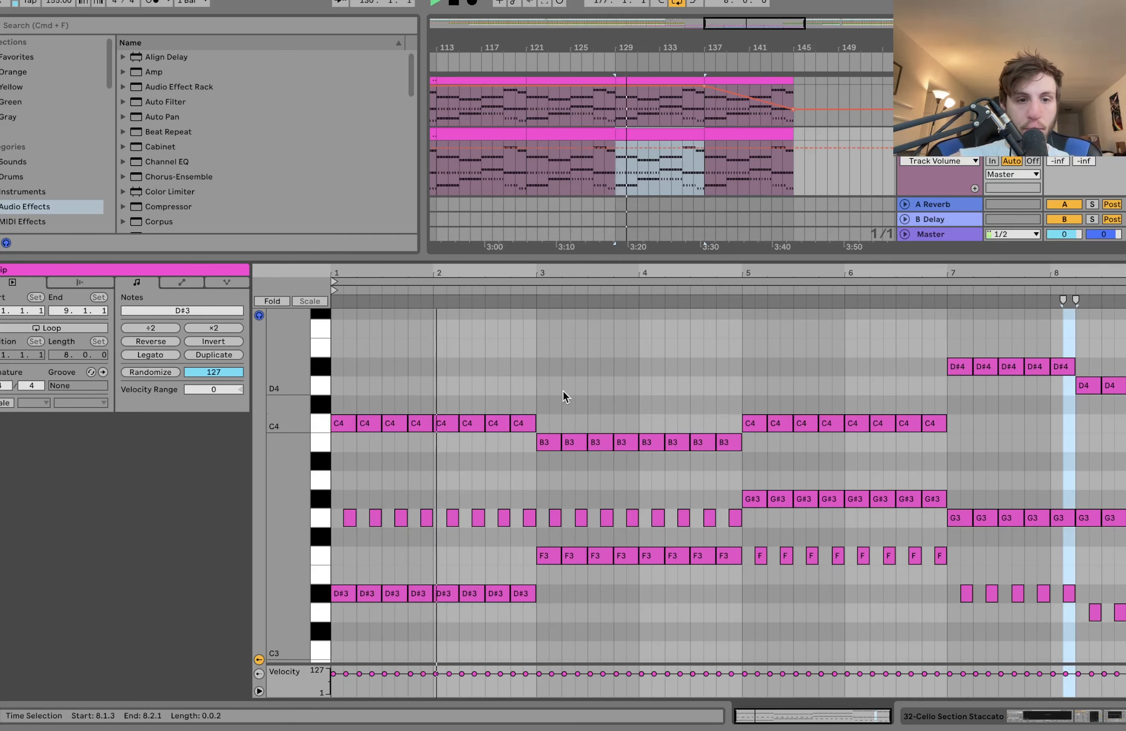
{"action": "key", "text": "space"}
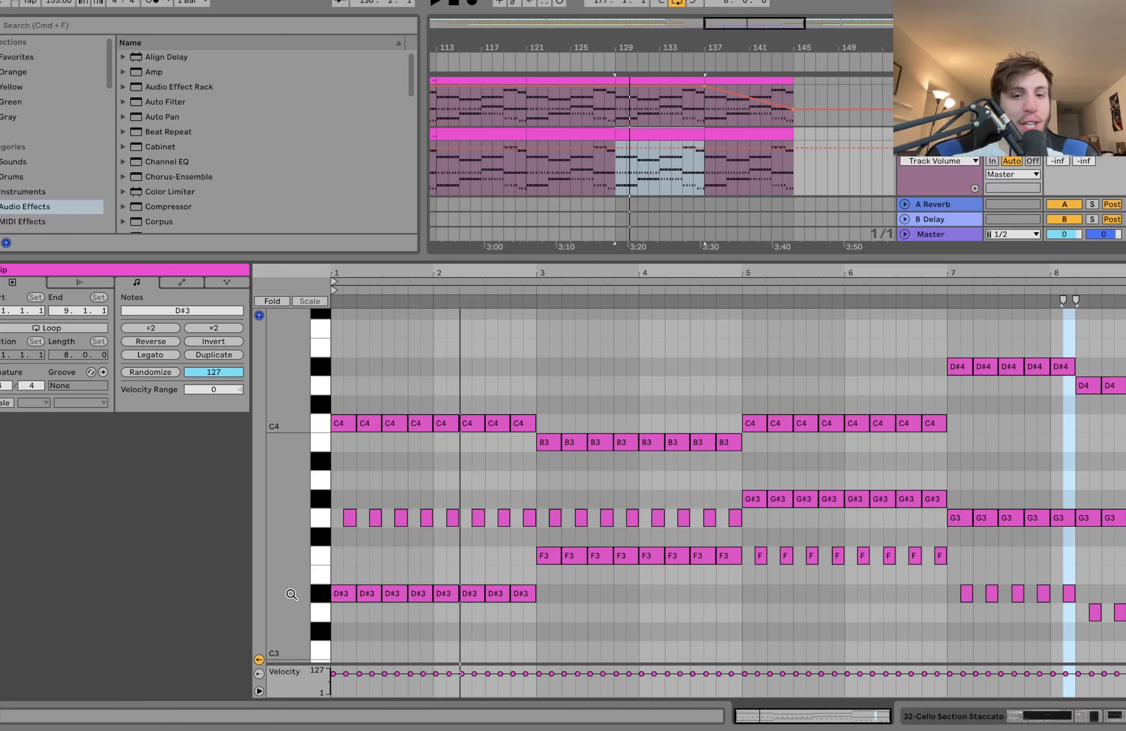
- Highlight all D#3, C4 and F3 notes of the cello clip, one pitch at a time, to demonstrate its chord pattern
{"action": "left_click", "coordinate": [322, 592]}
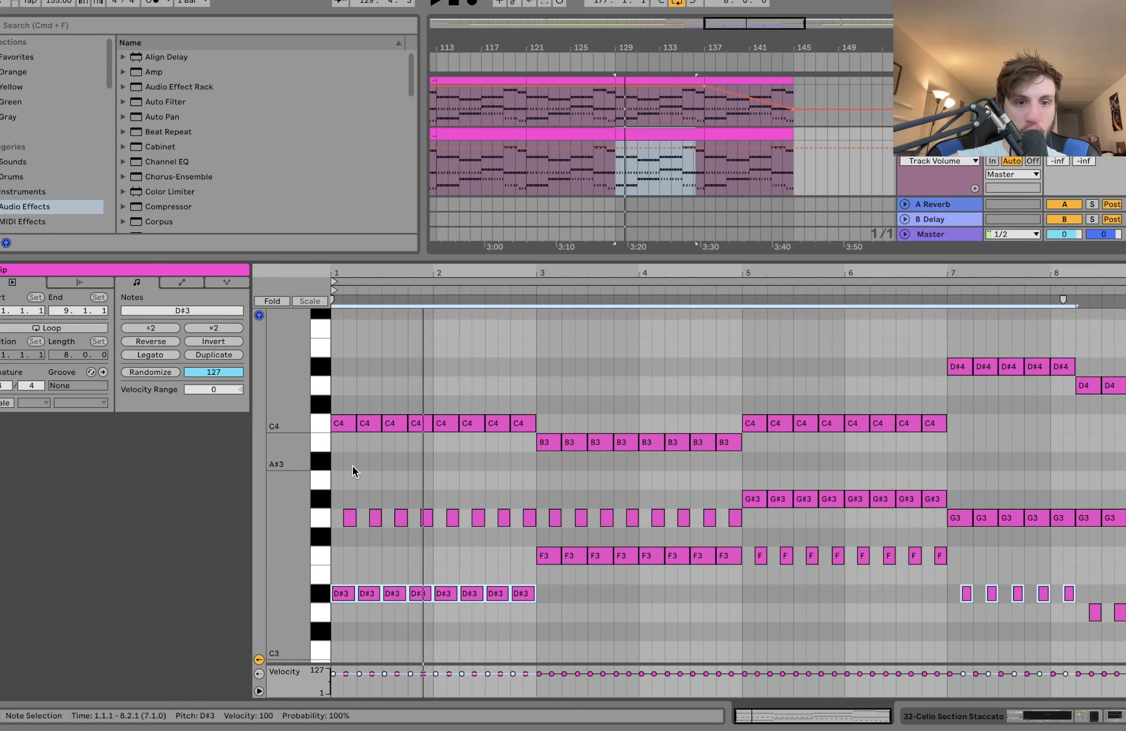
{"action": "left_click", "coordinate": [319, 424]}
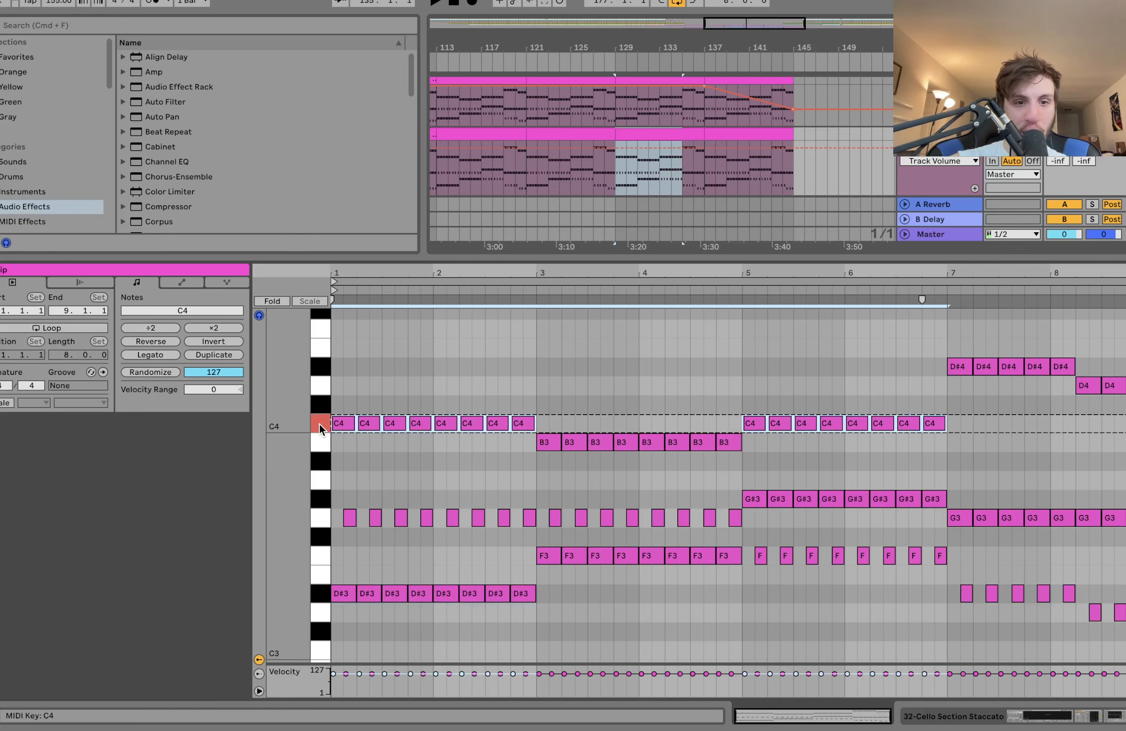
{"action": "key", "text": "space"}
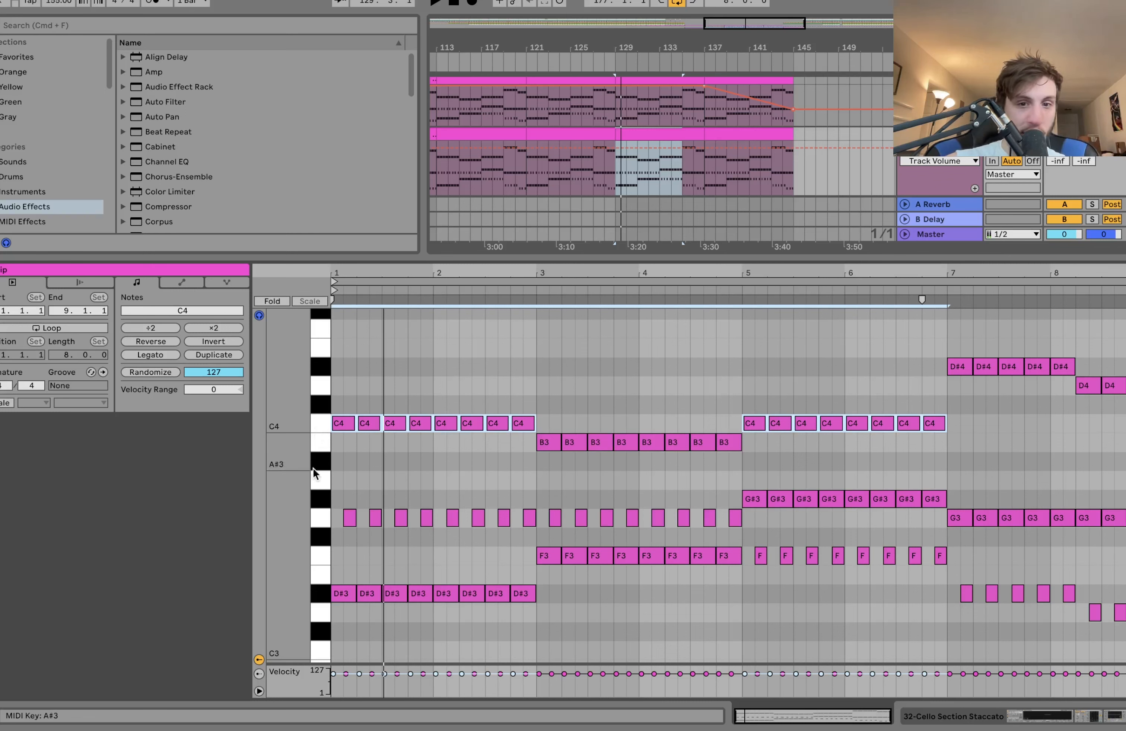
{"action": "left_click", "coordinate": [316, 595]}
{"action": "left_click", "coordinate": [323, 553]}
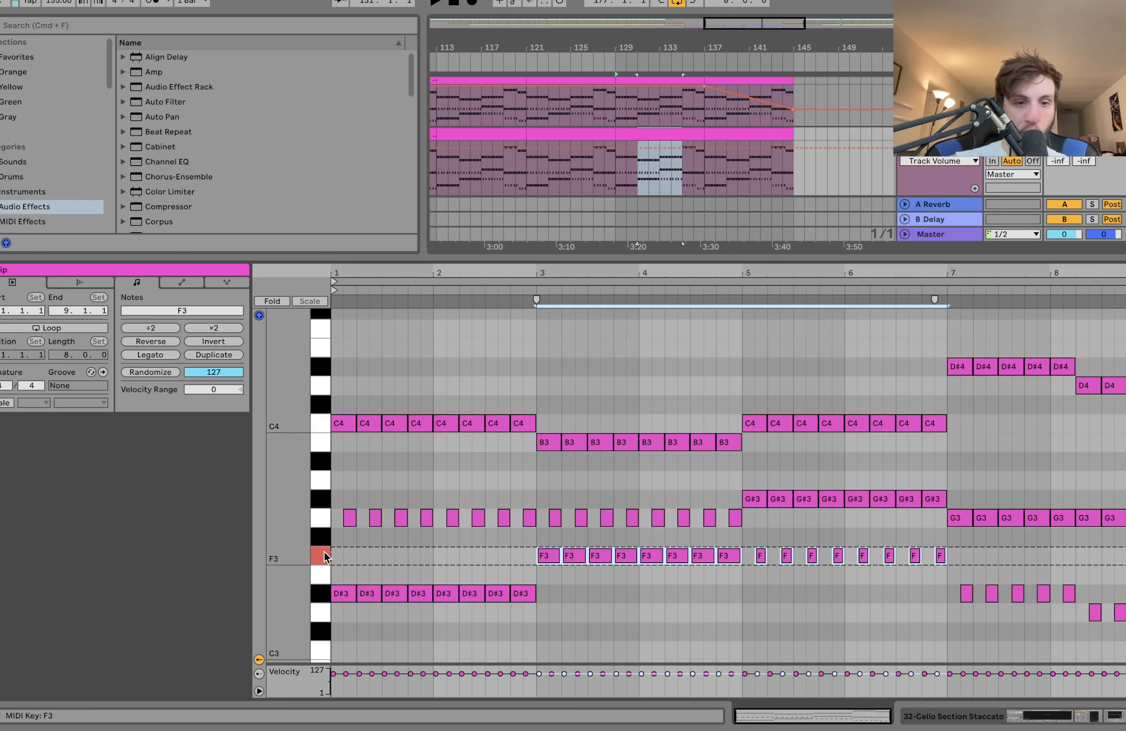
- Highlight the cello clip's G3, G#3, C4, D4, D#4, D3 and B3 notes one pitch at a time and play the passage
{"action": "left_click", "coordinate": [323, 526]}
{"action": "left_click", "coordinate": [322, 500]}
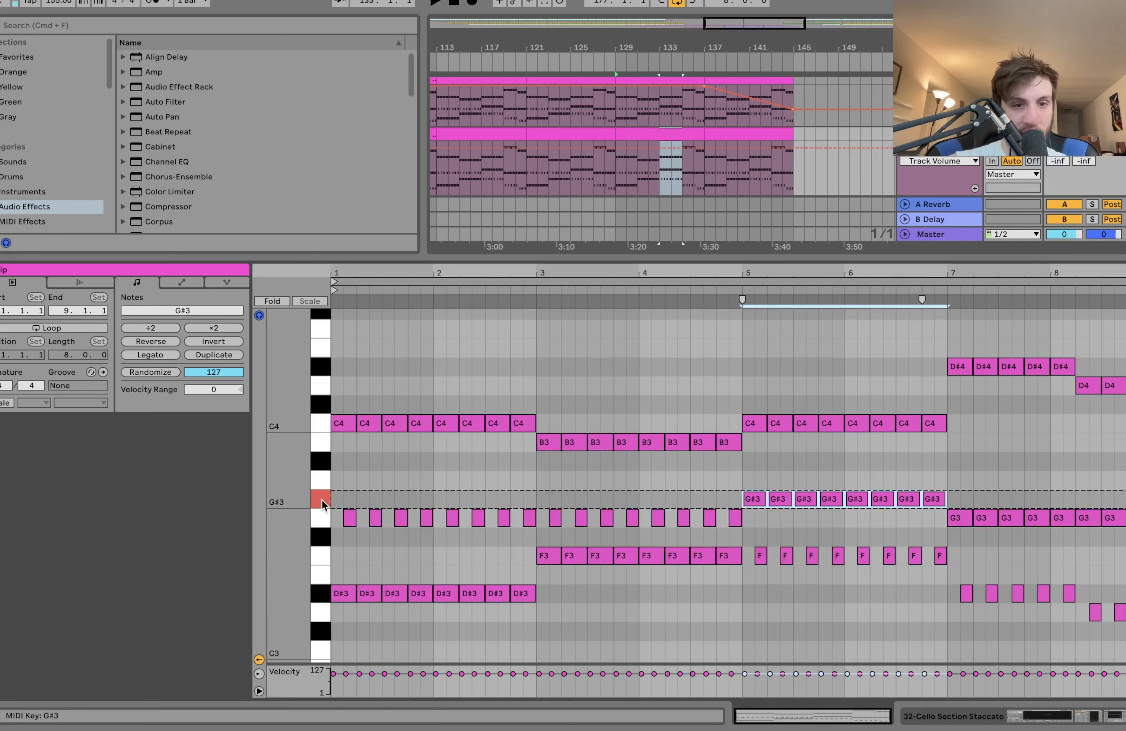
{"action": "left_click", "coordinate": [318, 424]}
{"action": "left_click", "coordinate": [321, 383]}
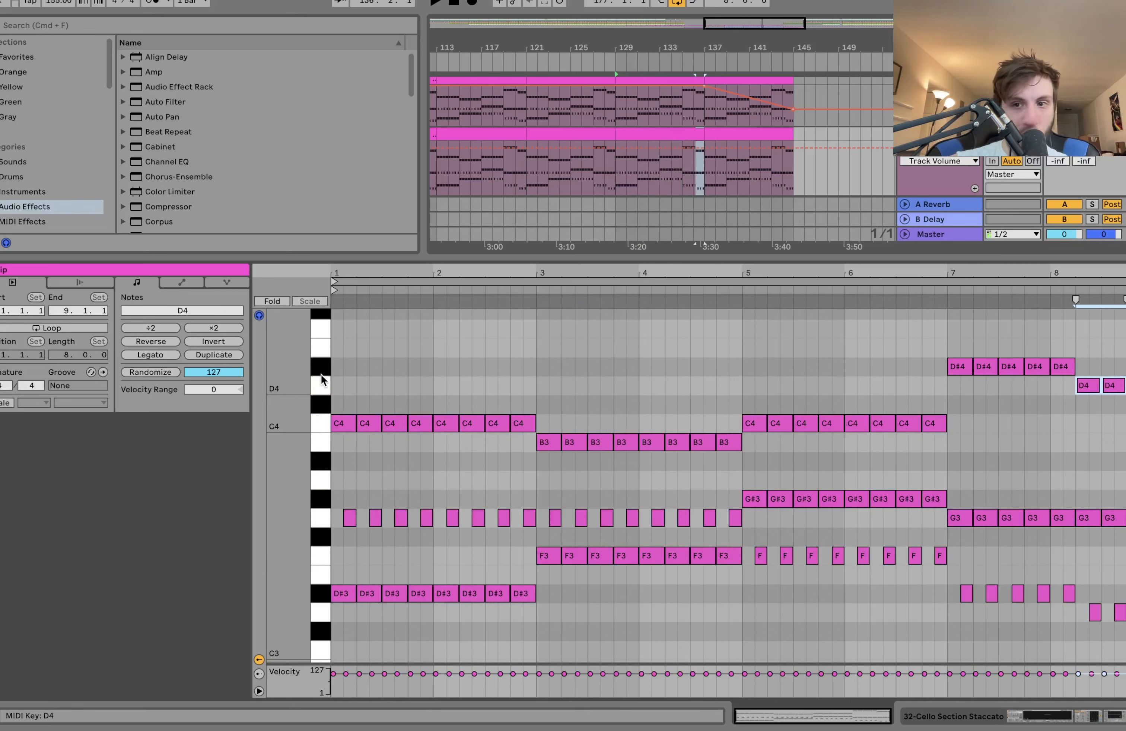
{"action": "left_click", "coordinate": [321, 365]}
{"action": "left_click", "coordinate": [321, 610]}
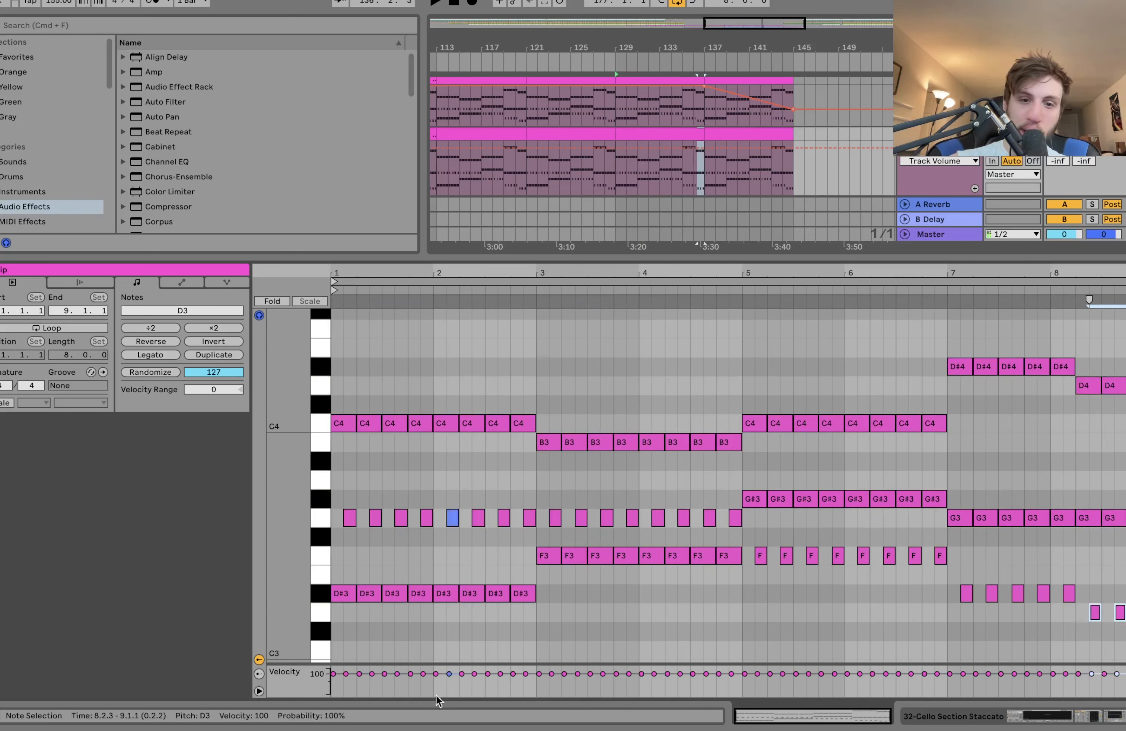
{"action": "left_click", "coordinate": [325, 441]}
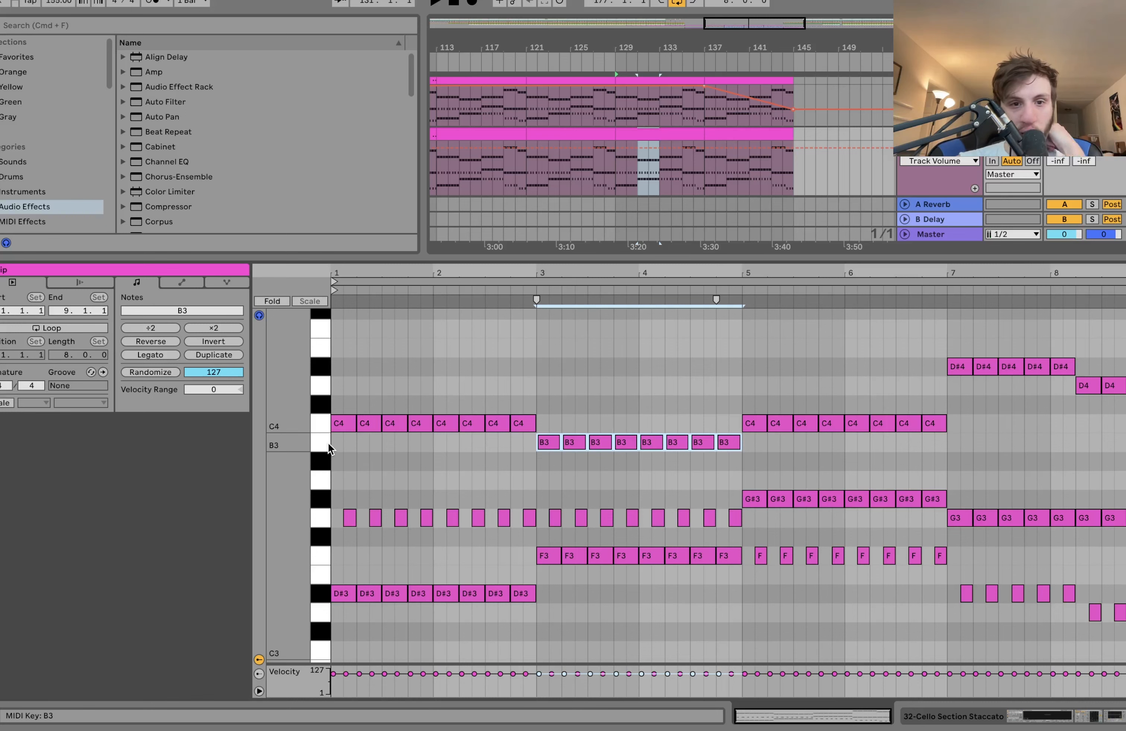
{"action": "key", "text": "space"}
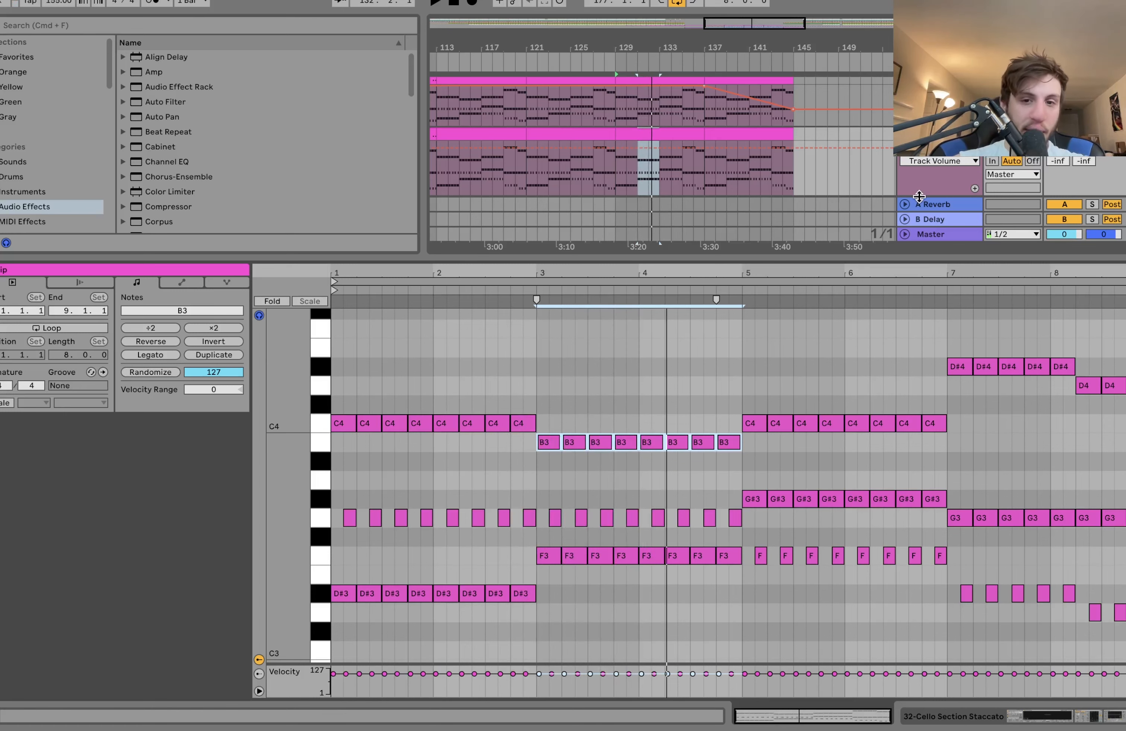
- Show the 32 Cello Section track's device chain and display its Auto Filter frequency automation across the arrangement
{"action": "left_click", "coordinate": [937, 718]}
{"action": "left_click", "coordinate": [627, 136]}
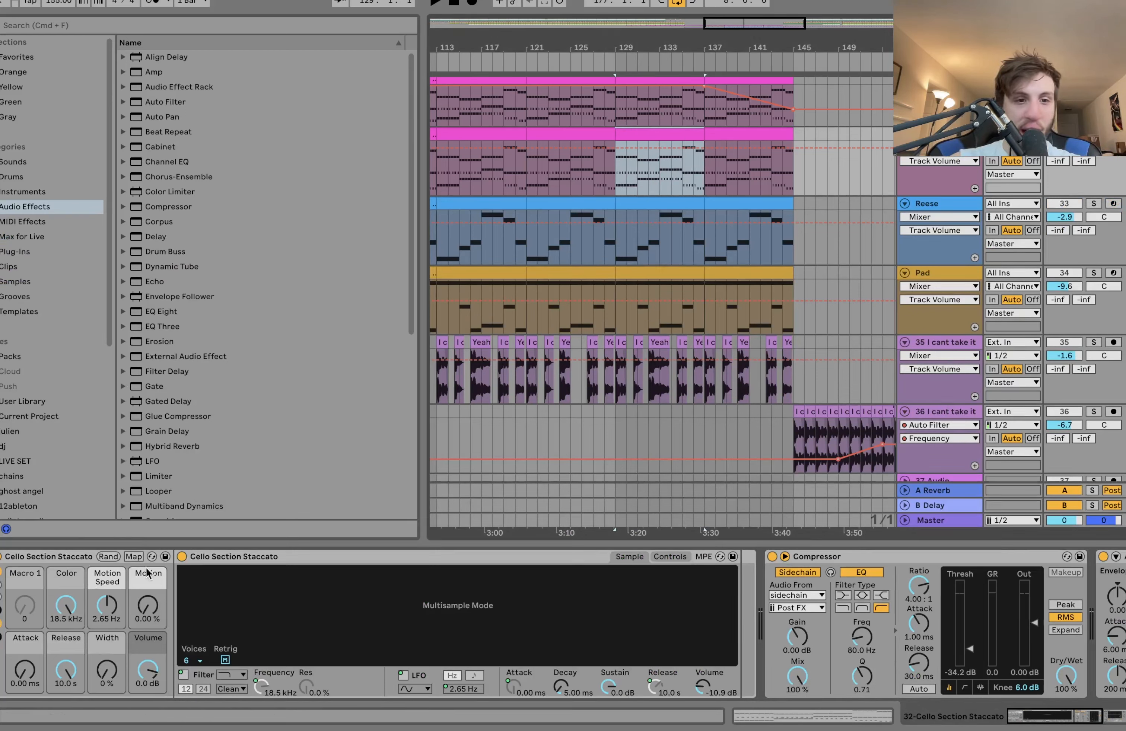
{"action": "scroll", "coordinate": [150, 559], "scroll_direction": "right", "scroll_amount": 5}
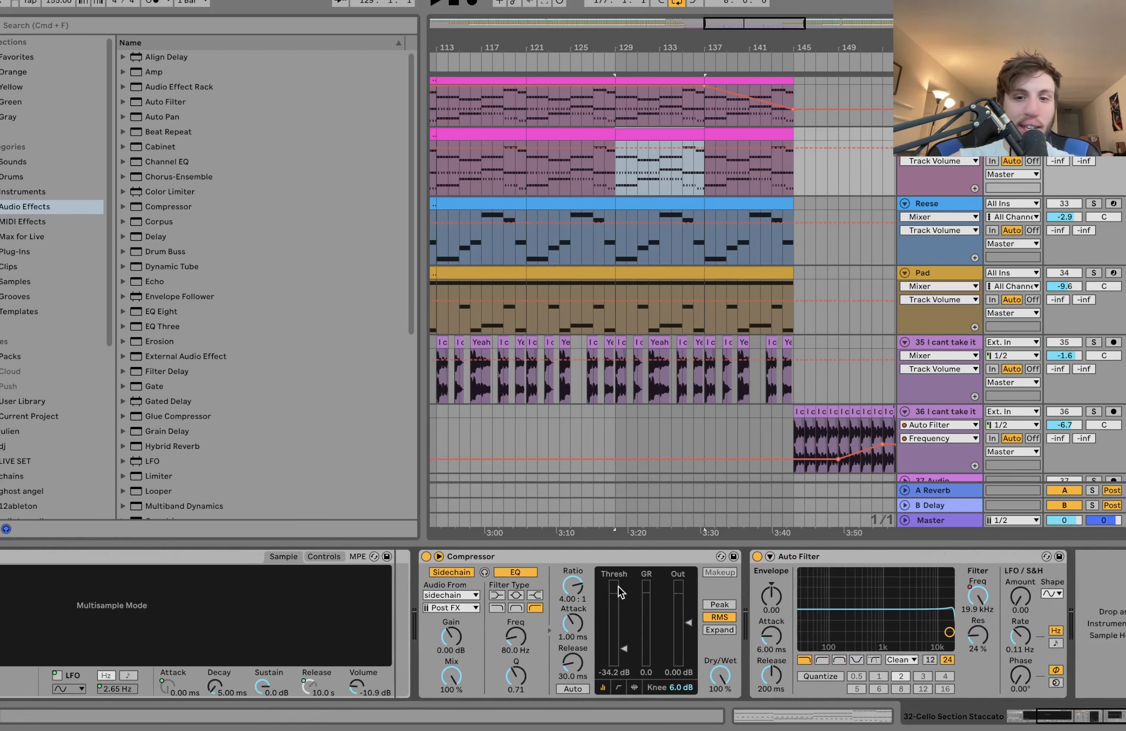
{"action": "left_click", "coordinate": [981, 600]}
{"action": "scroll", "coordinate": [751, 330], "scroll_direction": "down", "scroll_amount": 5}
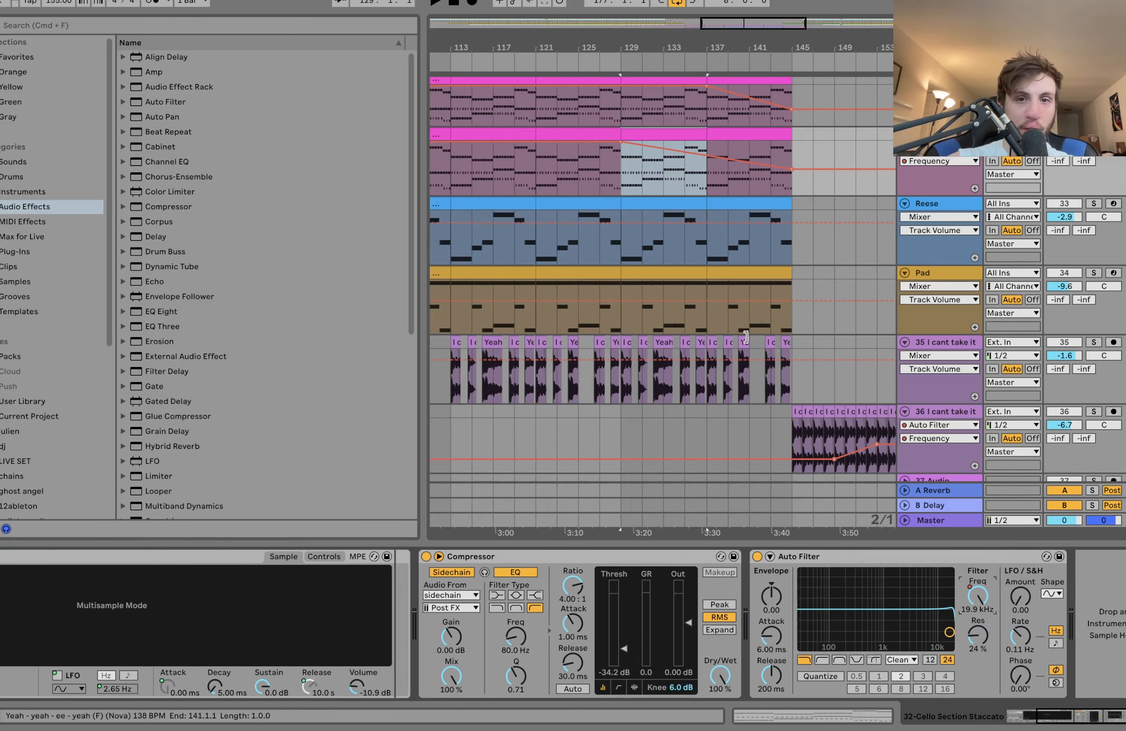
{"action": "left_click", "coordinate": [672, 133]}
{"action": "scroll", "coordinate": [674, 136], "scroll_direction": "up", "scroll_amount": 4}
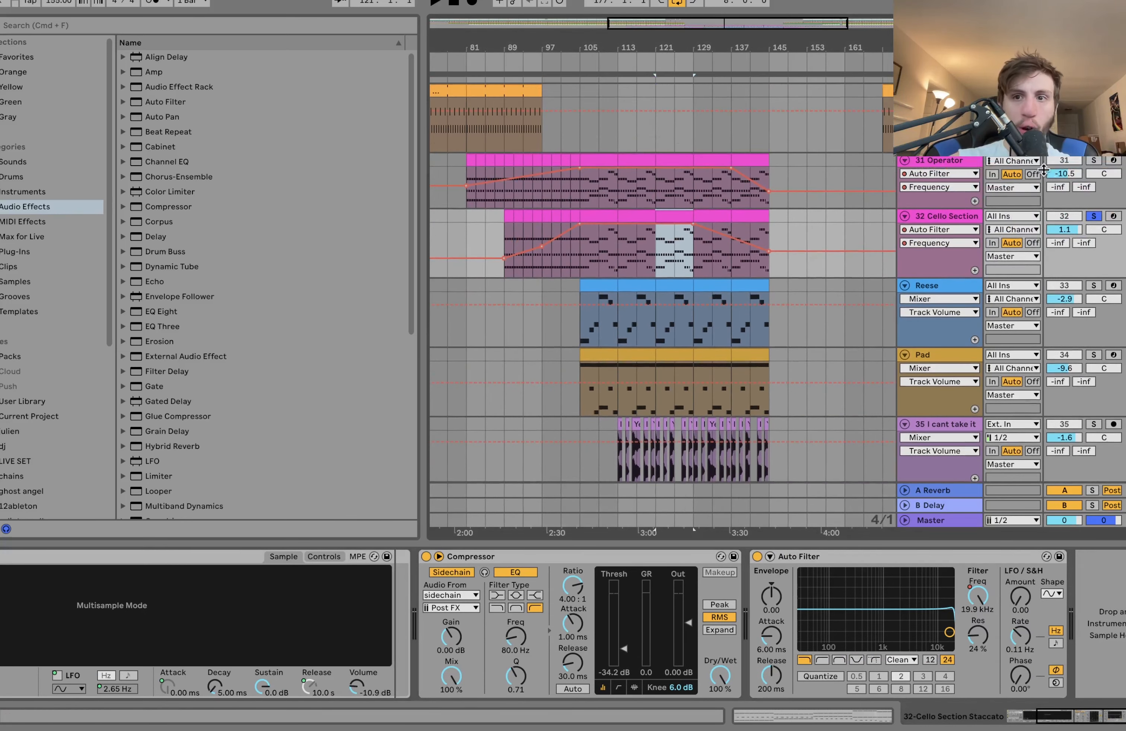
- Play the 31 Operator clip at bar 121 and inspect its notes and the track's device chain
{"action": "left_click", "coordinate": [956, 160]}
{"action": "key", "text": "space"}
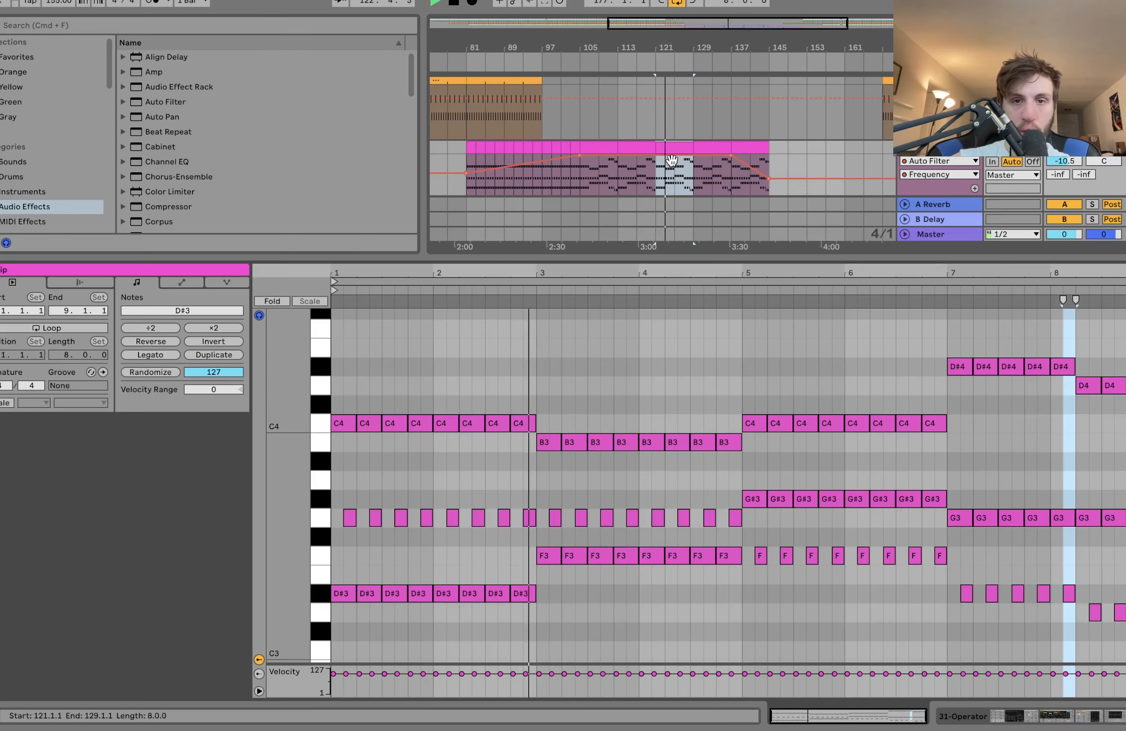
{"action": "double_click", "coordinate": [668, 159]}
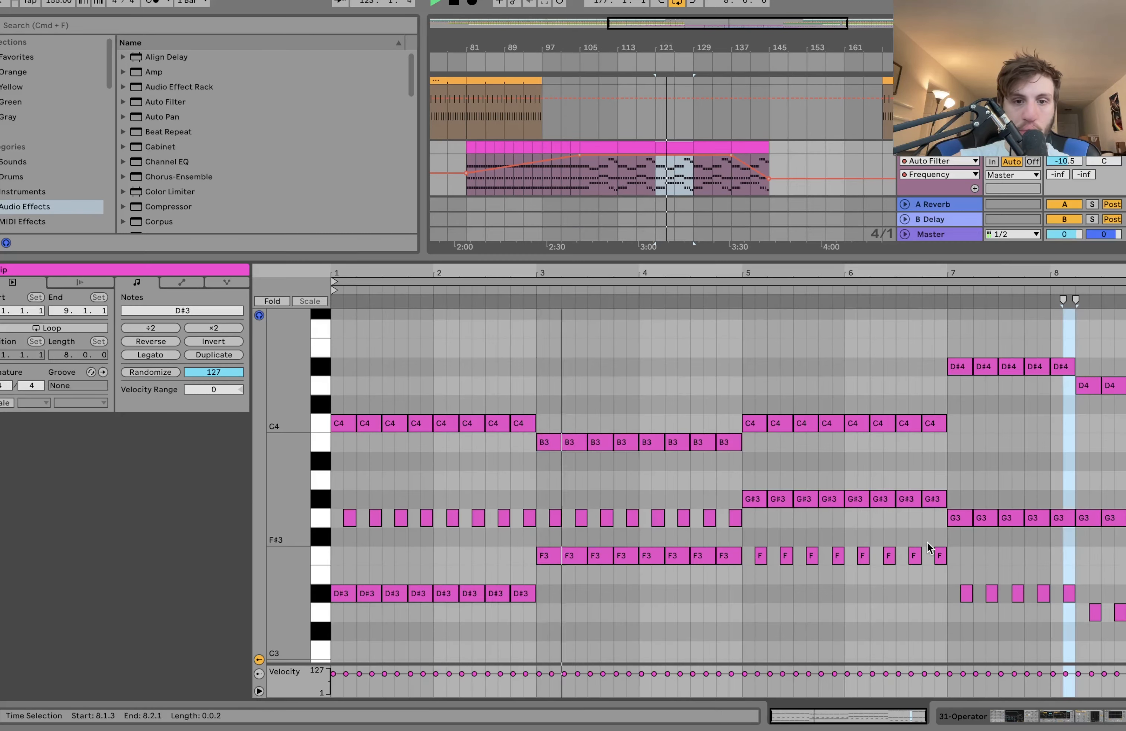
{"action": "key", "text": "shift+Tab"}
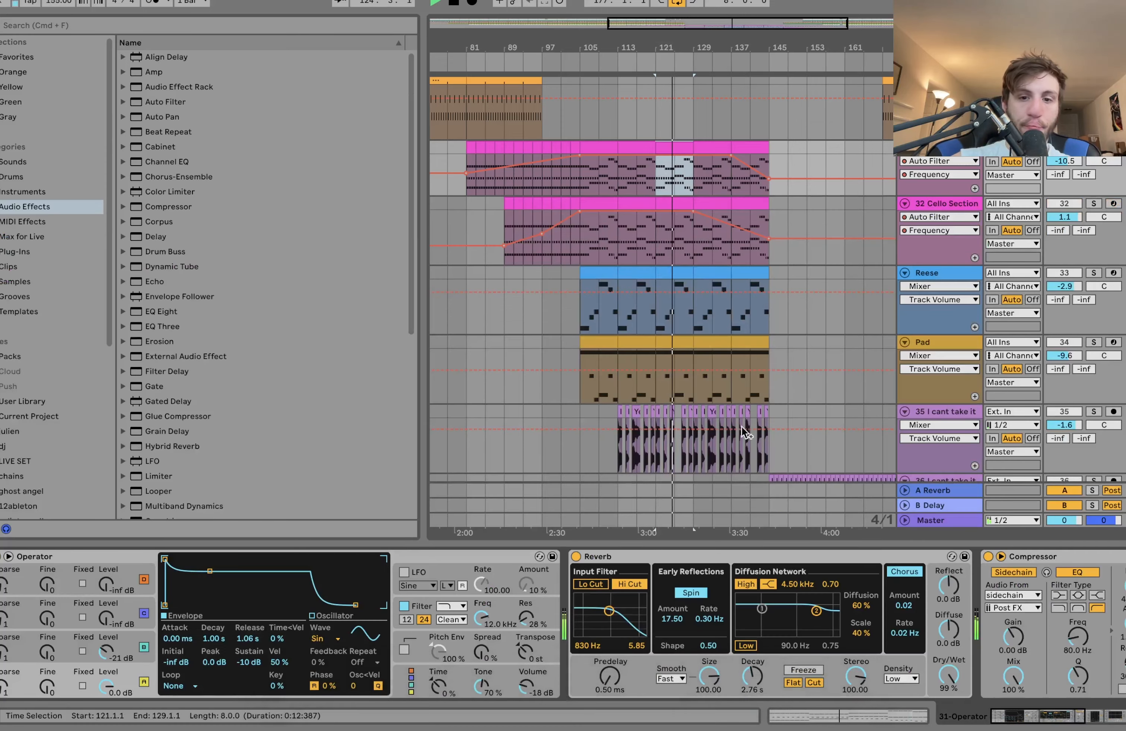
{"action": "scroll", "coordinate": [589, 566], "scroll_direction": "right", "scroll_amount": 10}
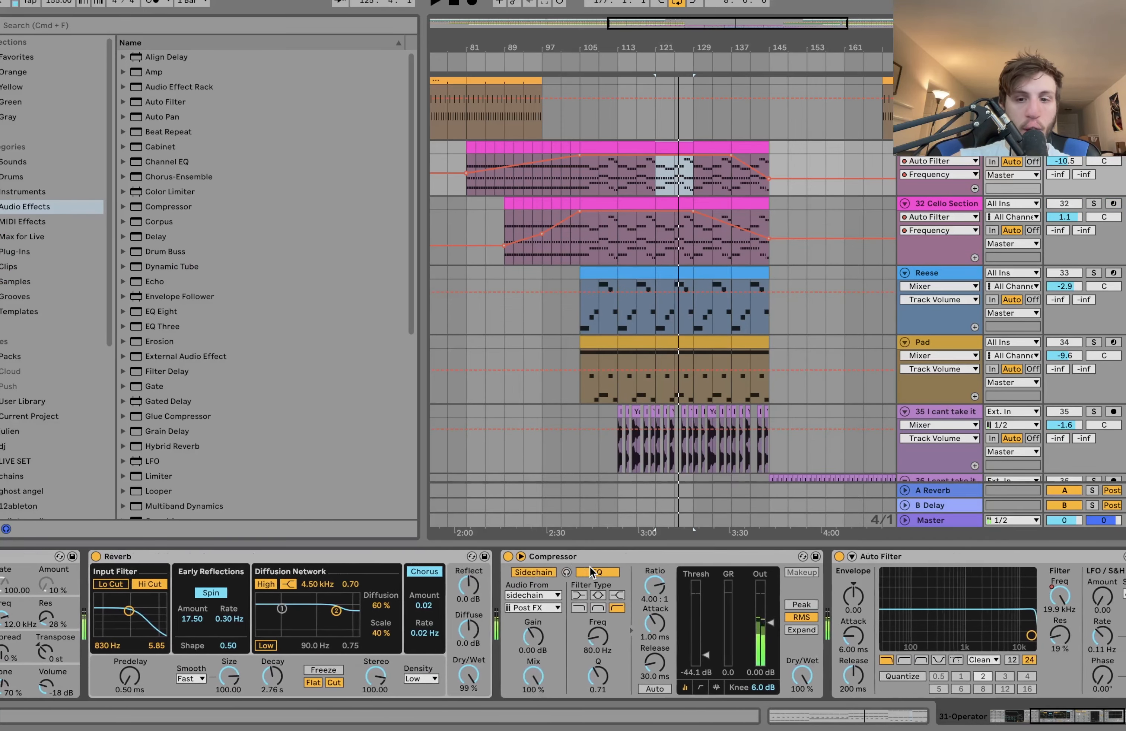
{"action": "scroll", "coordinate": [590, 567], "scroll_direction": "left", "scroll_amount": 8}
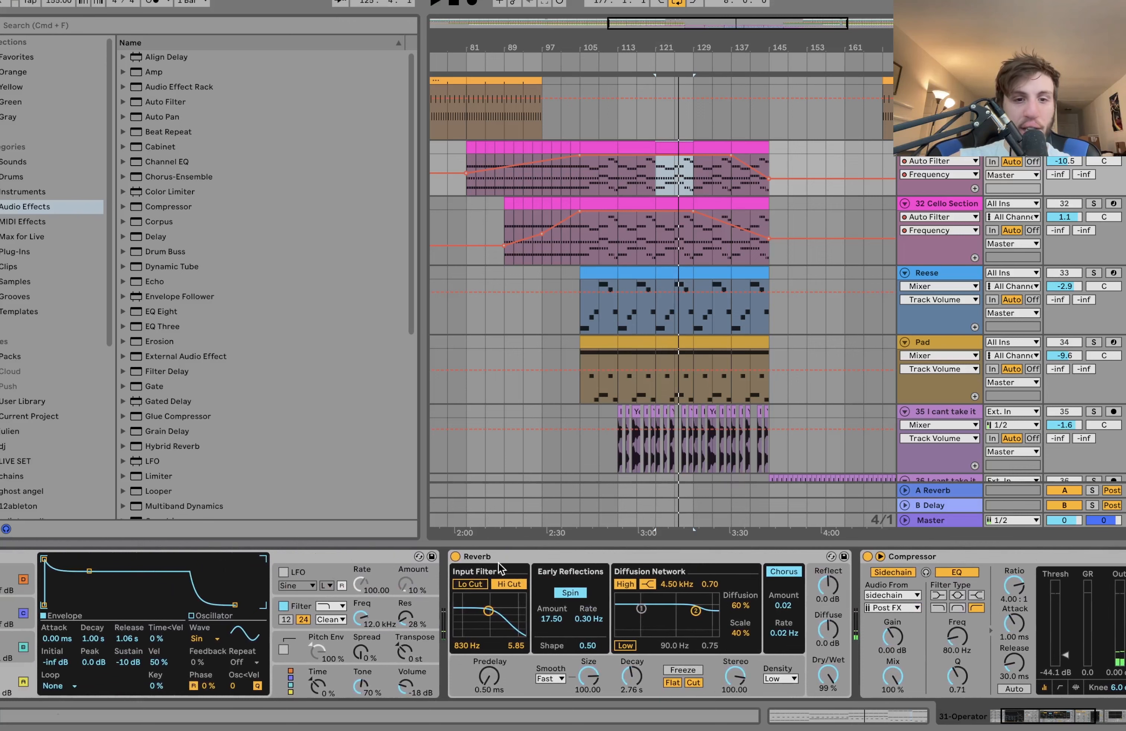
- Compare the 31 Operator sound with Reverb bypassed and re-enabled, and view the Compressor and Auto Filter behind it
{"action": "left_click", "coordinate": [456, 556]}
{"action": "scroll", "coordinate": [324, 591], "scroll_direction": "left", "scroll_amount": 5}
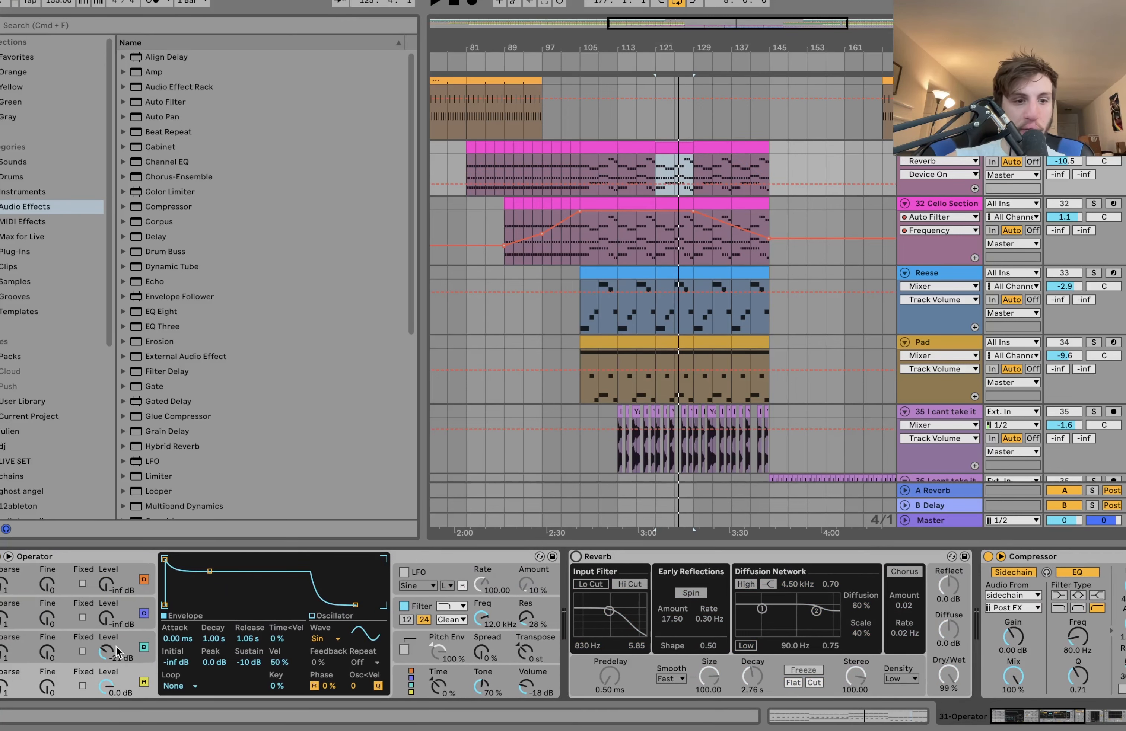
{"action": "key", "text": "space"}
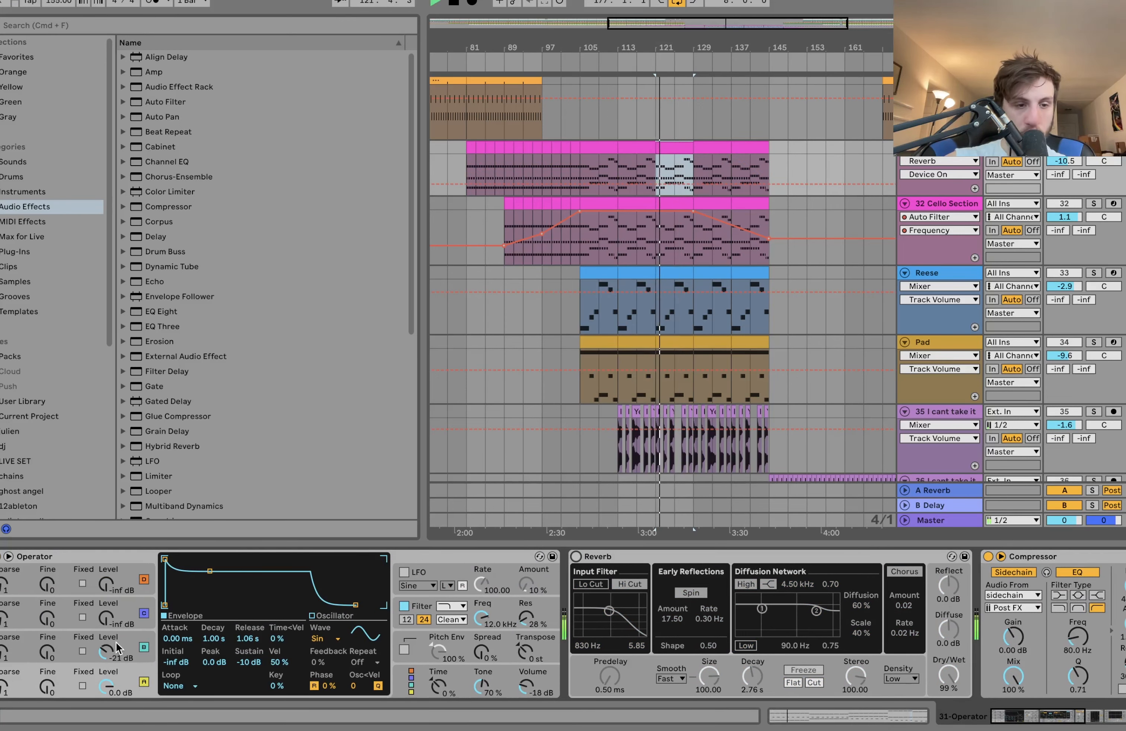
{"action": "left_click", "coordinate": [576, 555]}
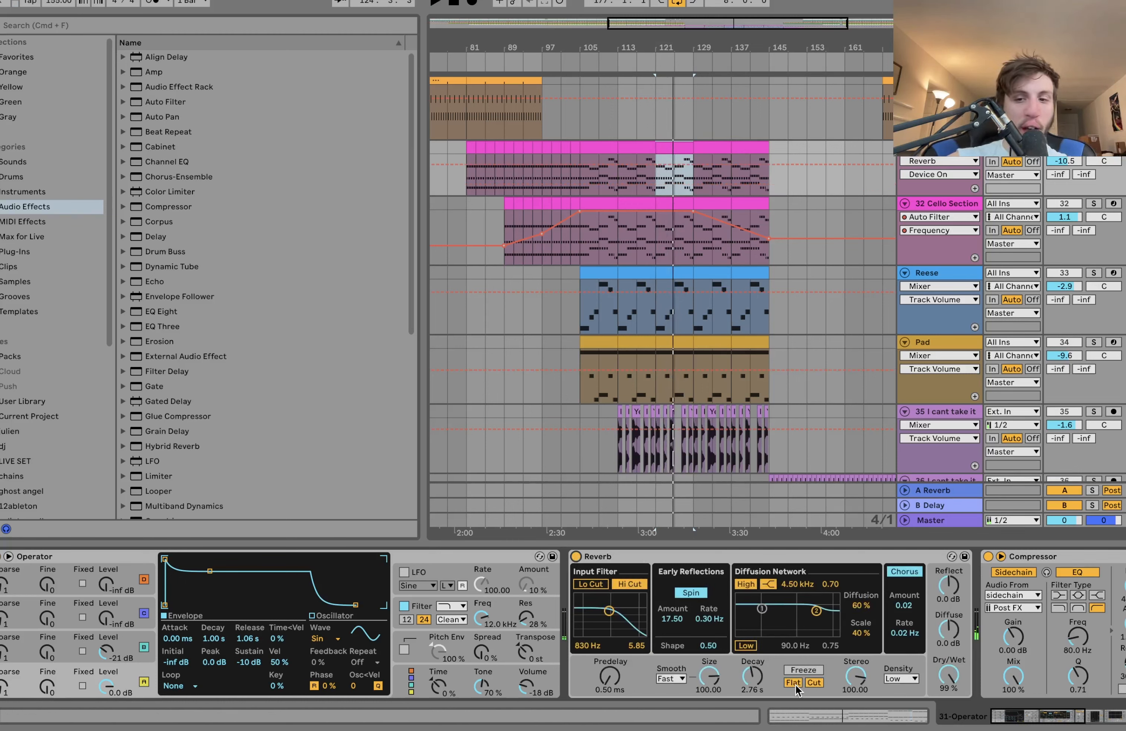
{"action": "scroll", "coordinate": [795, 684], "scroll_direction": "right", "scroll_amount": 10}
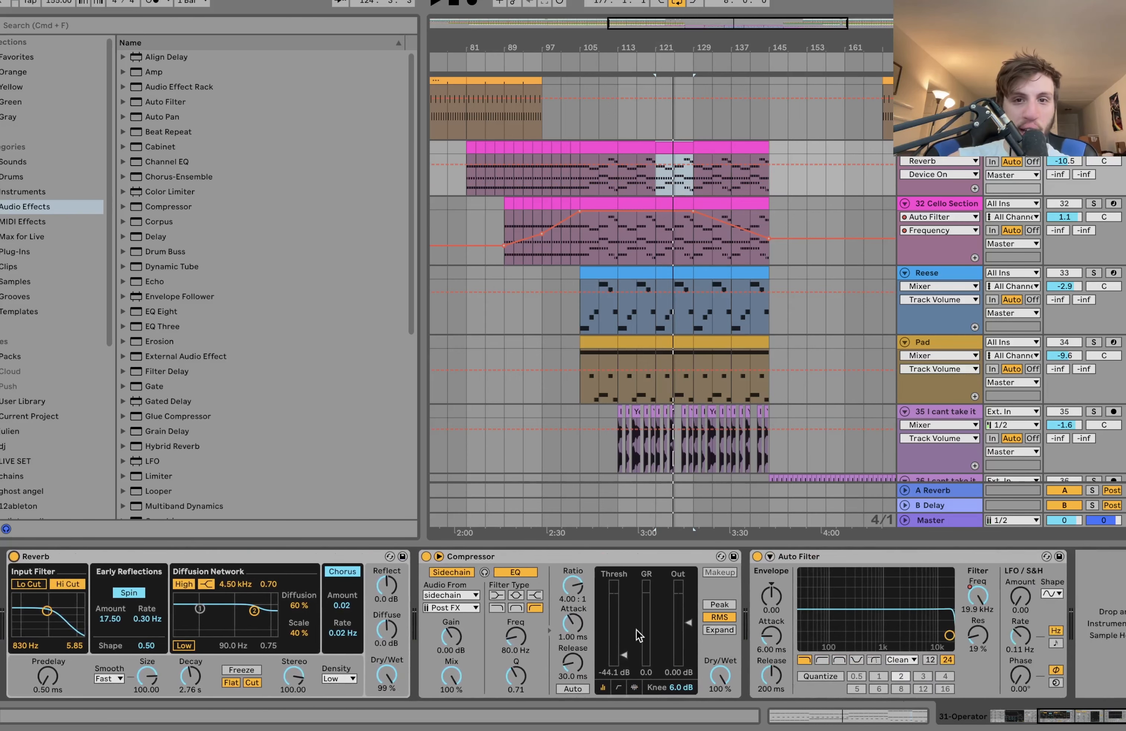
- Solo the 32 Cello Section track and play the section from bar 121
{"action": "left_click", "coordinate": [1094, 204]}
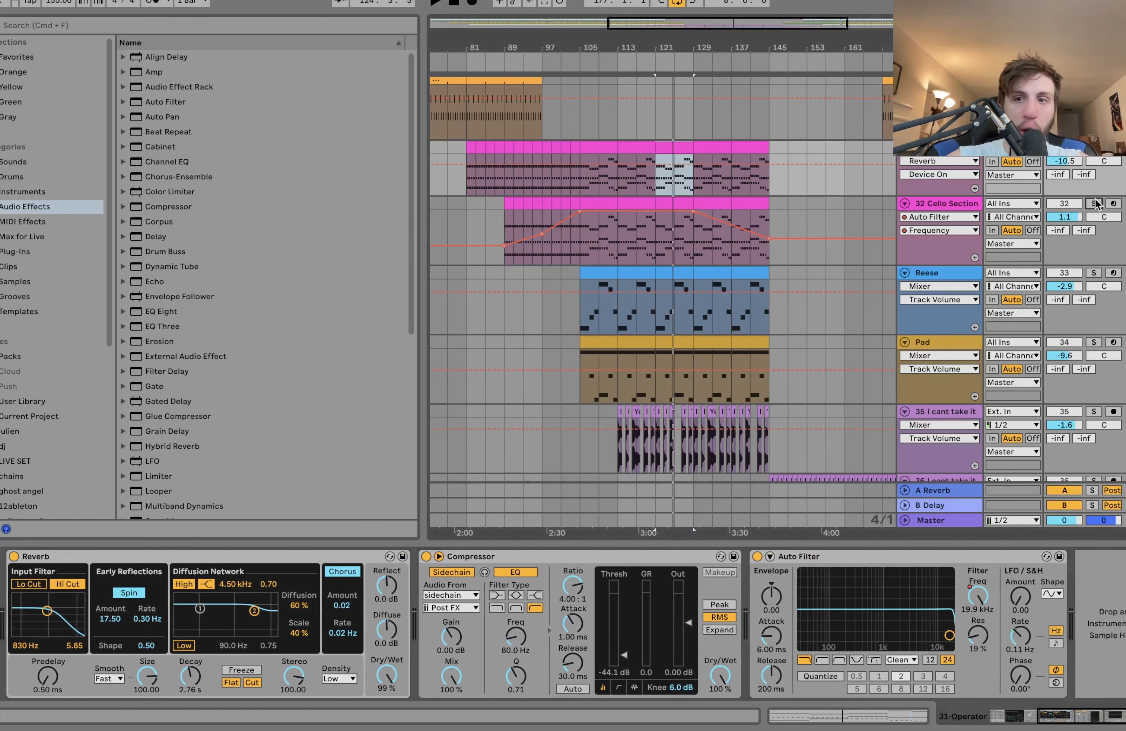
{"action": "key", "text": "space"}
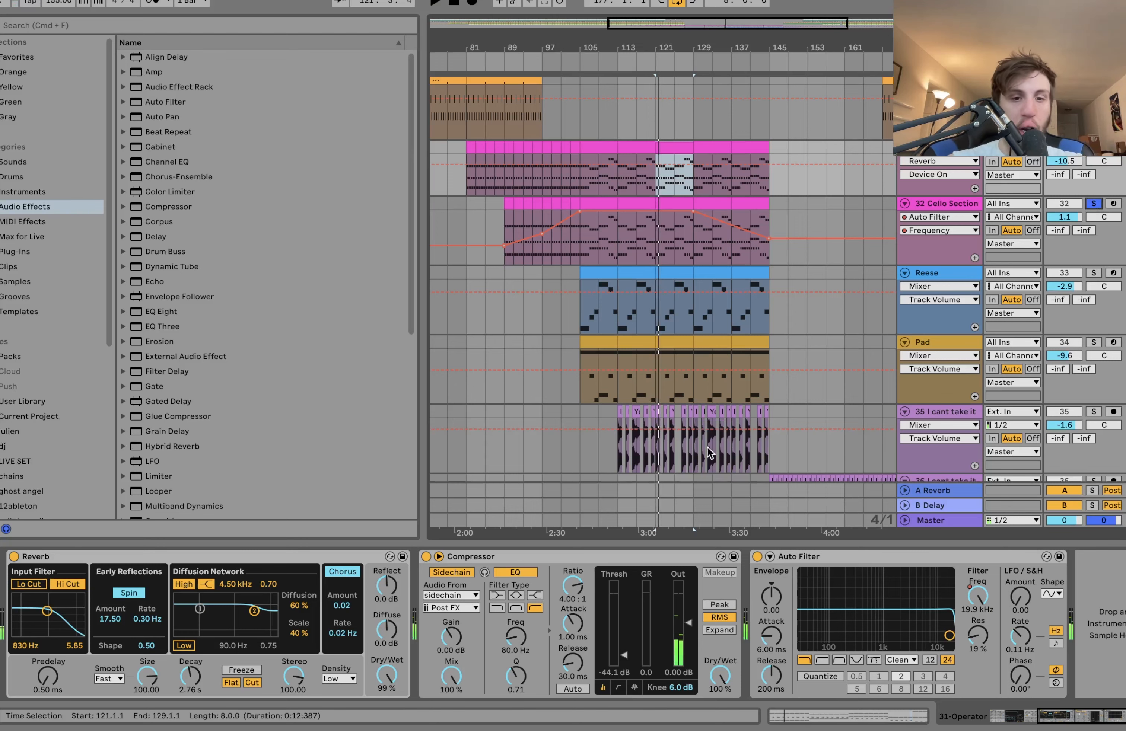
{"action": "scroll", "coordinate": [641, 309], "scroll_direction": "down", "scroll_amount": 8}
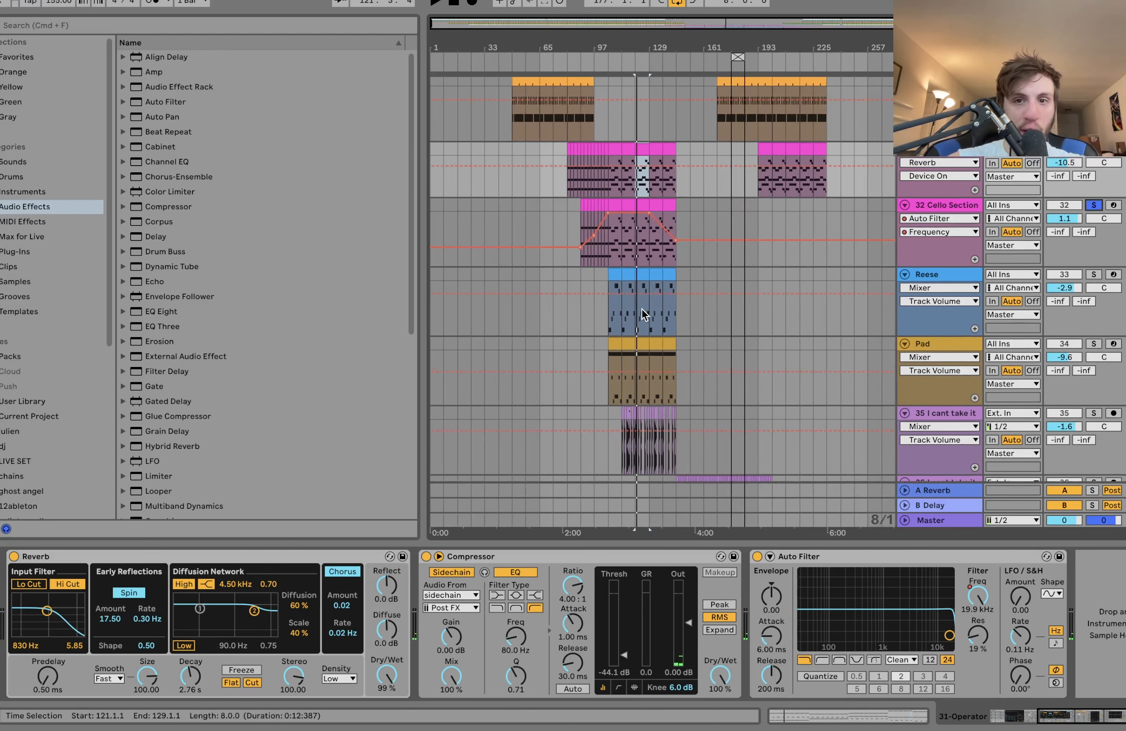
- Play the 31 Operator clip at bar 209 and clear the track solos to hear it in the full mix
{"action": "left_click", "coordinate": [788, 154]}
{"action": "key", "text": "space"}
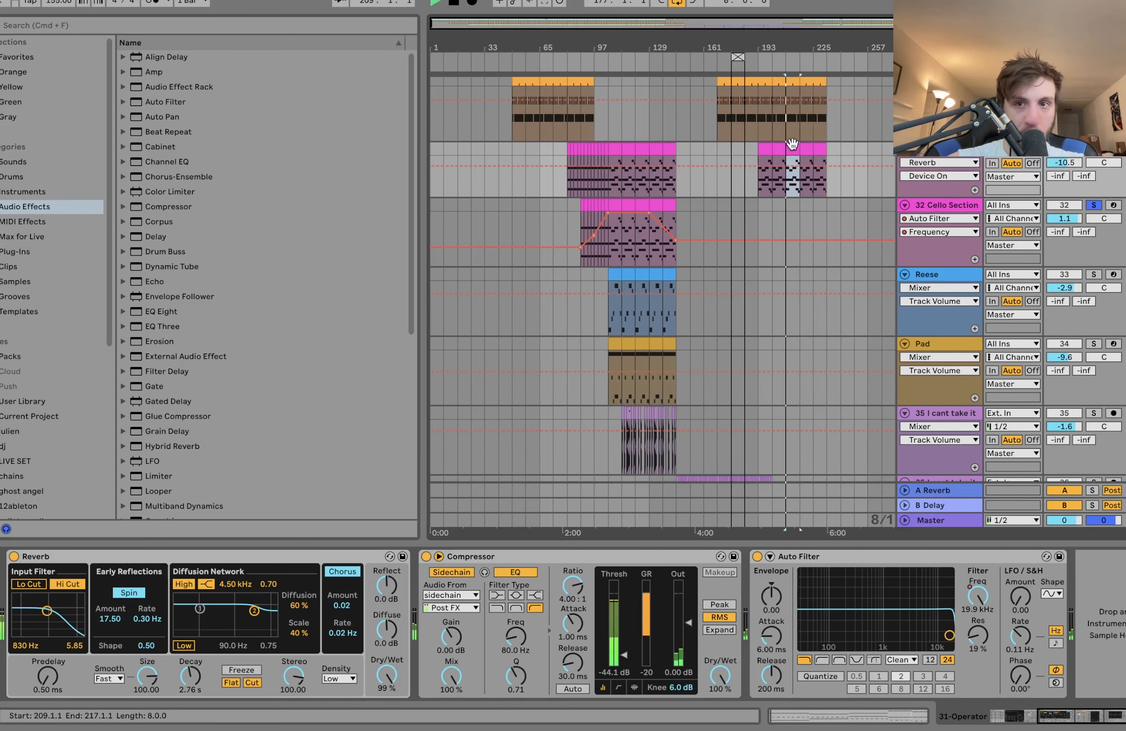
{"action": "left_click", "coordinate": [1093, 150]}
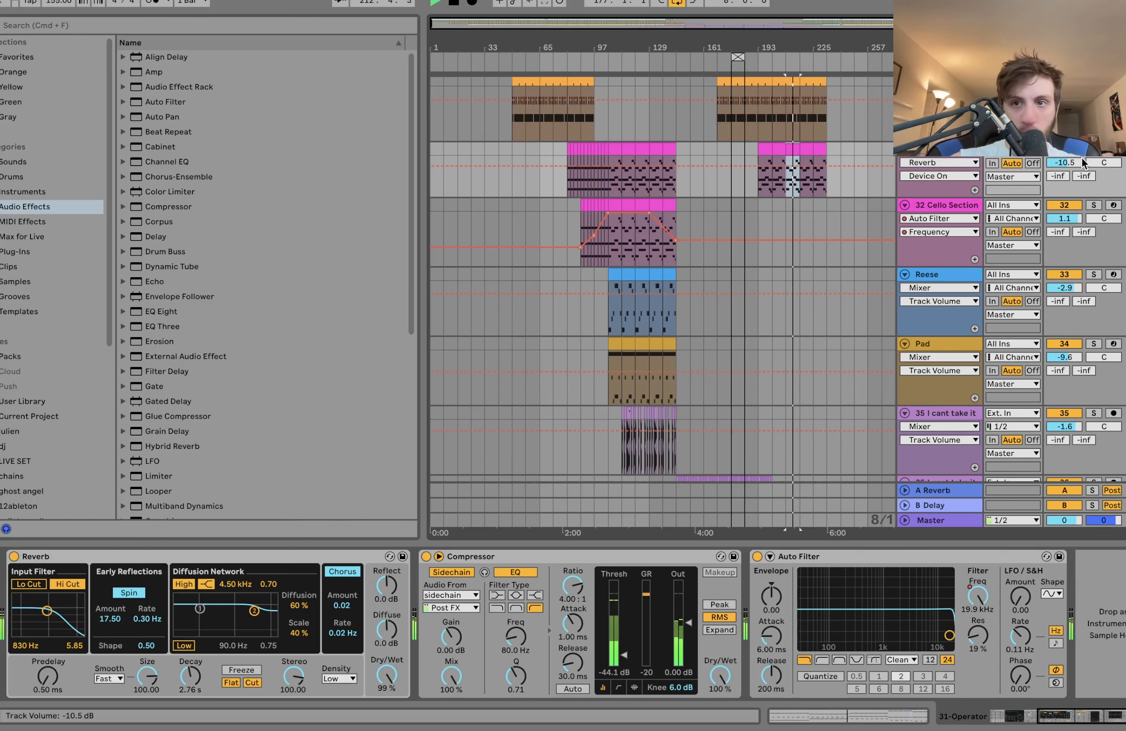
{"action": "left_click", "coordinate": [1097, 158]}
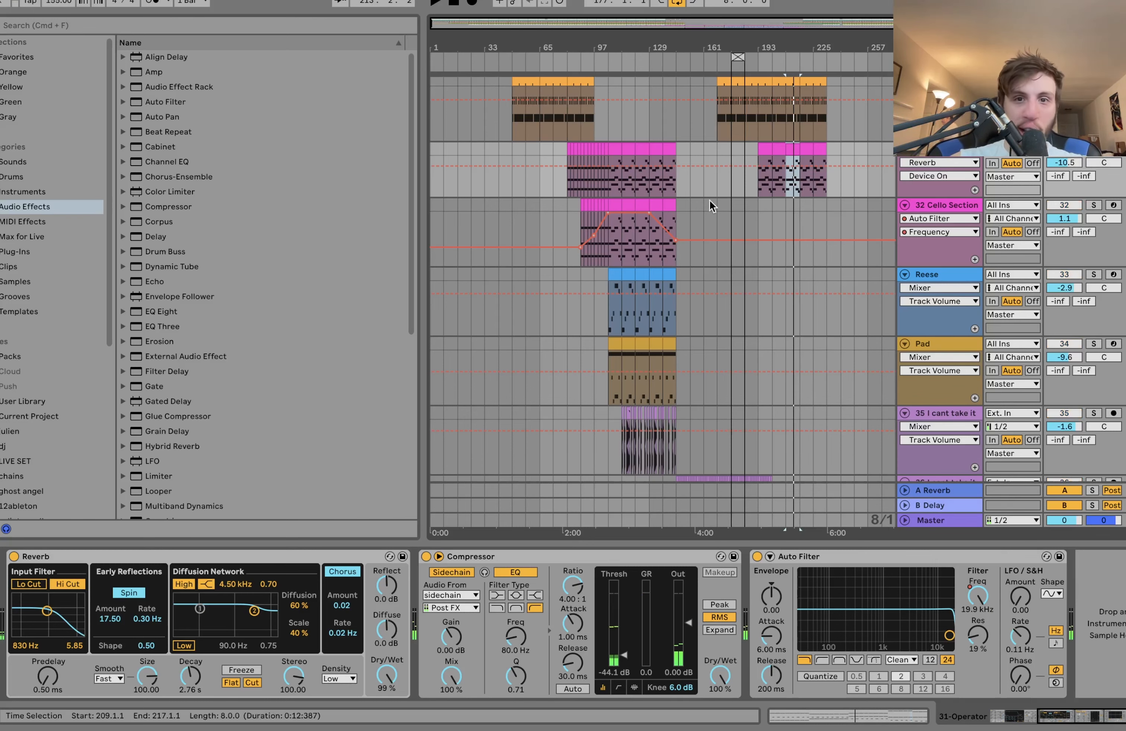
- Solo the Reese track, open its bar 129 clip in the note editor and play it
{"action": "scroll", "coordinate": [716, 191], "scroll_direction": "up", "scroll_amount": 3}
{"action": "scroll", "coordinate": [716, 192], "scroll_direction": "down", "scroll_amount": 3}
{"action": "scroll", "coordinate": [716, 192], "scroll_direction": "left", "scroll_amount": 3}
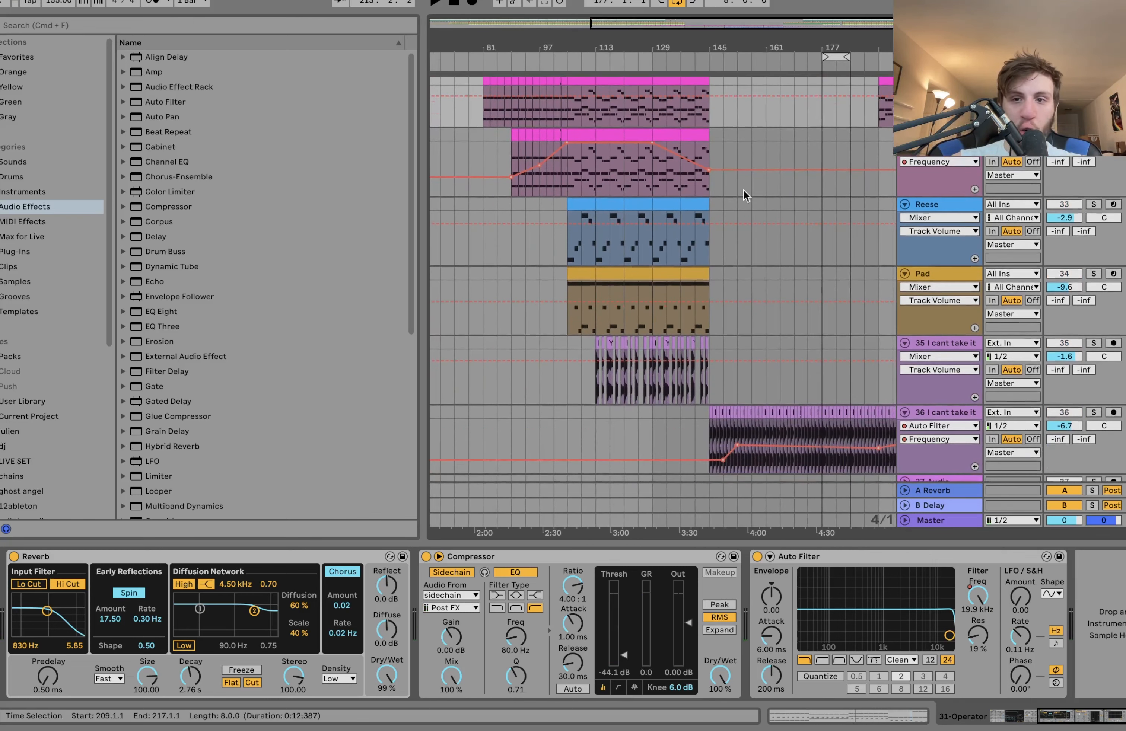
{"action": "left_click", "coordinate": [1093, 205]}
{"action": "double_click", "coordinate": [672, 226]}
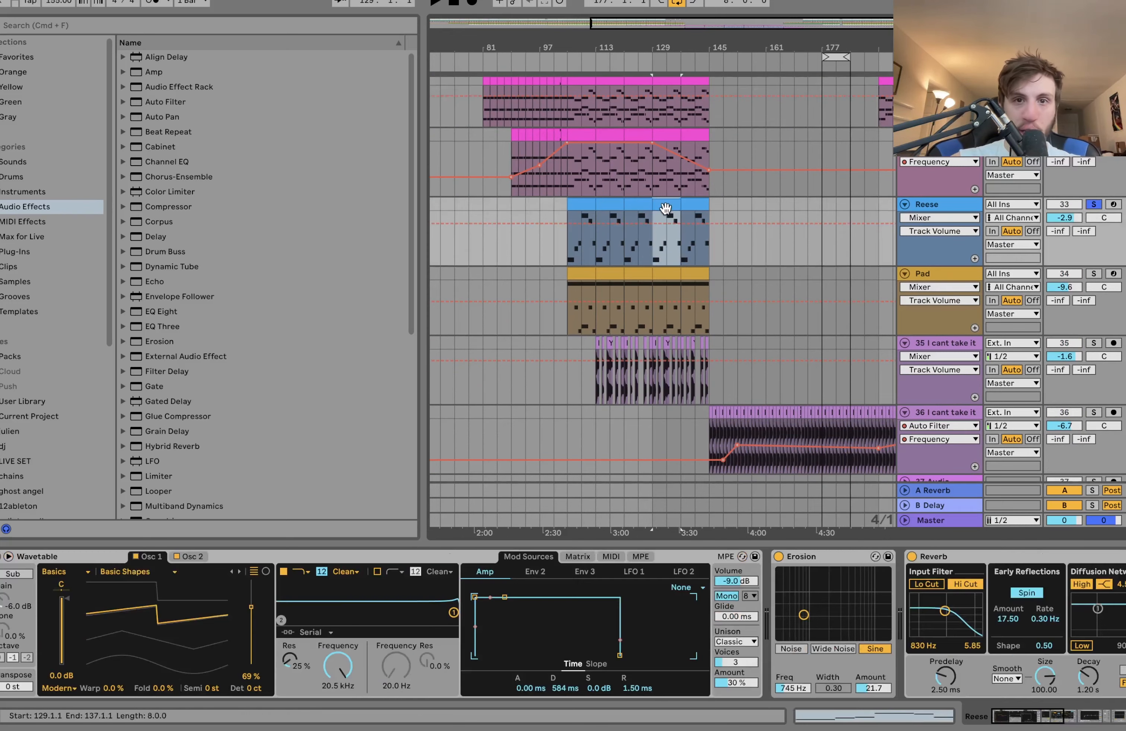
{"action": "key", "text": "space"}
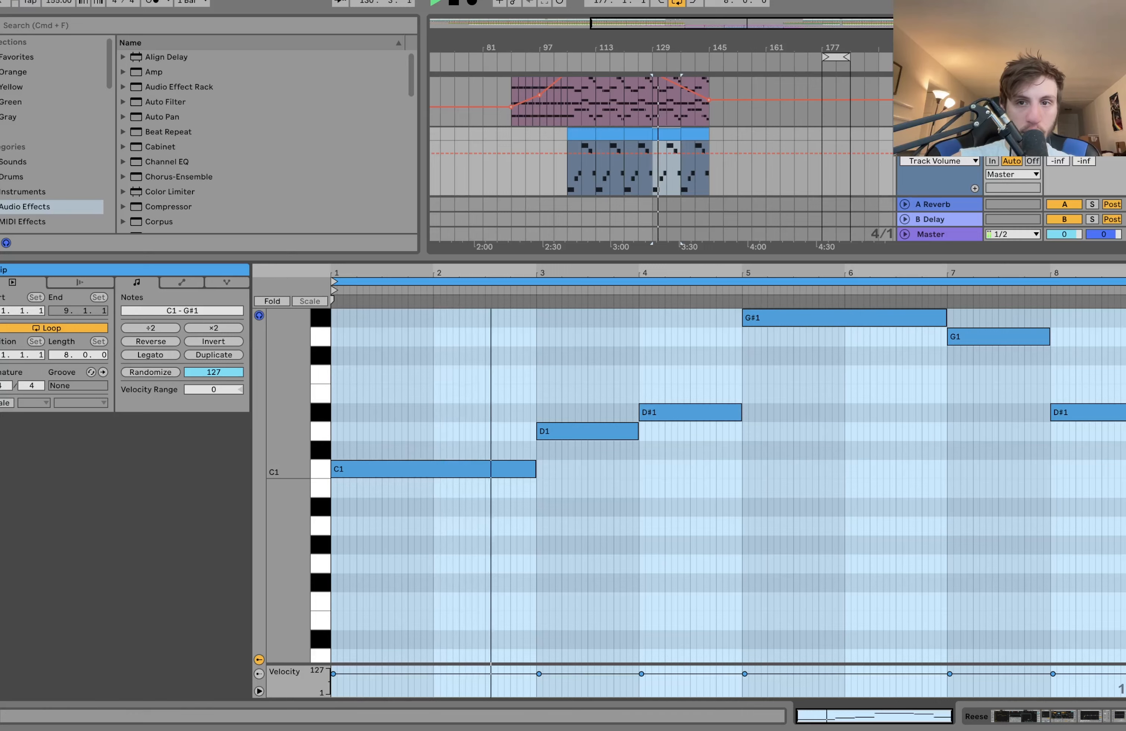
- Solo 32 Cello Section together with Reese and play both while viewing the notes of the bar 129 Reese clip
{"action": "double_click", "coordinate": [926, 134]}
{"action": "scroll", "coordinate": [926, 134], "scroll_direction": "up", "scroll_amount": 3}
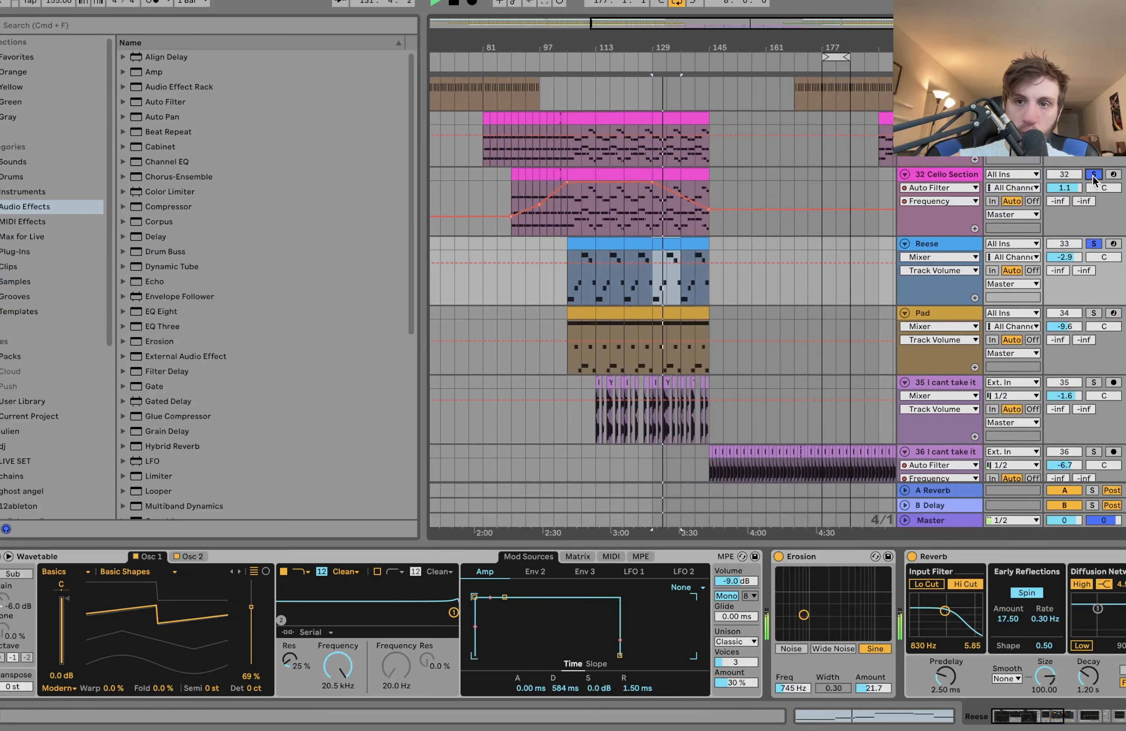
{"action": "double_click", "coordinate": [667, 245]}
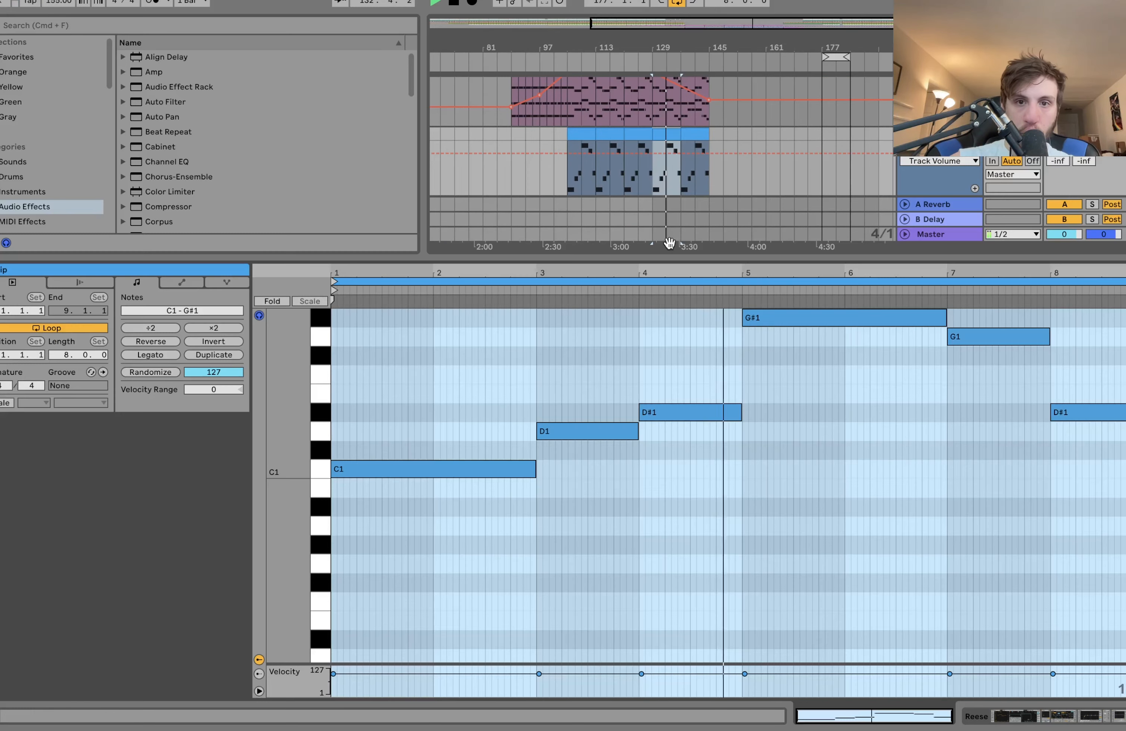
{"action": "left_click", "coordinate": [658, 288]}
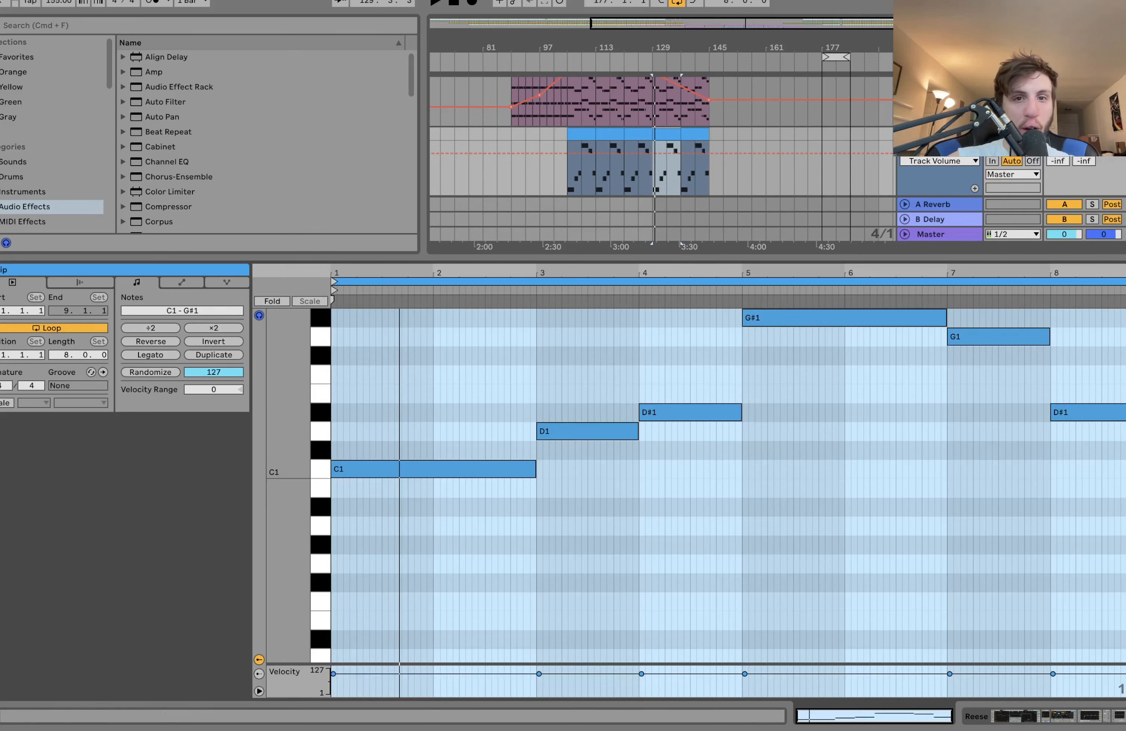
- Play the Reese part with its devices shown, and inspect Wavetable's Osc 2 and the effects that follow it
{"action": "scroll", "coordinate": [647, 165], "scroll_direction": "up", "scroll_amount": 3}
{"action": "scroll", "coordinate": [666, 189], "scroll_direction": "down", "scroll_amount": 2}
{"action": "key", "text": "shift+Tab"}
{"action": "key", "text": "space"}
{"action": "key", "text": "space"}
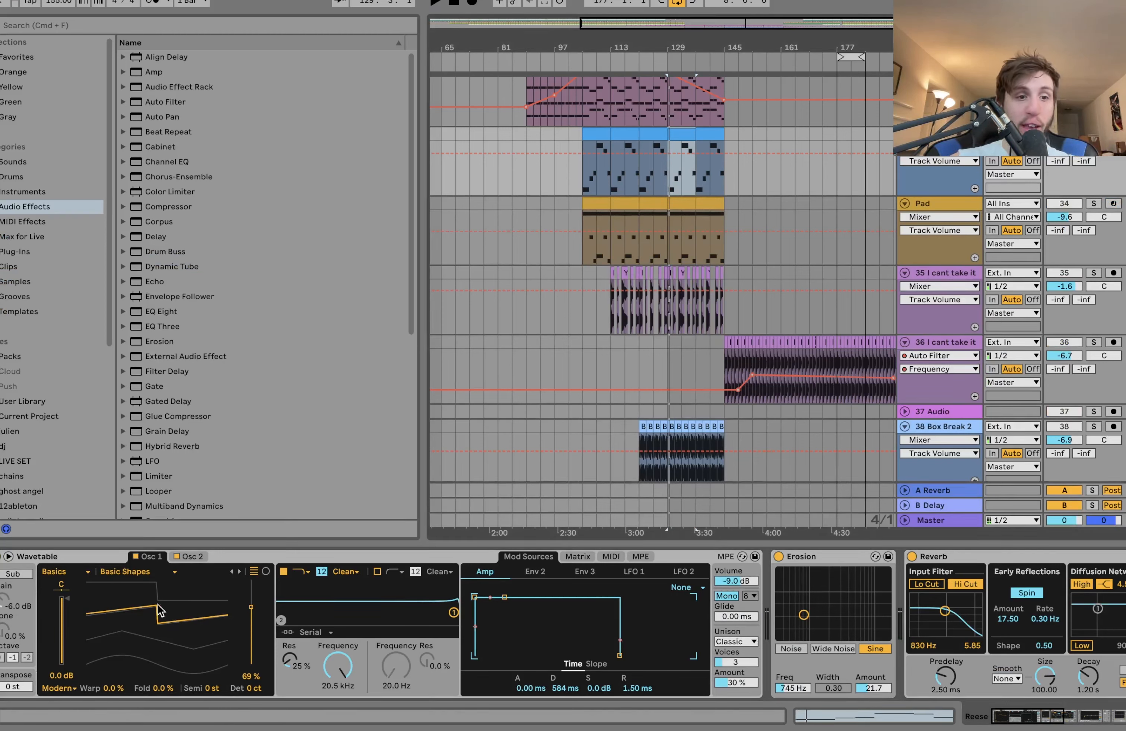
{"action": "left_click", "coordinate": [192, 556]}
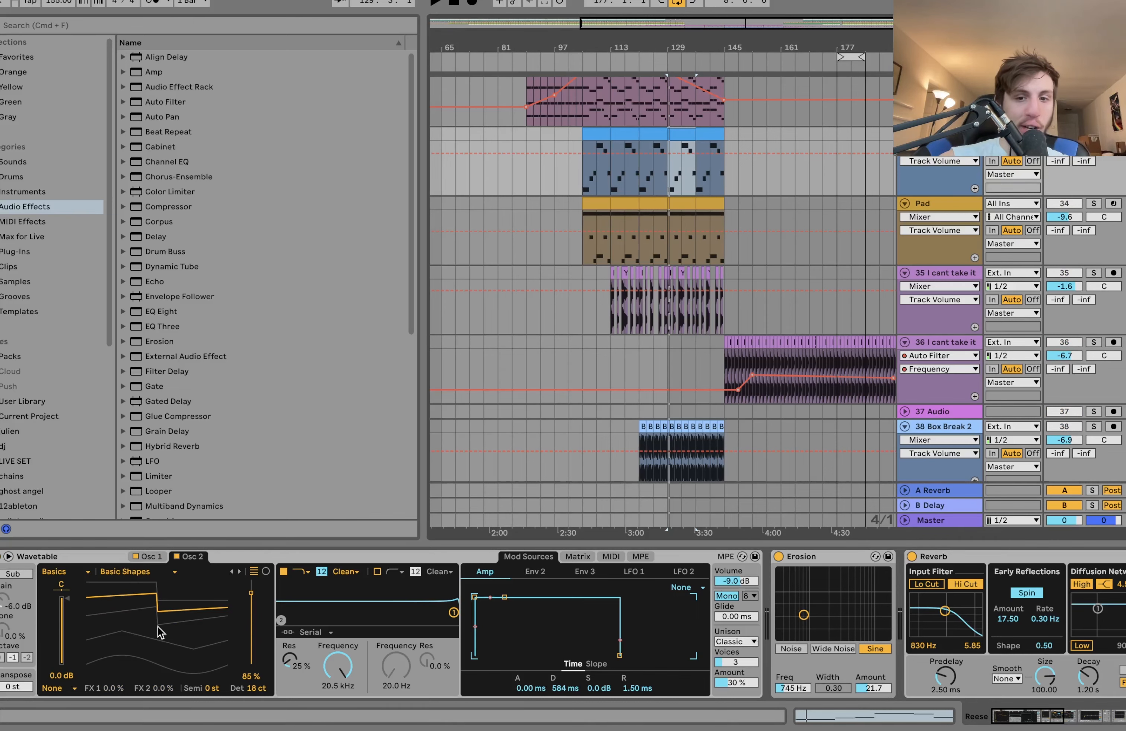
{"action": "scroll", "coordinate": [744, 666], "scroll_direction": "right", "scroll_amount": 10}
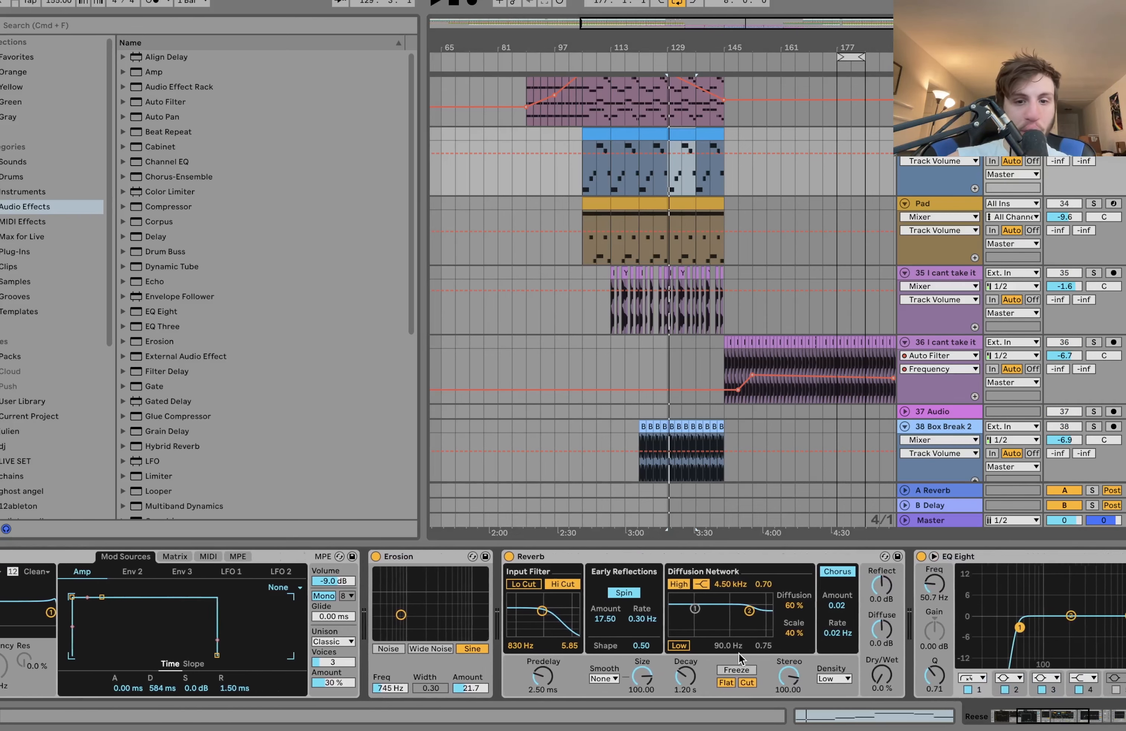
- Compare the Reese sound with Erosion bypassed and re-enabled during playback, and view the EQ Eight and Utility behind it
{"action": "key", "text": "space"}
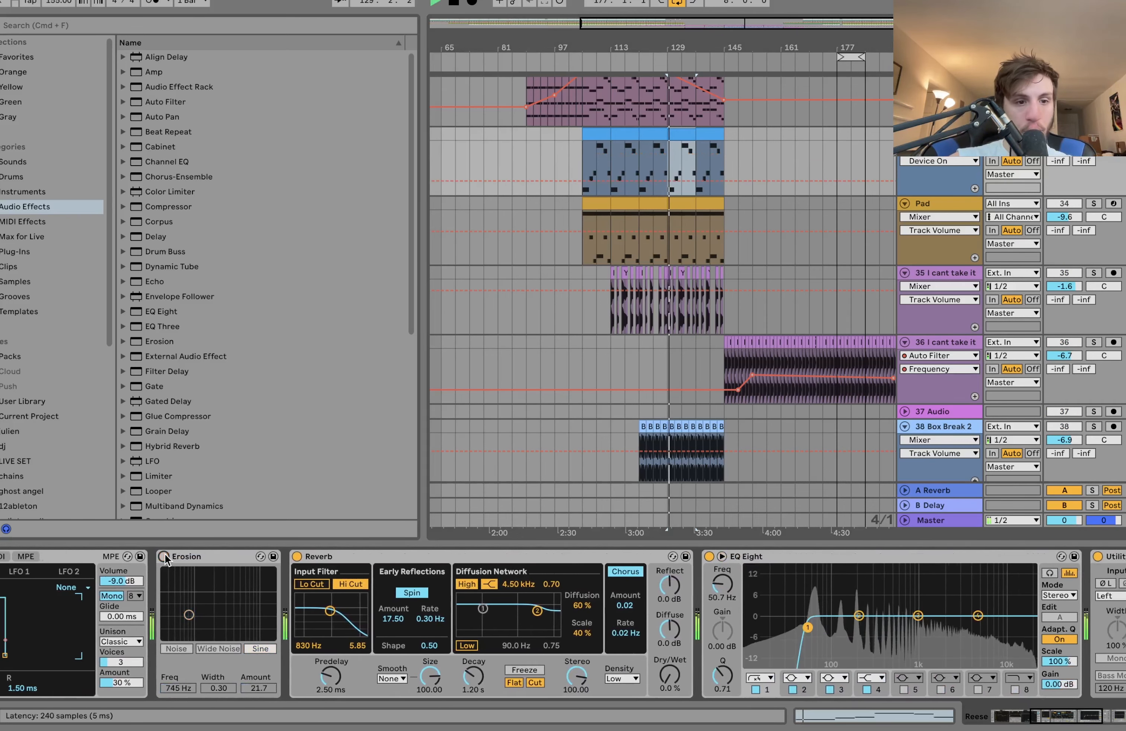
{"action": "left_click", "coordinate": [164, 556]}
{"action": "scroll", "coordinate": [332, 617], "scroll_direction": "right", "scroll_amount": 5}
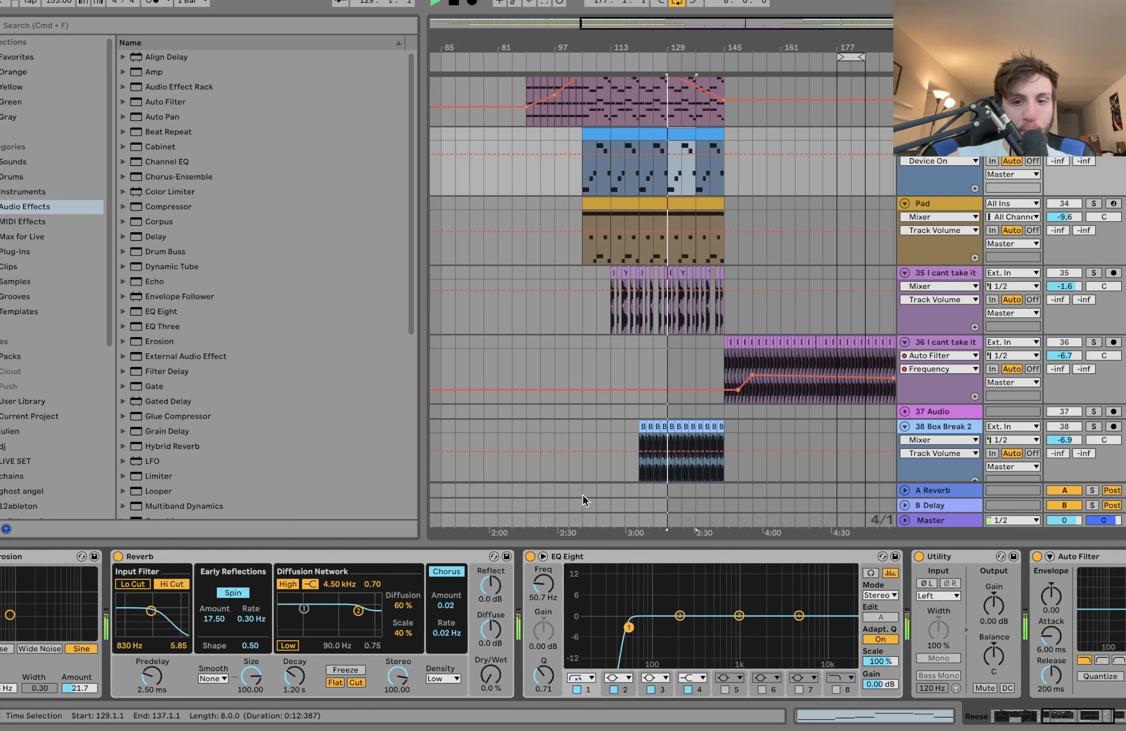
- Delete Reverb from the Reese track and show the frequency automation of its Auto Filter
{"action": "left_click", "coordinate": [450, 551]}
{"action": "key", "text": "Delete"}
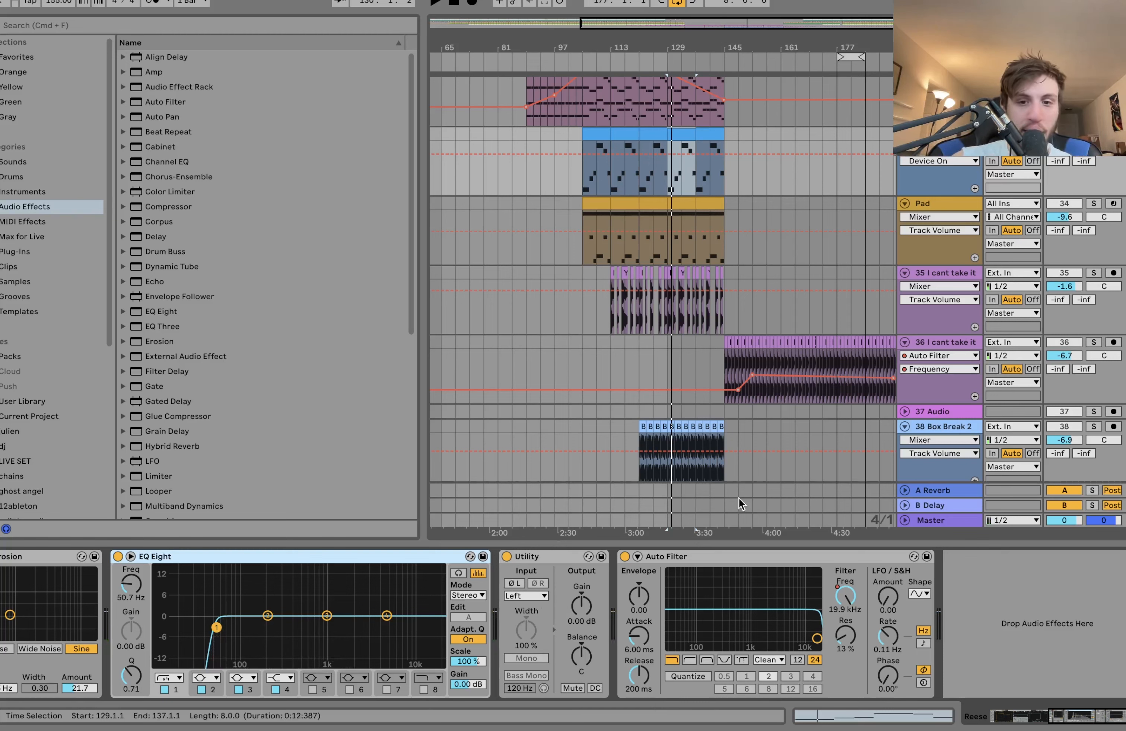
{"action": "left_click", "coordinate": [845, 595]}
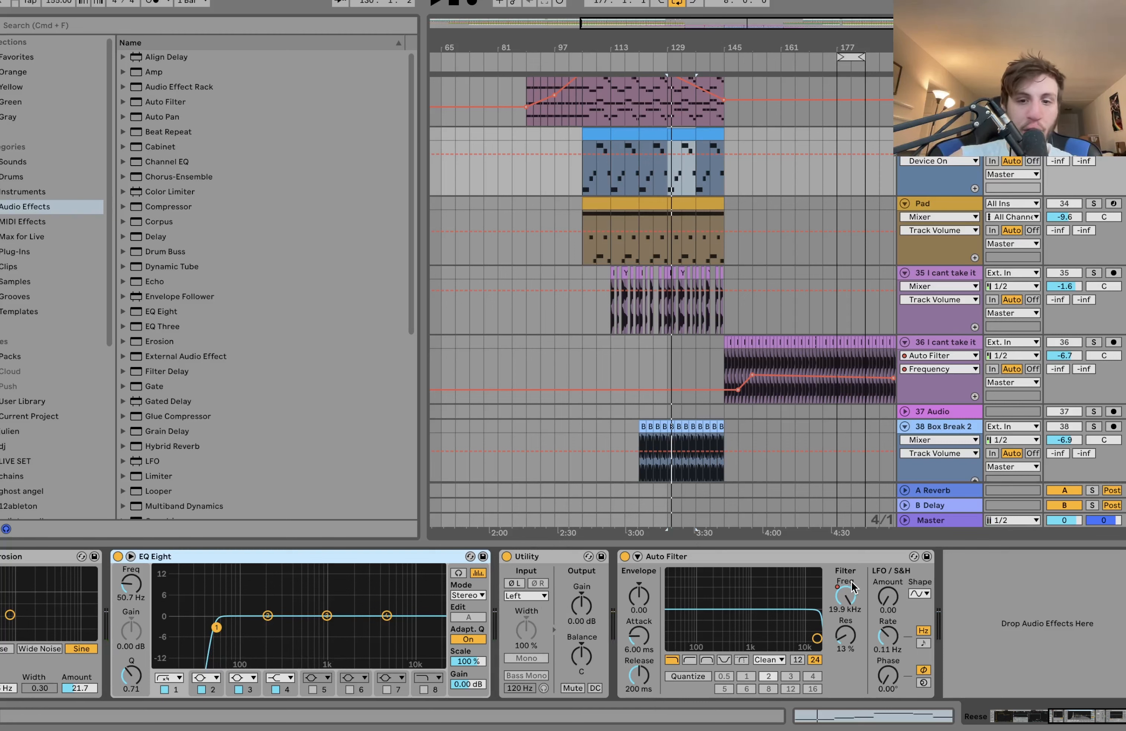
- Audition the Reese filter sweep at different points and place the insert marker at bar 137
{"action": "left_click", "coordinate": [610, 188]}
{"action": "key", "text": "space"}
{"action": "left_click", "coordinate": [691, 181]}
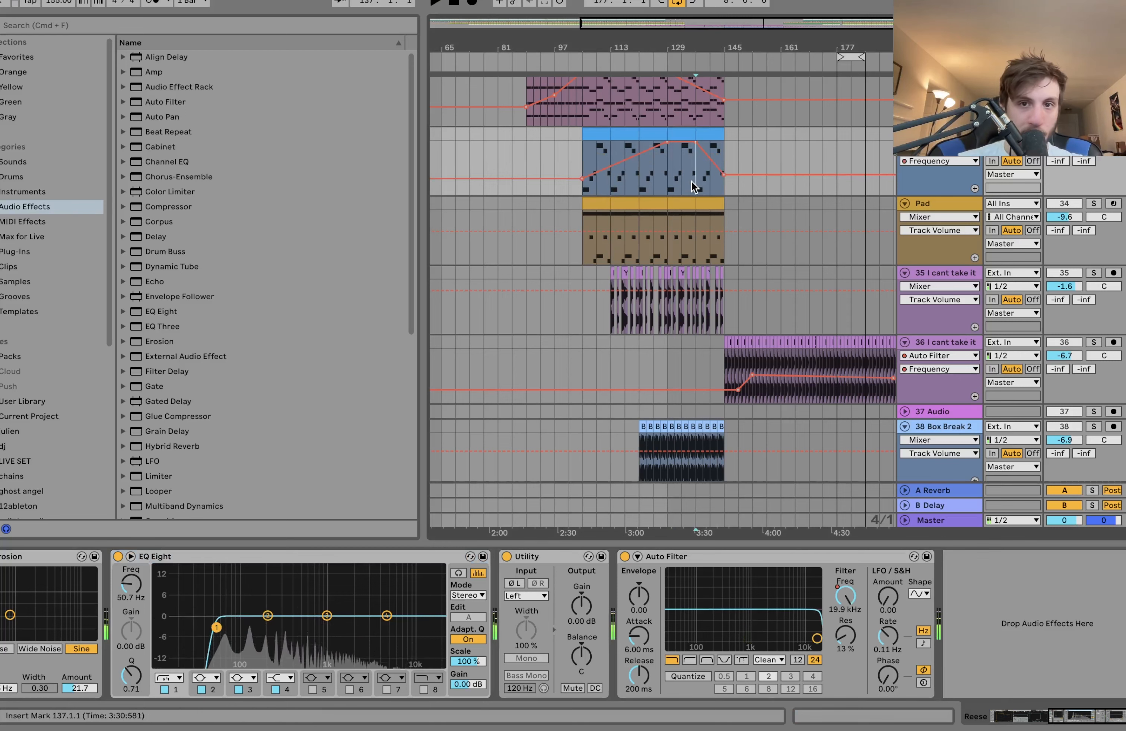
- Solo the Pad track, open its bar 129 clip in the note editor and play it
{"action": "left_click", "coordinate": [681, 203]}
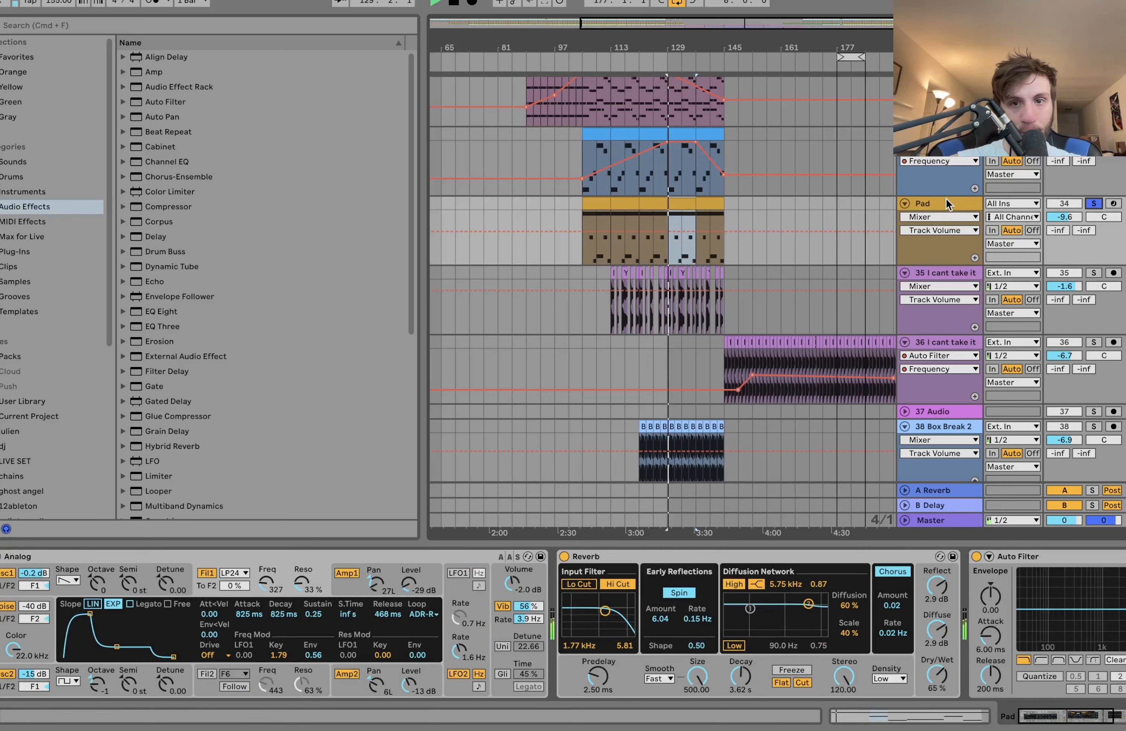
{"action": "scroll", "coordinate": [787, 185], "scroll_direction": "up", "scroll_amount": 4}
{"action": "scroll", "coordinate": [788, 185], "scroll_direction": "up", "scroll_amount": 3}
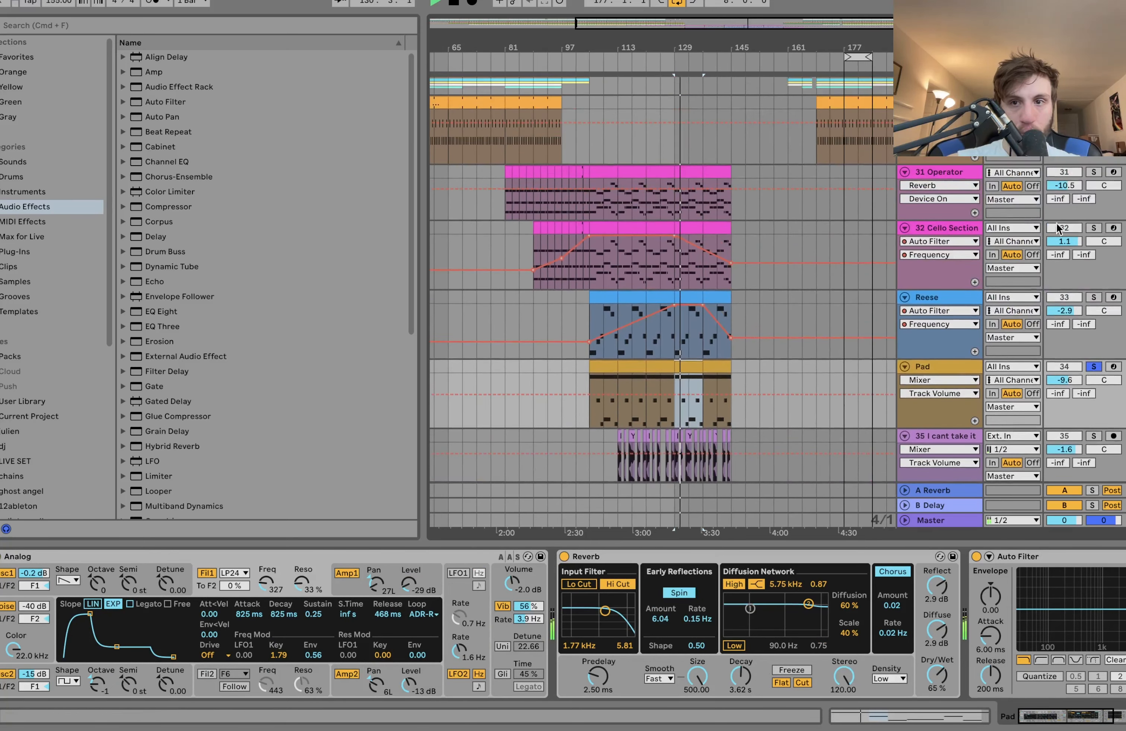
{"action": "double_click", "coordinate": [687, 369]}
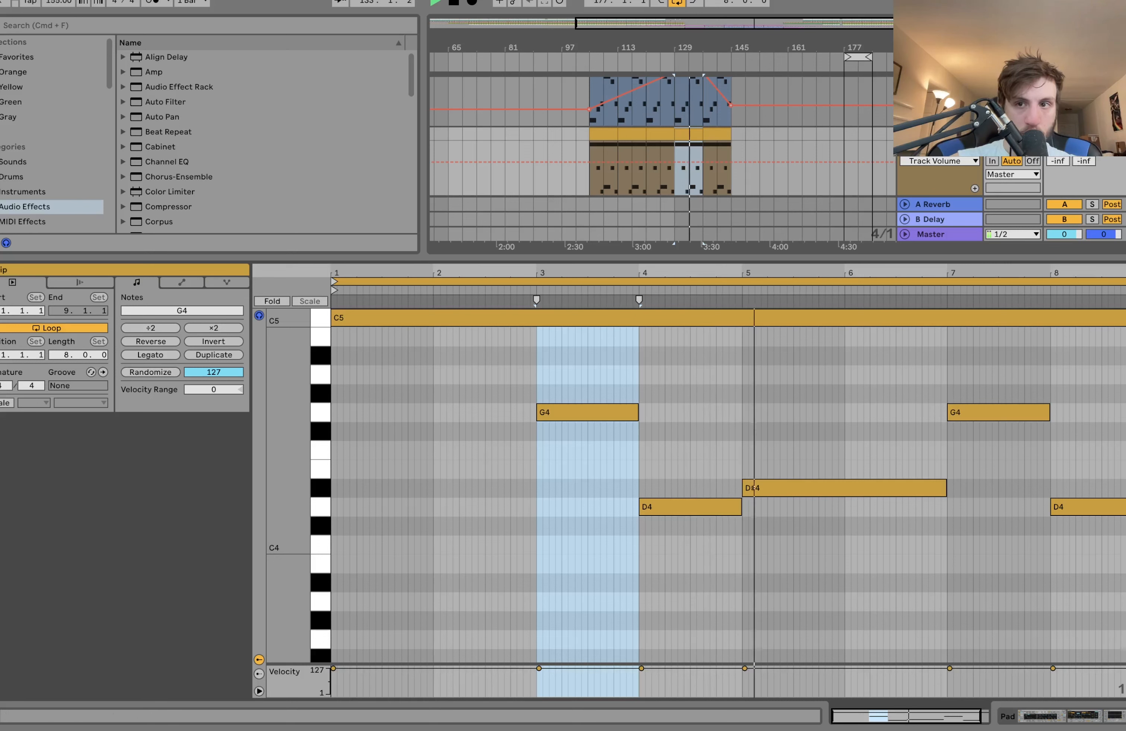
{"action": "key", "text": "space"}
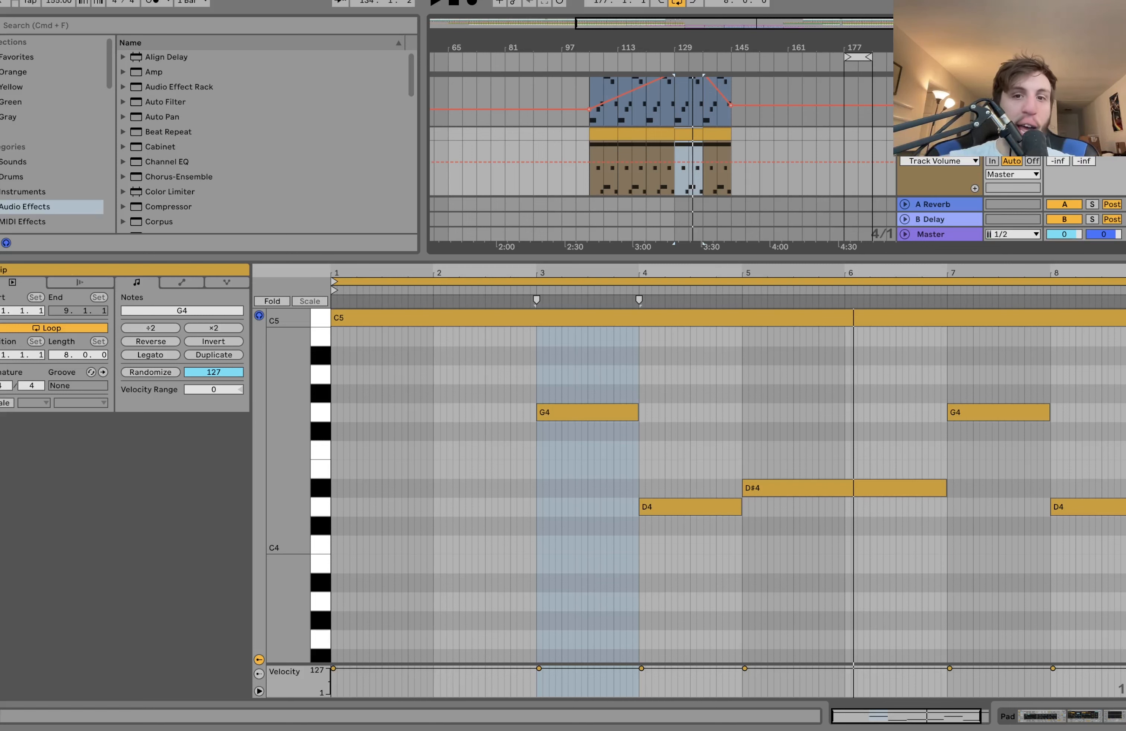
- Audition the Pad clip's C5, G4, D4 and D#4 pitches one by one in the note editor
{"action": "left_click", "coordinate": [316, 319]}
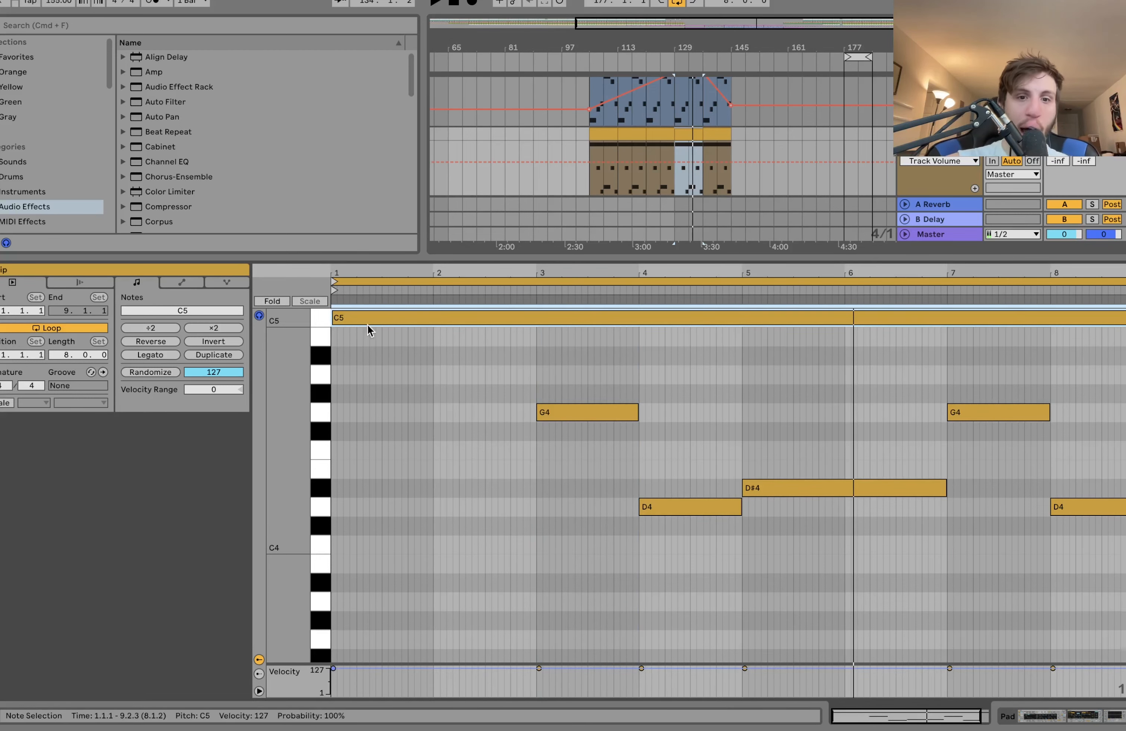
{"action": "left_click", "coordinate": [326, 415]}
{"action": "left_click", "coordinate": [318, 508]}
{"action": "left_click", "coordinate": [319, 491]}
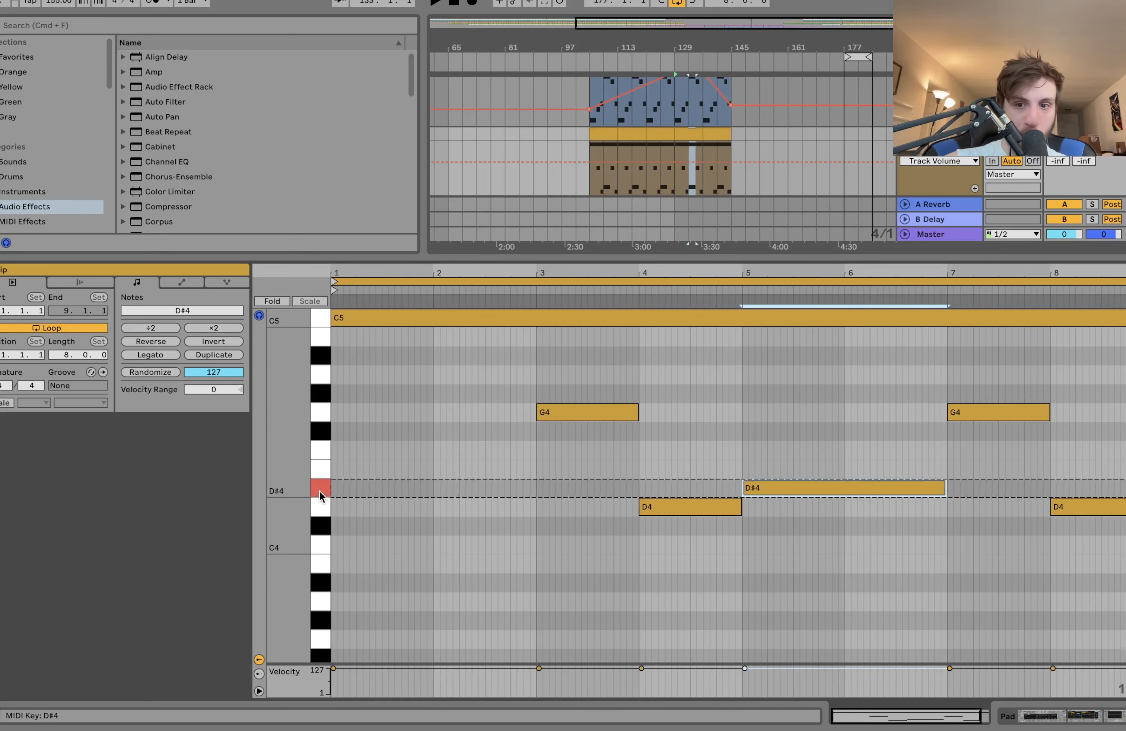
{"action": "left_click", "coordinate": [320, 505]}
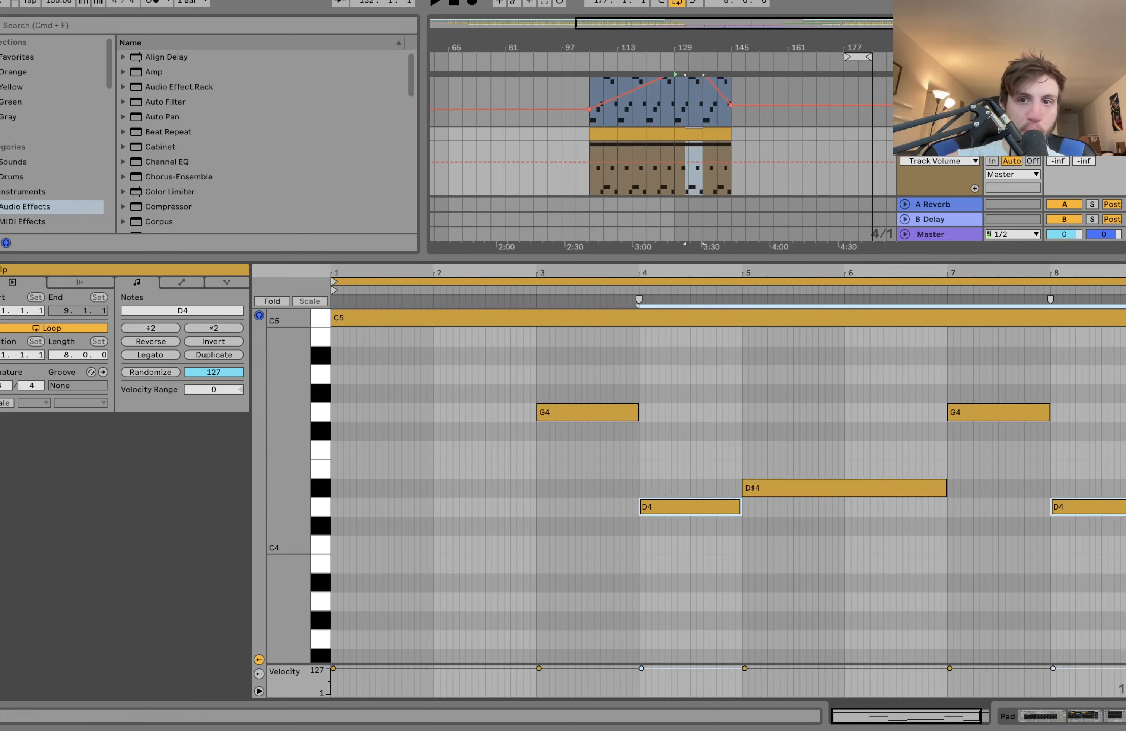
- Show the Pad track's devices and play Pad together with the soloed Reese track
{"action": "key", "text": "shift+Tab"}
{"action": "scroll", "coordinate": [662, 280], "scroll_direction": "up", "scroll_amount": 4}
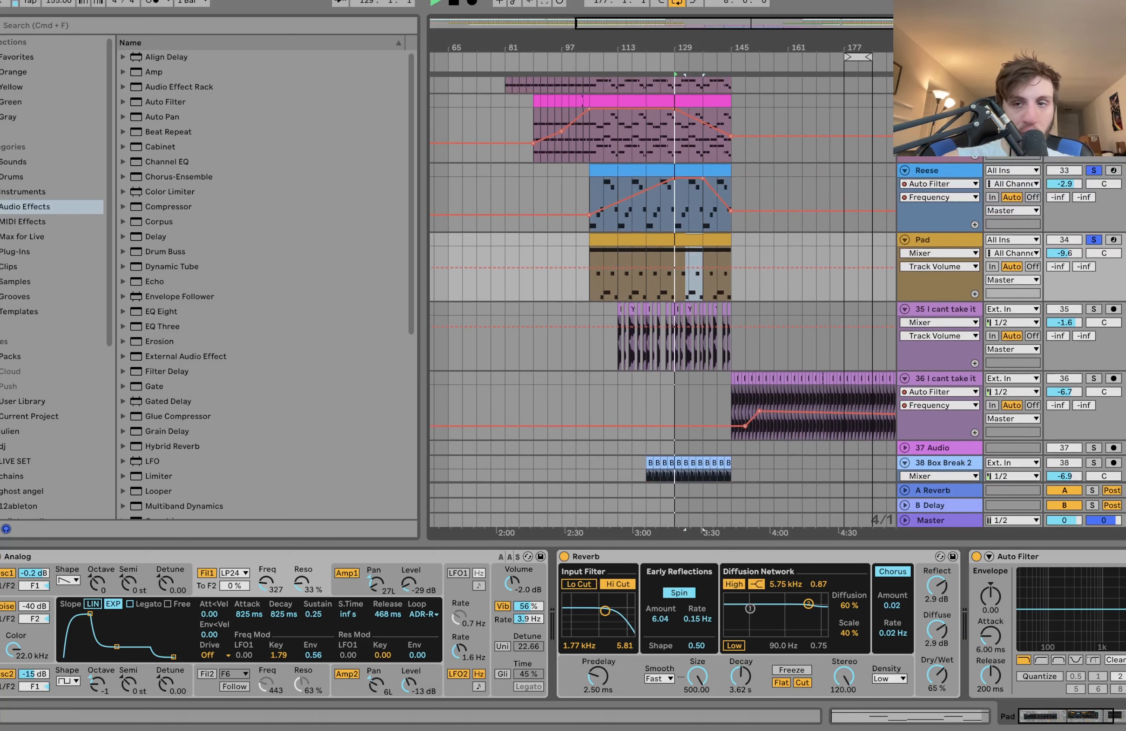
{"action": "scroll", "coordinate": [662, 280], "scroll_direction": "down", "scroll_amount": 5}
{"action": "scroll", "coordinate": [1090, 162], "scroll_direction": "up", "scroll_amount": 3}
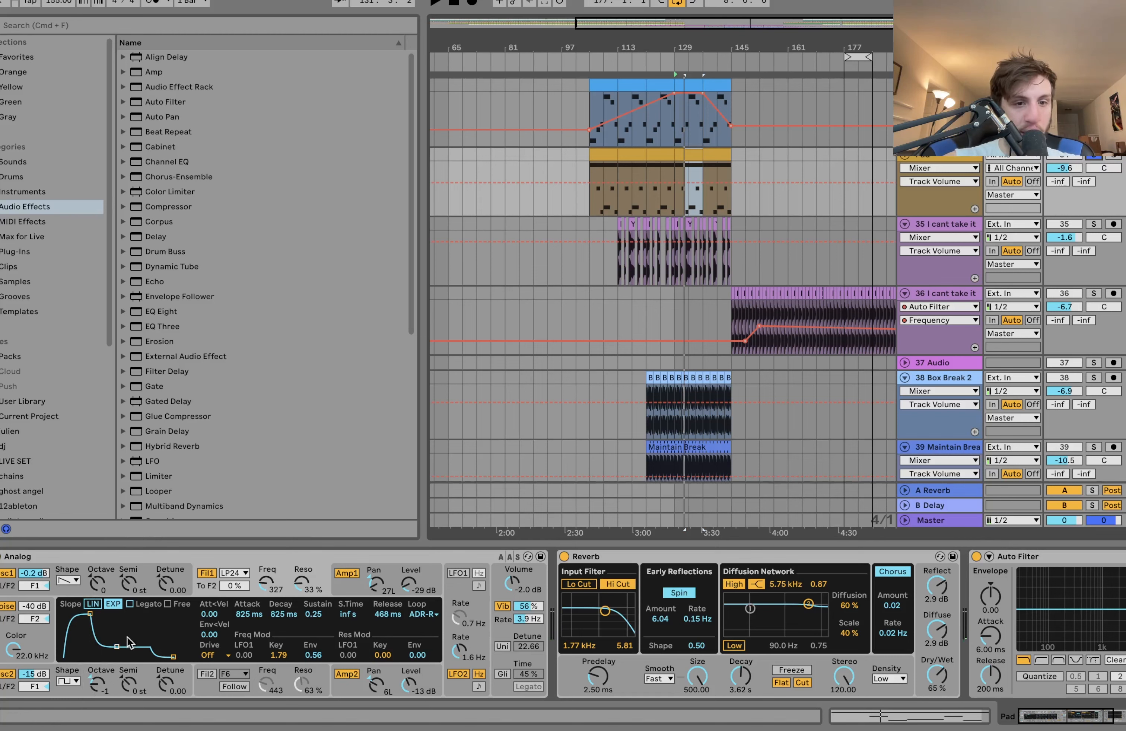
- Inspect the filter and vibrato settings of the Pad's Analog synth and the Reverb that follows it
{"action": "left_click", "coordinate": [280, 578]}
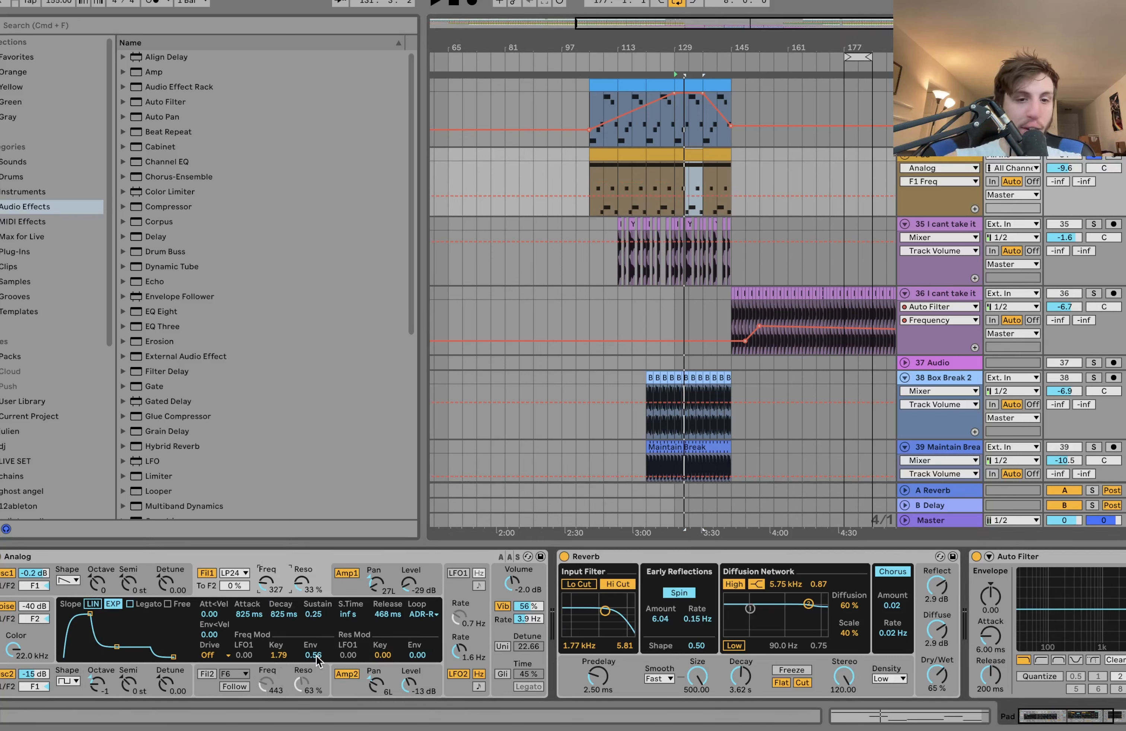
{"action": "left_click", "coordinate": [499, 619]}
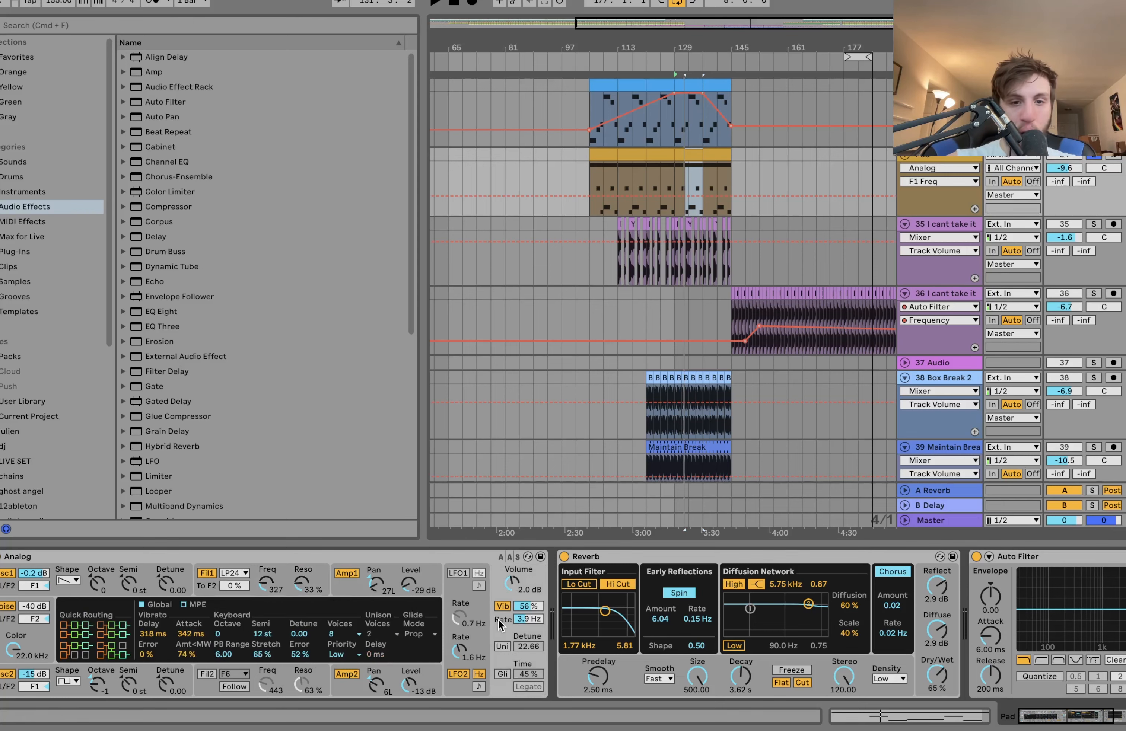
{"action": "scroll", "coordinate": [538, 613], "scroll_direction": "right", "scroll_amount": 5}
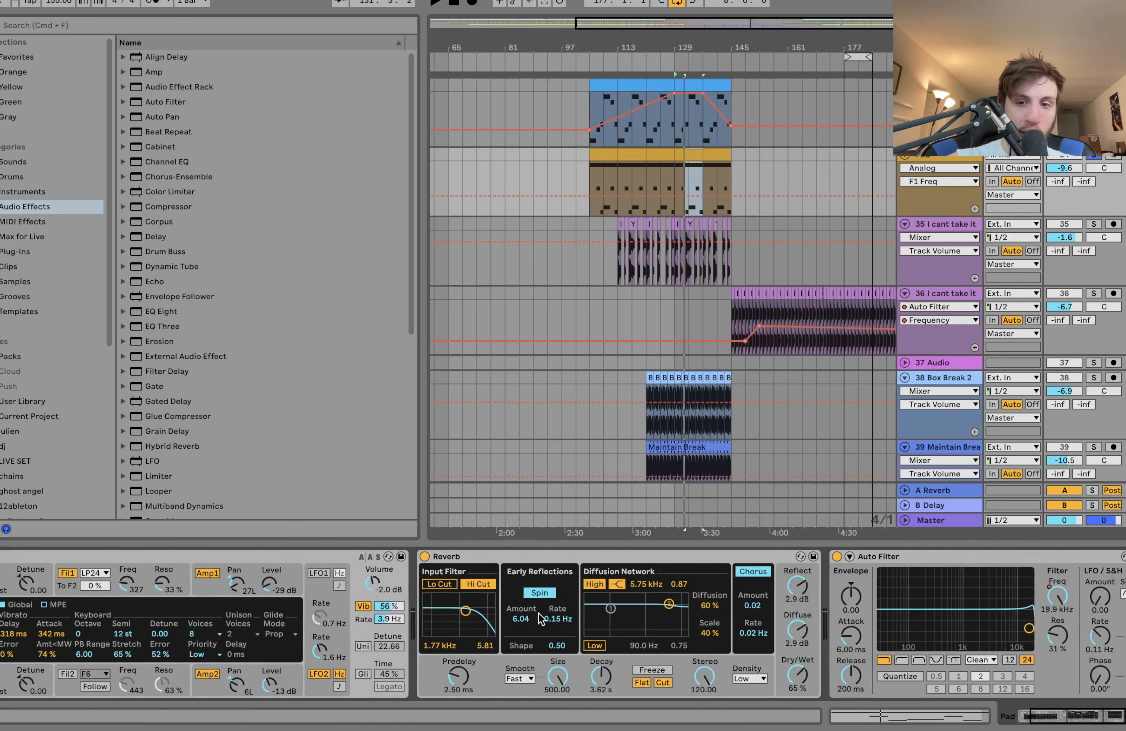
- Show the Pad's Auto Filter frequency automation and check its start at bar 105 and its peak at bar 121
{"action": "left_click", "coordinate": [1057, 597]}
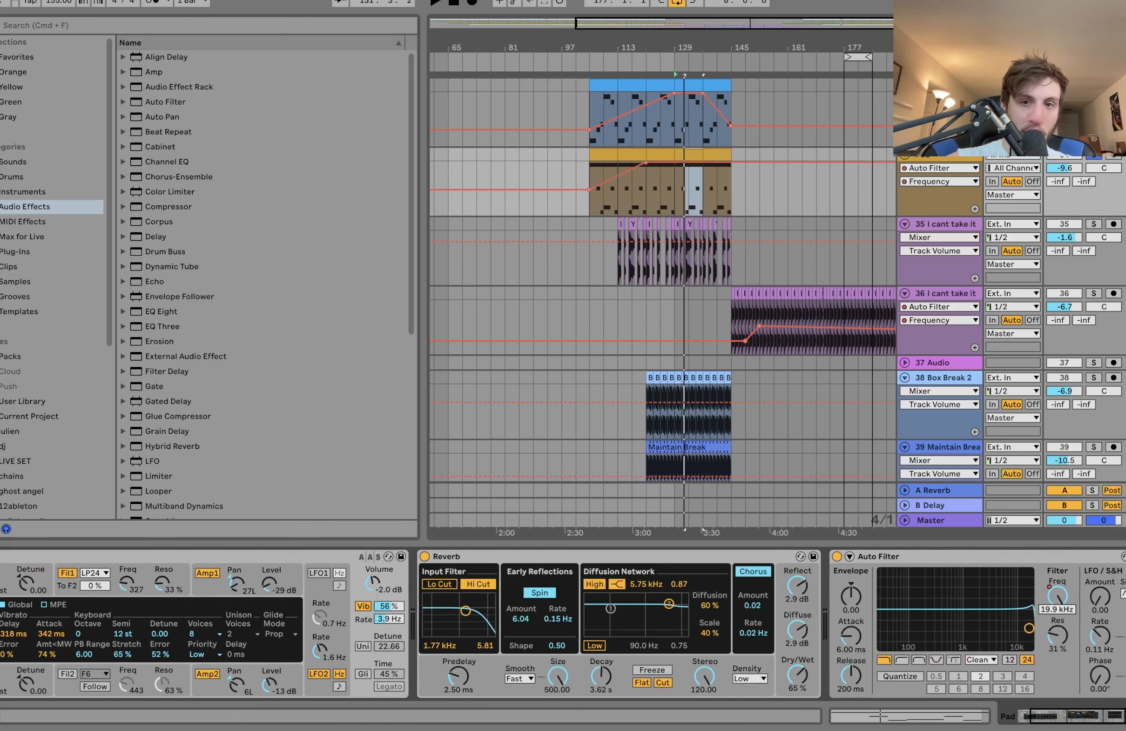
{"action": "left_click", "coordinate": [593, 214]}
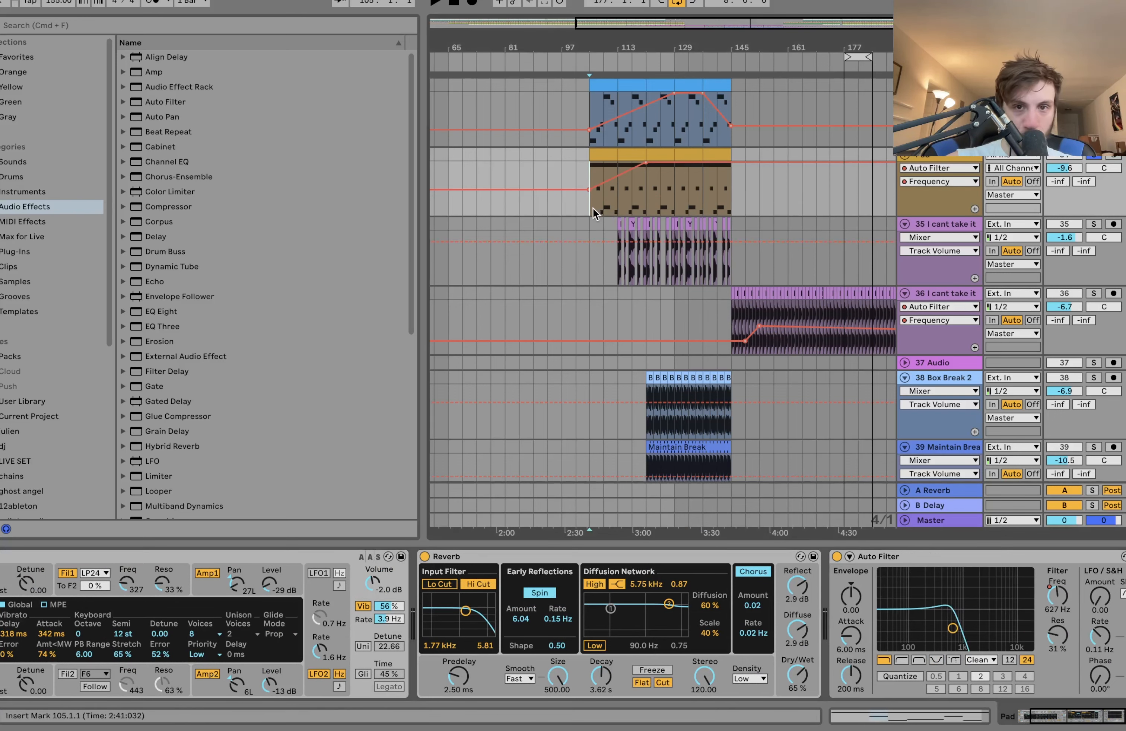
{"action": "left_click", "coordinate": [646, 199]}
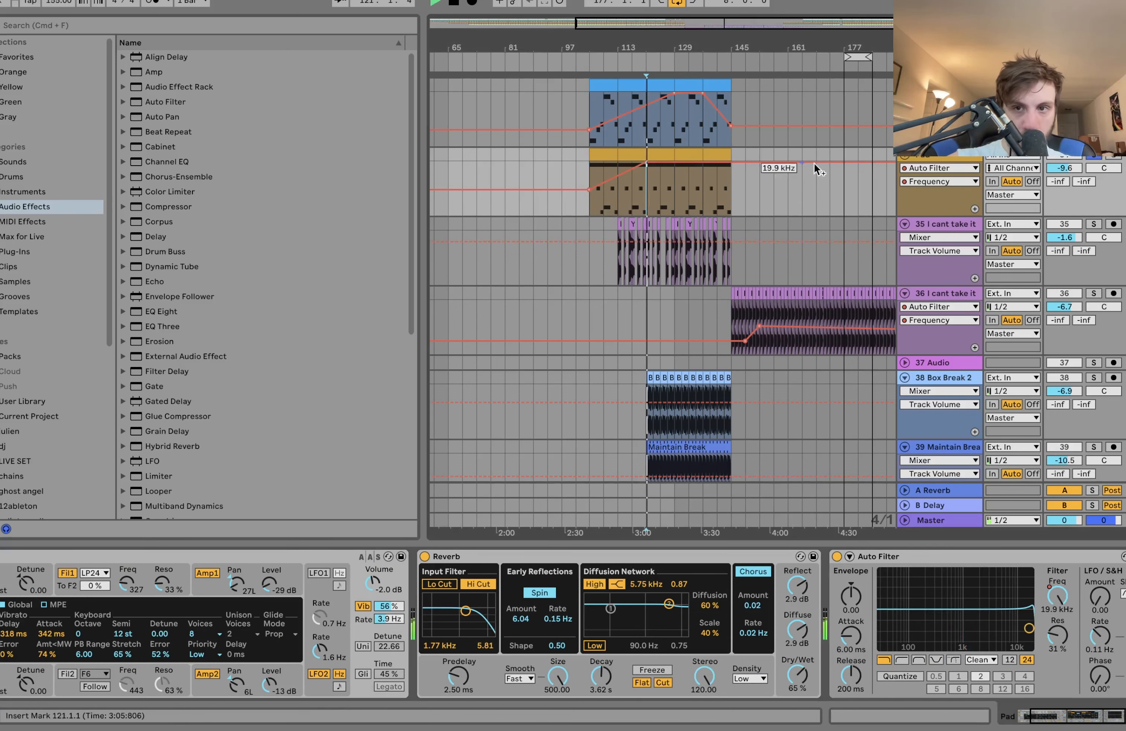
- Solo the 35 I cant take it vocal track and play it from bar 121 with its devices shown
{"action": "left_click", "coordinate": [941, 223]}
{"action": "key", "text": "space"}
{"action": "scroll", "coordinate": [941, 223], "scroll_direction": "up", "scroll_amount": 5}
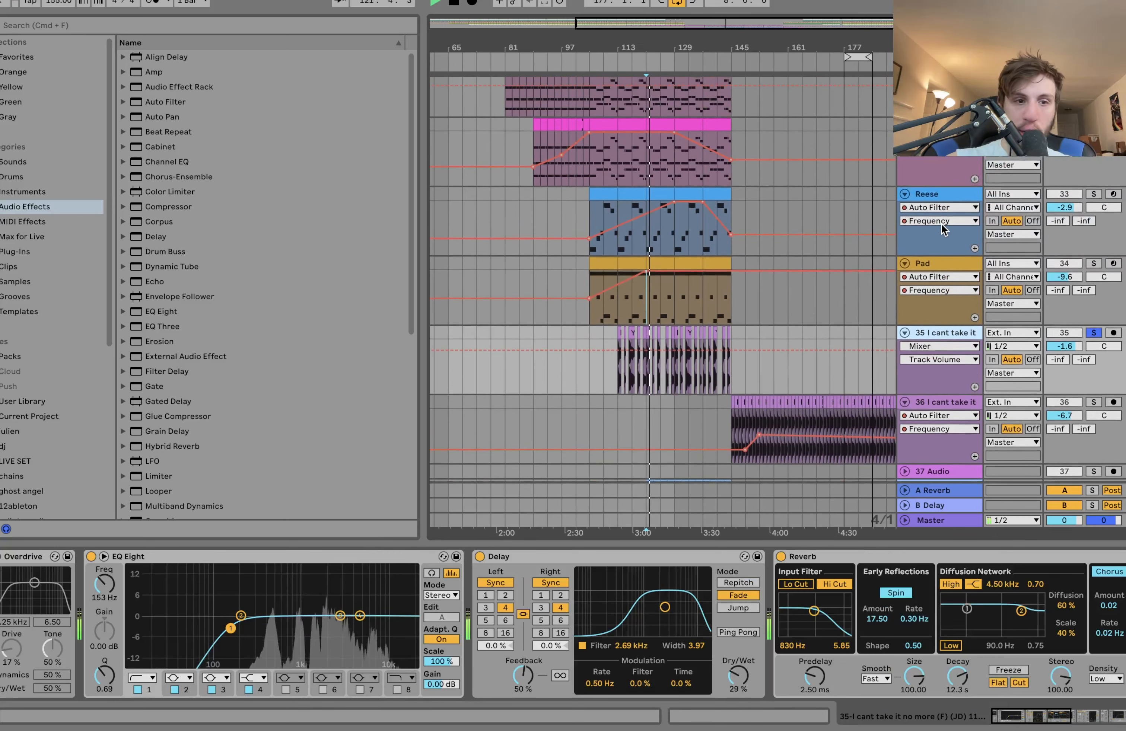
{"action": "scroll", "coordinate": [635, 362], "scroll_direction": "up", "scroll_amount": 5}
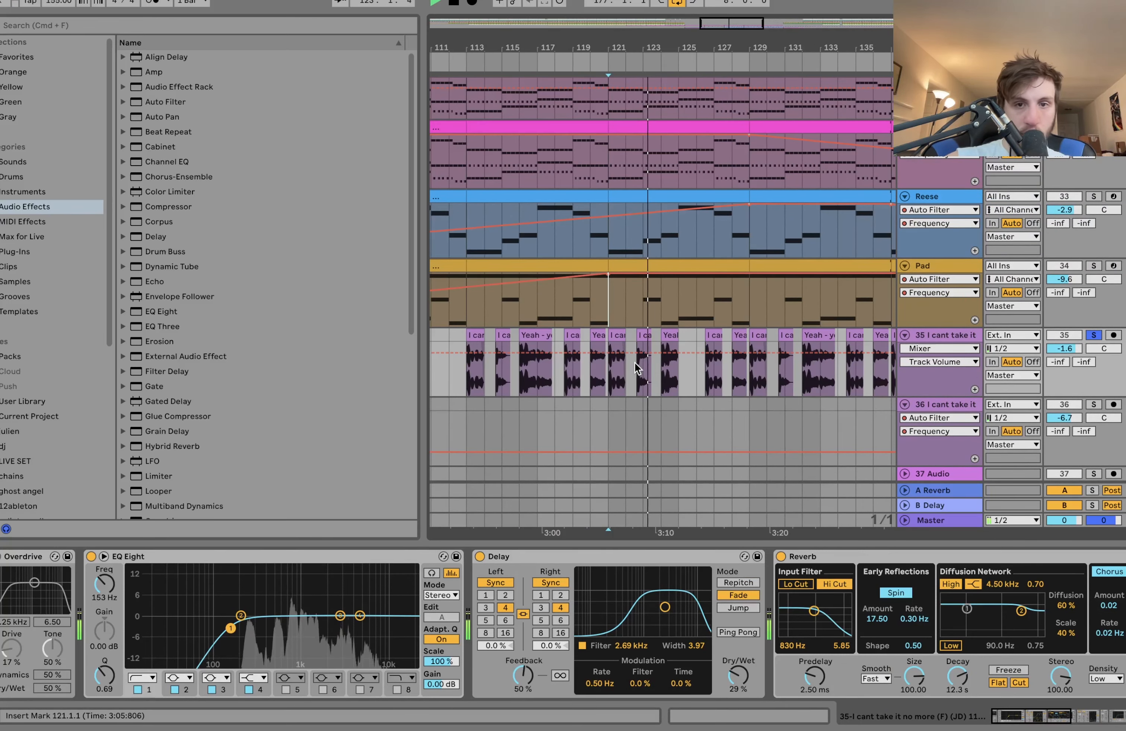
- Delete Overdrive from the 35 I cant take it track and audition the vocal together with Reese
{"action": "left_click", "coordinate": [35, 557]}
{"action": "key", "text": "Delete"}
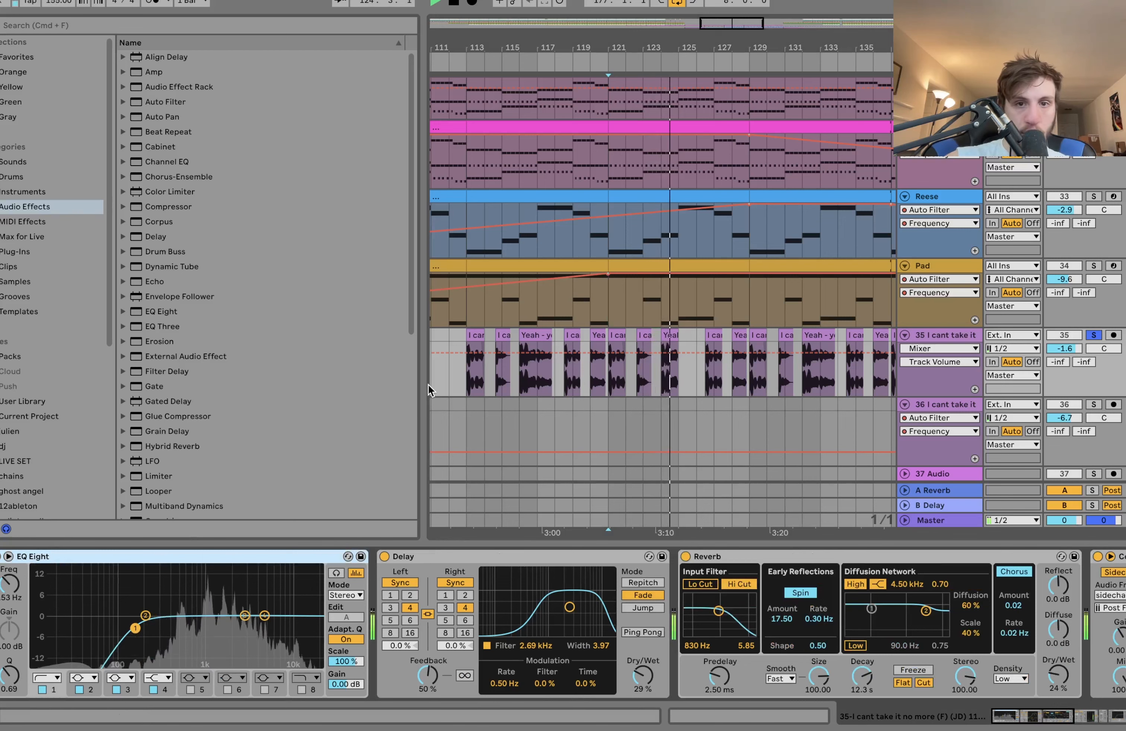
{"action": "scroll", "coordinate": [522, 361], "scroll_direction": "down", "scroll_amount": 5}
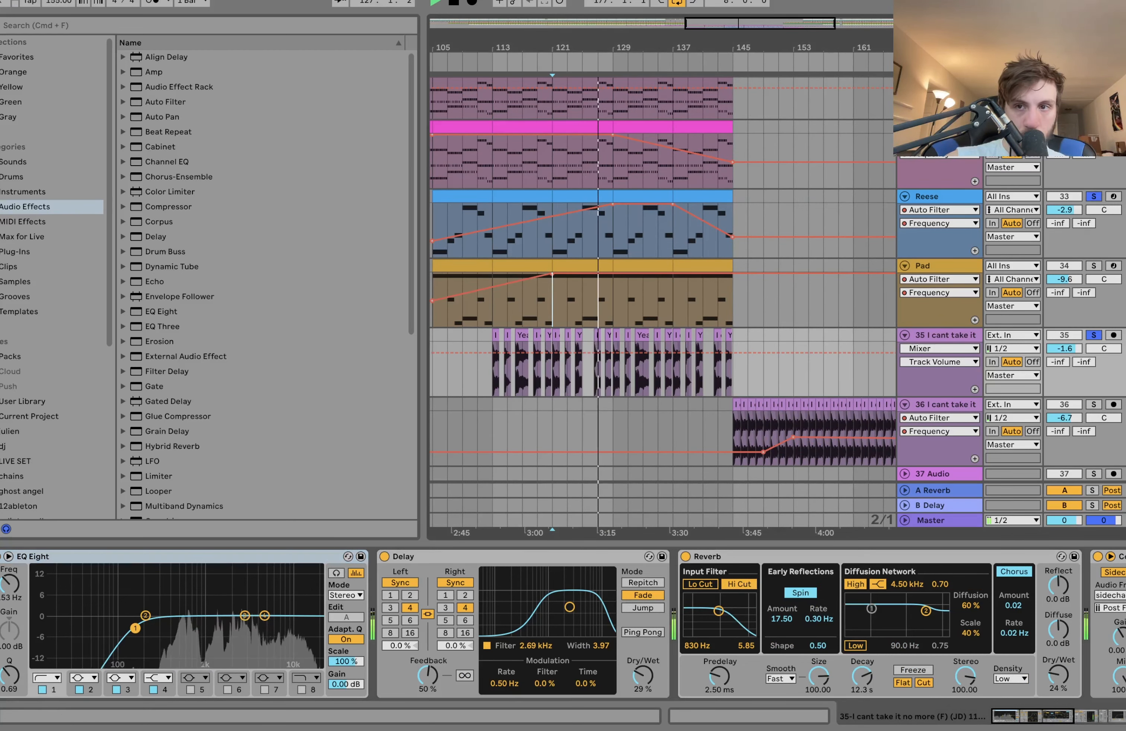
{"action": "left_click", "coordinate": [1093, 196]}
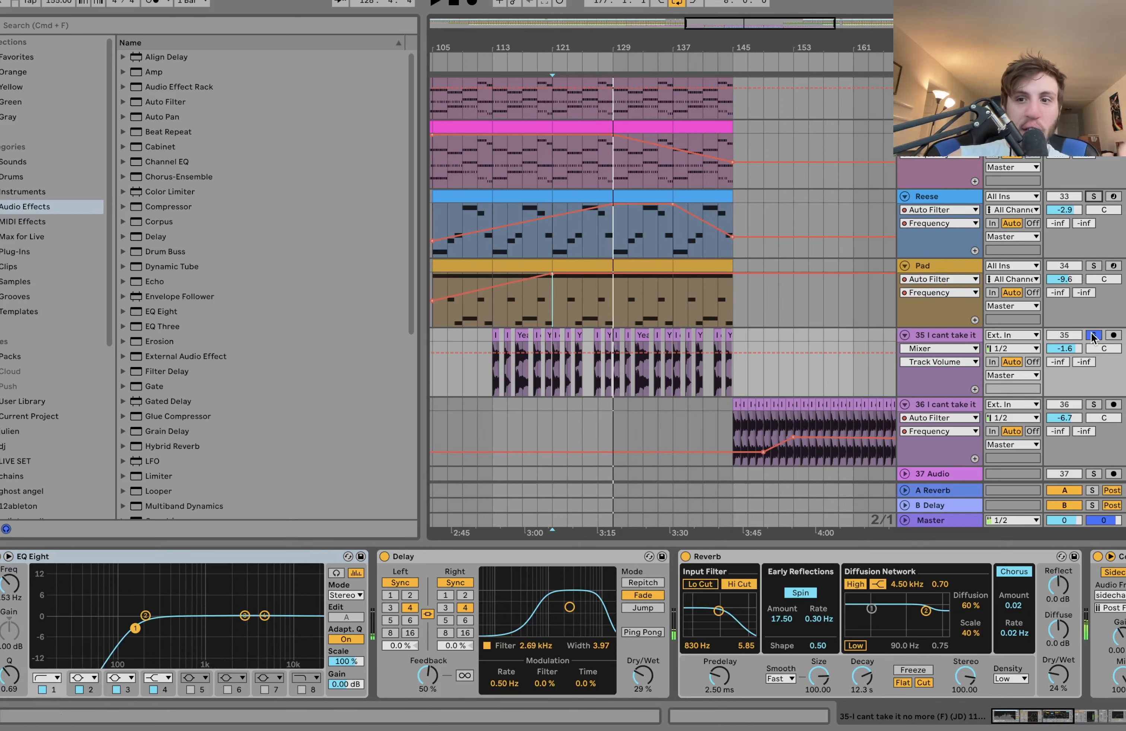
- Audition the vocal clips starting at bars 129, 130 and 132 on the 35 I cant take it track one by one
{"action": "scroll", "coordinate": [659, 352], "scroll_direction": "up", "scroll_amount": 5}
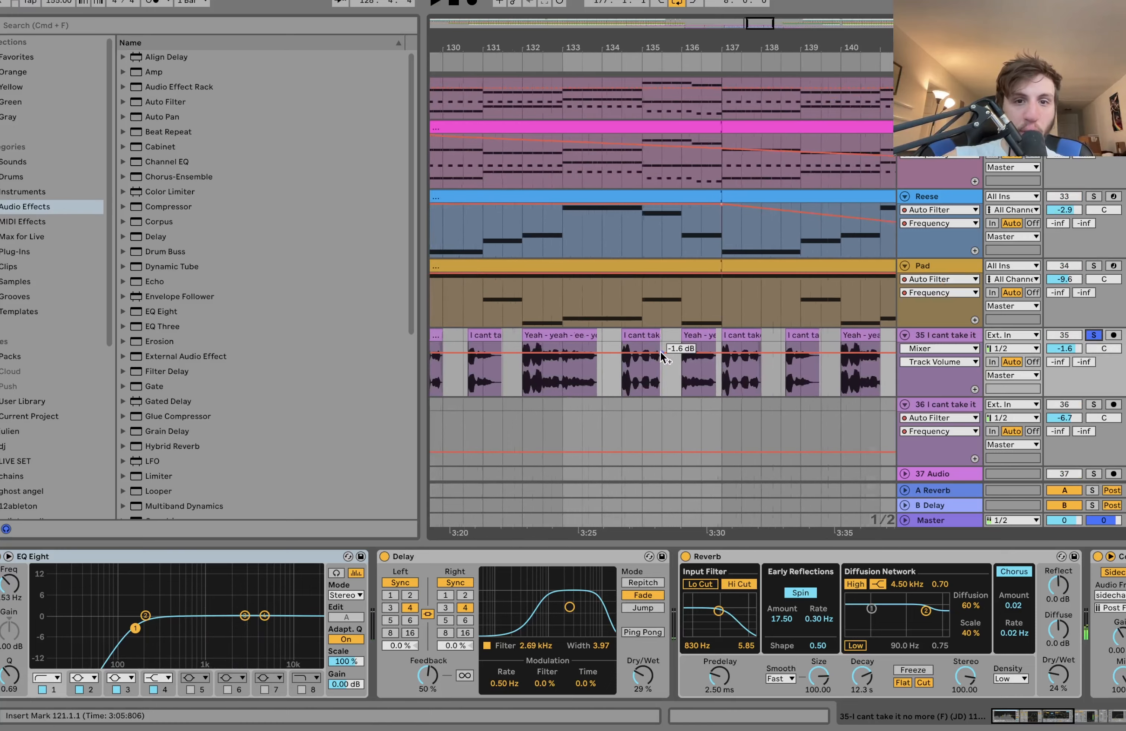
{"action": "scroll", "coordinate": [662, 353], "scroll_direction": "left", "scroll_amount": 3}
{"action": "left_click", "coordinate": [680, 335]}
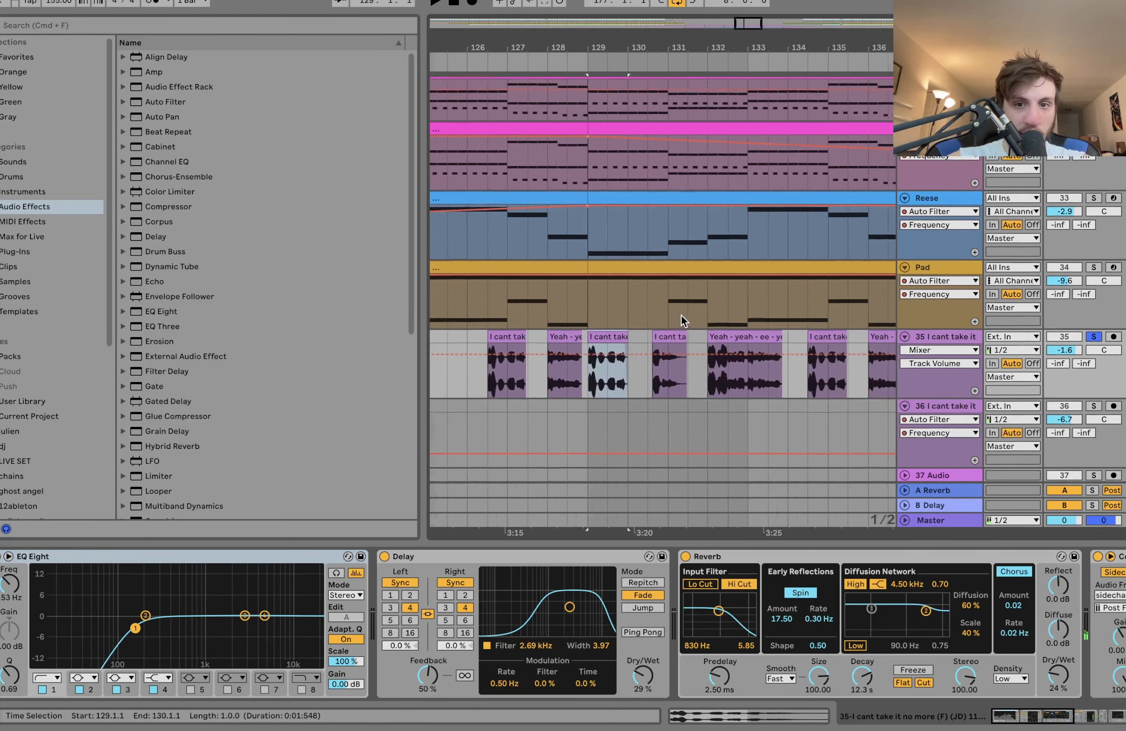
{"action": "scroll", "coordinate": [680, 314], "scroll_direction": "right", "scroll_amount": 2}
{"action": "scroll", "coordinate": [681, 315], "scroll_direction": "down", "scroll_amount": 1}
{"action": "key", "text": "space"}
{"action": "left_click", "coordinate": [614, 321]}
{"action": "key", "text": "space"}
{"action": "key", "text": "space"}
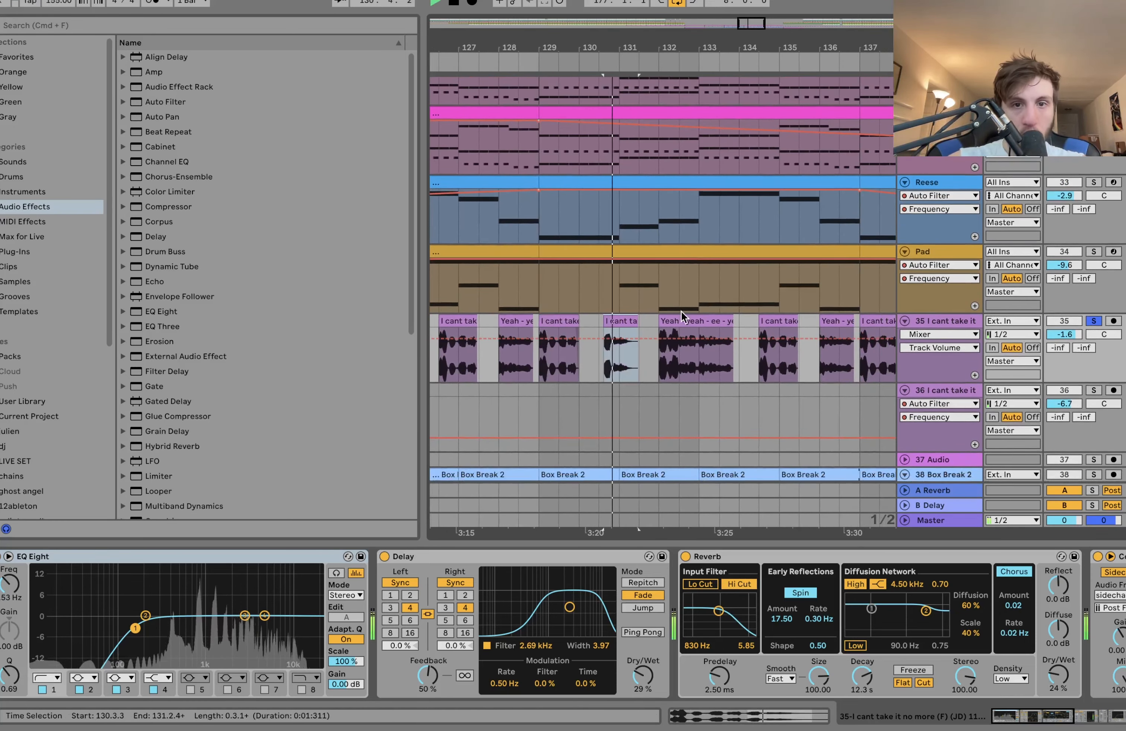
{"action": "left_click", "coordinate": [691, 321]}
{"action": "key", "text": "space"}
{"action": "key", "text": "space"}
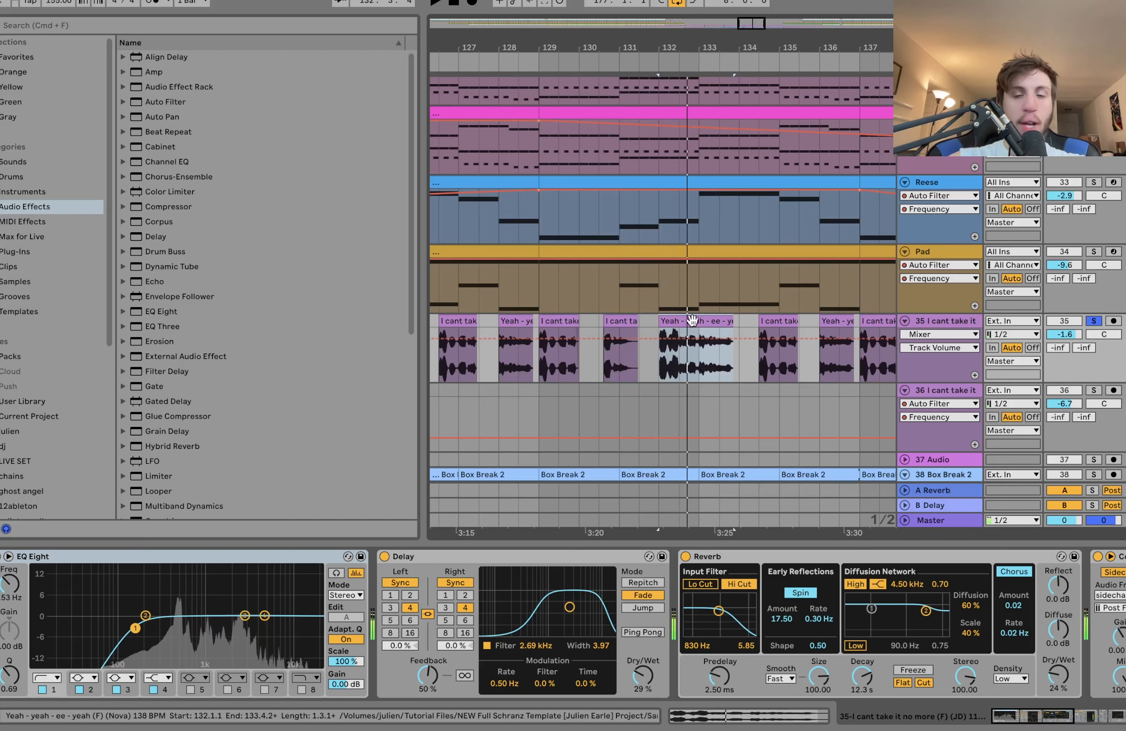
- Select the three vocal clips from bar 129 through bar 133 together and play the phrase
{"action": "left_click", "coordinate": [563, 327], "text": "shift"}
{"action": "key", "text": "minus"}
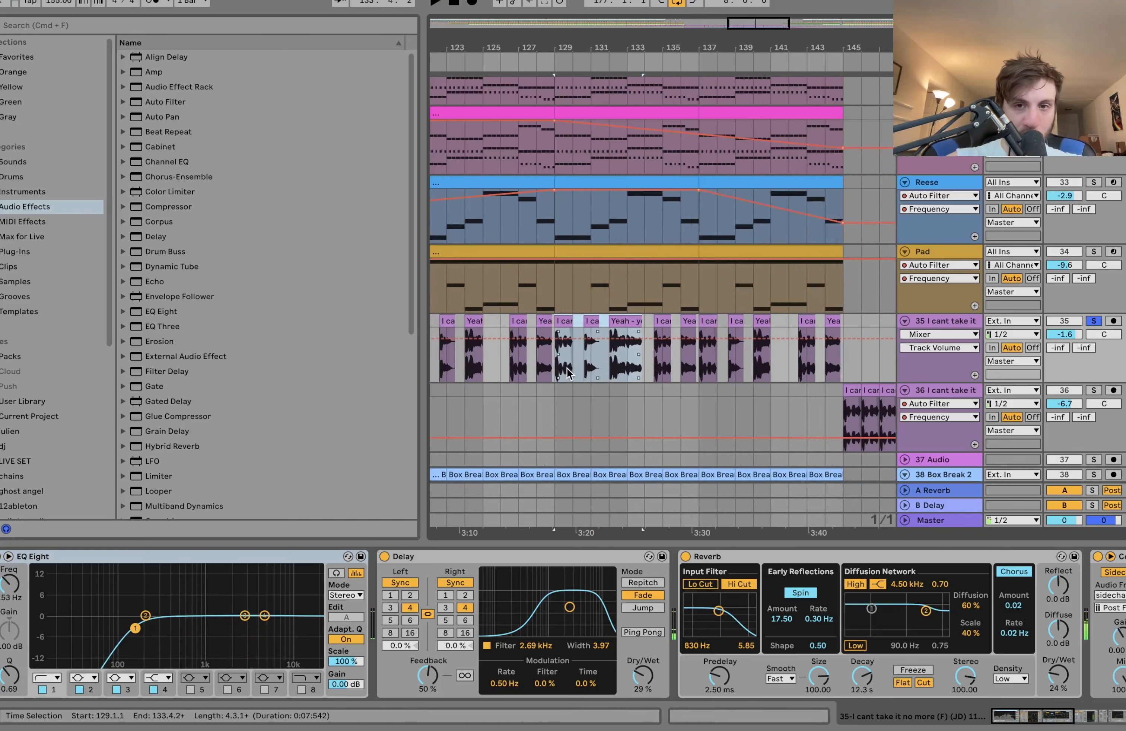
{"action": "key", "text": "space"}
- Audition the following vocal clips that start at bars 134 and 136
{"action": "left_click", "coordinate": [661, 323]}
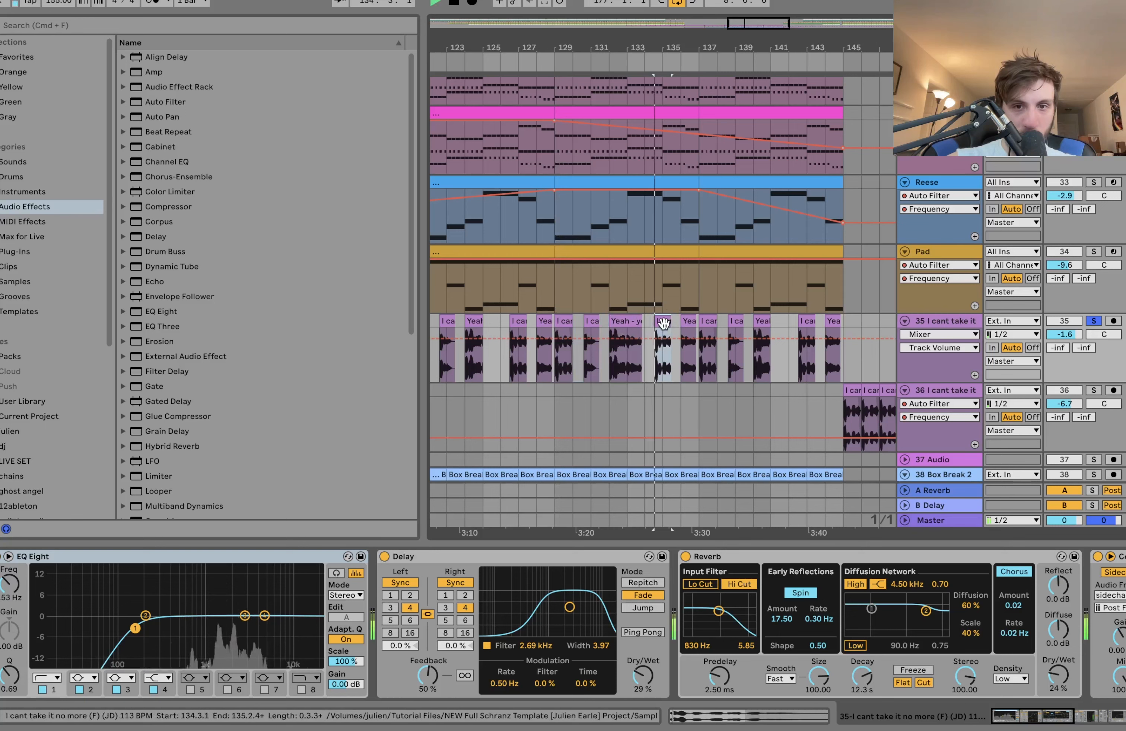
{"action": "key", "text": "space"}
{"action": "key", "text": "space"}
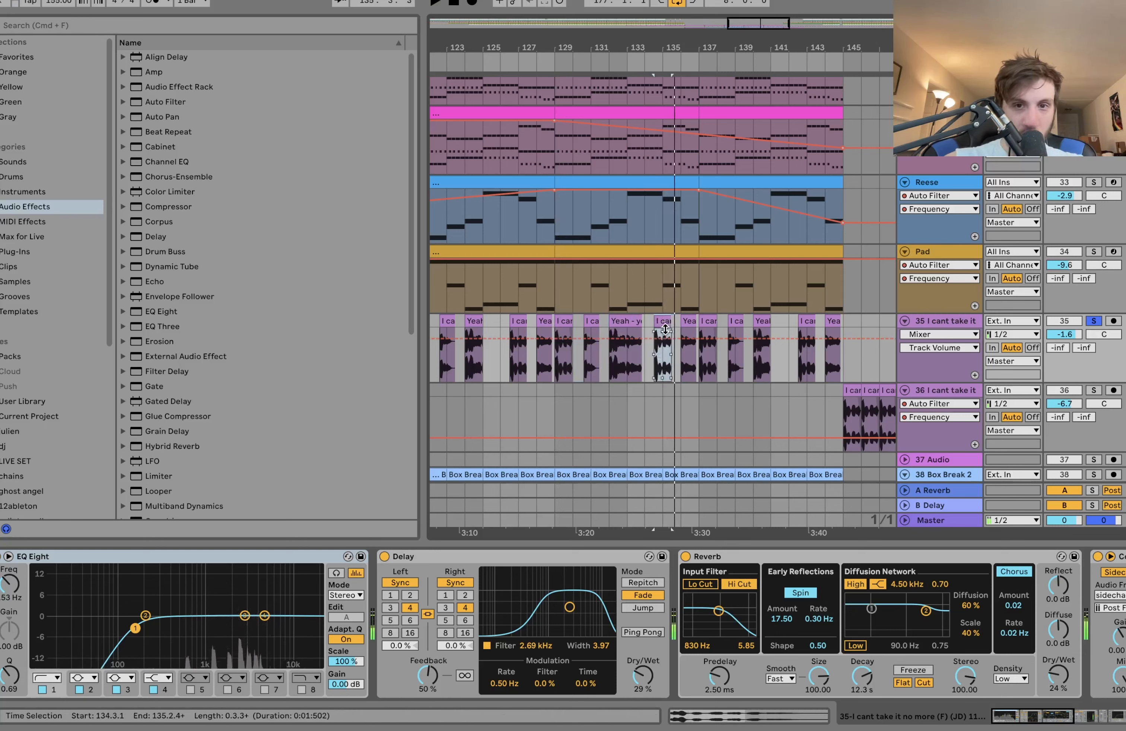
{"action": "left_click", "coordinate": [687, 320]}
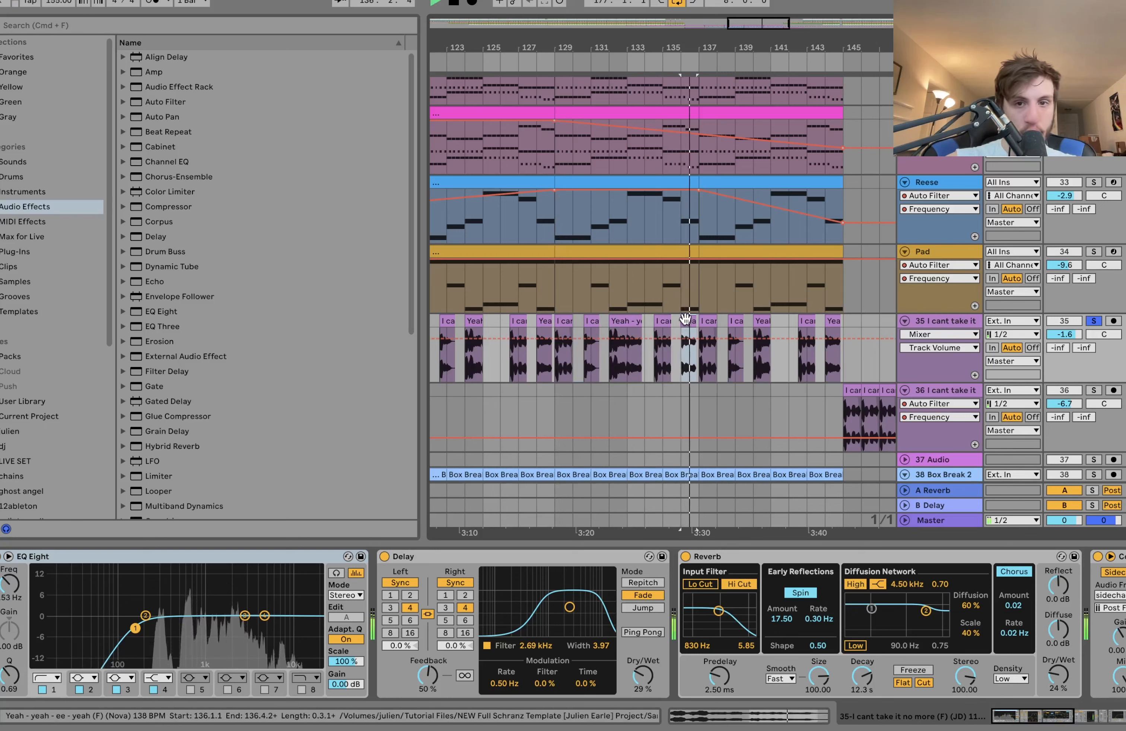
- Reselect the bar 129 vocal clip and unsolo the 35 I cant take it track
{"action": "left_click", "coordinate": [562, 321]}
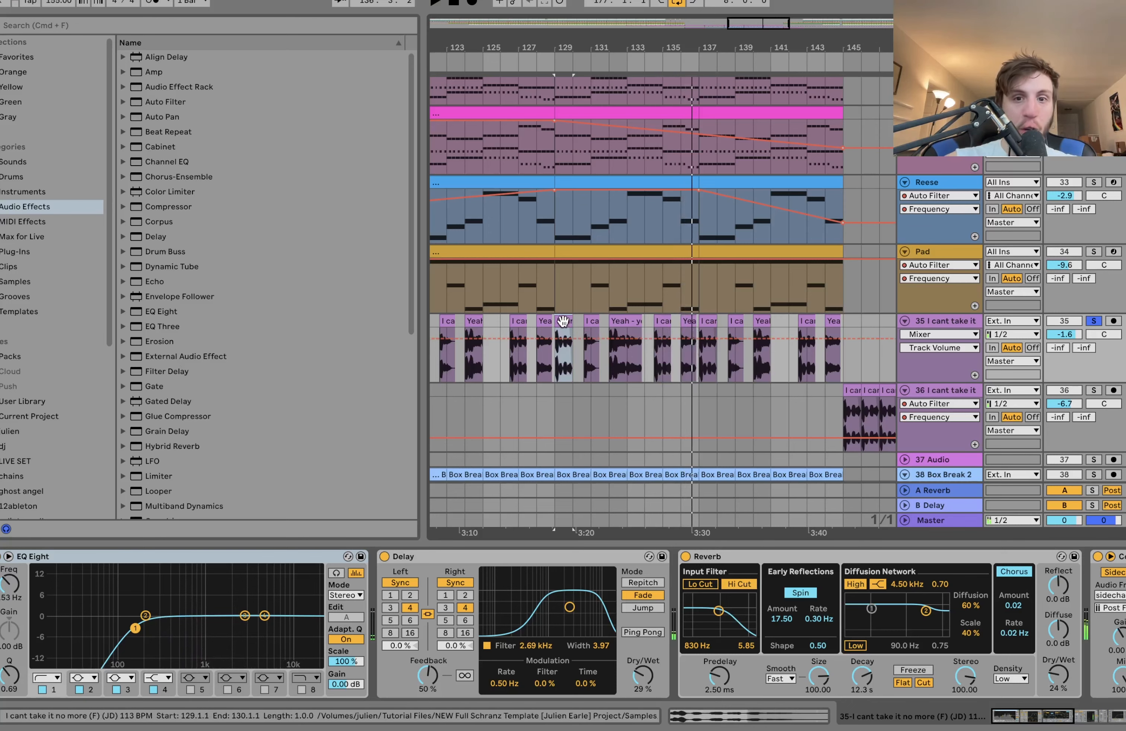
{"action": "scroll", "coordinate": [563, 320], "scroll_direction": "down", "scroll_amount": 5}
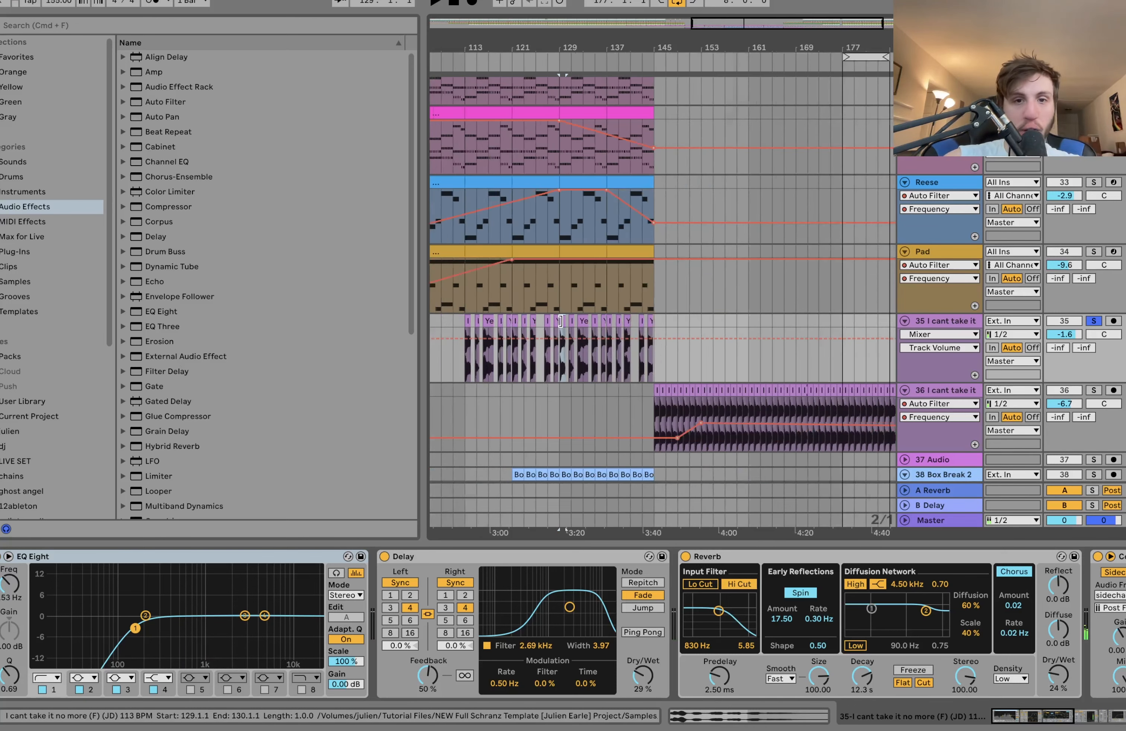
{"action": "scroll", "coordinate": [953, 319], "scroll_direction": "up", "scroll_amount": 2}
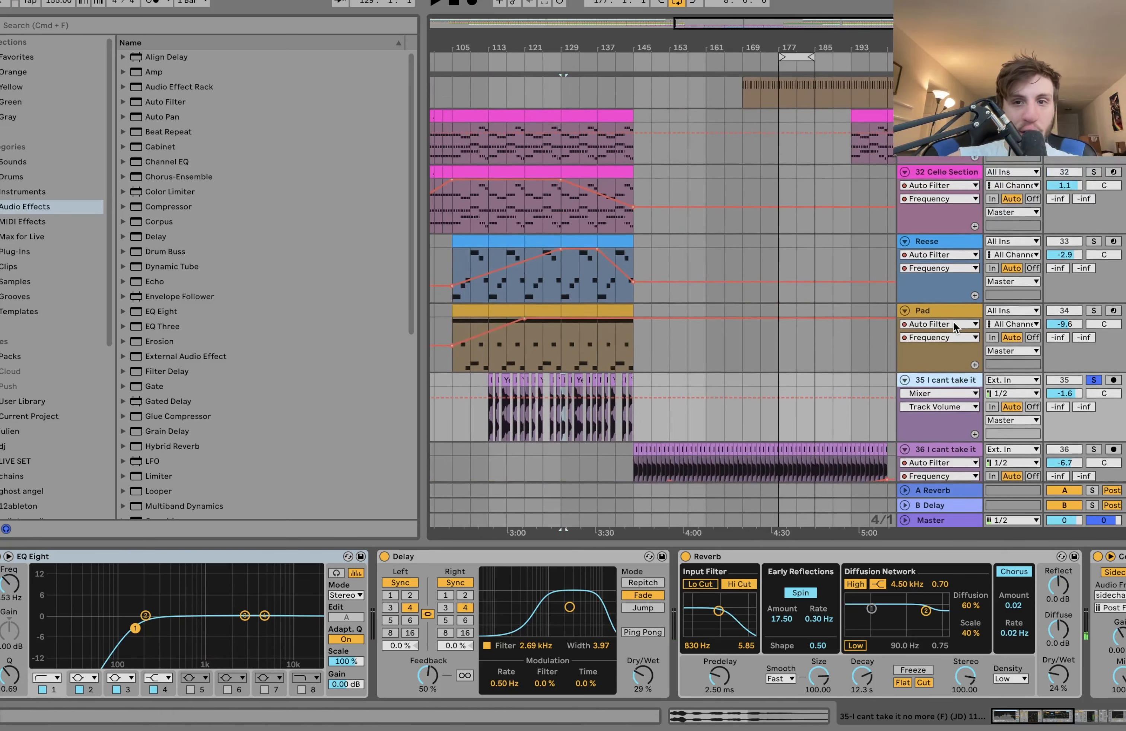
{"action": "left_click", "coordinate": [1093, 380]}
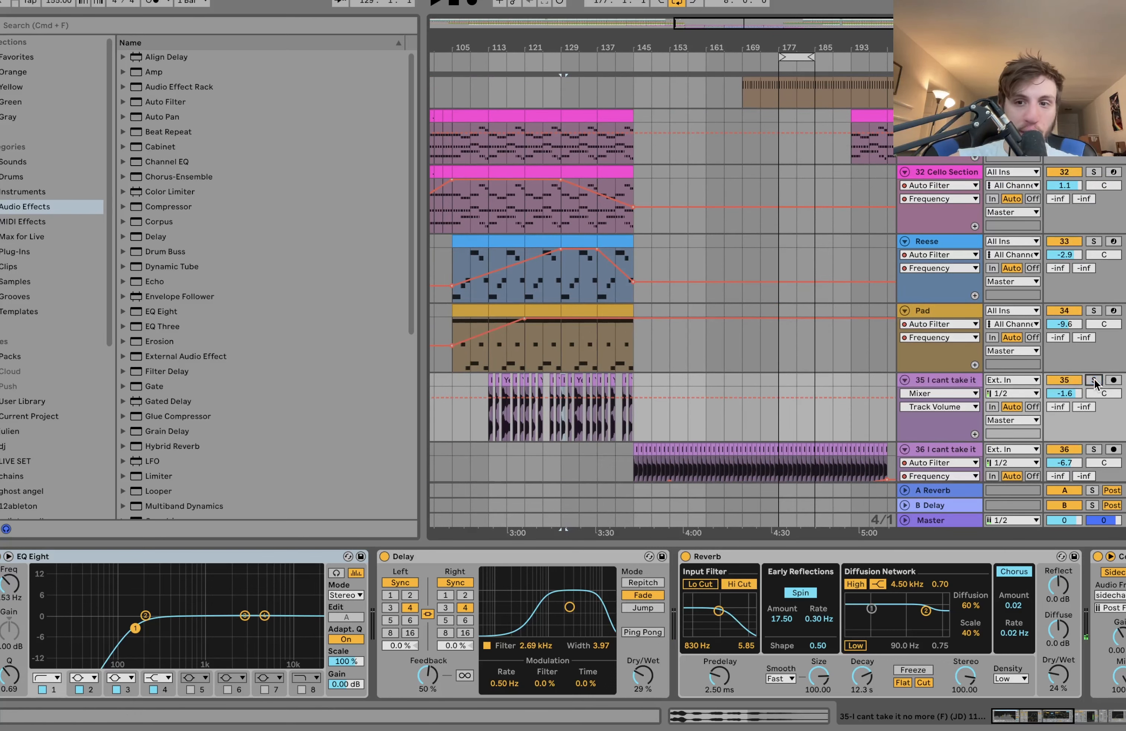
- Play the full mix from bar 129, and solo the 35 I cant take it track
{"action": "key", "text": "space"}
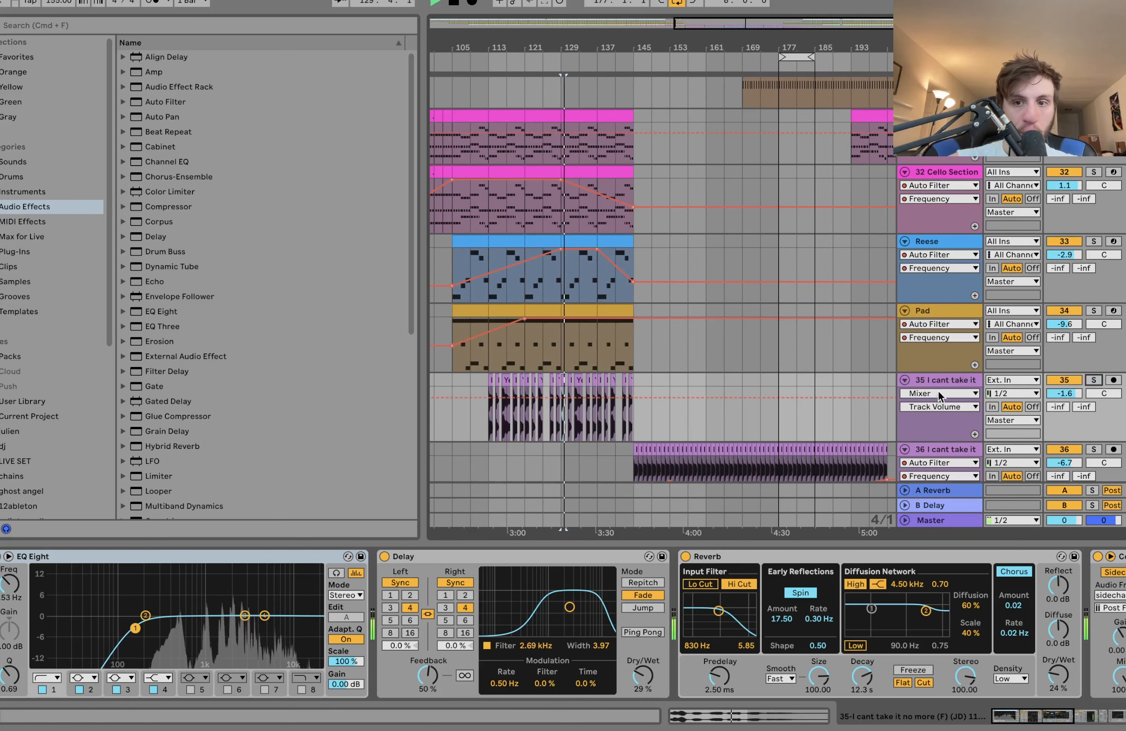
{"action": "scroll", "coordinate": [937, 378], "scroll_direction": "down", "scroll_amount": 4}
{"action": "scroll", "coordinate": [937, 379], "scroll_direction": "up", "scroll_amount": 3}
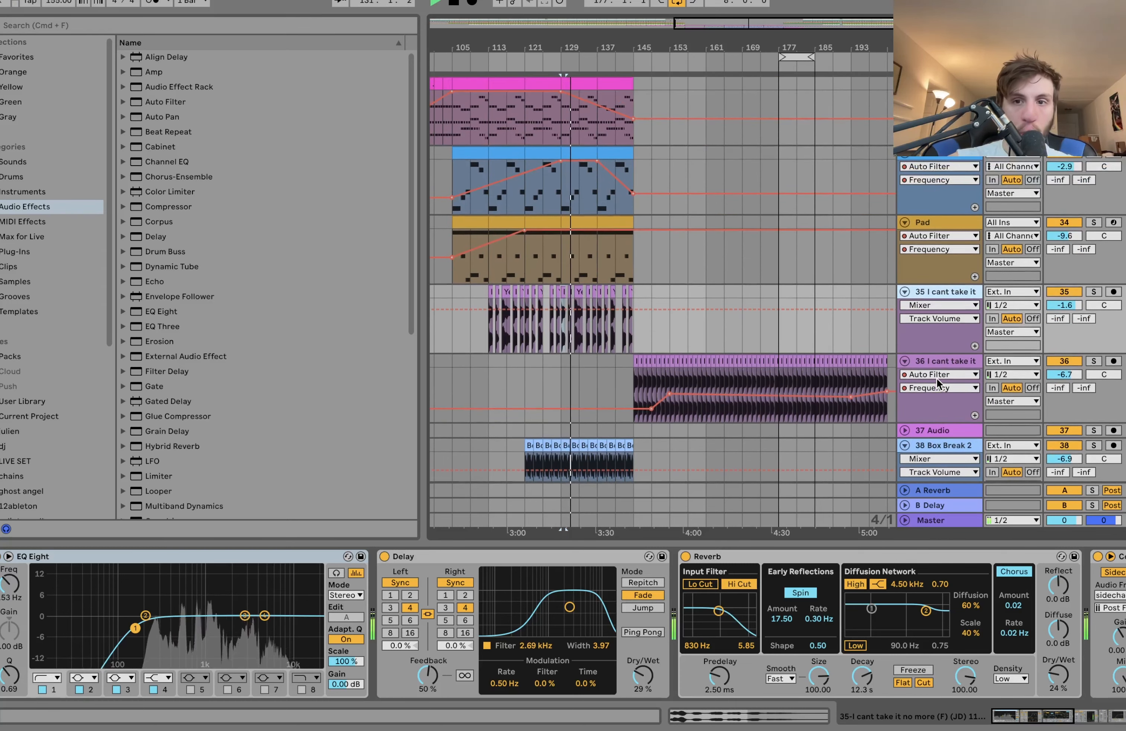
{"action": "key", "text": "s"}
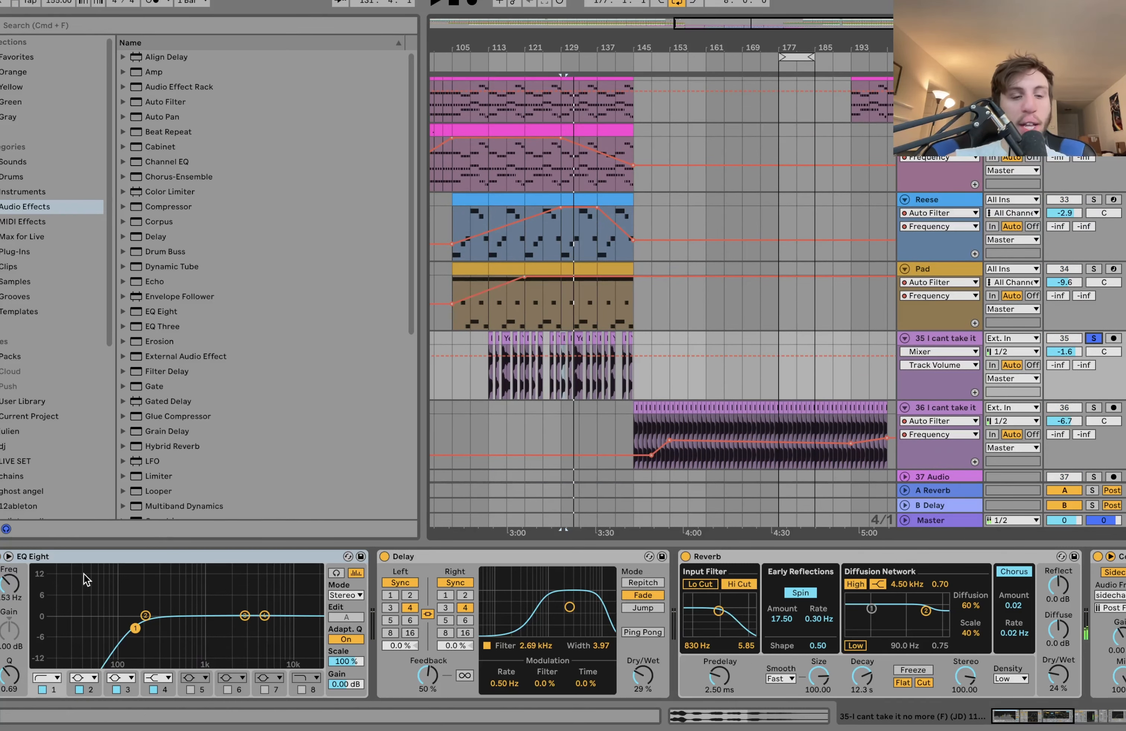
- Examine the effects chain on the 35 I cant take it track, showing its Utility Gain and Auto Filter Frequency automation
{"action": "scroll", "coordinate": [309, 653], "scroll_direction": "right", "scroll_amount": 10}
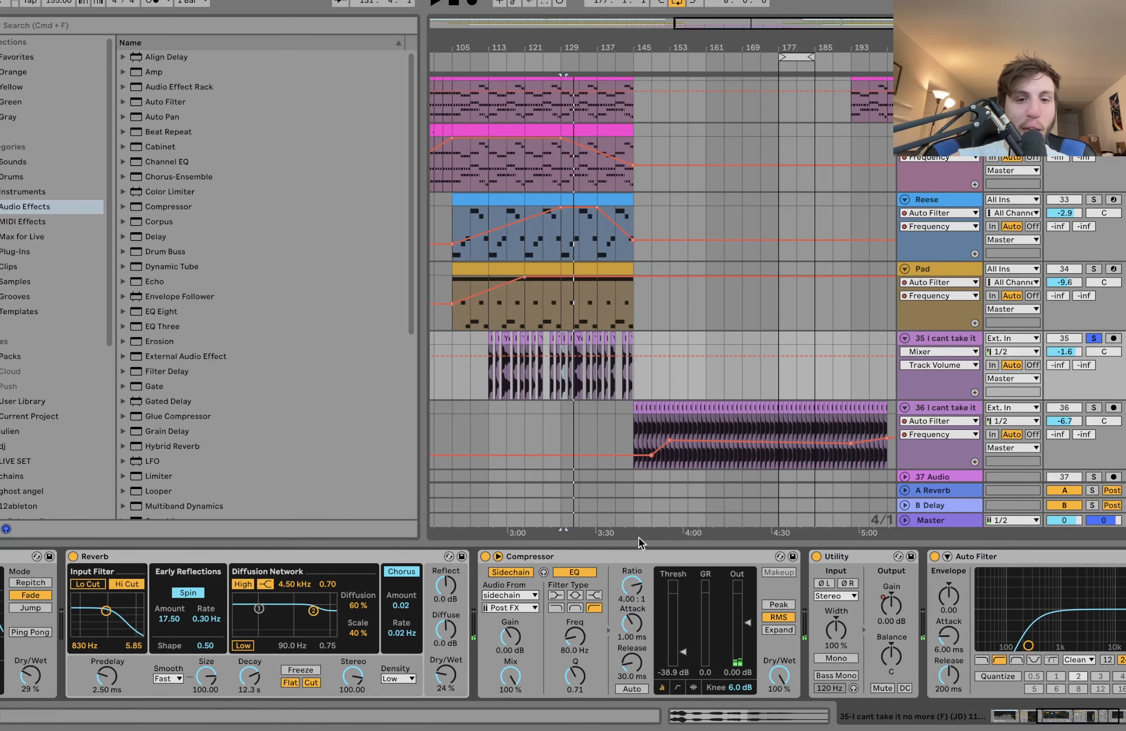
{"action": "scroll", "coordinate": [738, 655], "scroll_direction": "right", "scroll_amount": 3}
{"action": "left_click", "coordinate": [714, 608]}
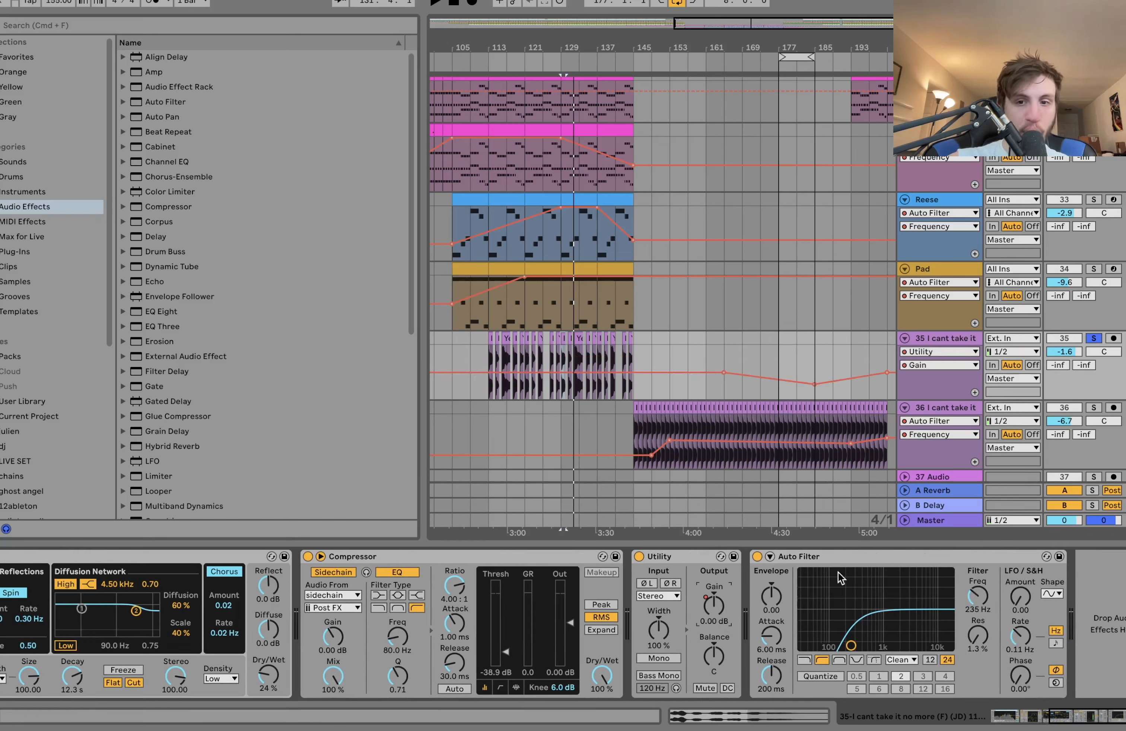
{"action": "left_click", "coordinate": [970, 615]}
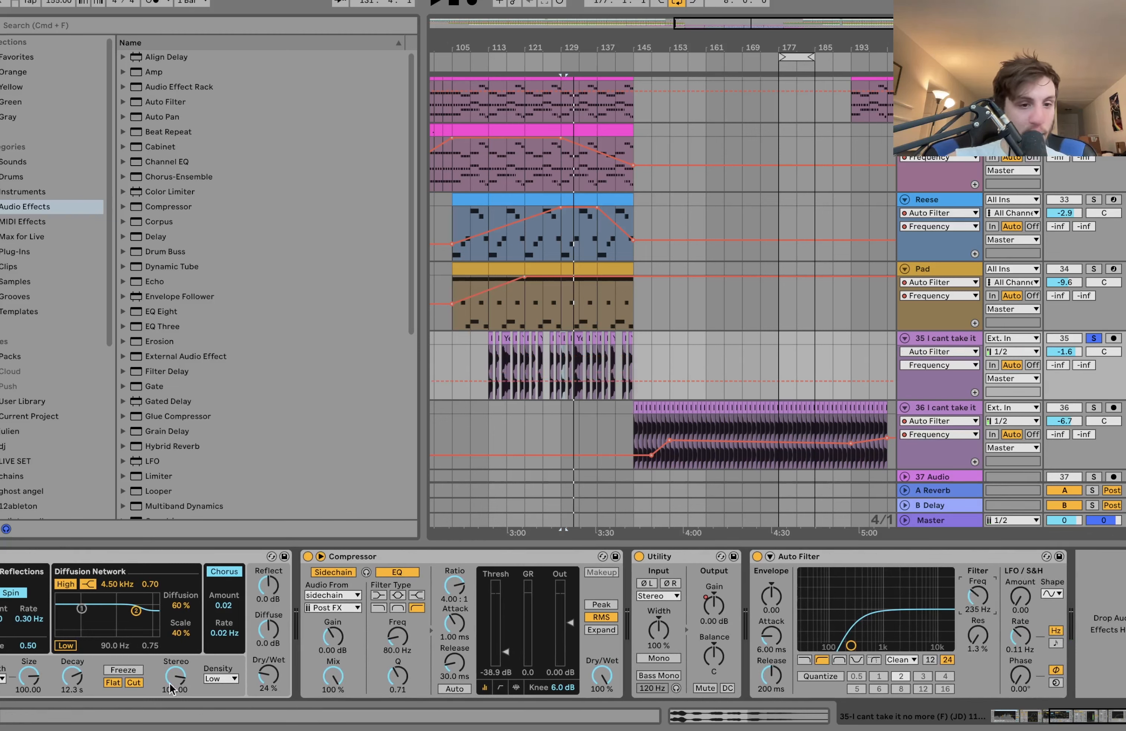
{"action": "scroll", "coordinate": [222, 614], "scroll_direction": "left", "scroll_amount": 2}
{"action": "scroll", "coordinate": [222, 614], "scroll_direction": "left", "scroll_amount": 2}
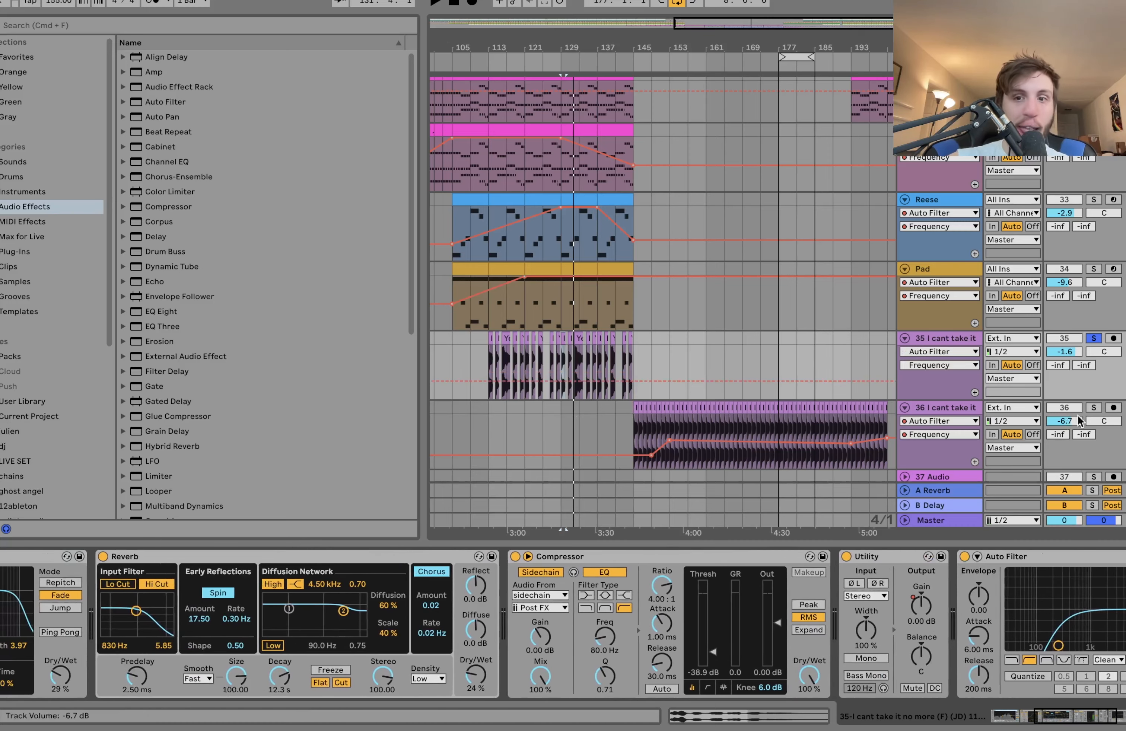
- Audition the 36 I cant take it track soloed from bar 149, and inspect the waveform of its bar 153 clip
{"action": "left_click", "coordinate": [1093, 407]}
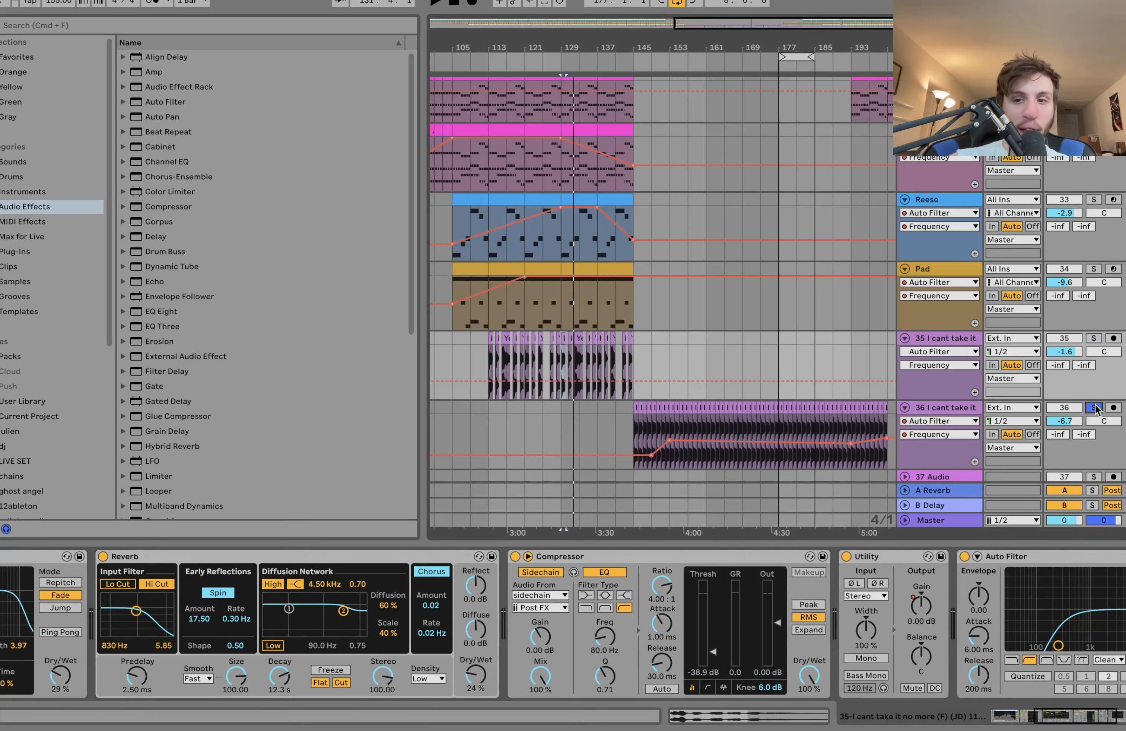
{"action": "left_click", "coordinate": [657, 421]}
{"action": "key", "text": "space"}
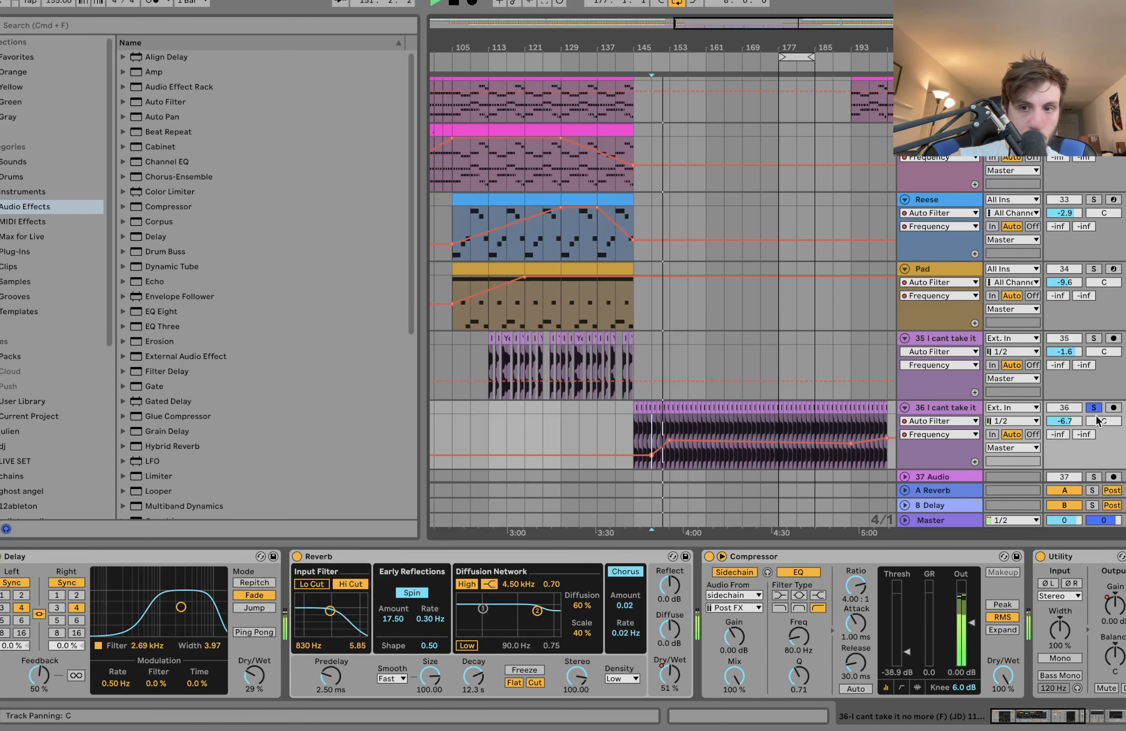
{"action": "scroll", "coordinate": [825, 314], "scroll_direction": "up", "scroll_amount": 5}
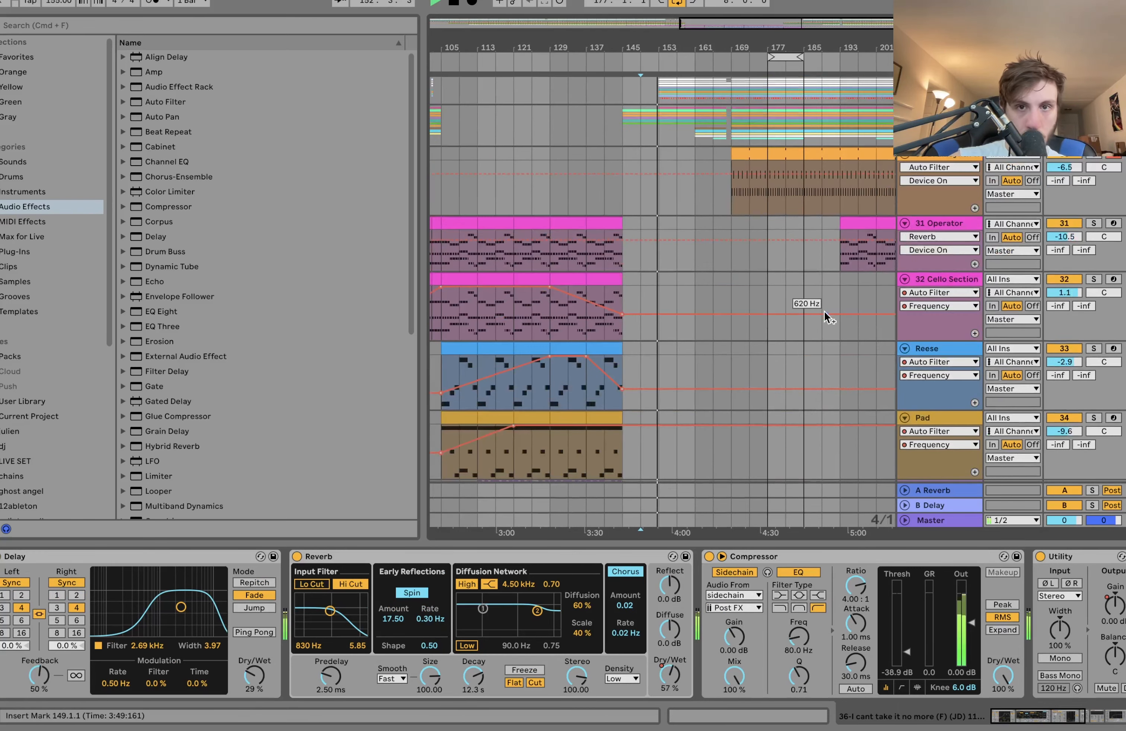
{"action": "scroll", "coordinate": [825, 313], "scroll_direction": "down", "scroll_amount": 8}
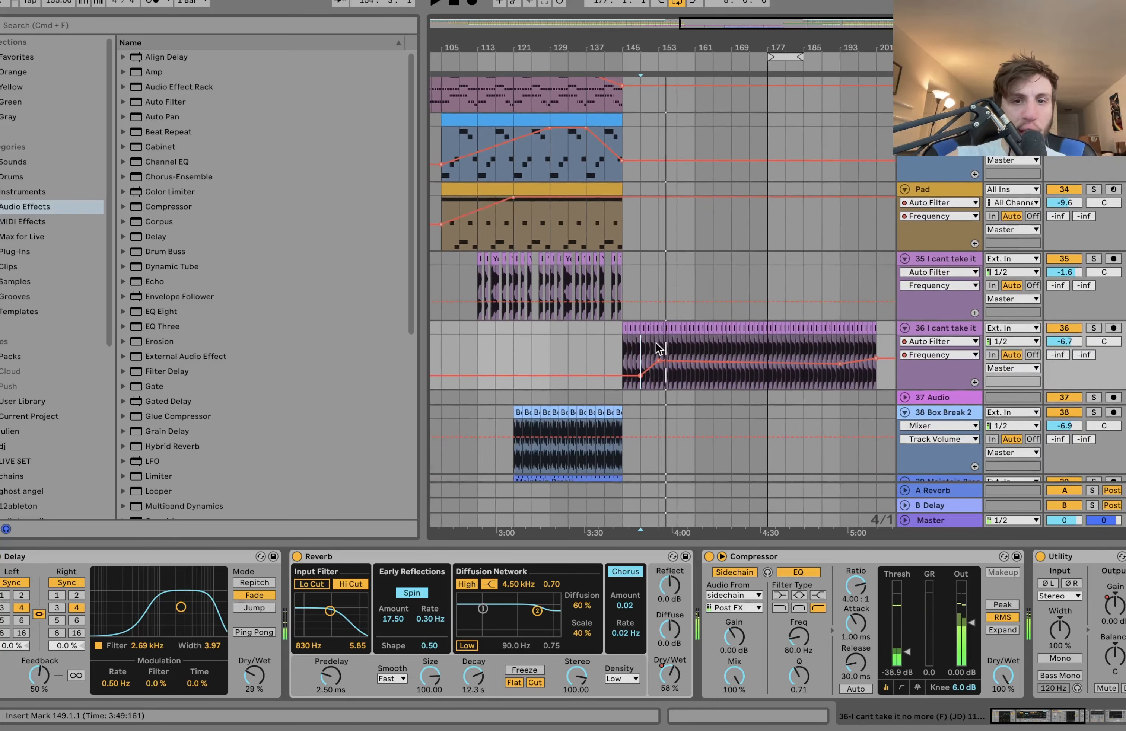
{"action": "double_click", "coordinate": [660, 332]}
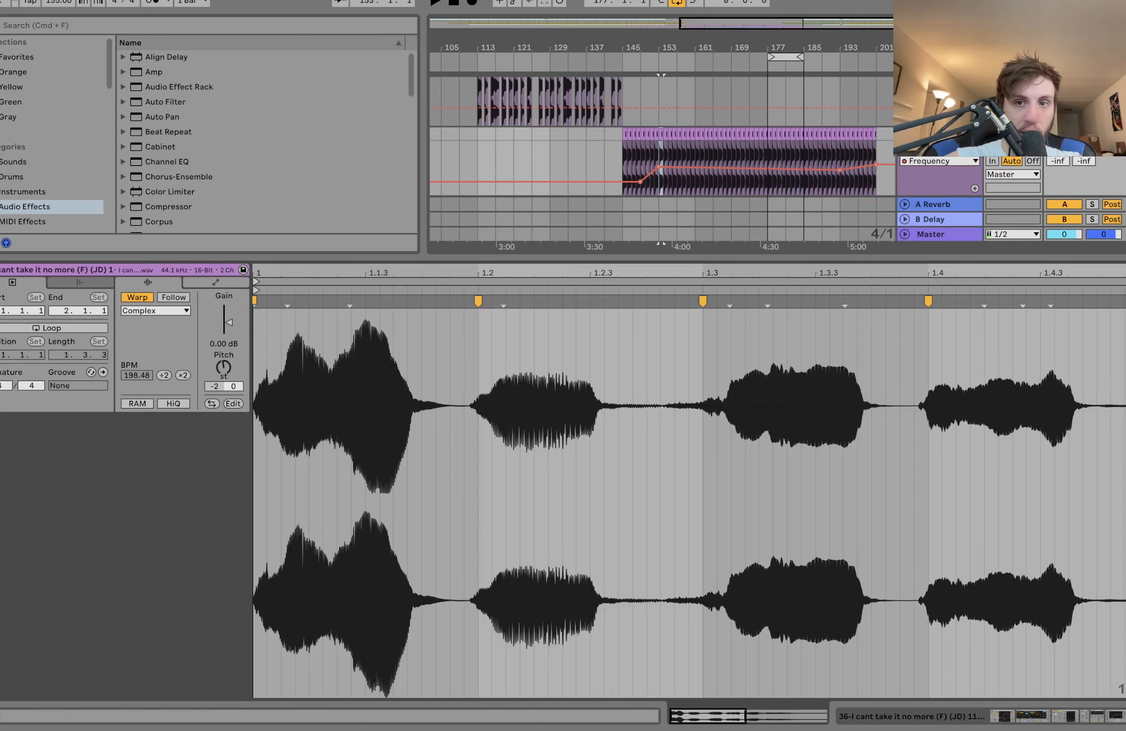
{"action": "key", "text": "shift+Tab"}
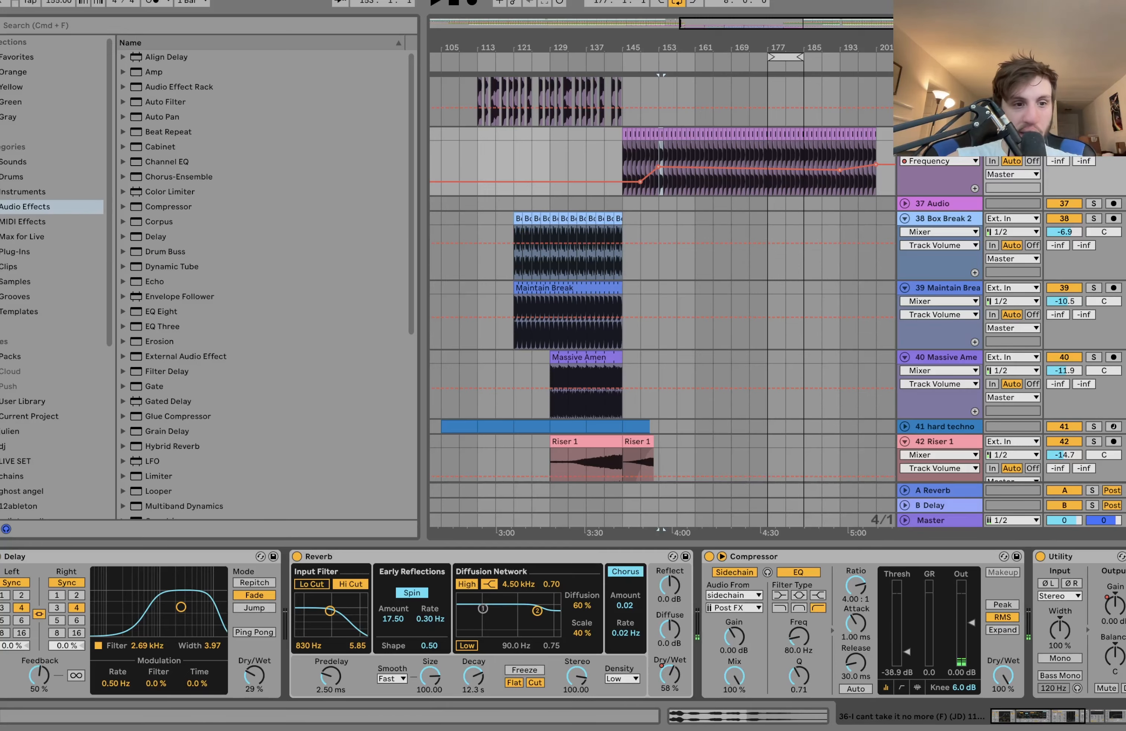
- Show the Reverb Dry/Wet automation on the 36 I cant take it track and check playback from bar 145
{"action": "scroll", "coordinate": [314, 617], "scroll_direction": "right", "scroll_amount": 5}
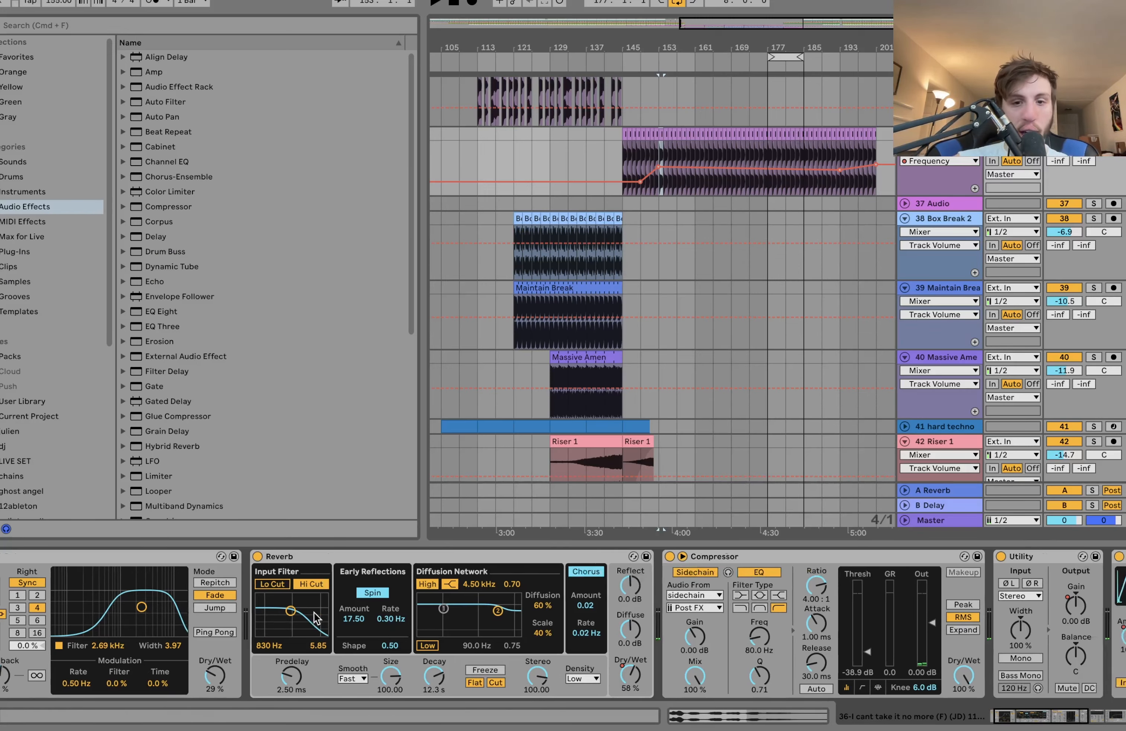
{"action": "left_click", "coordinate": [478, 682]}
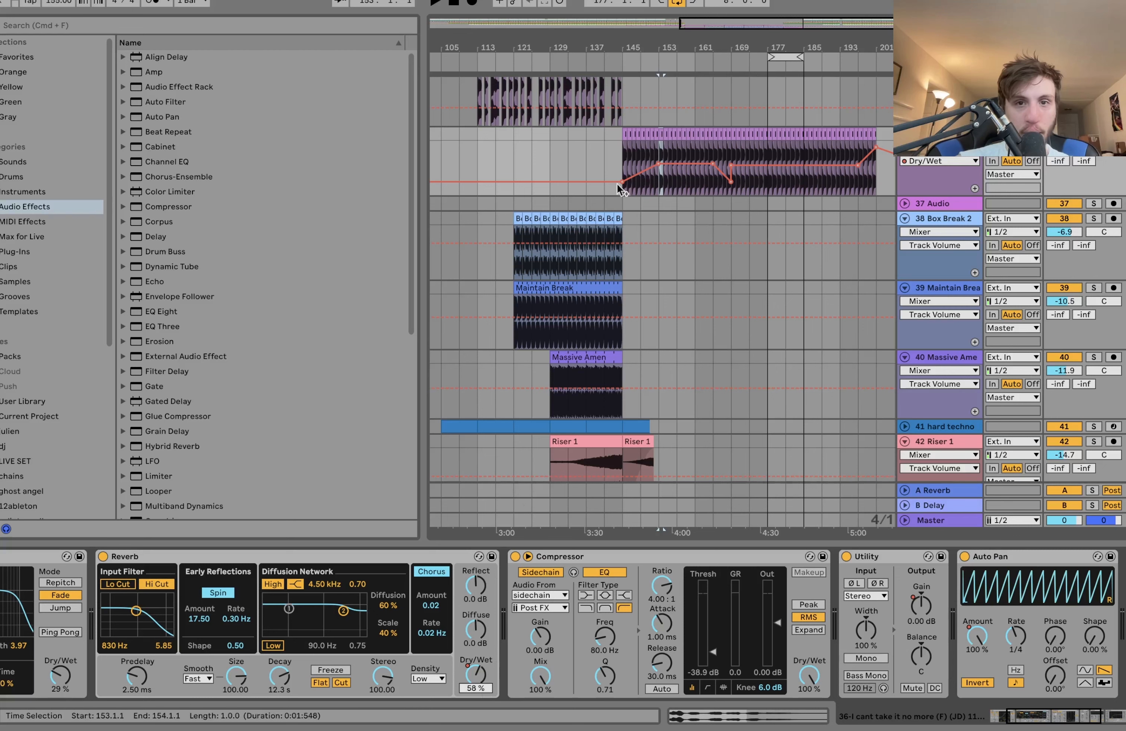
{"action": "left_click", "coordinate": [634, 154]}
{"action": "key", "text": "space"}
{"action": "left_click", "coordinate": [625, 160]}
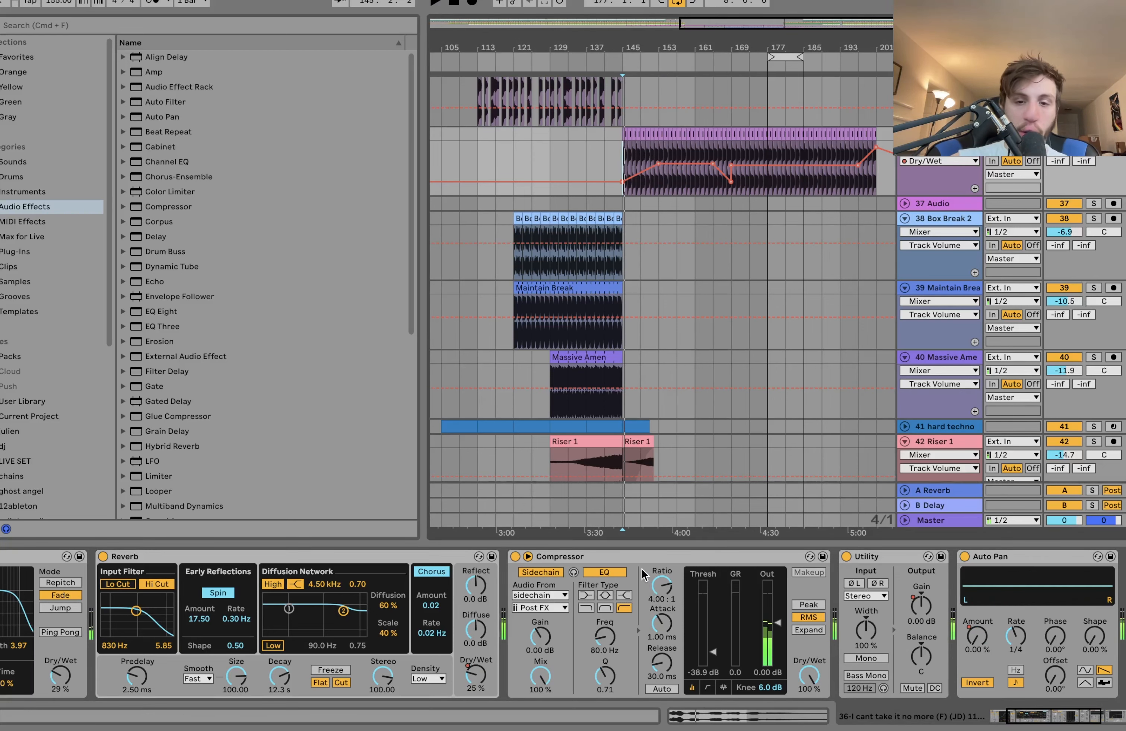
- Show the Utility Gain automation on the 36 I cant take it track and set the insert mark at bar 181
{"action": "scroll", "coordinate": [643, 560], "scroll_direction": "right", "scroll_amount": 5}
{"action": "left_click", "coordinate": [631, 609]}
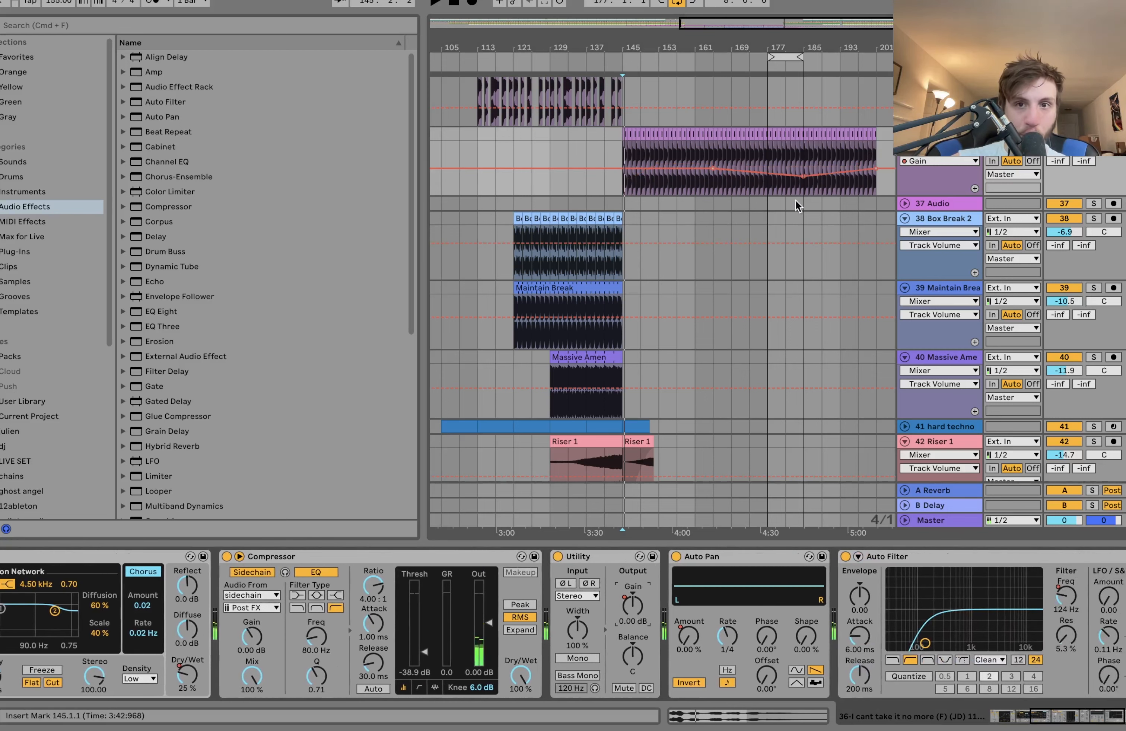
{"action": "left_click", "coordinate": [786, 150]}
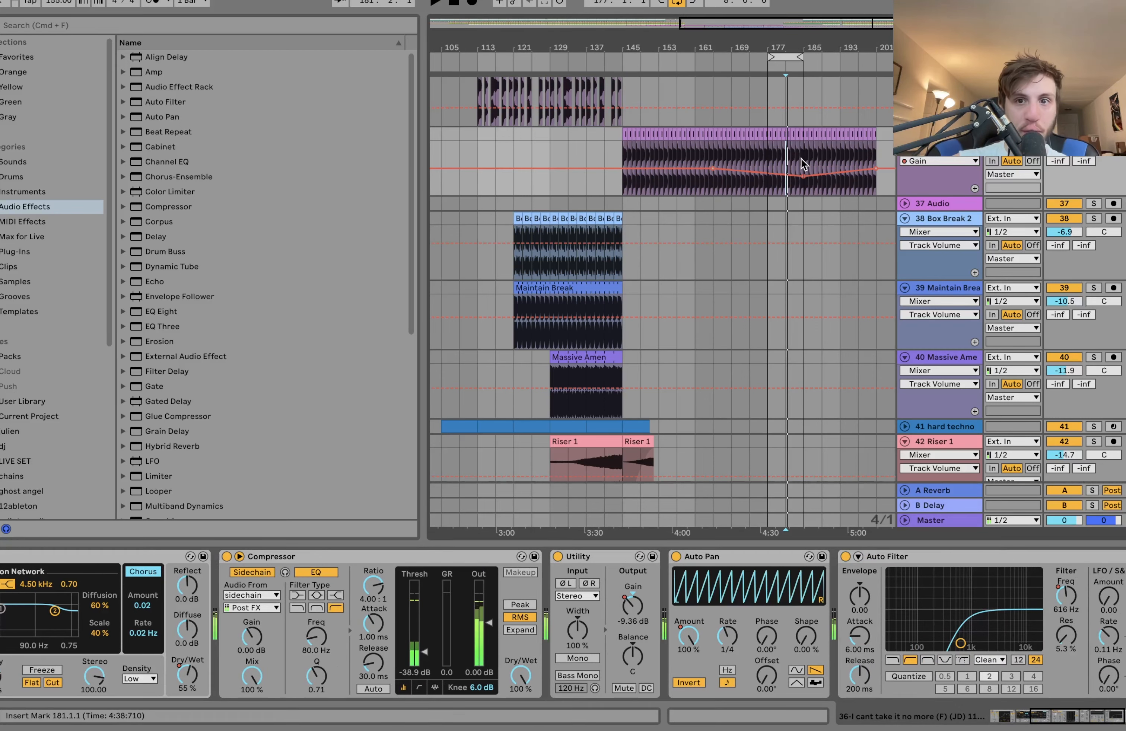
- Show the Auto Pan Amount automation on the 36 I cant take it track and play from bar 157
{"action": "scroll", "coordinate": [804, 167], "scroll_direction": "right", "scroll_amount": 5}
{"action": "scroll", "coordinate": [805, 167], "scroll_direction": "up", "scroll_amount": 2}
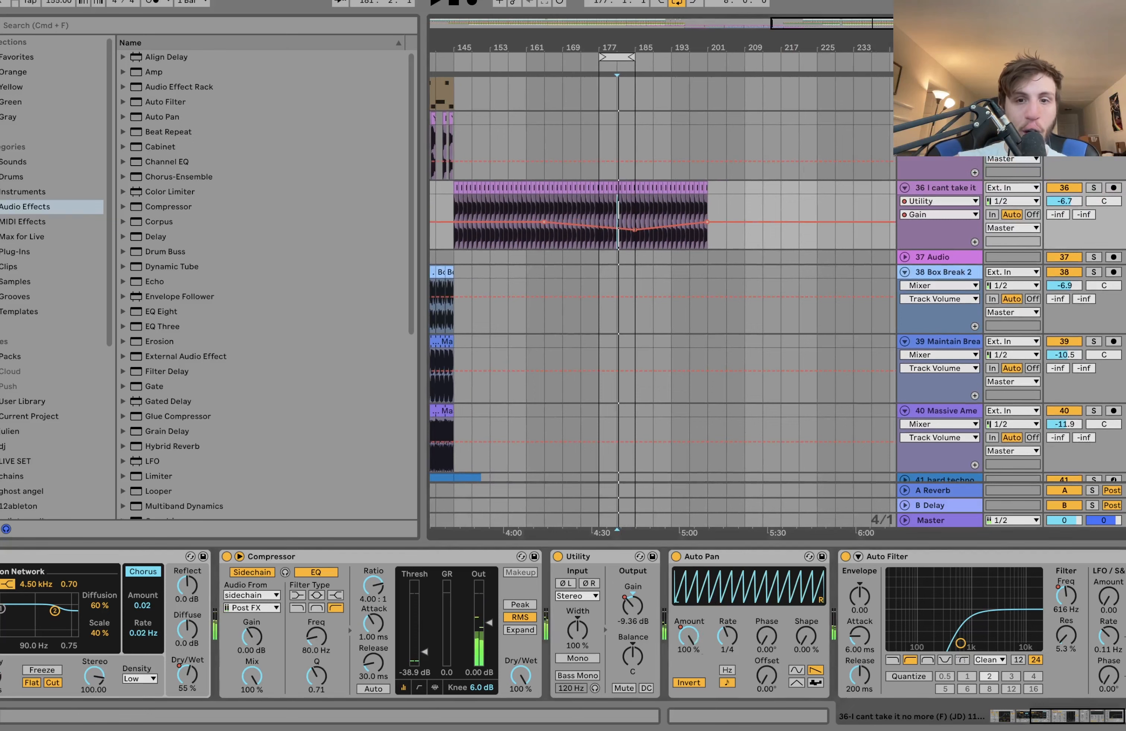
{"action": "left_click", "coordinate": [687, 635]}
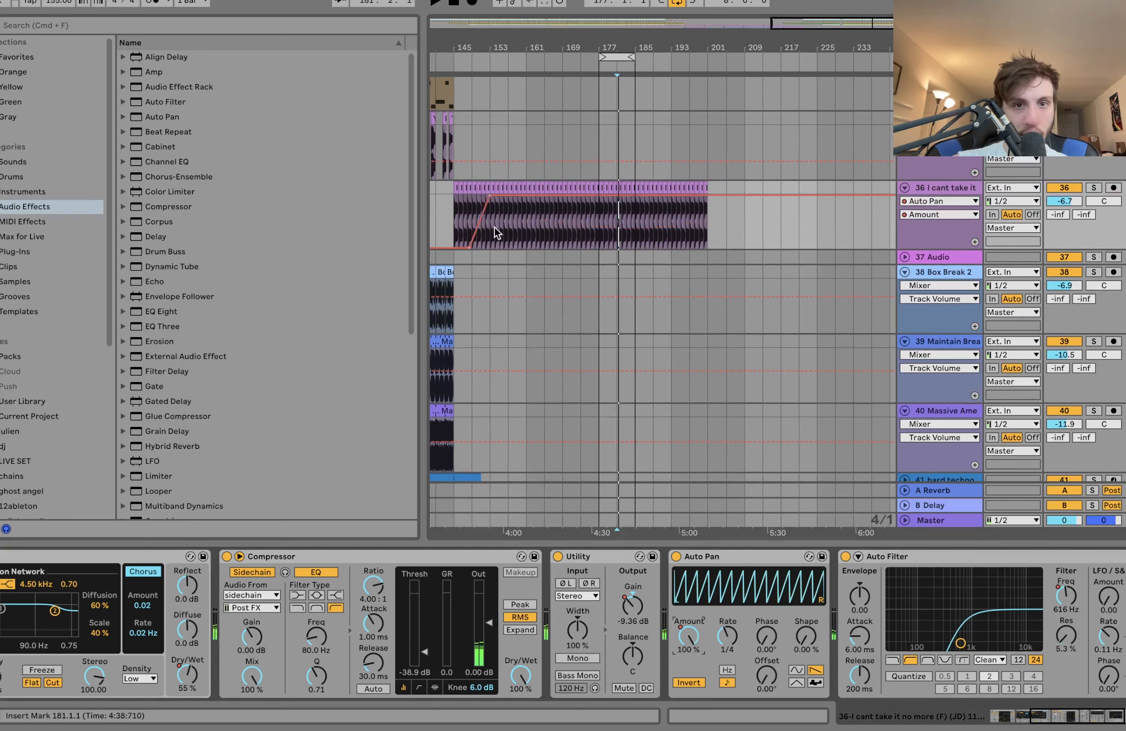
{"action": "left_click", "coordinate": [513, 228]}
{"action": "key", "text": "space"}
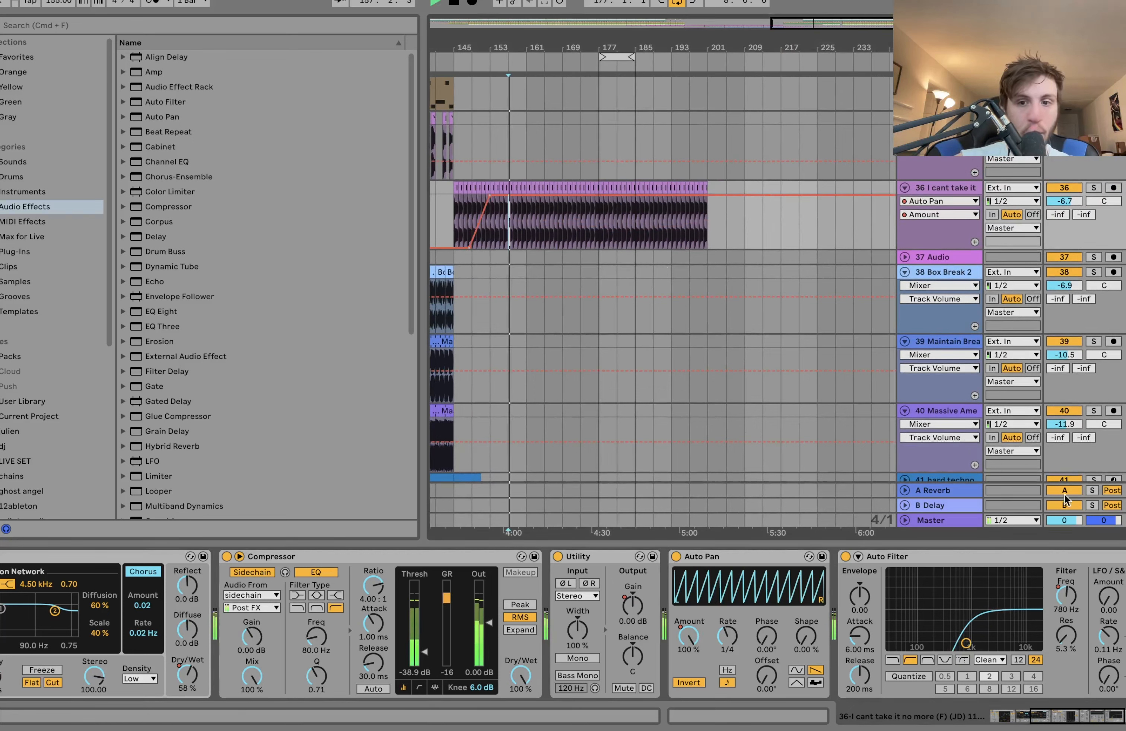
- Show the Auto Filter Frequency automation on the 36 I cant take it track and check its settings at bars 145 and 153
{"action": "left_click", "coordinate": [1075, 593]}
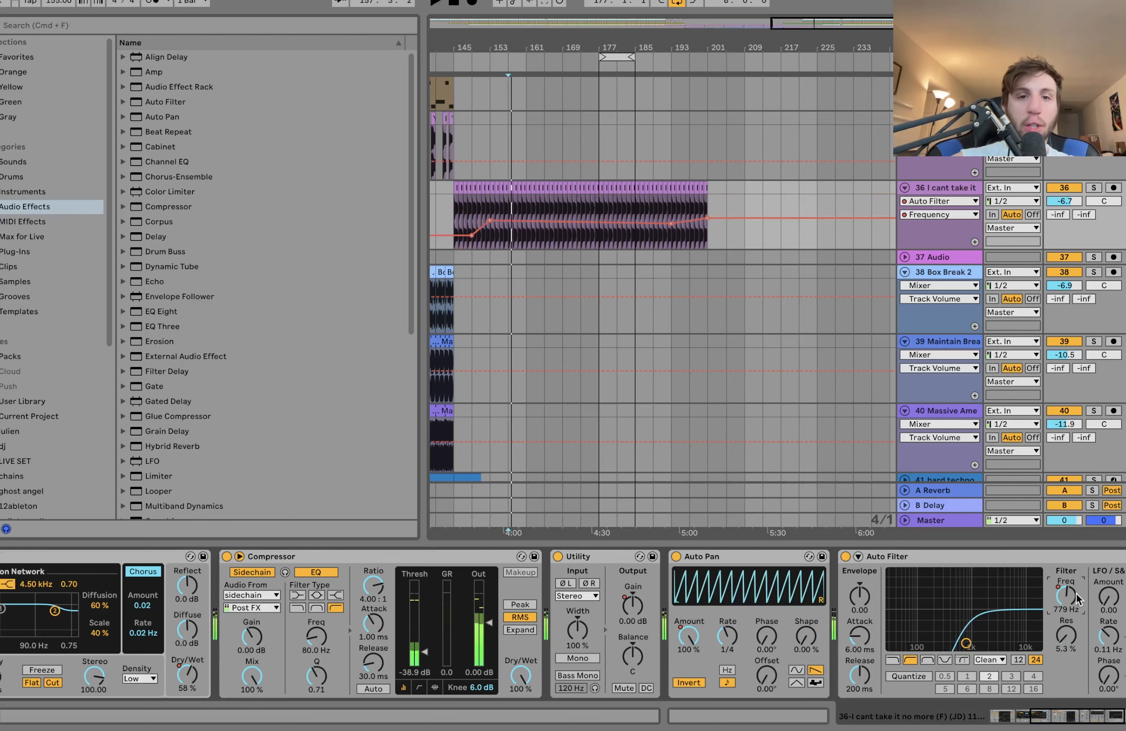
{"action": "left_click", "coordinate": [457, 209]}
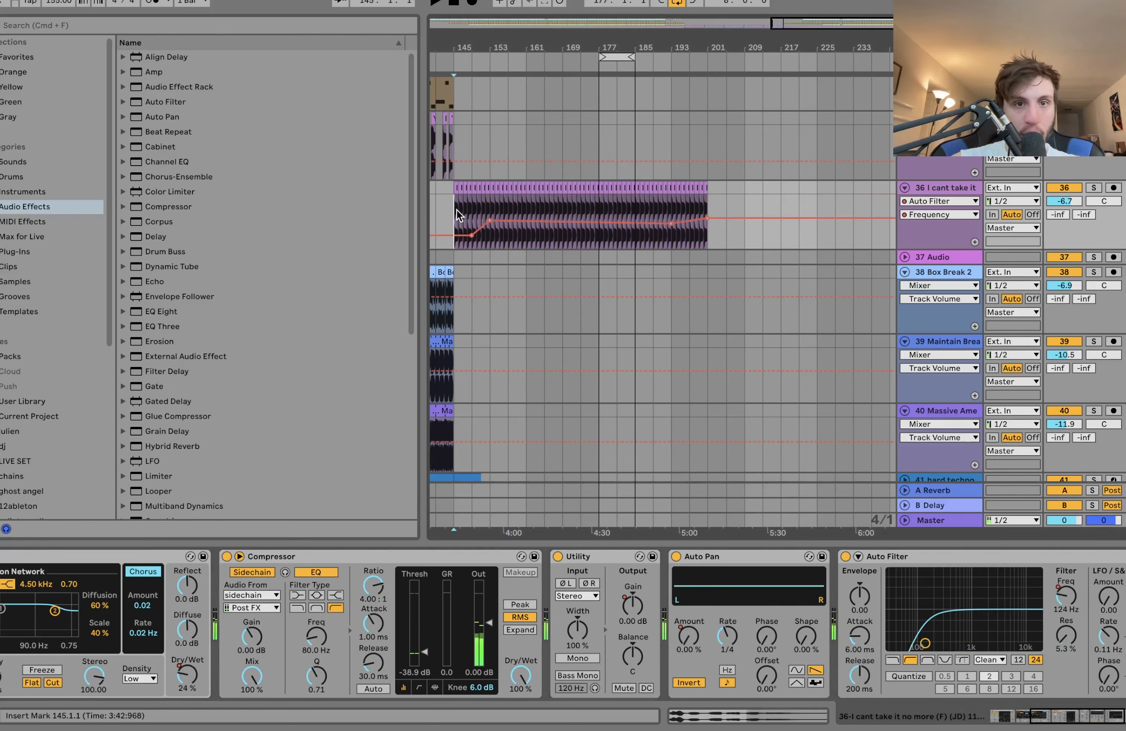
{"action": "left_click", "coordinate": [488, 207]}
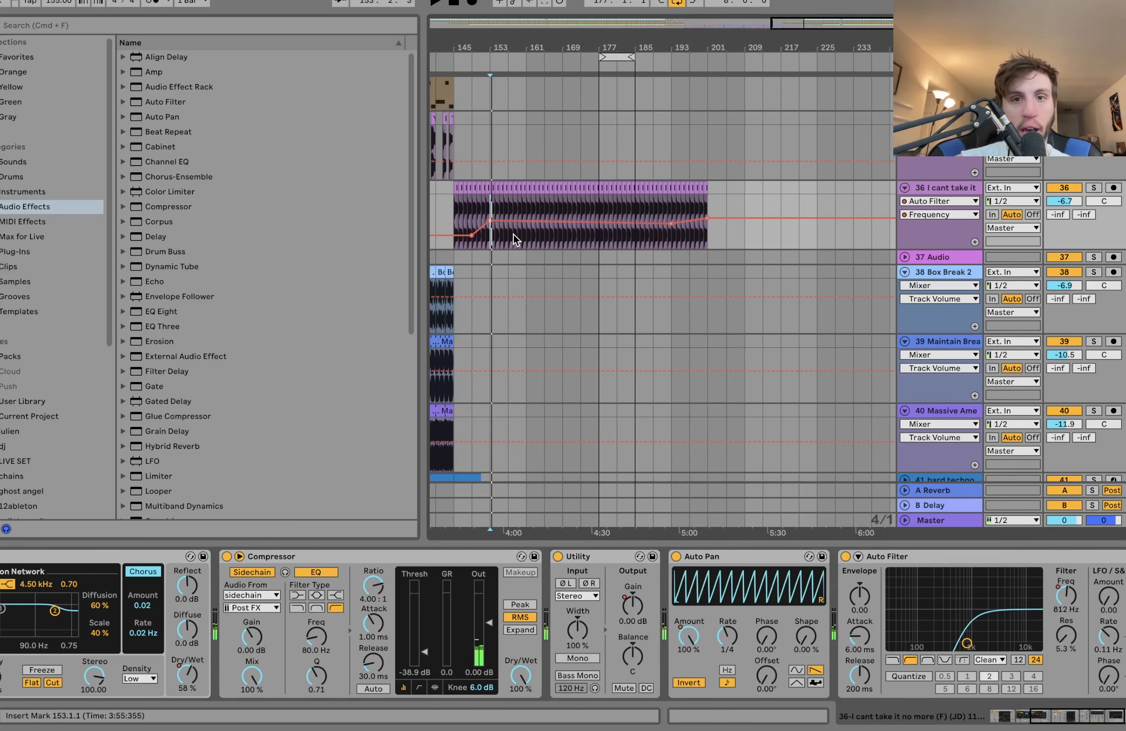
- Solo the Box Break 2, Maintain Break and Massive Amen tracks together and audition them from bar 129
{"action": "scroll", "coordinate": [520, 313], "scroll_direction": "left", "scroll_amount": 5}
{"action": "scroll", "coordinate": [519, 313], "scroll_direction": "down", "scroll_amount": 3}
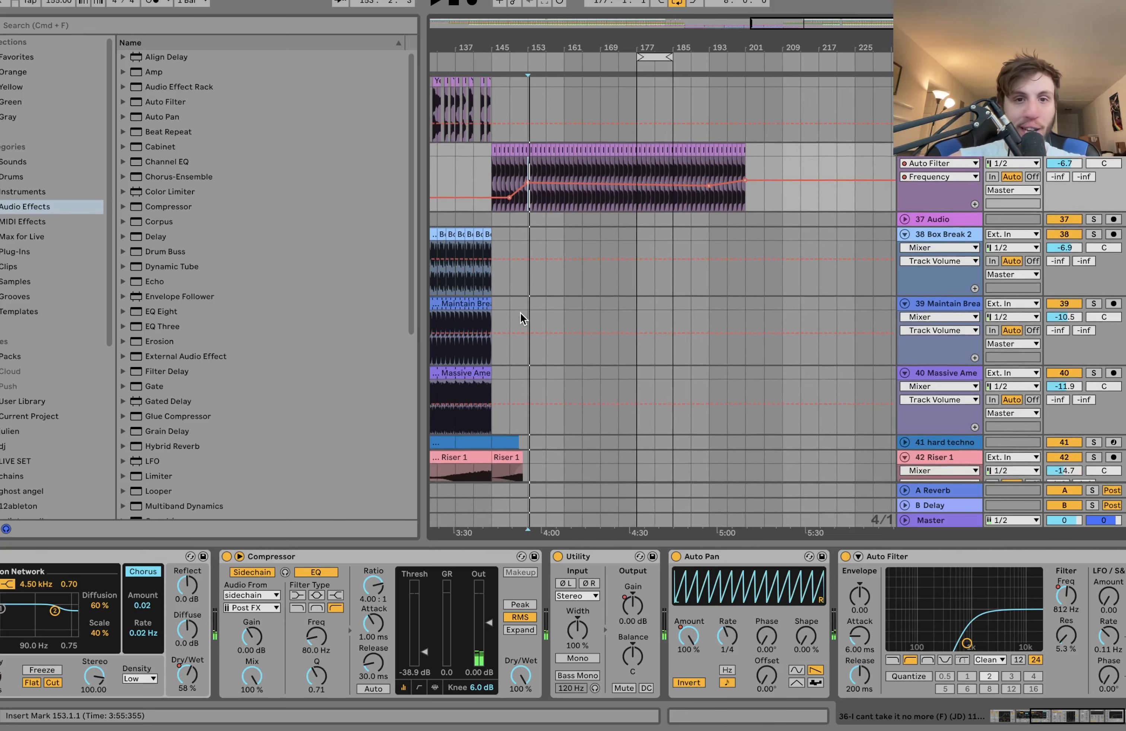
{"action": "left_click", "coordinate": [565, 237]}
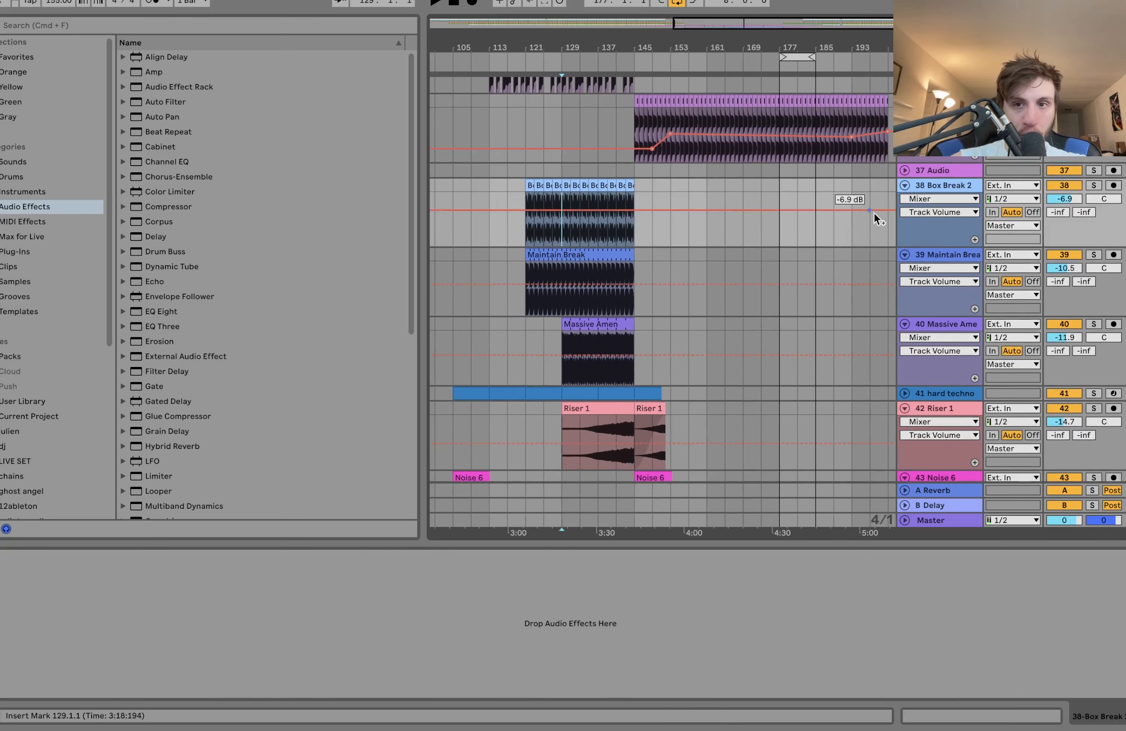
{"action": "key", "text": "space"}
{"action": "left_click", "coordinate": [936, 327], "text": "shift"}
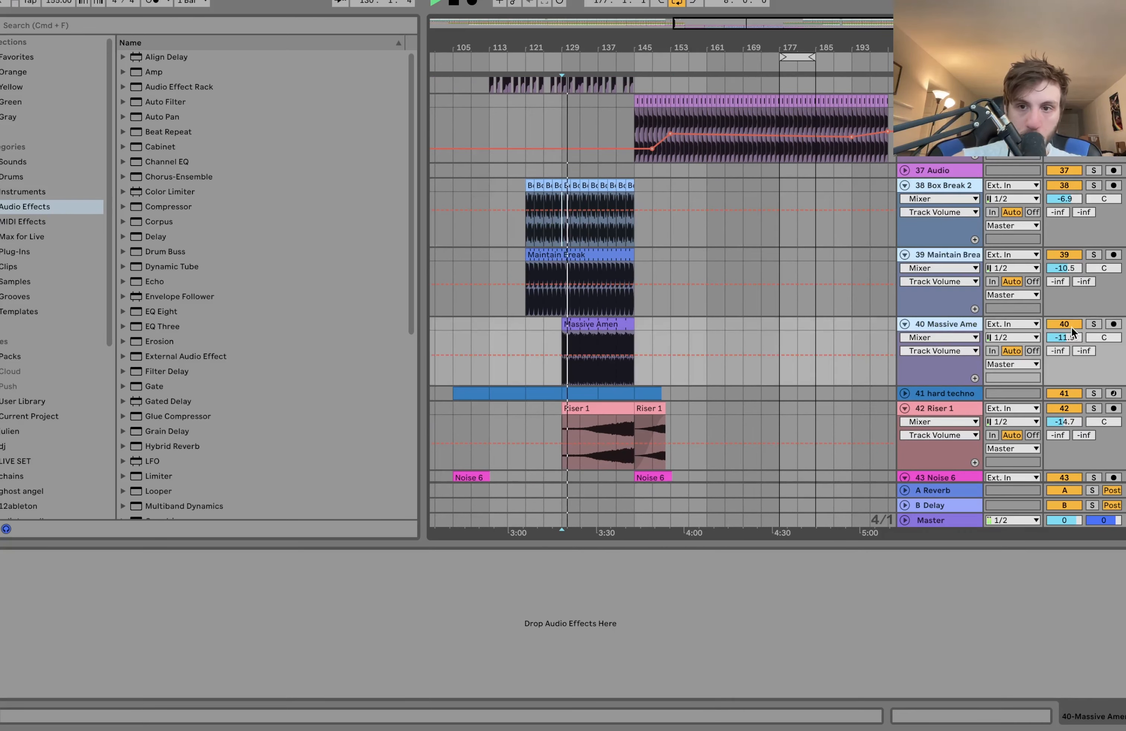
{"action": "left_click", "coordinate": [1093, 324]}
{"action": "left_click", "coordinate": [951, 323], "text": "shift"}
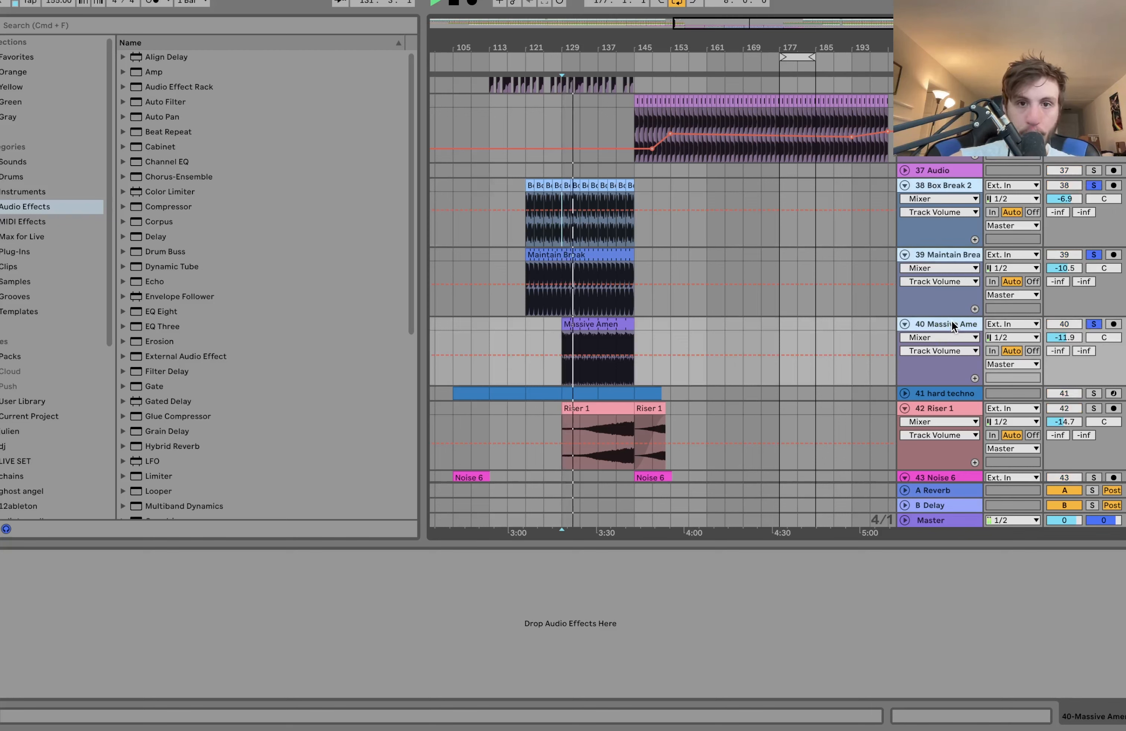
{"action": "left_click", "coordinate": [943, 255], "text": "shift"}
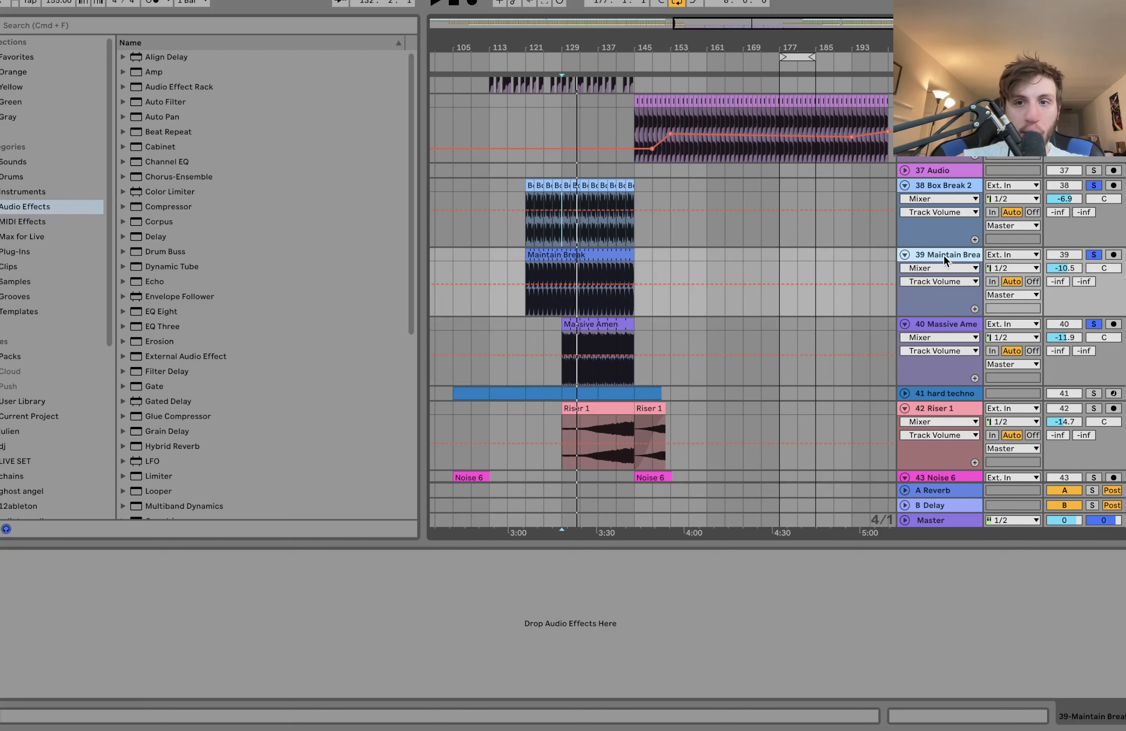
- Audition Box Break 2, Maintain Break and Massive Amen individually from bar 129, ending with all three tracks soloed
{"action": "scroll", "coordinate": [559, 293], "scroll_direction": "up", "scroll_amount": 8}
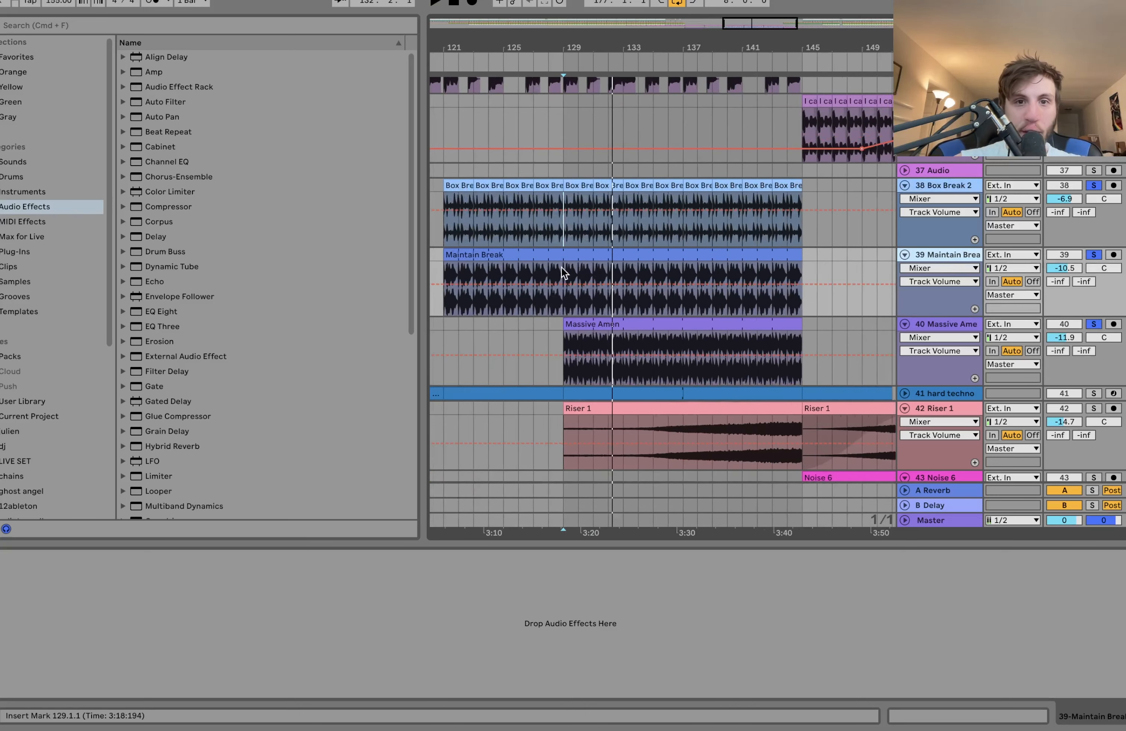
{"action": "left_click", "coordinate": [564, 222]}
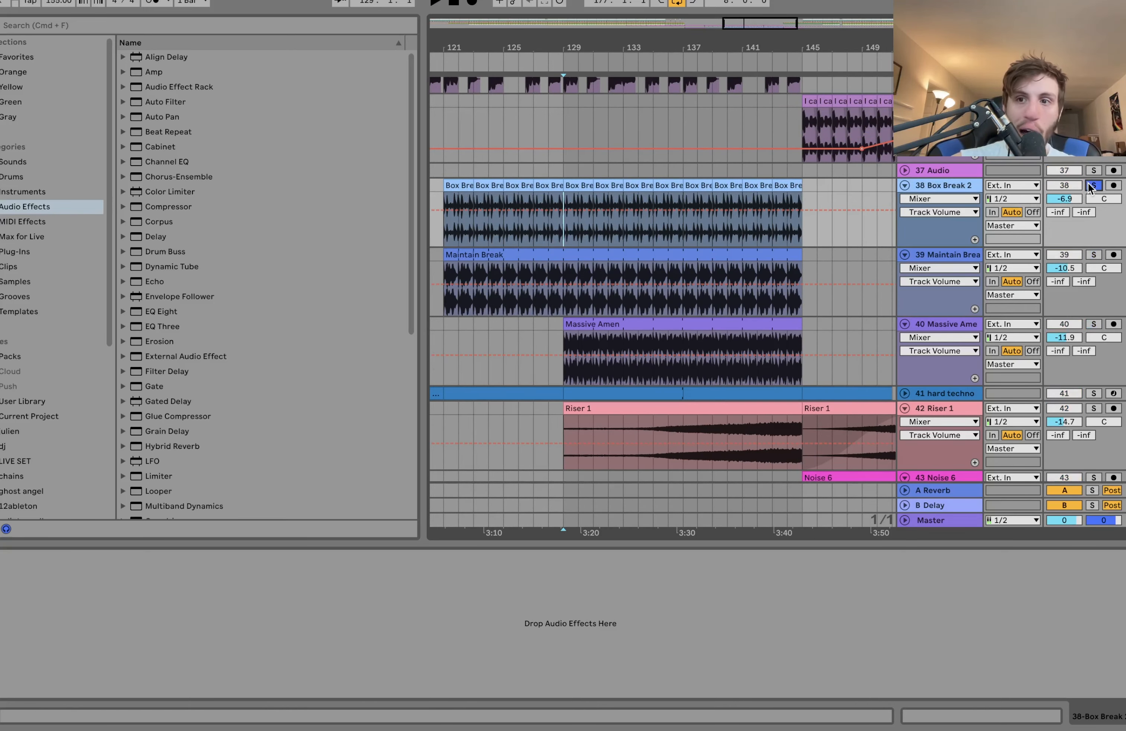
{"action": "key", "text": "space"}
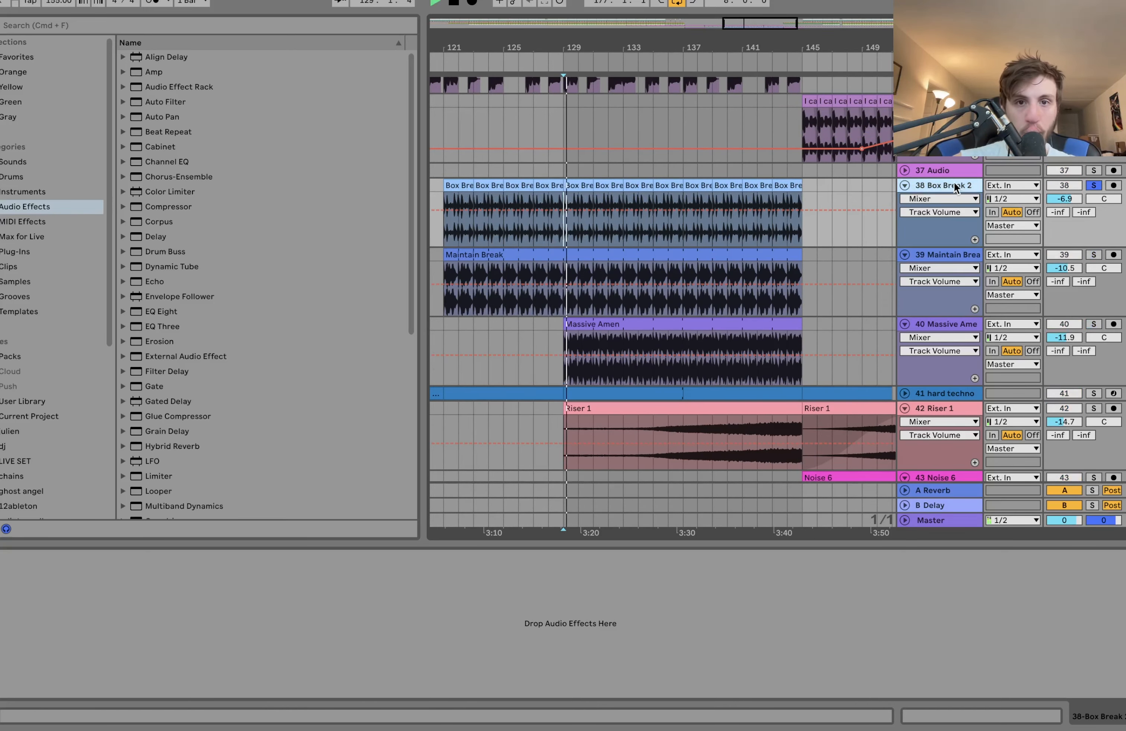
{"action": "left_click", "coordinate": [1096, 255]}
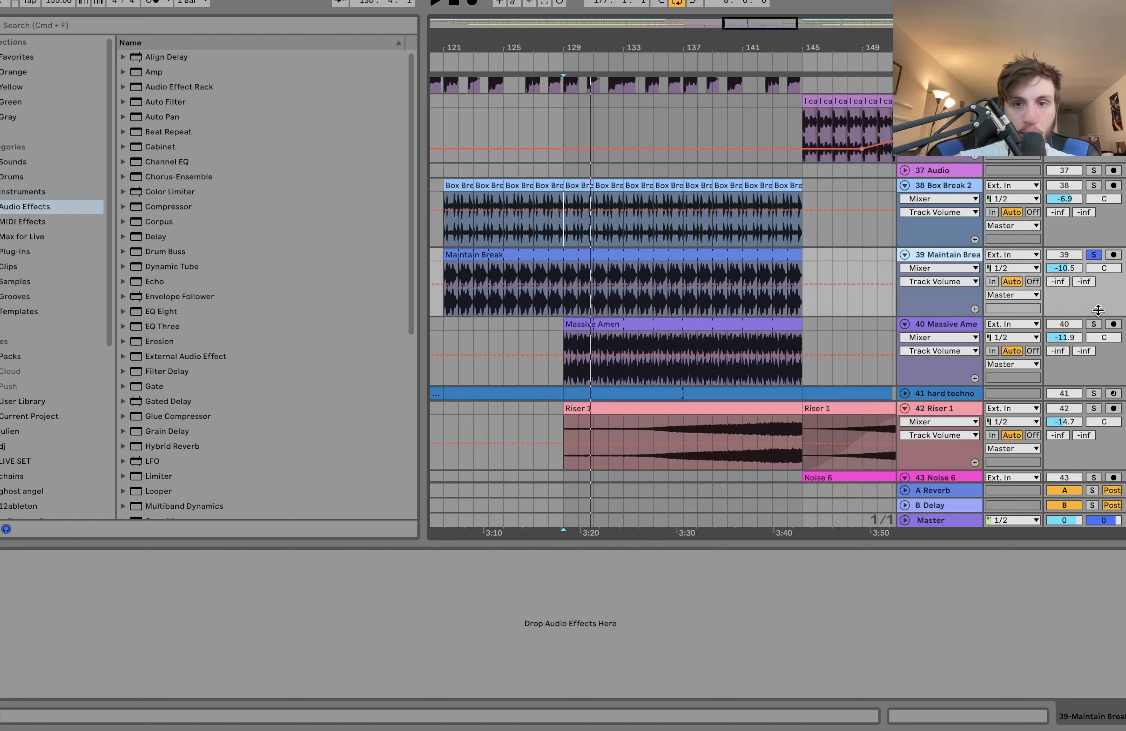
{"action": "left_click", "coordinate": [1094, 324]}
{"action": "key", "text": "space"}
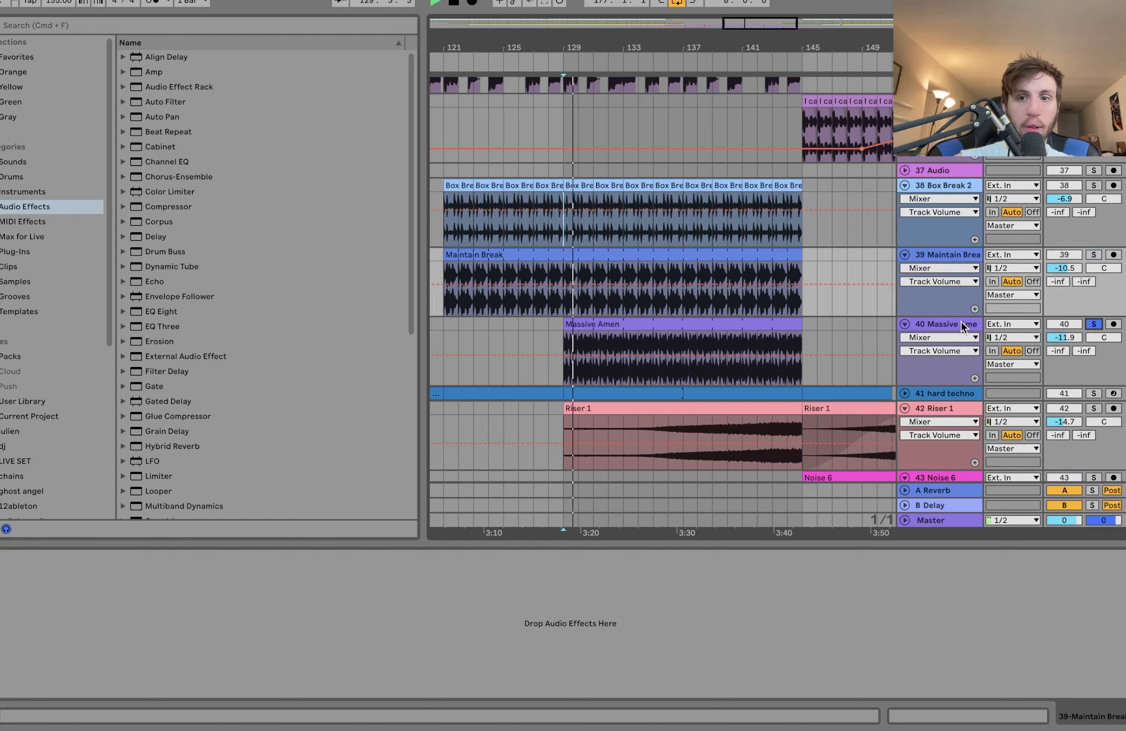
{"action": "left_click", "coordinate": [950, 188]}
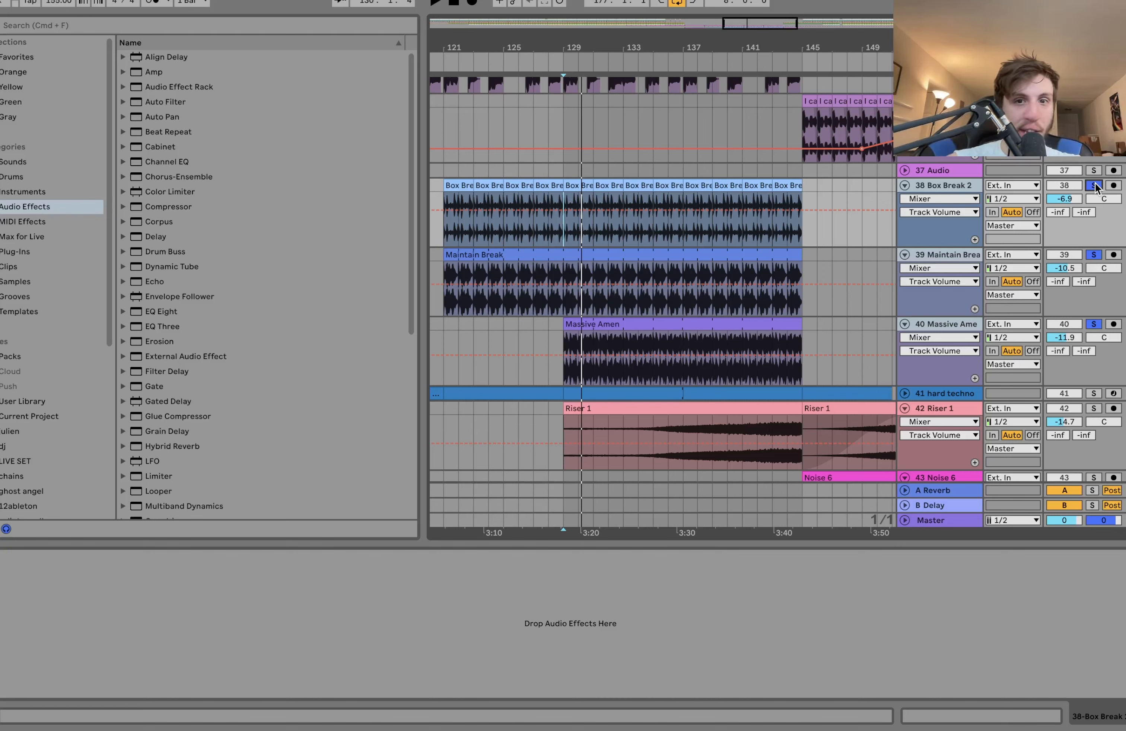
- Play the soloed Box Break 2, Maintain Break and Massive Amen tracks together over the build-up
{"action": "key", "text": "space"}
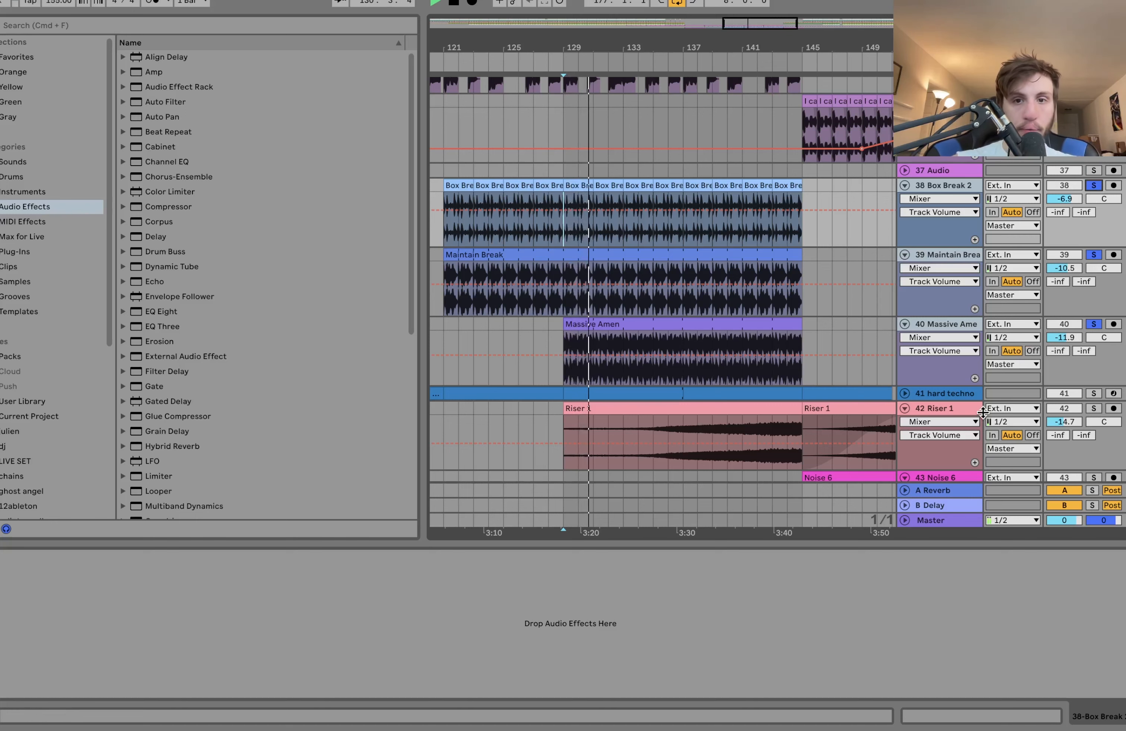
{"action": "scroll", "coordinate": [839, 387], "scroll_direction": "down", "scroll_amount": 3}
{"action": "key", "text": "space"}
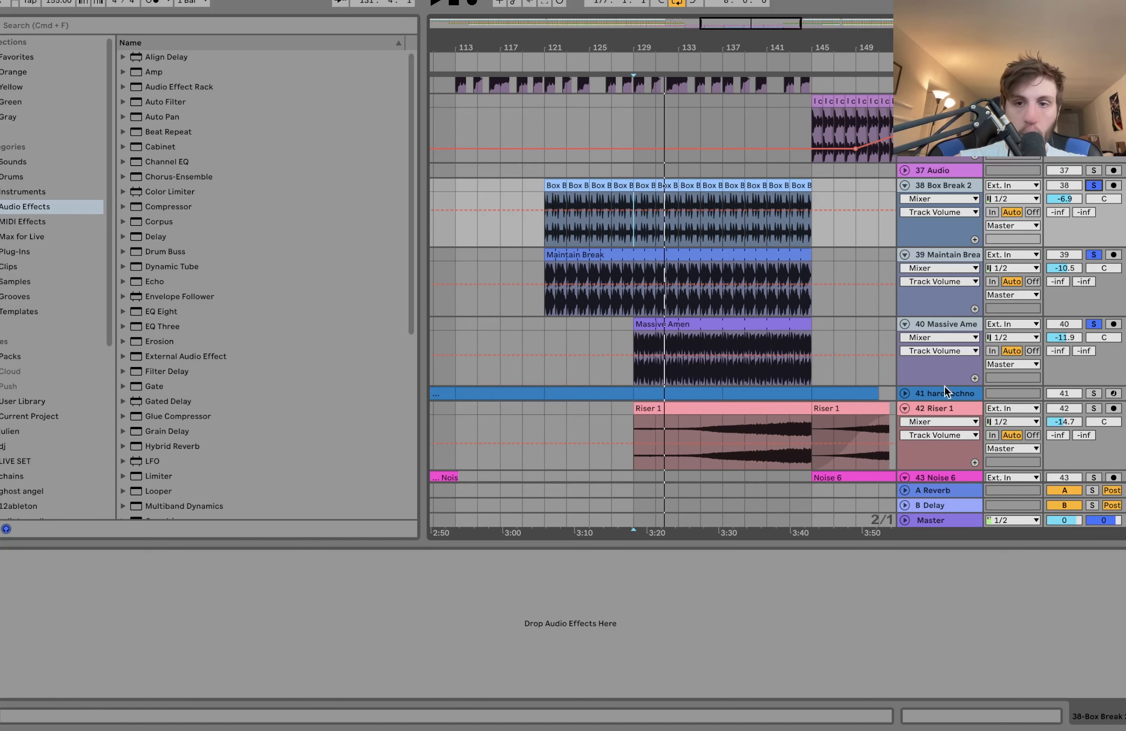
- Unfold the 41 hard techno track, solo it and audition its kick clip from bar 145
{"action": "left_click", "coordinate": [905, 393]}
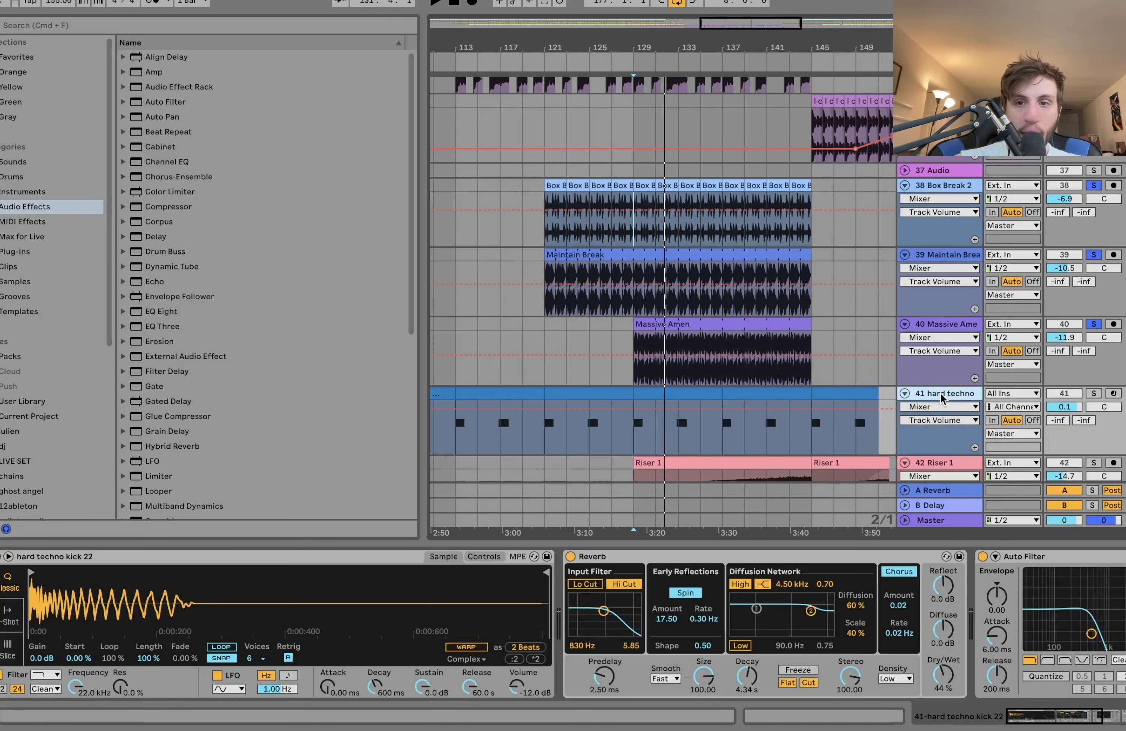
{"action": "left_click", "coordinate": [1093, 393]}
{"action": "scroll", "coordinate": [874, 403], "scroll_direction": "right", "scroll_amount": 3}
{"action": "scroll", "coordinate": [873, 403], "scroll_direction": "down", "scroll_amount": 1}
{"action": "left_click", "coordinate": [768, 365]}
{"action": "key", "text": "space"}
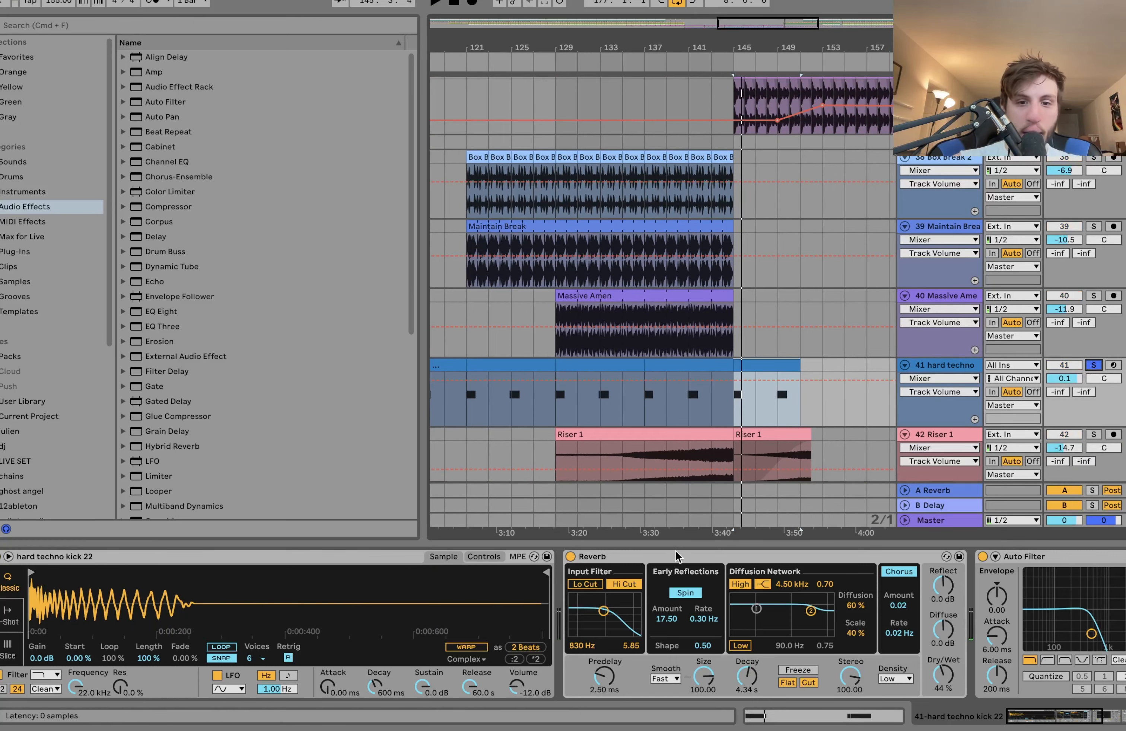
- Bypass Utility, Auto Filter and Reverb on the hard techno kick, re-enable them one by one while listening, and unsolo the track
{"action": "scroll", "coordinate": [674, 558], "scroll_direction": "right", "scroll_amount": 5}
{"action": "left_click", "coordinate": [965, 556]}
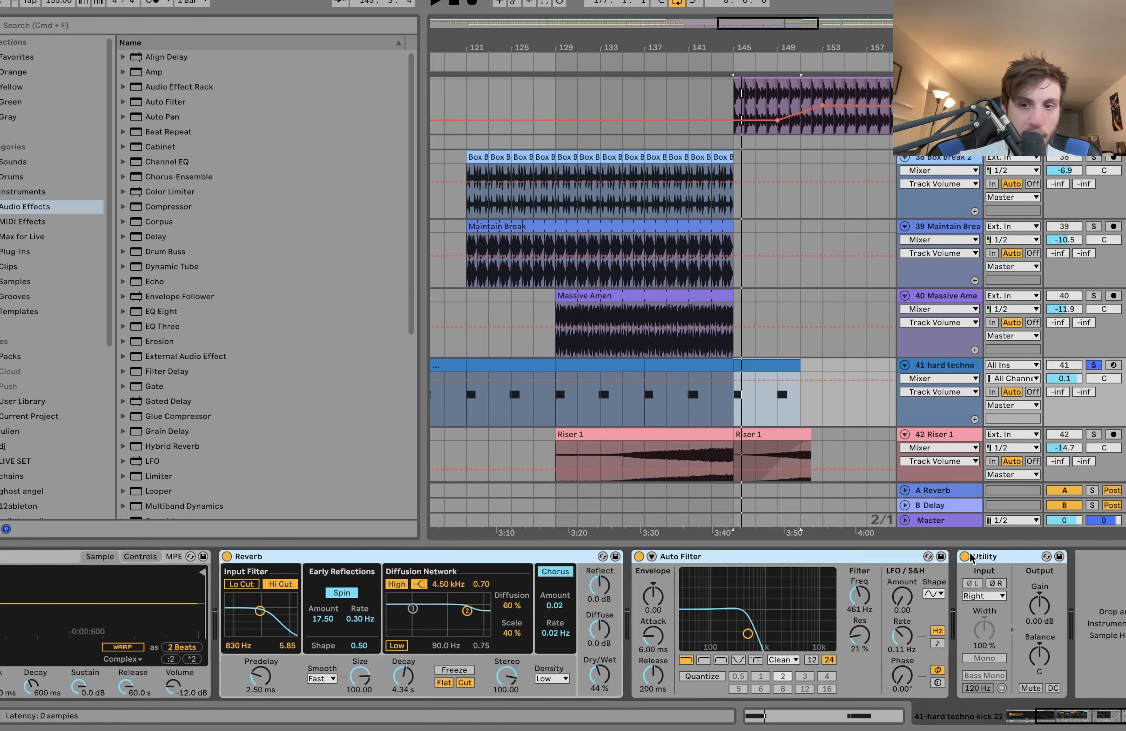
{"action": "left_click", "coordinate": [446, 556]}
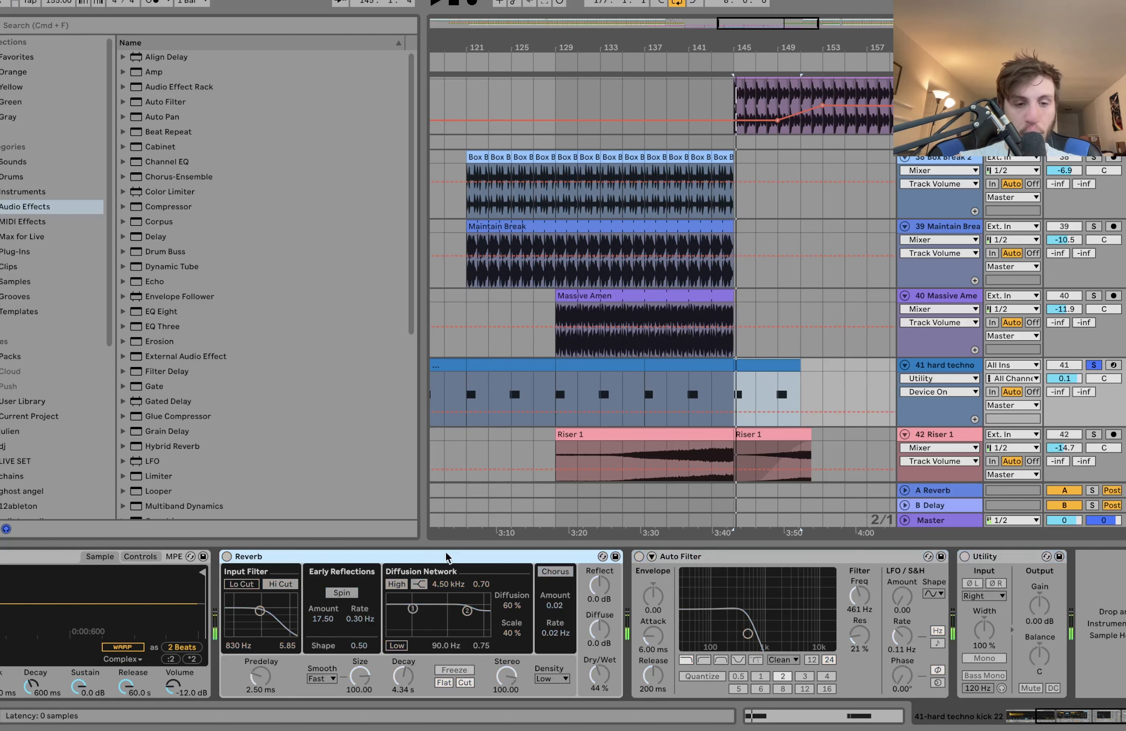
{"action": "left_click", "coordinate": [226, 557]}
{"action": "left_click", "coordinate": [639, 556]}
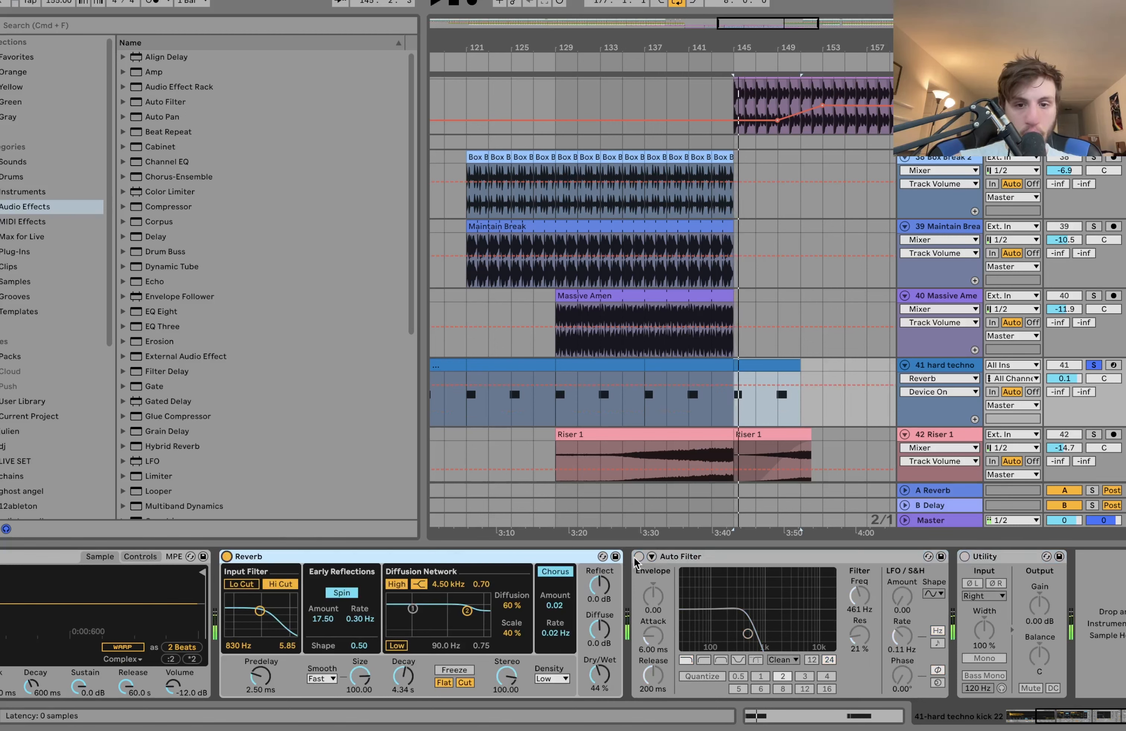
{"action": "left_click", "coordinate": [965, 556]}
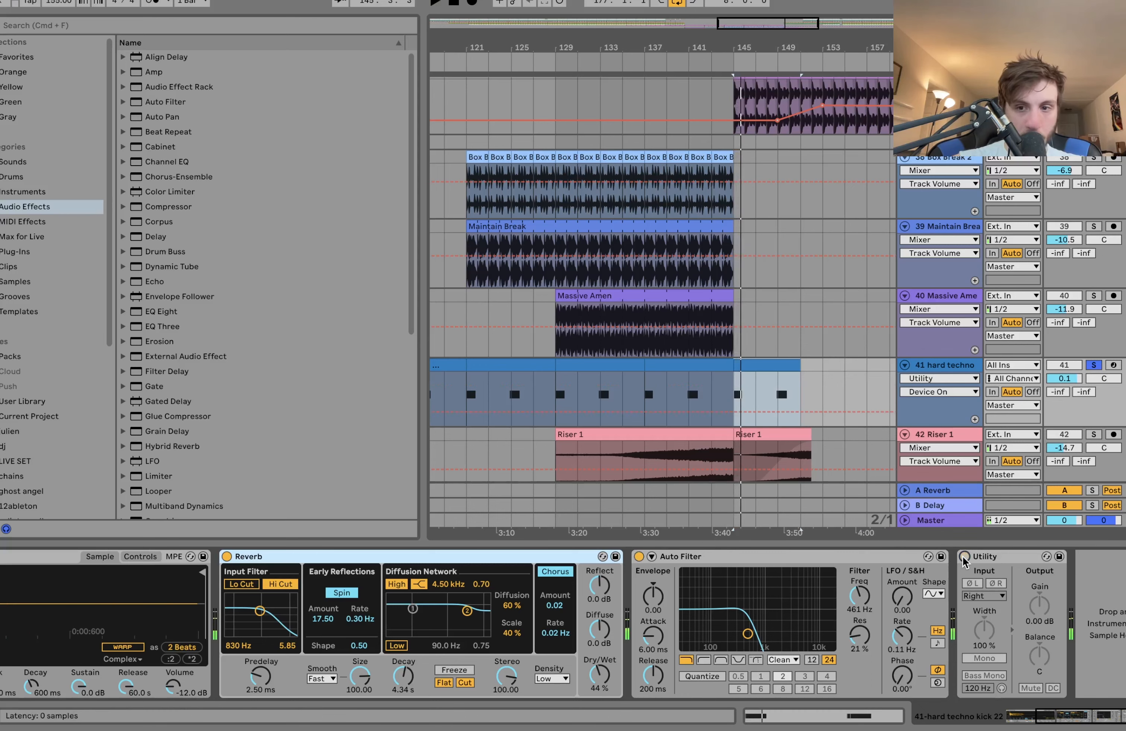
{"action": "left_click", "coordinate": [1092, 365]}
{"action": "key", "text": "space"}
- Solo the 43 Noise 6 track and audition its clip from bar 145
{"action": "scroll", "coordinate": [783, 392], "scroll_direction": "down", "scroll_amount": 5}
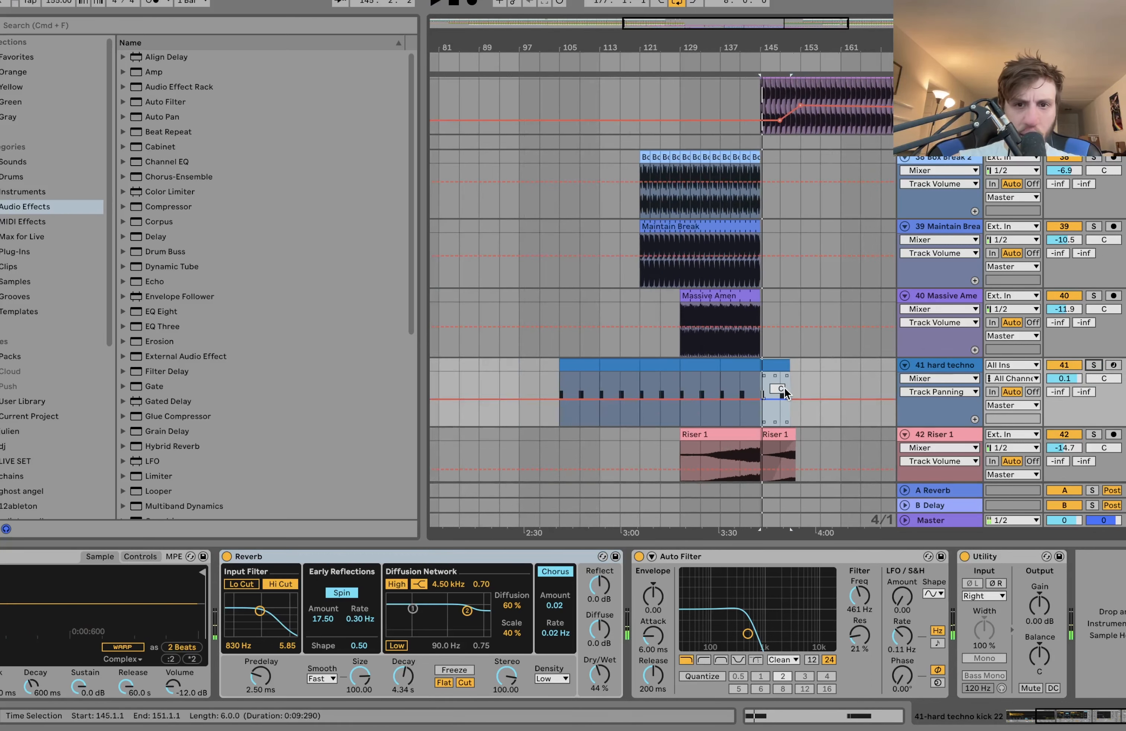
{"action": "scroll", "coordinate": [783, 388], "scroll_direction": "down", "scroll_amount": 3}
{"action": "scroll", "coordinate": [783, 388], "scroll_direction": "right", "scroll_amount": 3}
{"action": "left_click", "coordinate": [731, 385]}
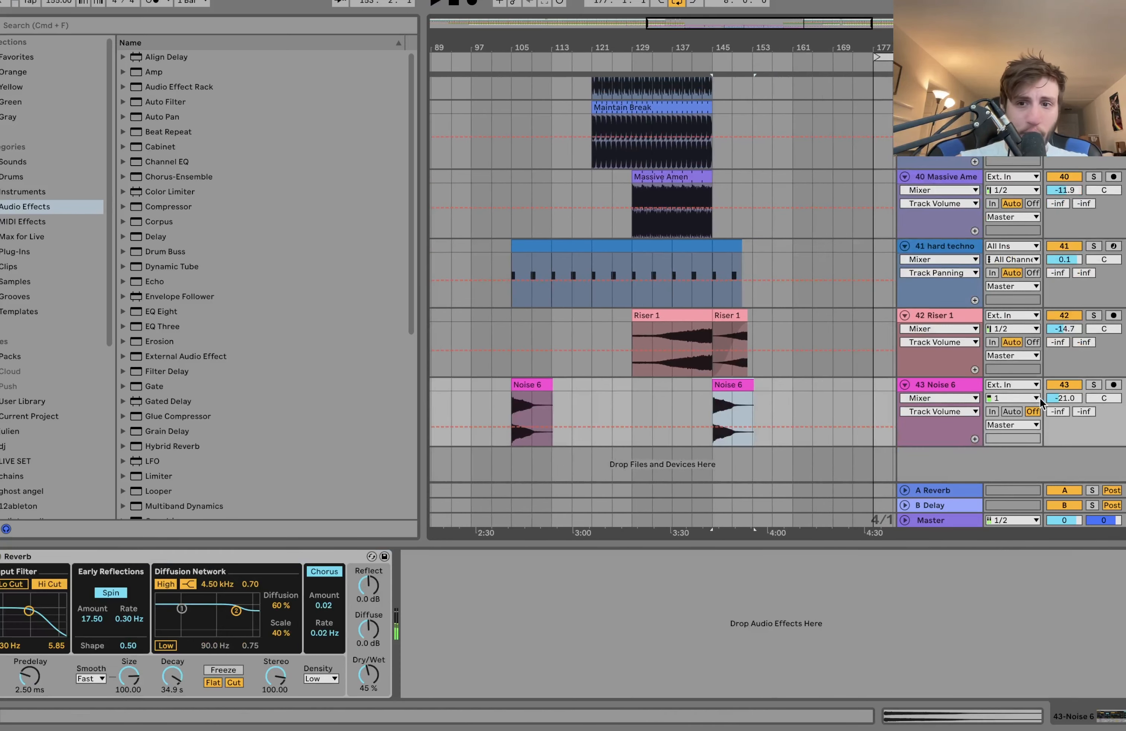
{"action": "left_click", "coordinate": [1093, 385]}
{"action": "key", "text": "space"}
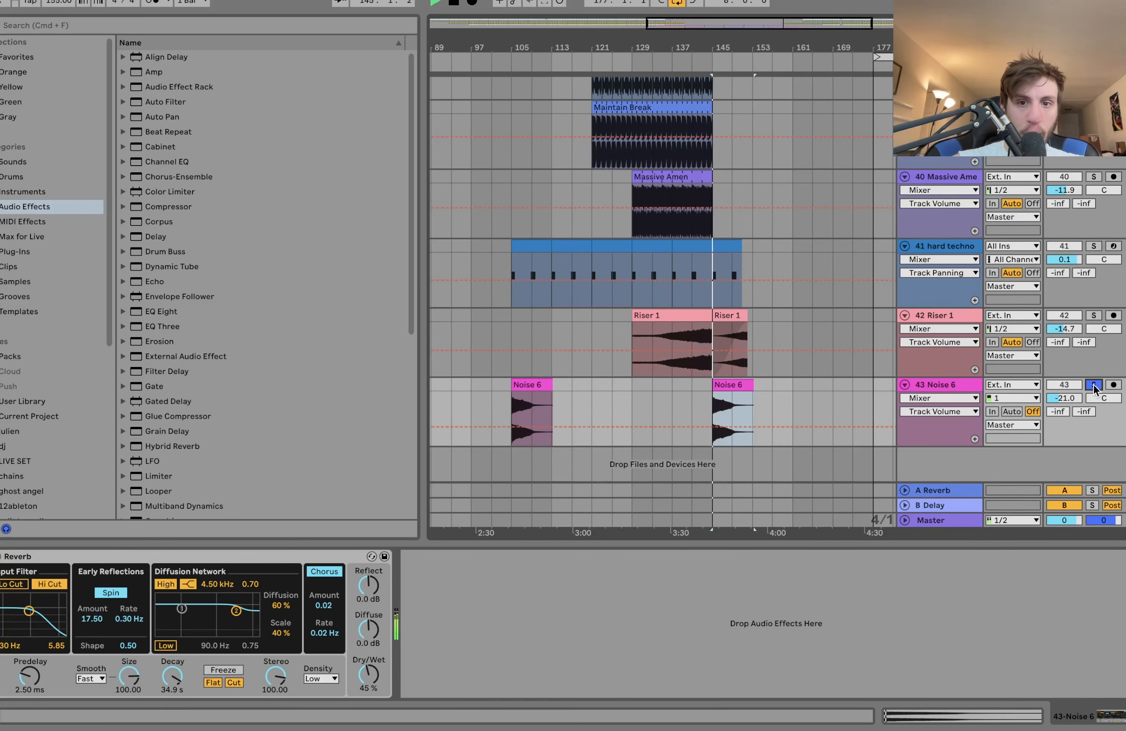
- Solo the 42 Riser 1 track and audition the riser from bar 141
{"action": "left_click", "coordinate": [1094, 316]}
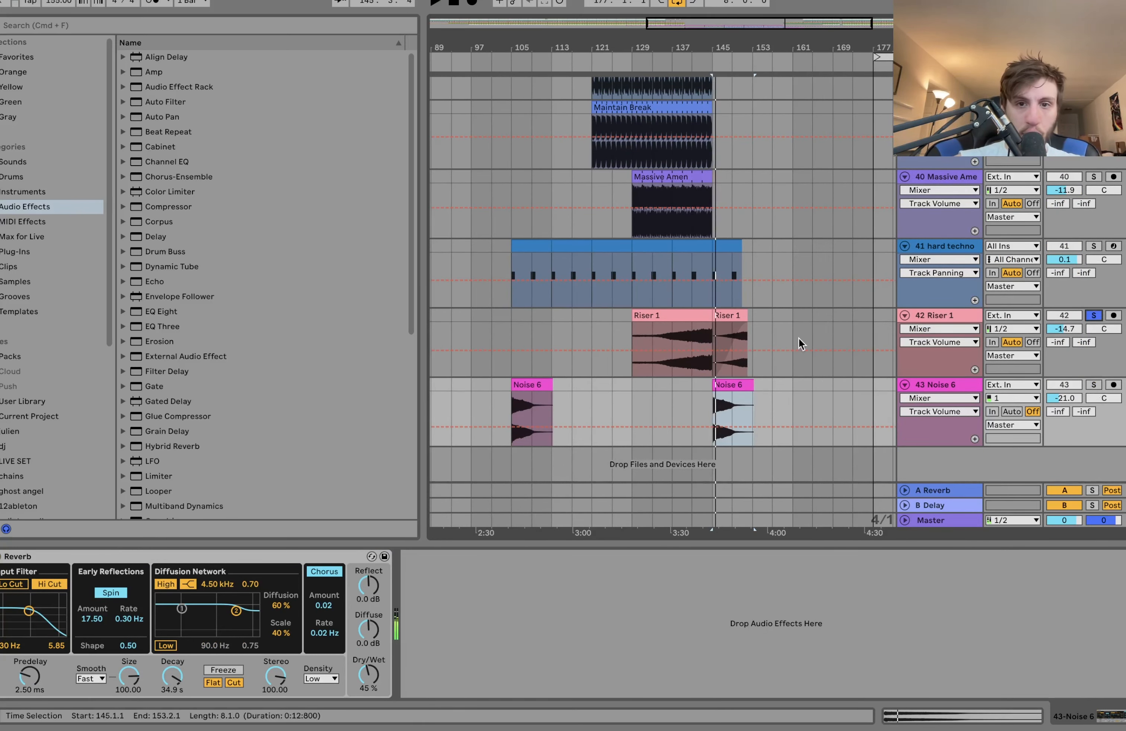
{"action": "left_click", "coordinate": [693, 335]}
{"action": "key", "text": "space"}
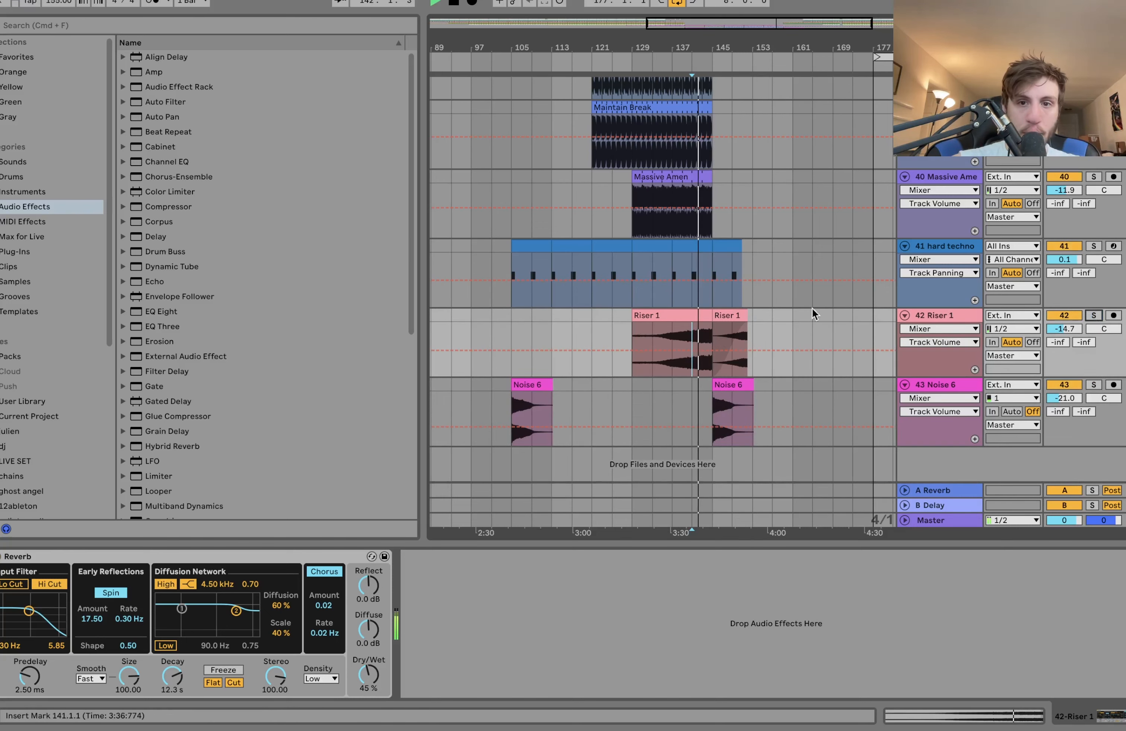
- Play the full arrangement from bar 209 in the second drop
{"action": "scroll", "coordinate": [768, 331], "scroll_direction": "down", "scroll_amount": 3}
{"action": "scroll", "coordinate": [768, 331], "scroll_direction": "up", "scroll_amount": 10}
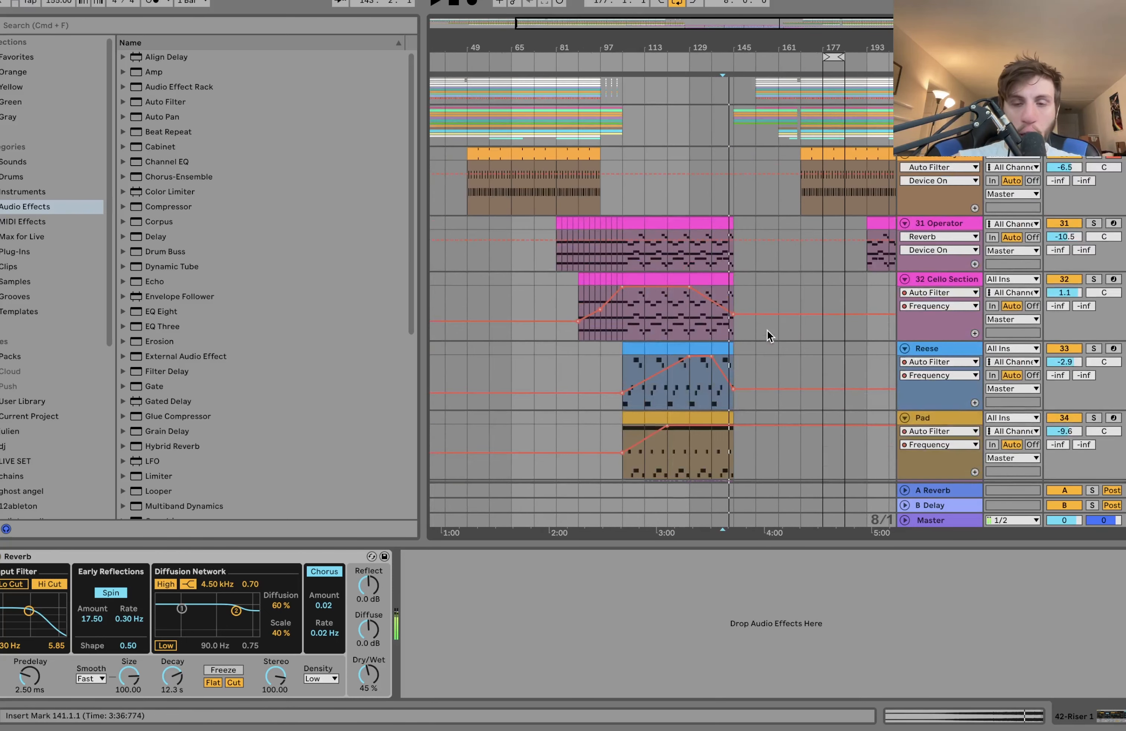
{"action": "scroll", "coordinate": [765, 328], "scroll_direction": "right", "scroll_amount": 8}
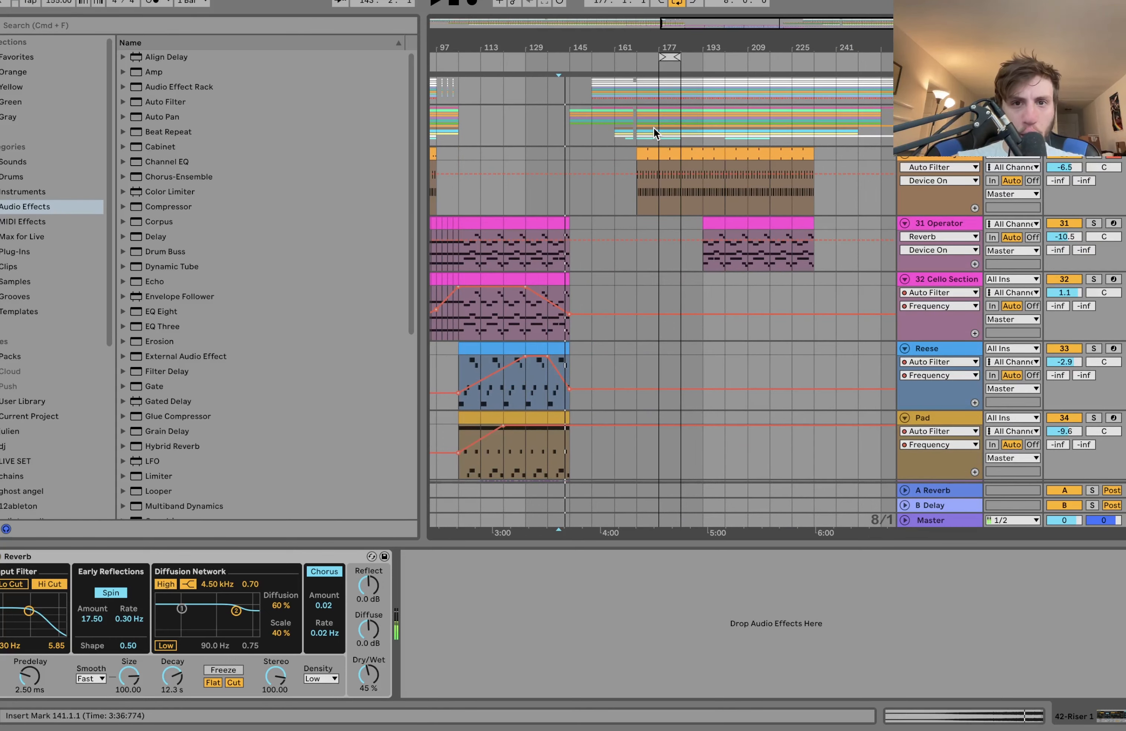
{"action": "left_click", "coordinate": [748, 123]}
{"action": "key", "text": "space"}
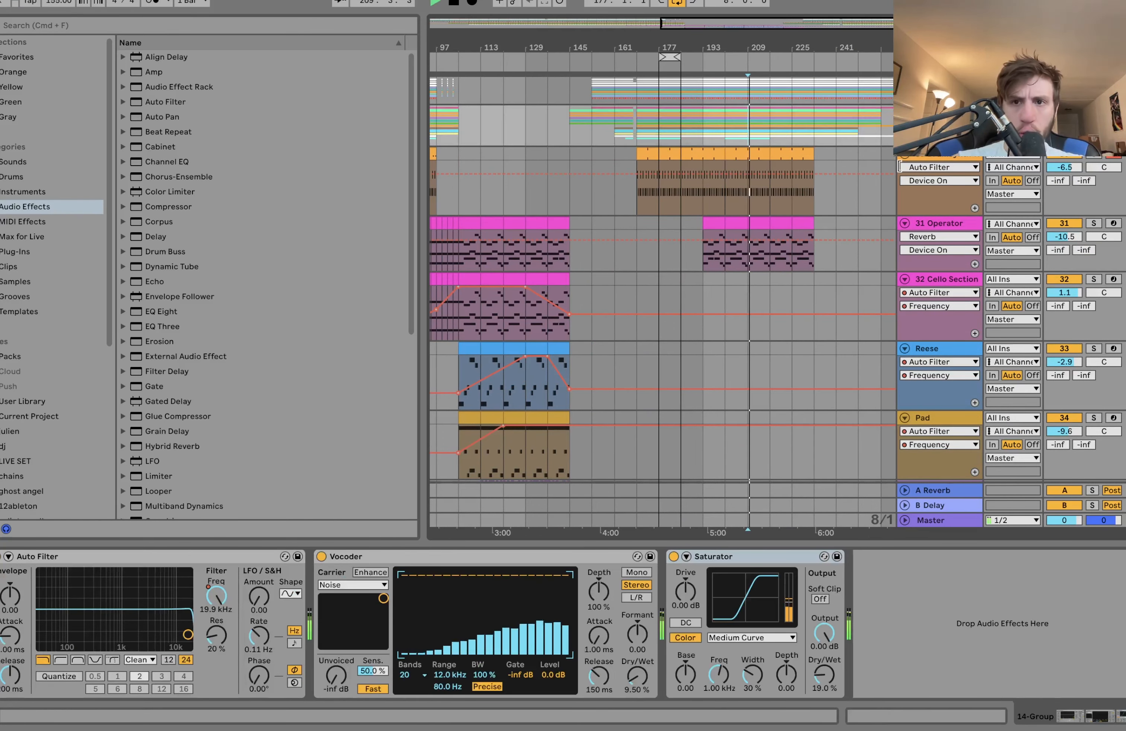
- Fold all the tracks and show the overall arrangement from the first drop through the second
{"action": "left_click", "coordinate": [937, 155]}
{"action": "key", "text": "super+alt+u"}
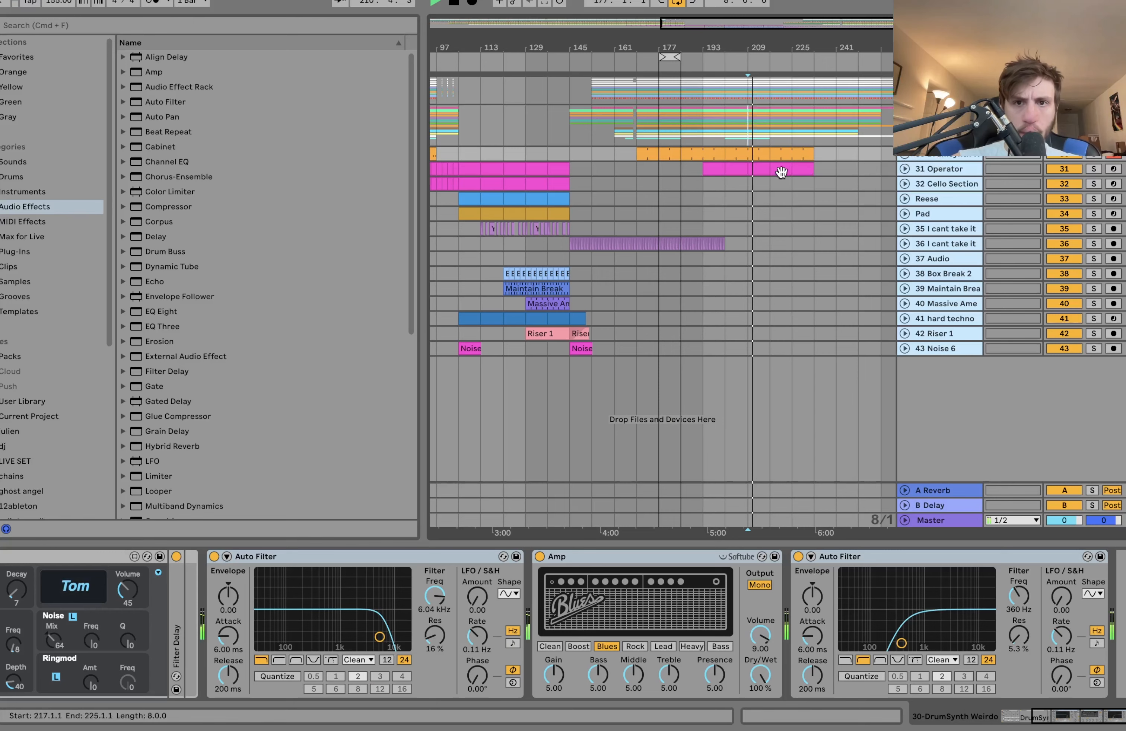
{"action": "scroll", "coordinate": [756, 177], "scroll_direction": "up", "scroll_amount": 3}
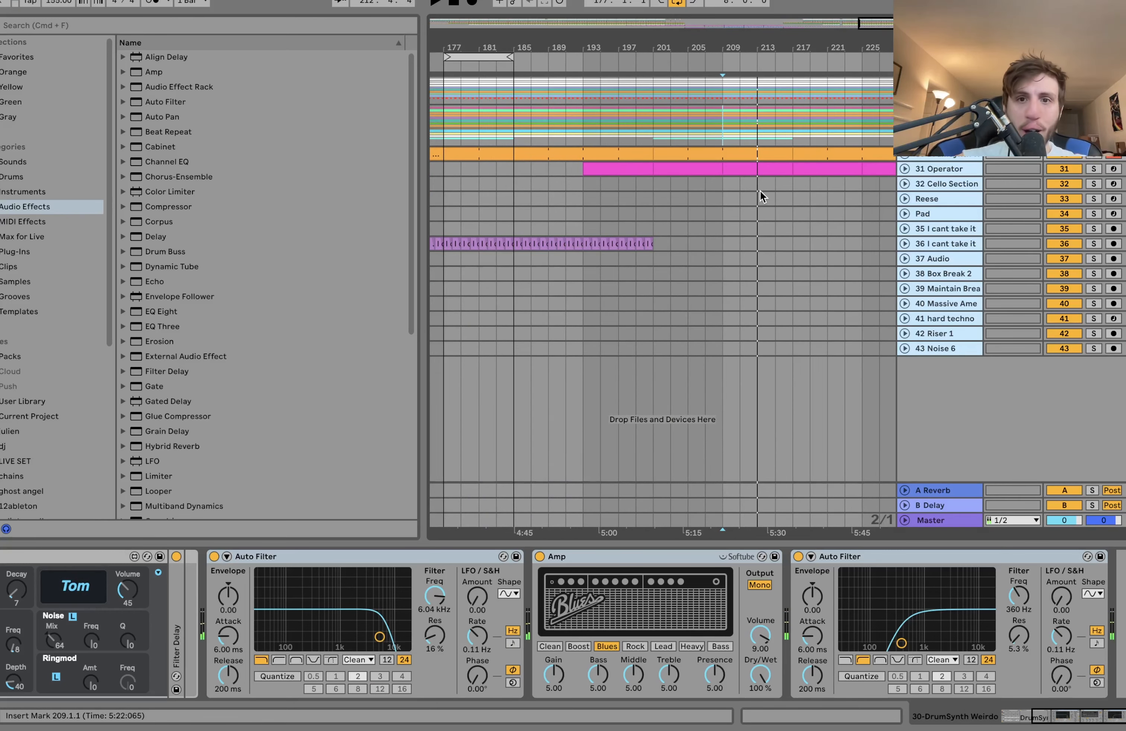
{"action": "scroll", "coordinate": [759, 191], "scroll_direction": "left", "scroll_amount": 10}
{"action": "scroll", "coordinate": [759, 191], "scroll_direction": "down", "scroll_amount": 1}
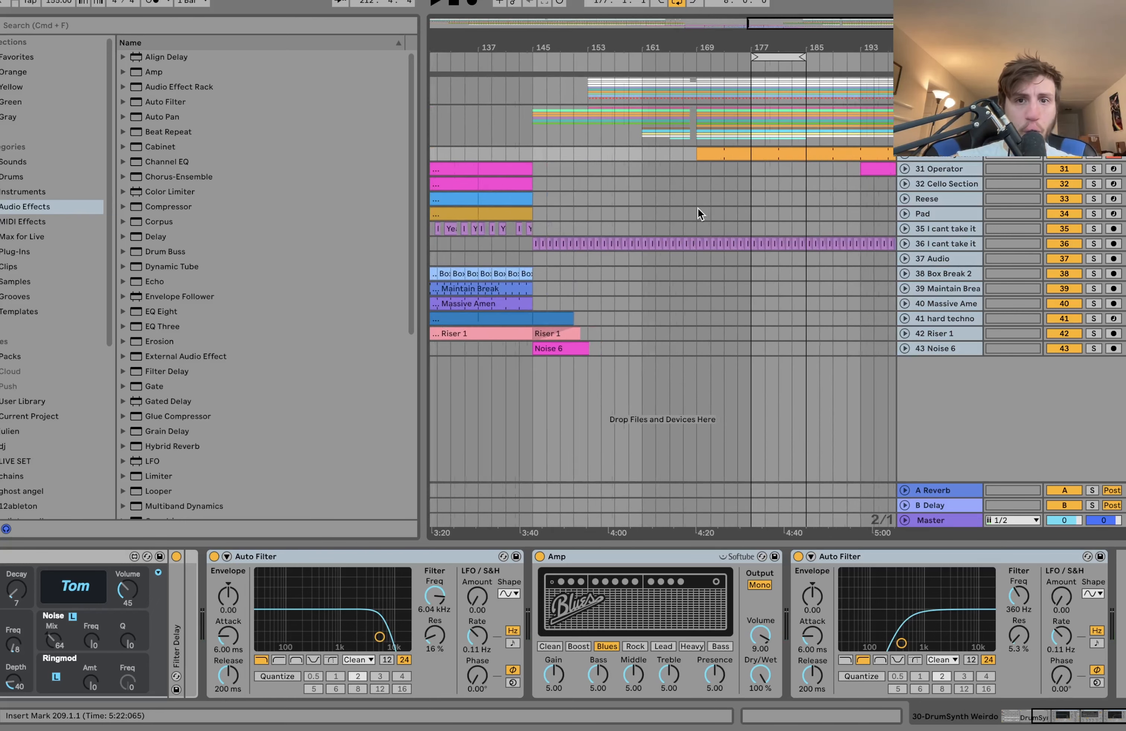
{"action": "scroll", "coordinate": [698, 208], "scroll_direction": "down", "scroll_amount": 5}
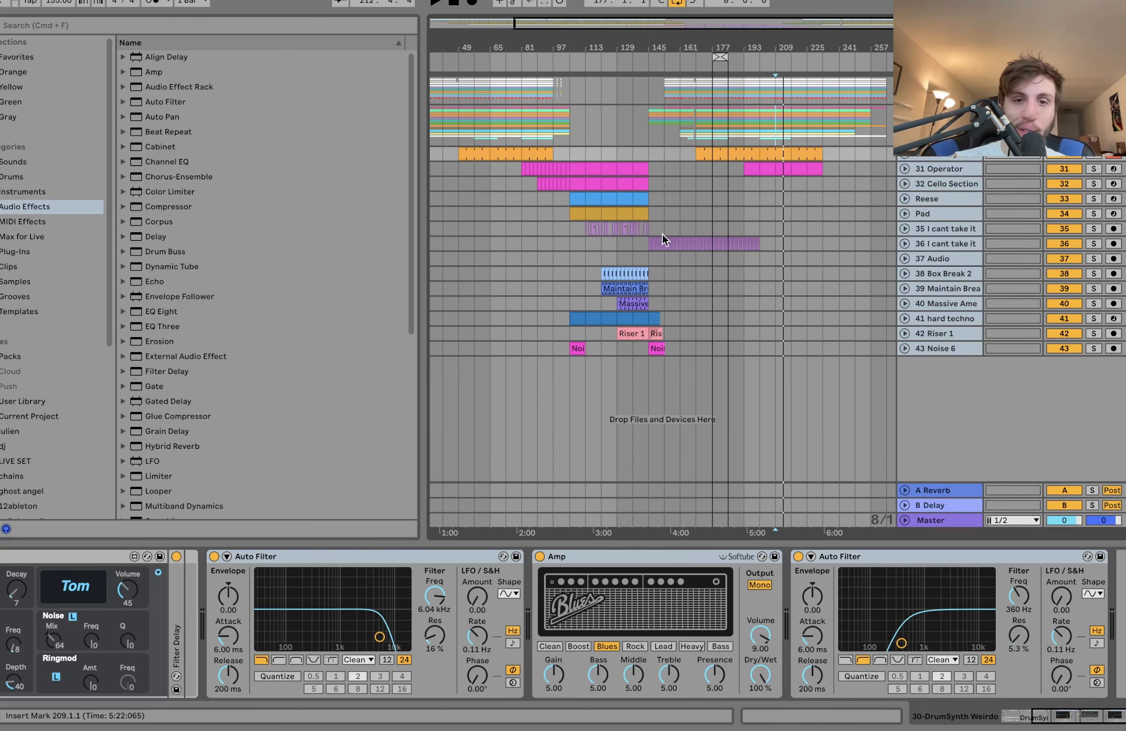
{"action": "left_click", "coordinate": [615, 258]}
{"action": "scroll", "coordinate": [615, 259], "scroll_direction": "up", "scroll_amount": 3}
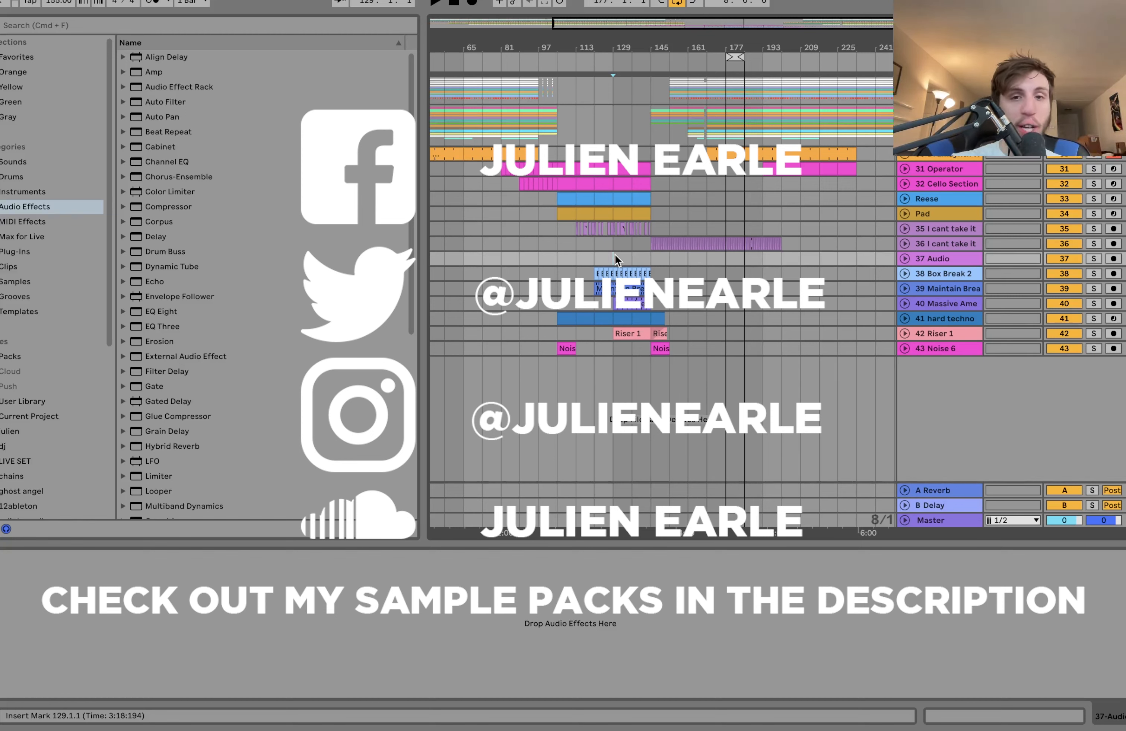
{"action": "scroll", "coordinate": [622, 249], "scroll_direction": "up", "scroll_amount": 5}
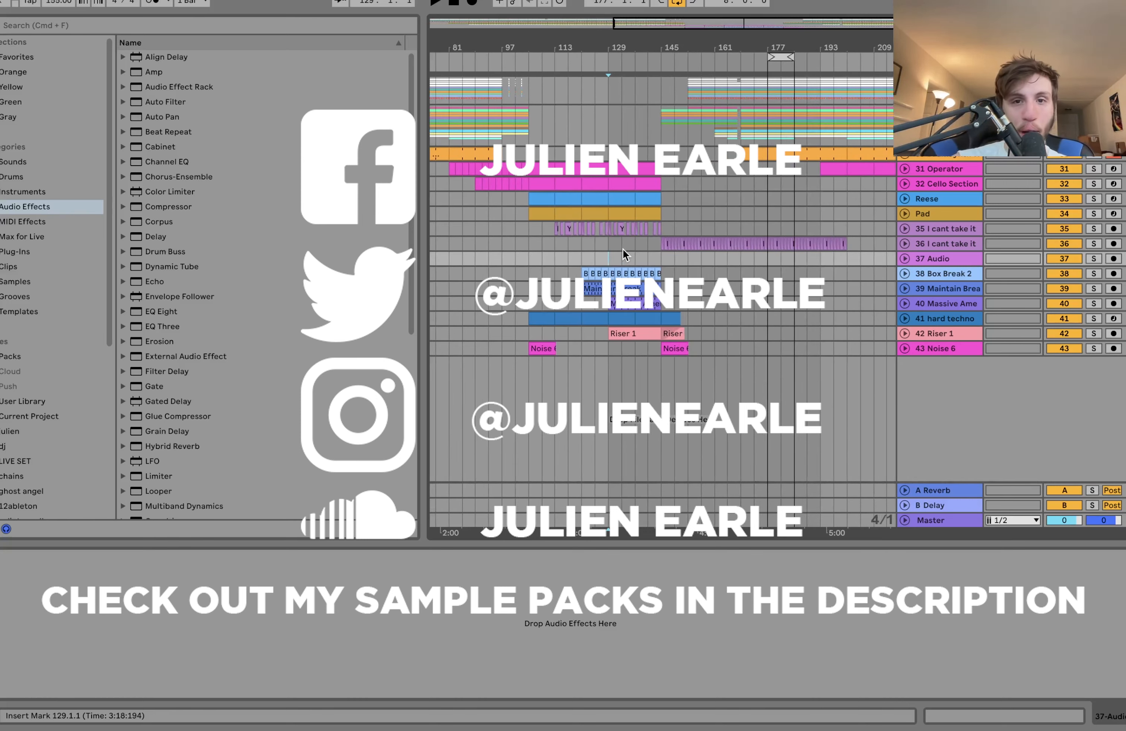